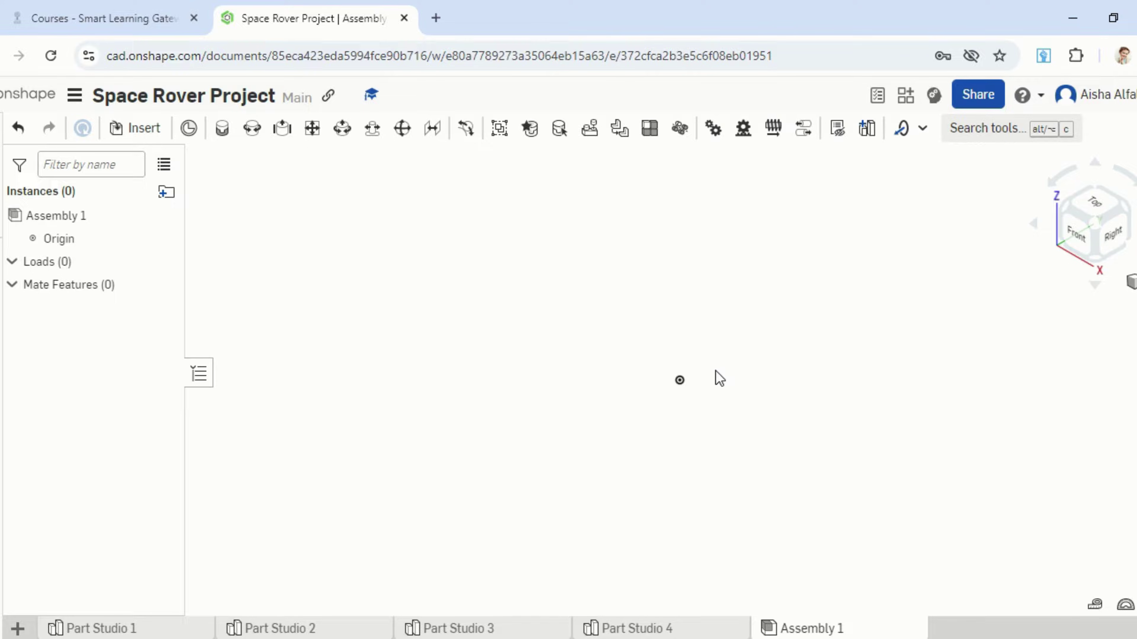
Insert the open box from Part Studio 1 into the assembly at the origin.
left_click(140, 135)
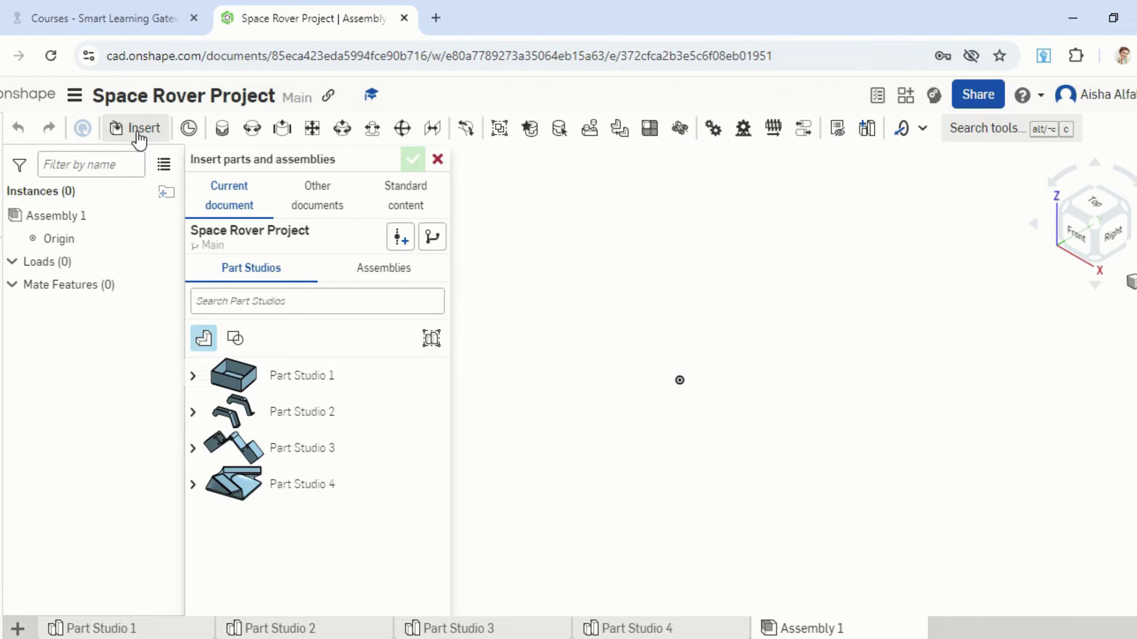
left_click(309, 381)
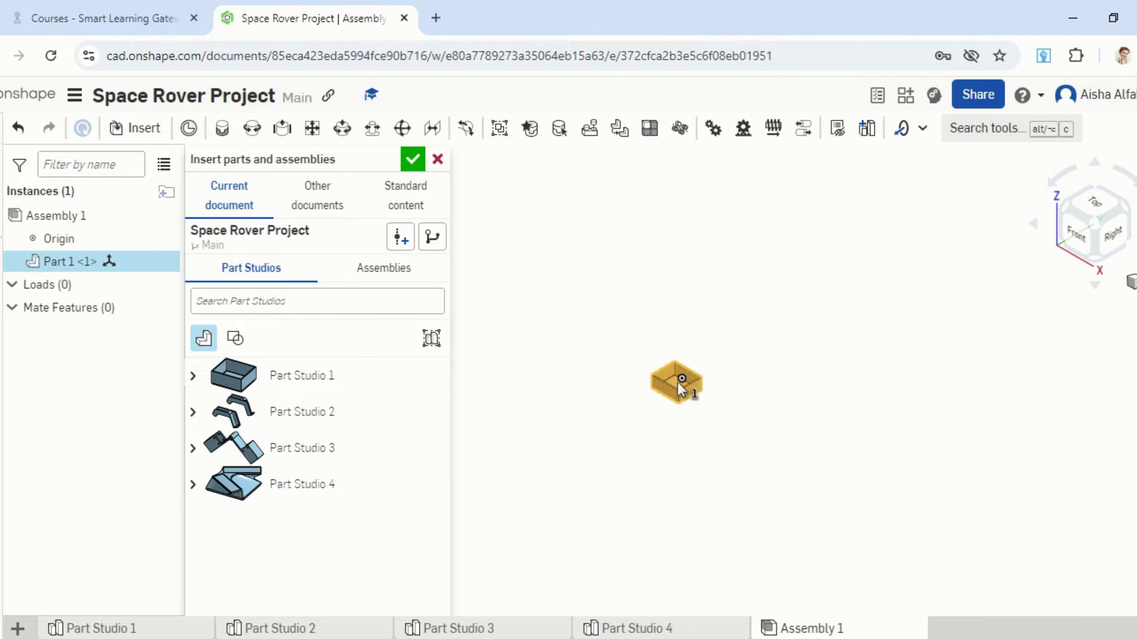
scroll(678, 384, "up", 5)
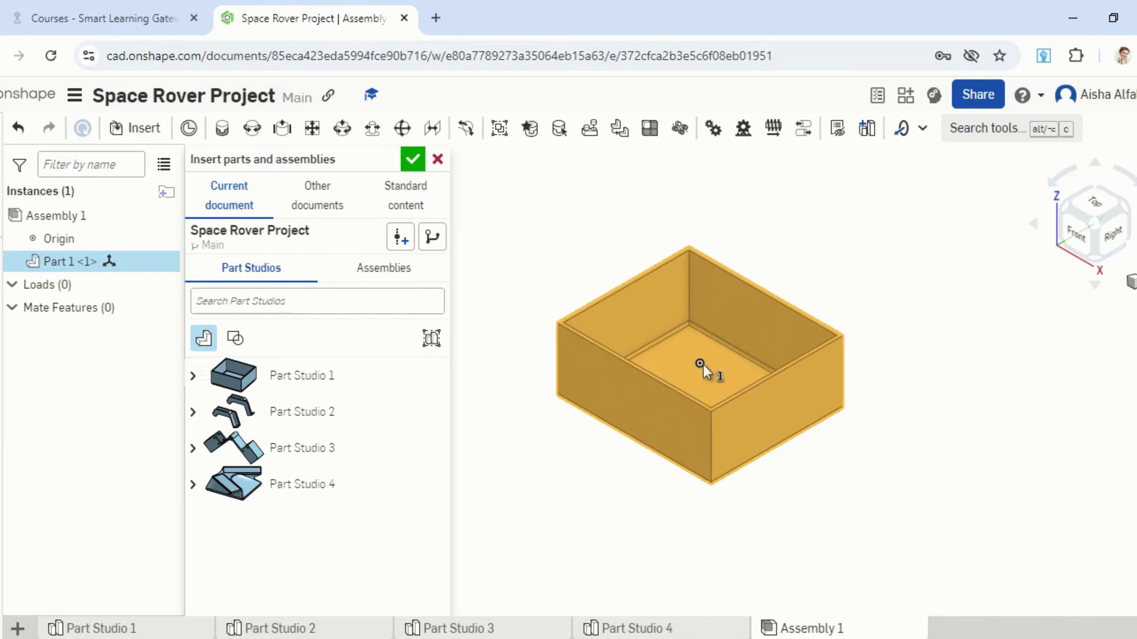
left_click(701, 364)
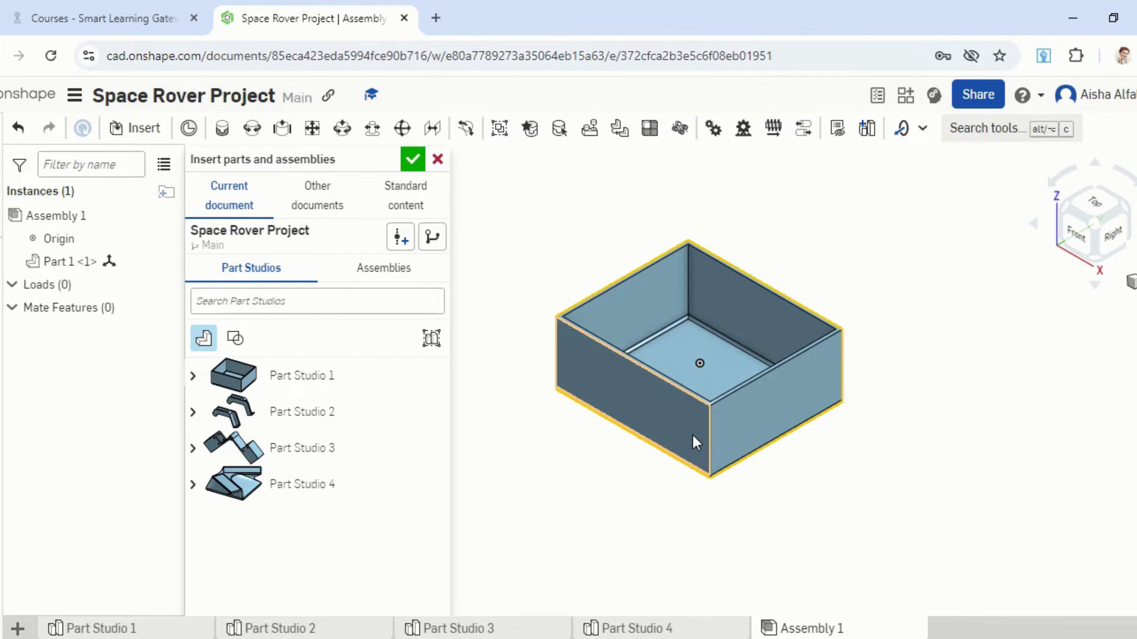
Insert both legs from Part Studio 2, one on each side of the box, and finish inserting.
left_click(297, 418)
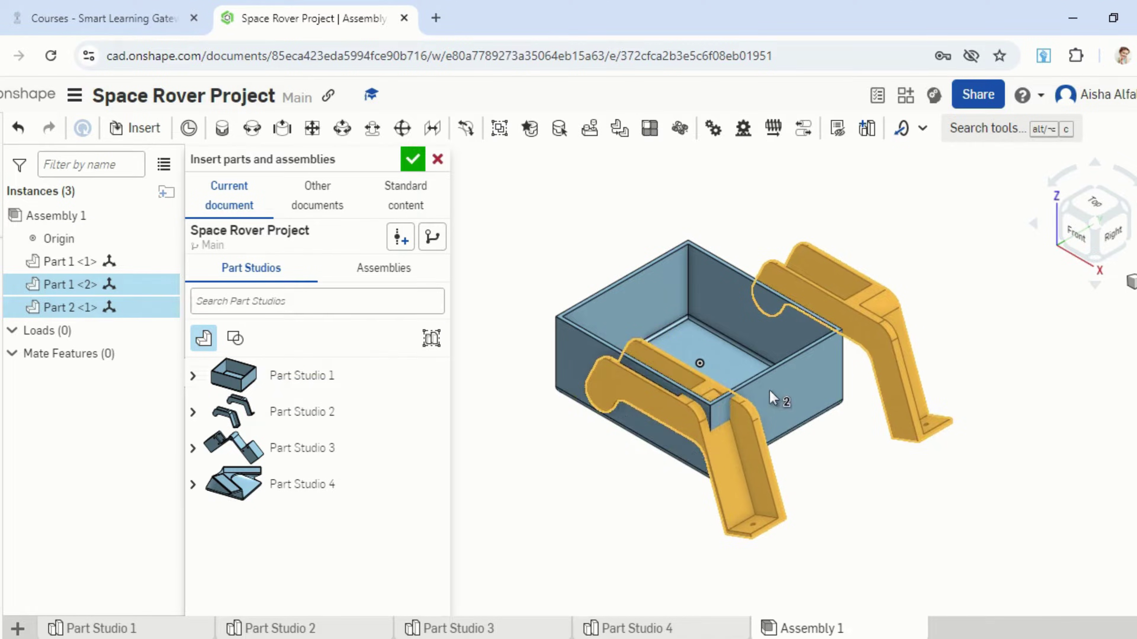
right_click_drag(774, 393, 738, 393)
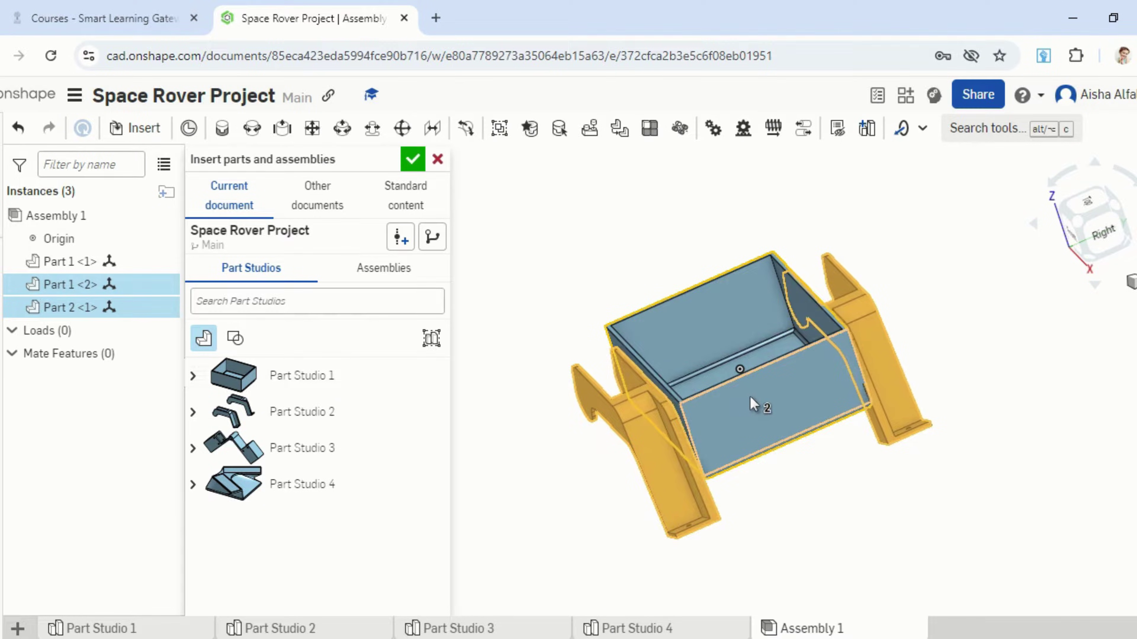
left_click(755, 403)
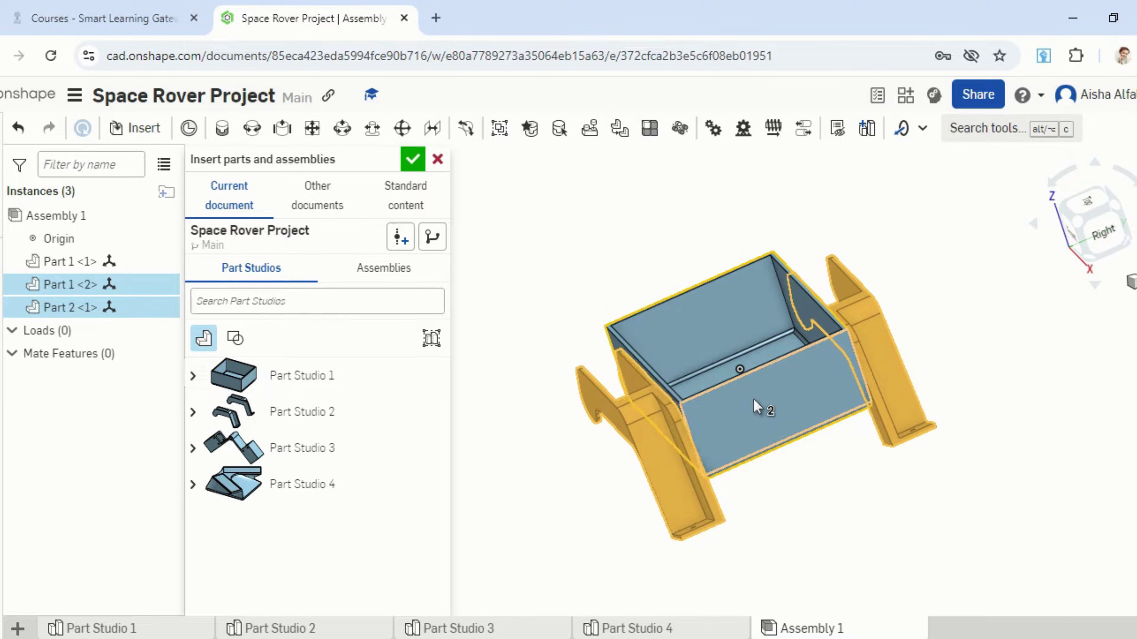
right_click_drag(915, 462, 1038, 491)
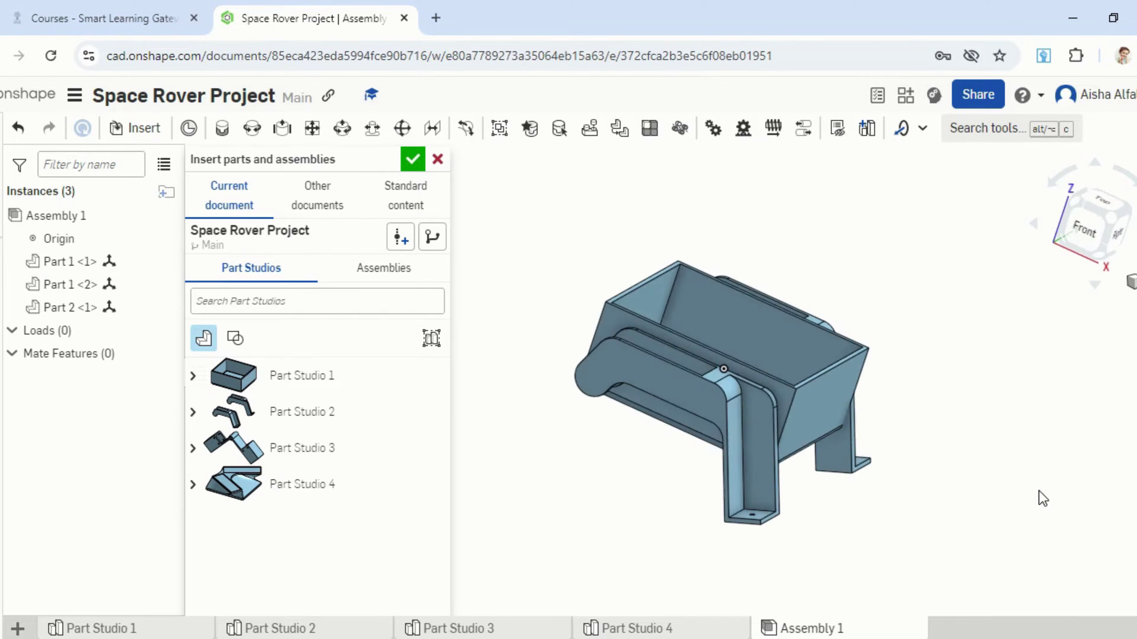
left_click(1125, 242)
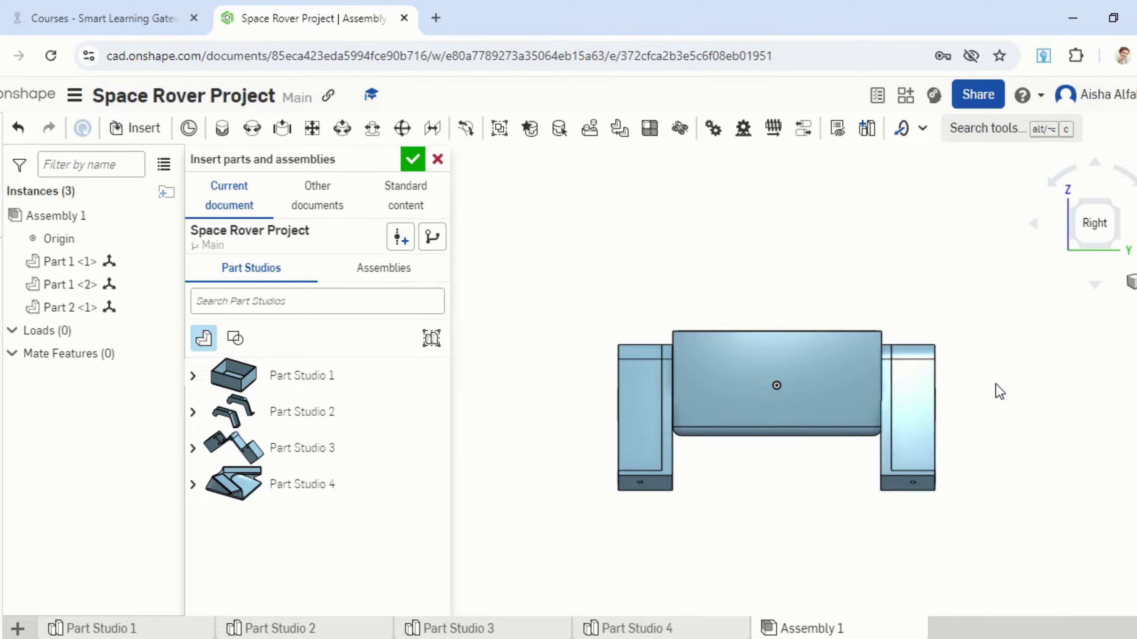
right_click_drag(1032, 344, 1071, 382)
left_click(673, 388)
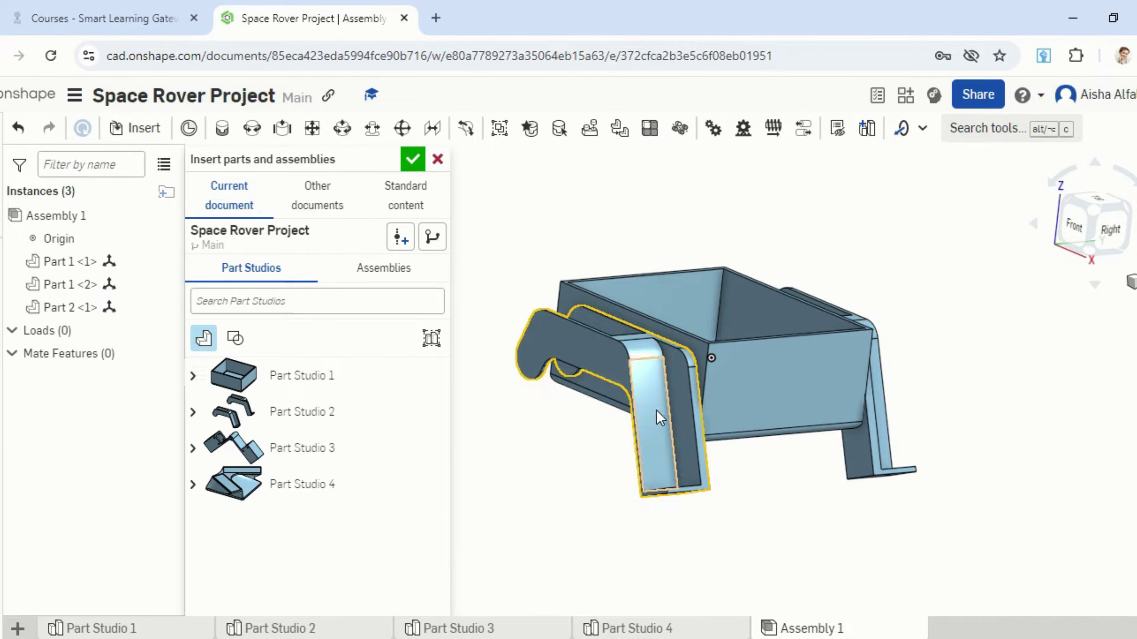
left_click(413, 159)
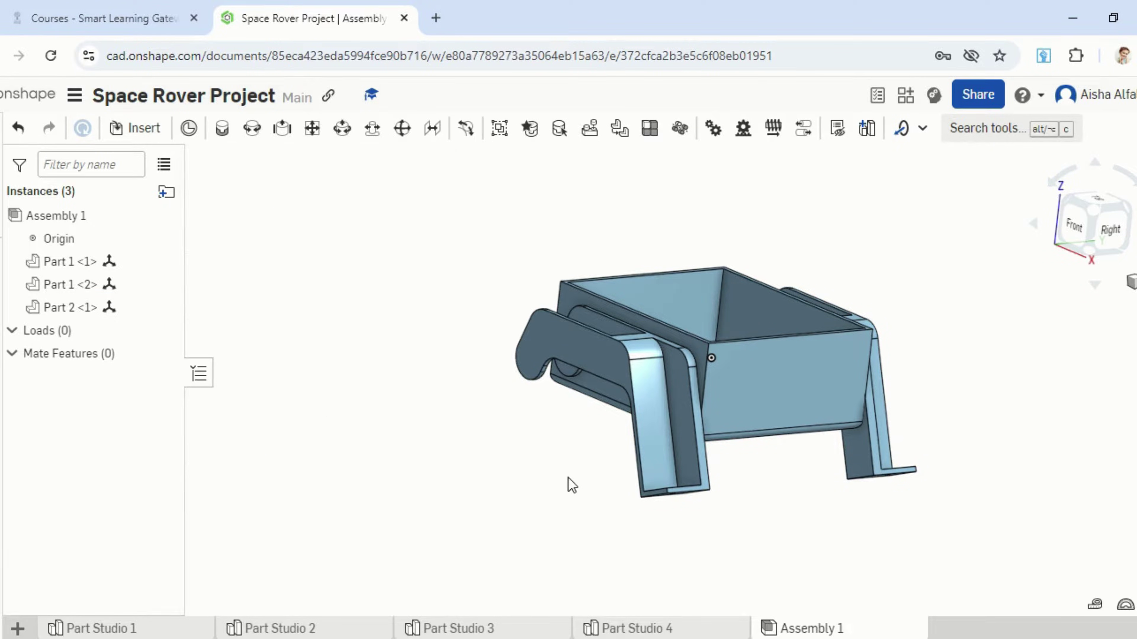
left_click(656, 370)
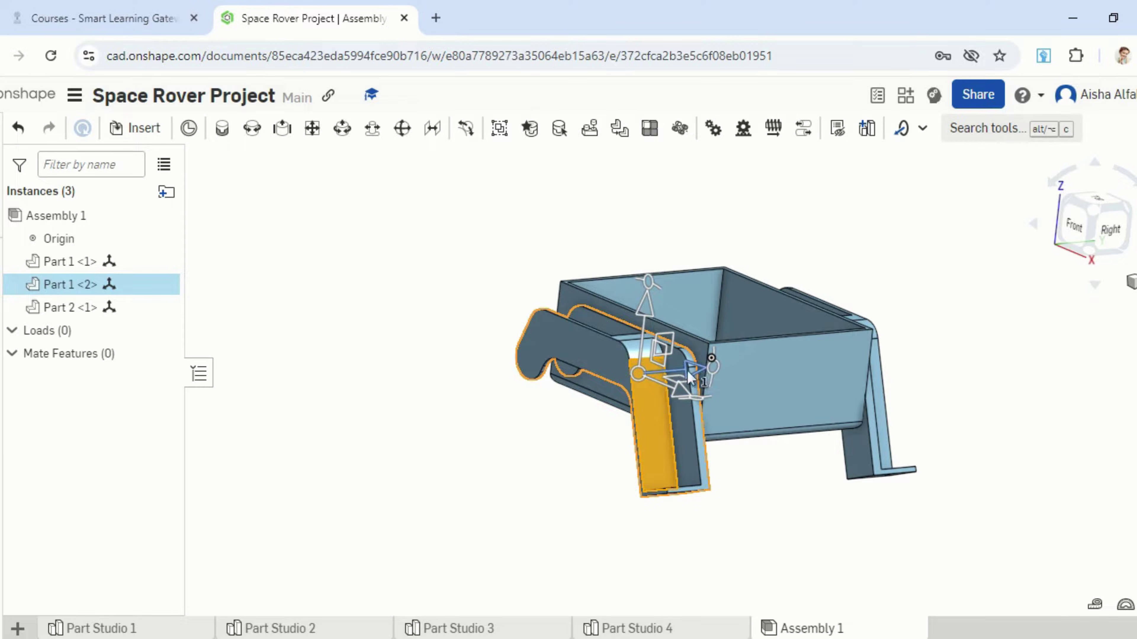
left_click(639, 305)
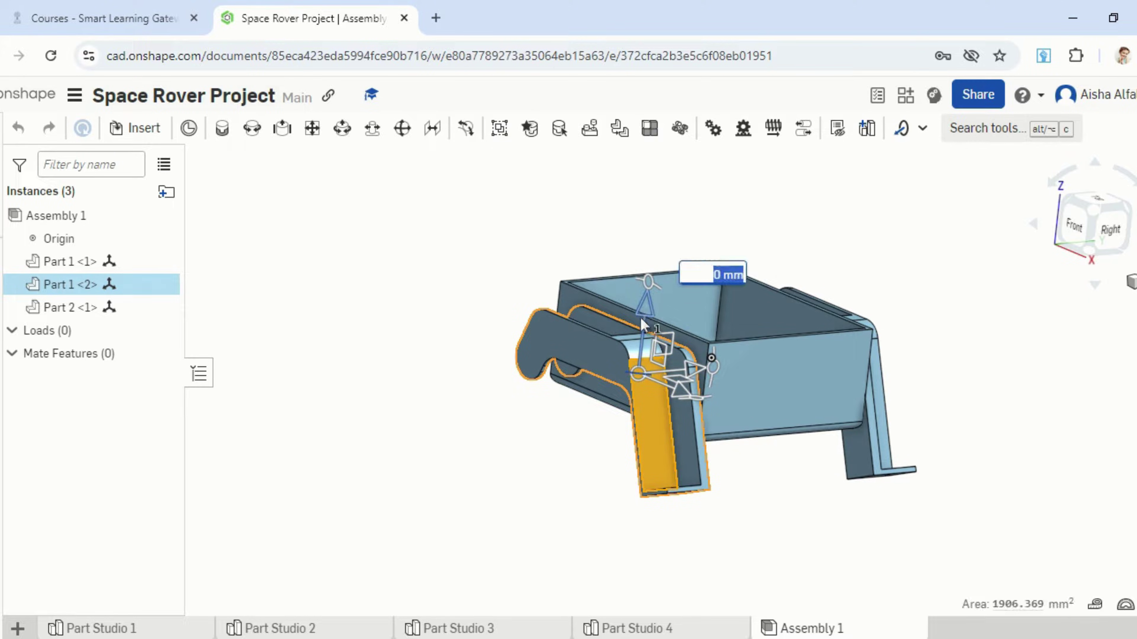
left_click(549, 463)
Move the leg on the box's front side vertically by -15 mm.
left_click(1063, 236)
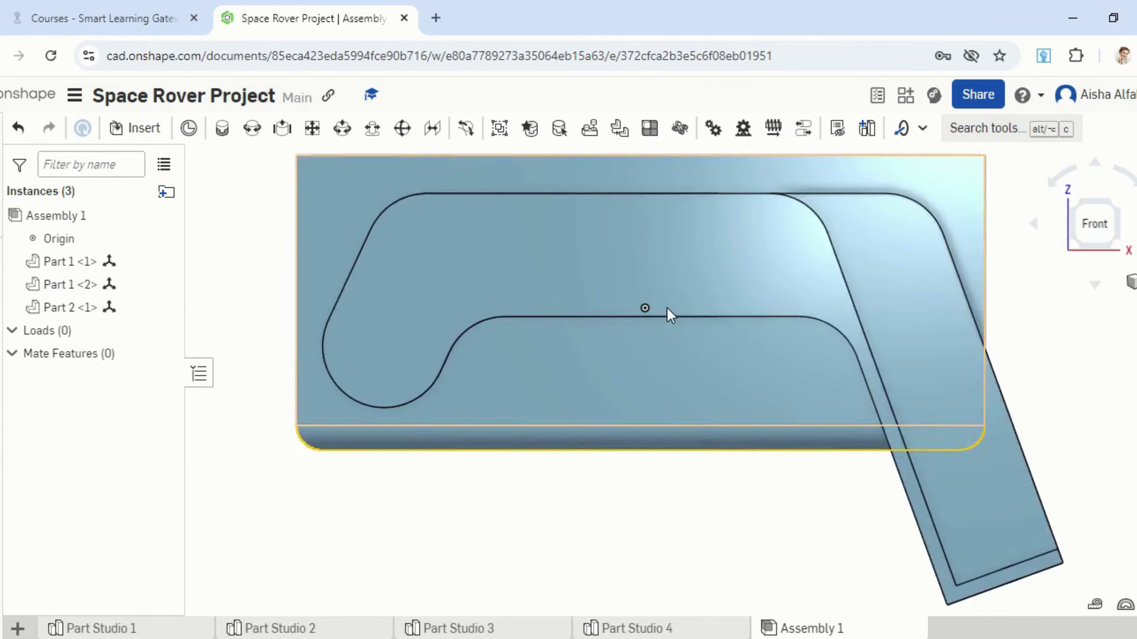
left_click(707, 286)
left_click_drag(709, 208, 710, 244)
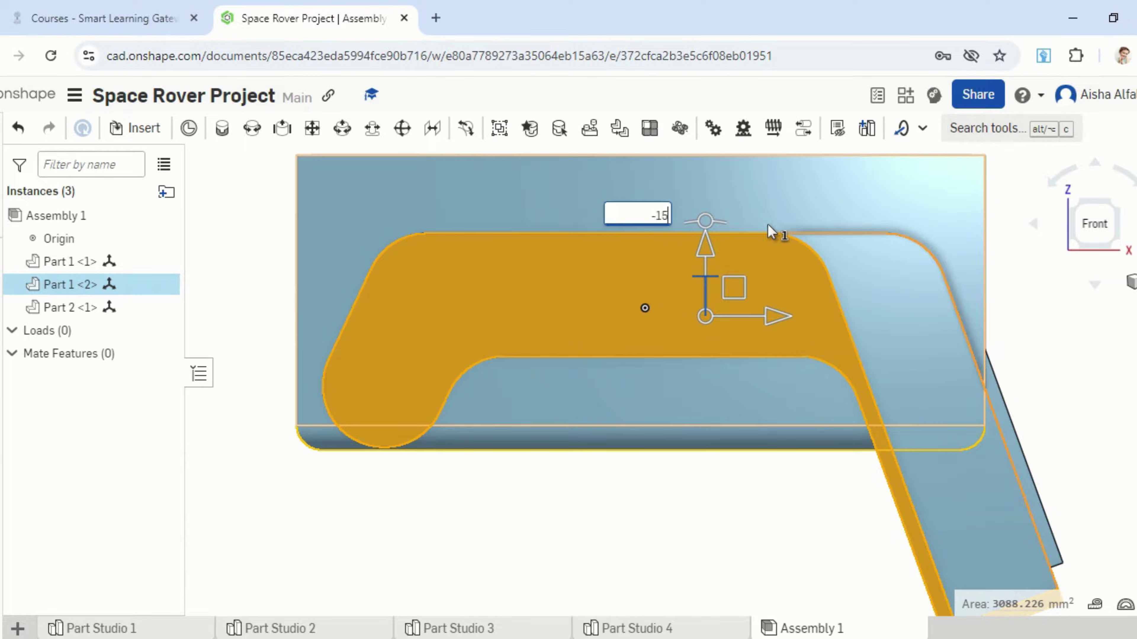
key("Return")
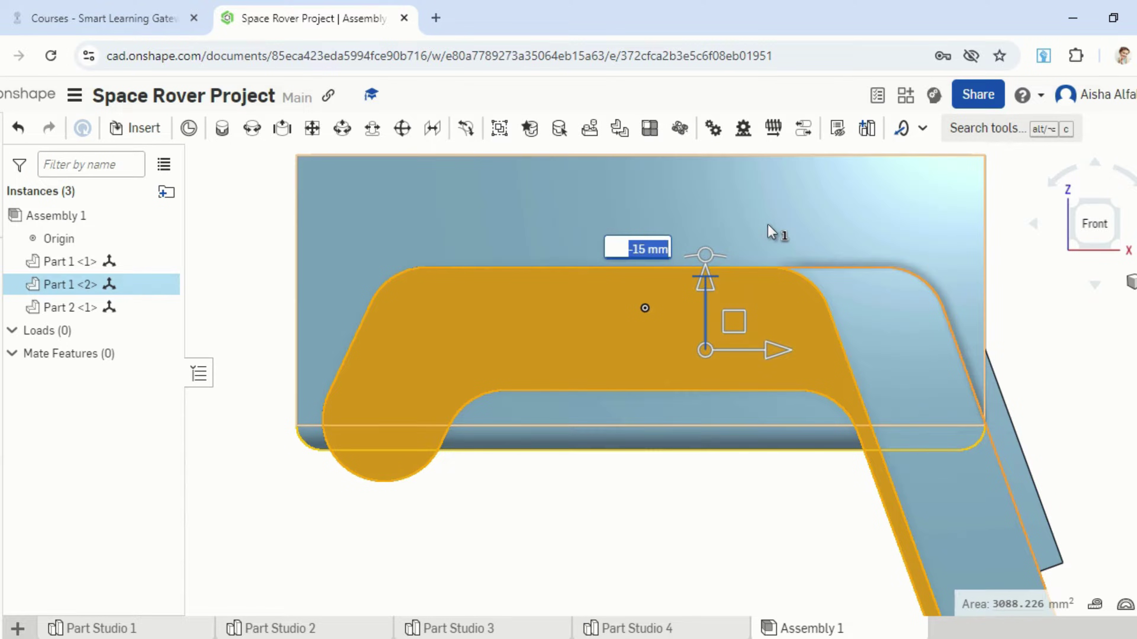
left_click(1054, 356)
Move the leg on the box's back side vertically by -15 mm to match the front leg.
right_click_drag(1054, 357, 870, 373)
left_click(1097, 224)
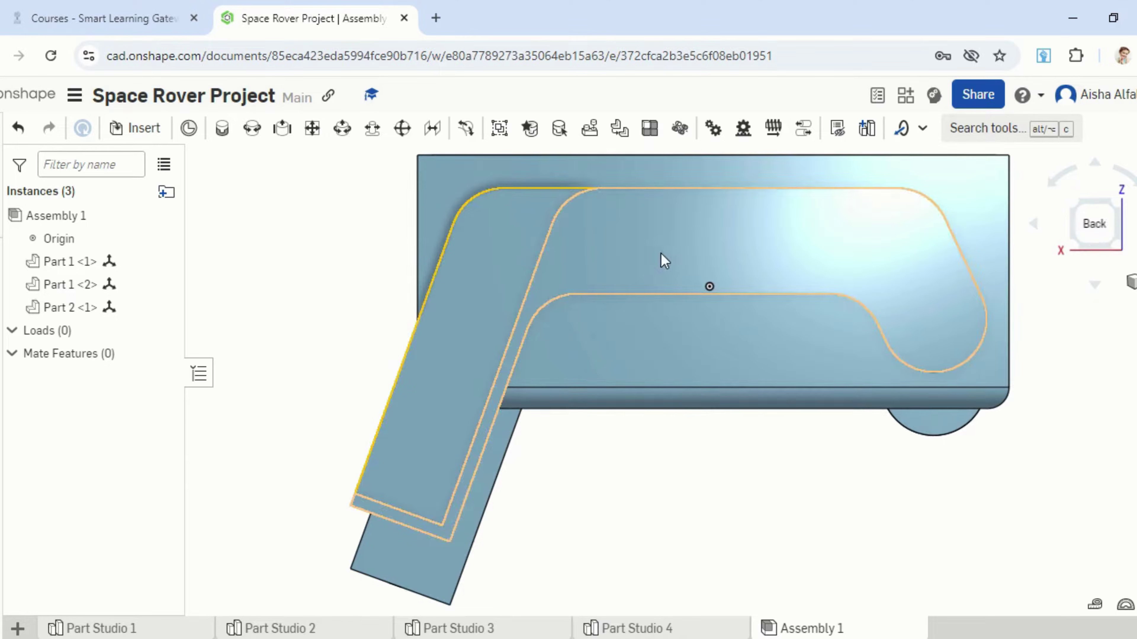
left_click(687, 241)
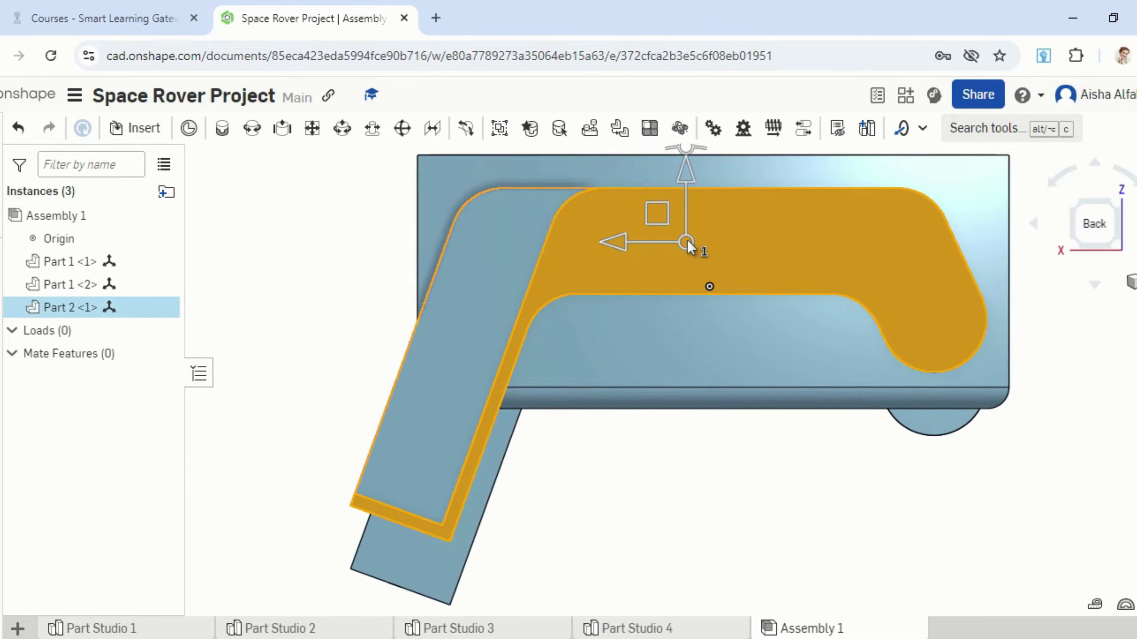
left_click(688, 179)
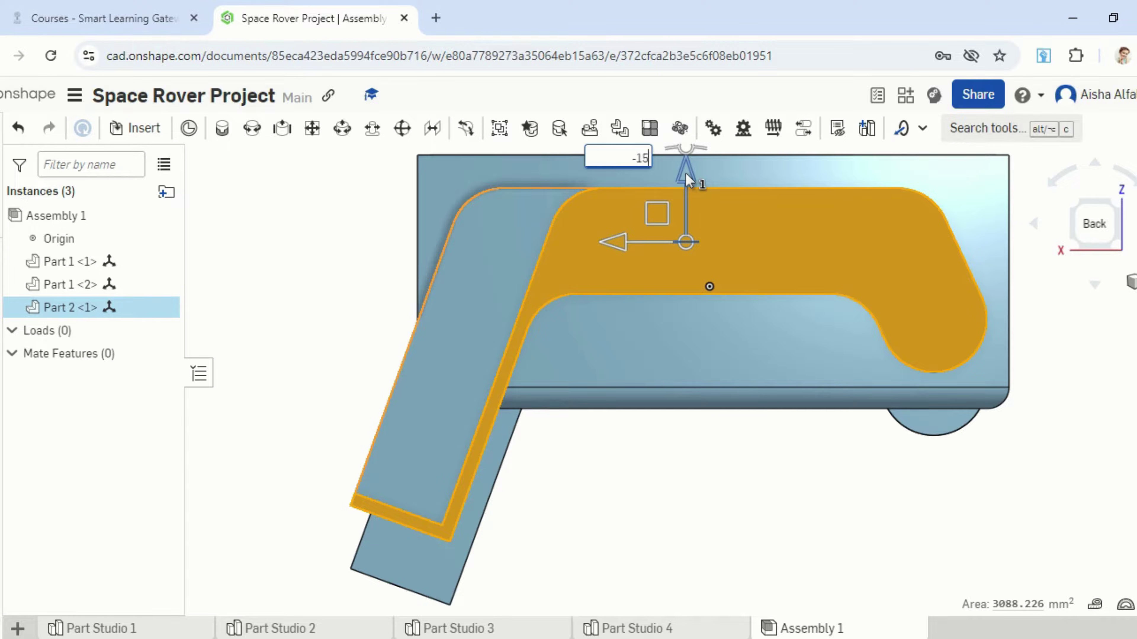
type("-15")
key("Return")
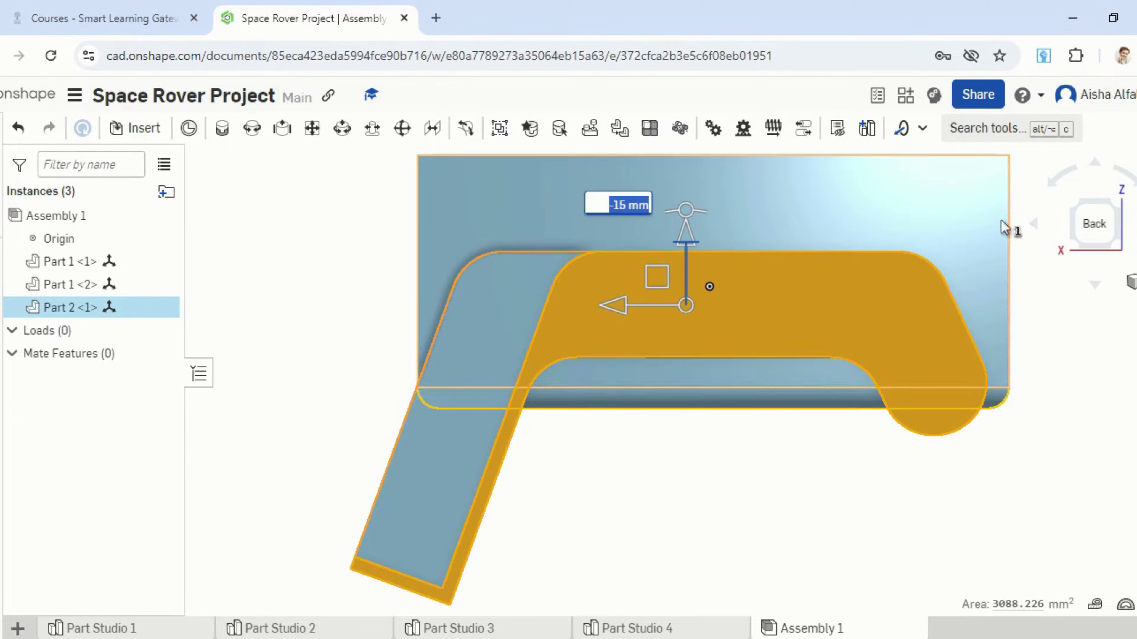
left_click(1099, 348)
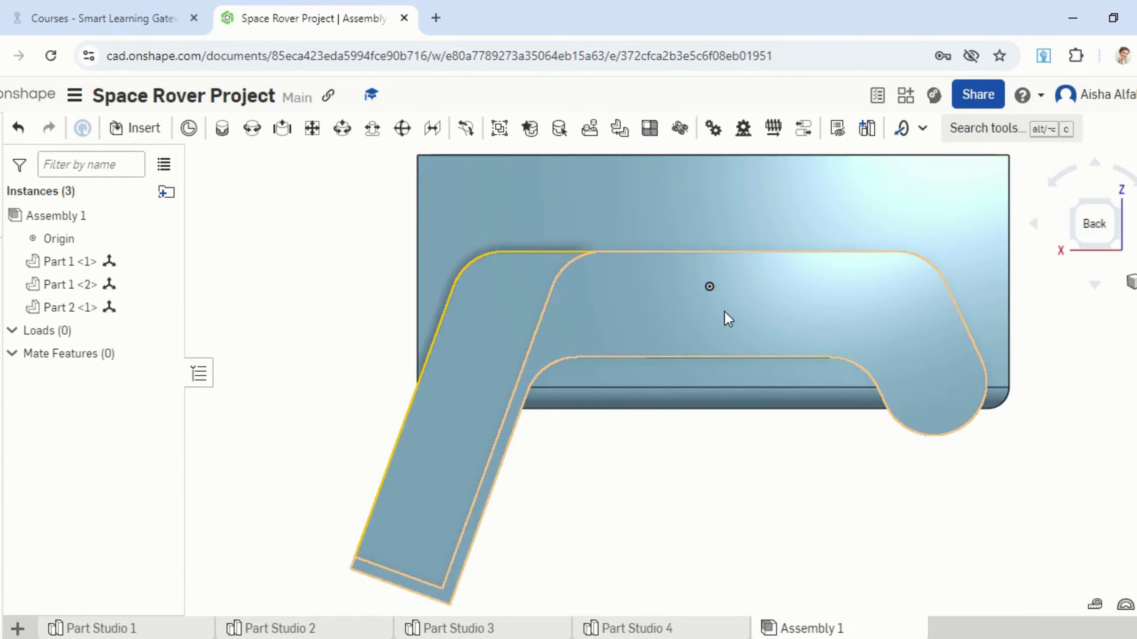
Insert the hinged bracket from Part Studio 3 into free space beside the front leg.
right_click_drag(725, 312, 837, 418)
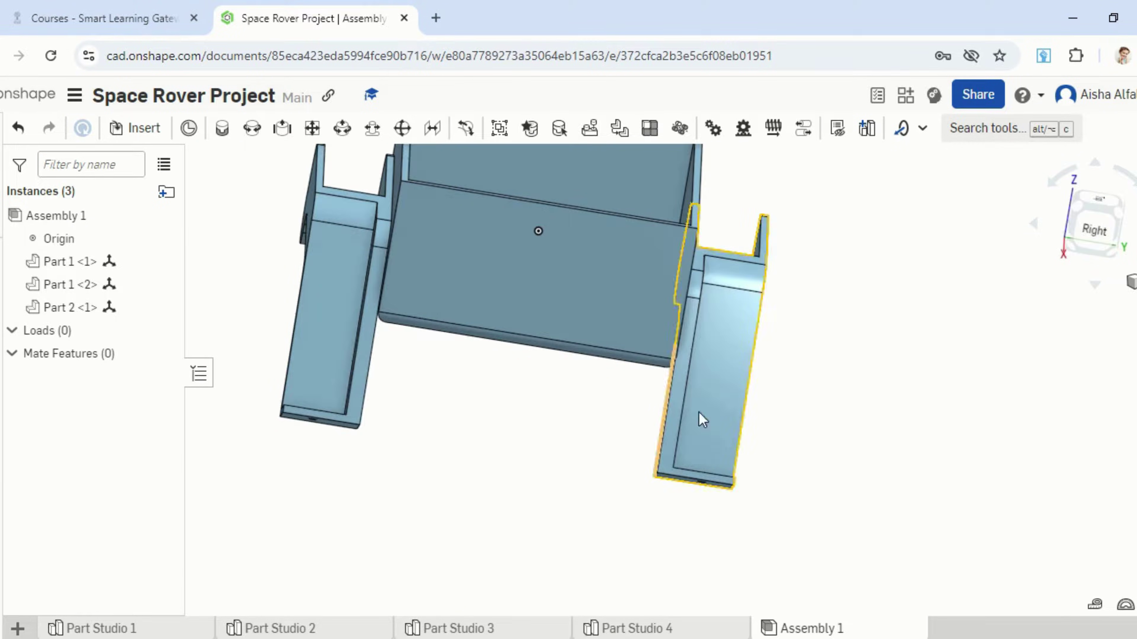
right_click_drag(757, 355, 894, 433)
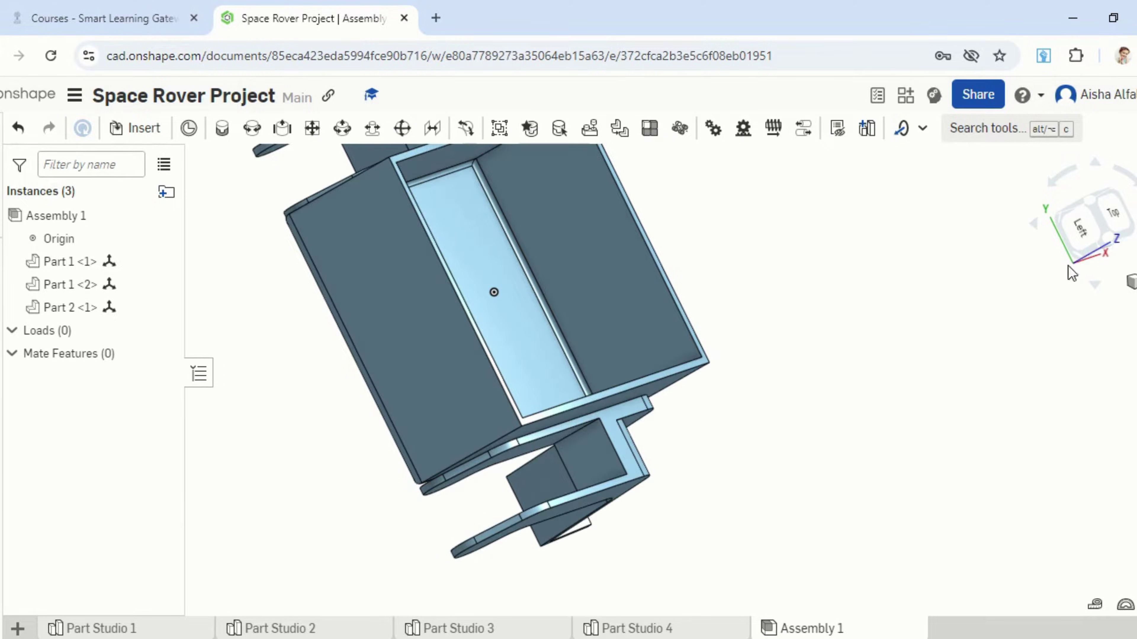
left_click(1131, 283)
left_click(1102, 320)
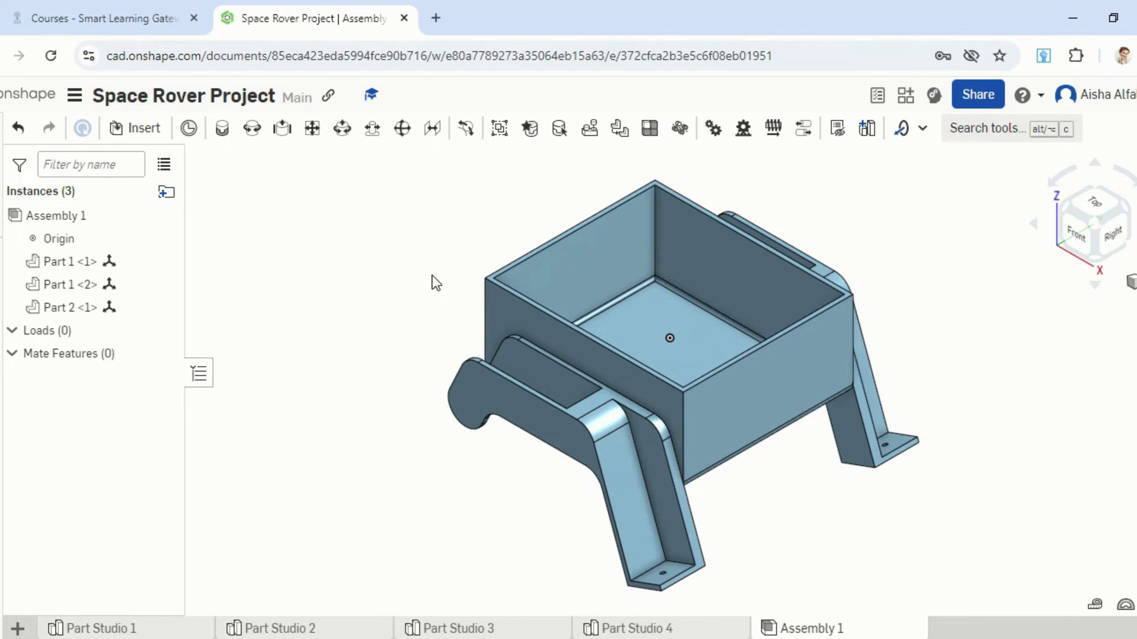
left_click(142, 128)
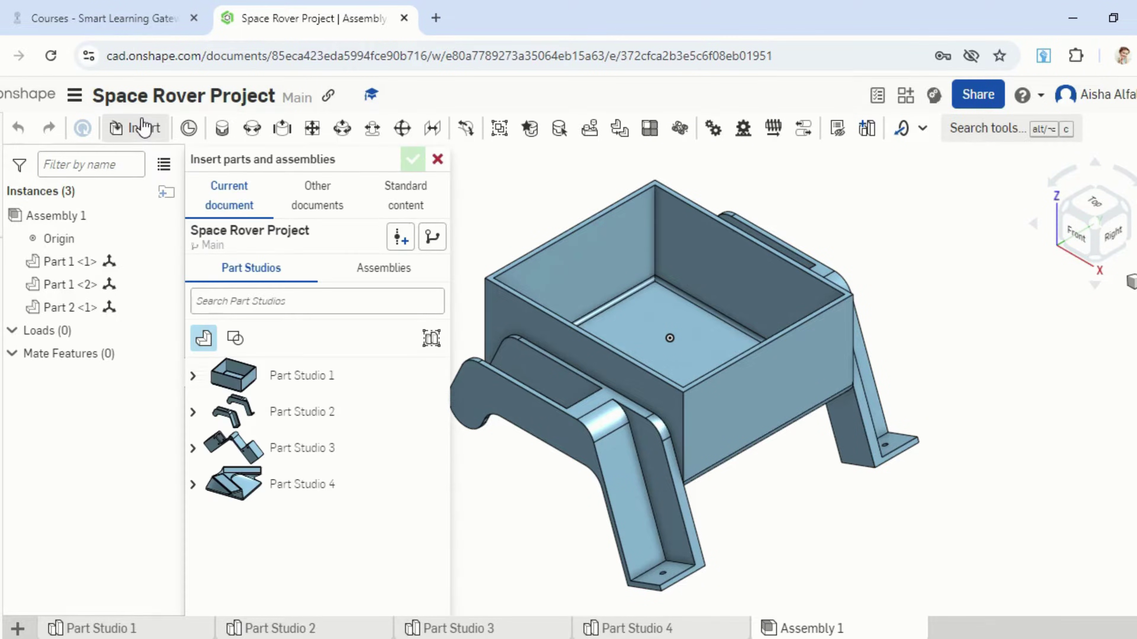
left_click(302, 457)
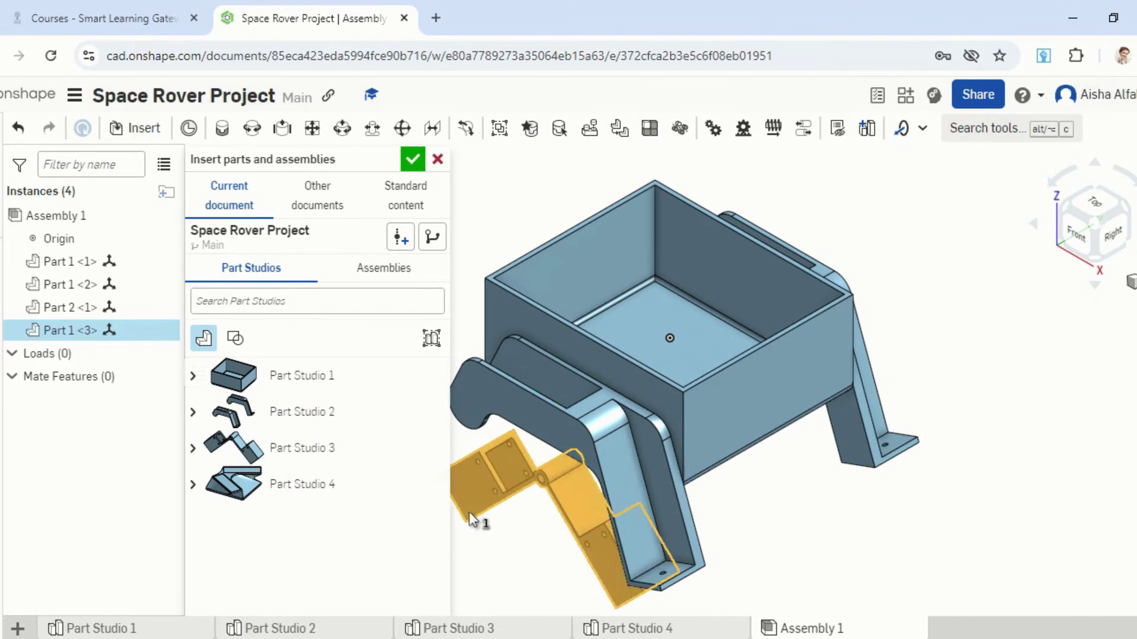
left_click(490, 535)
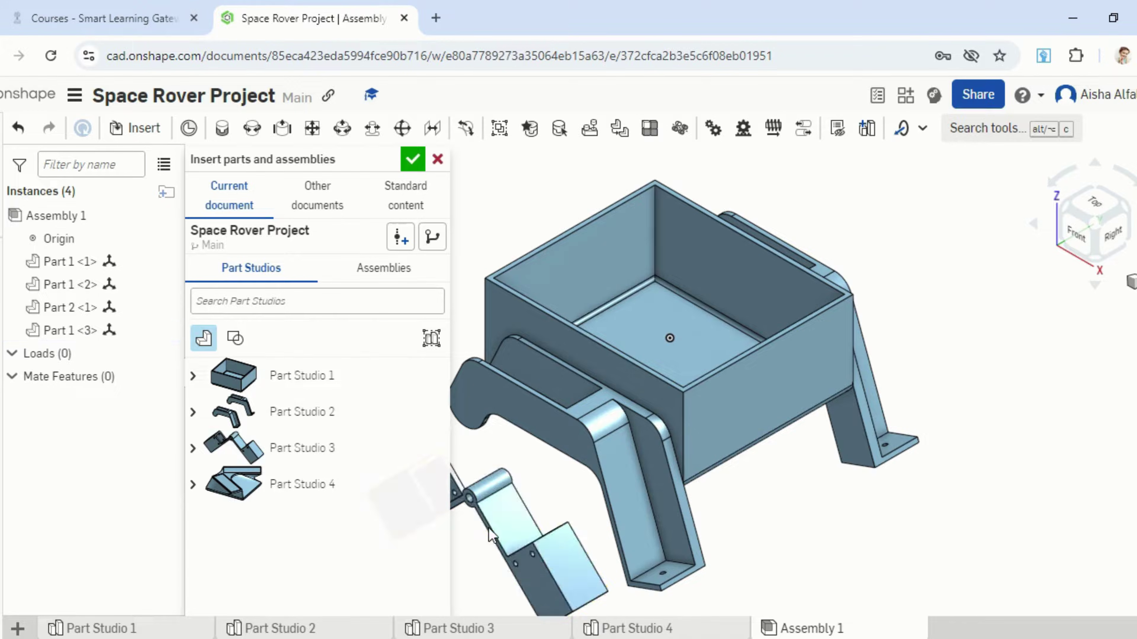
left_click(414, 162)
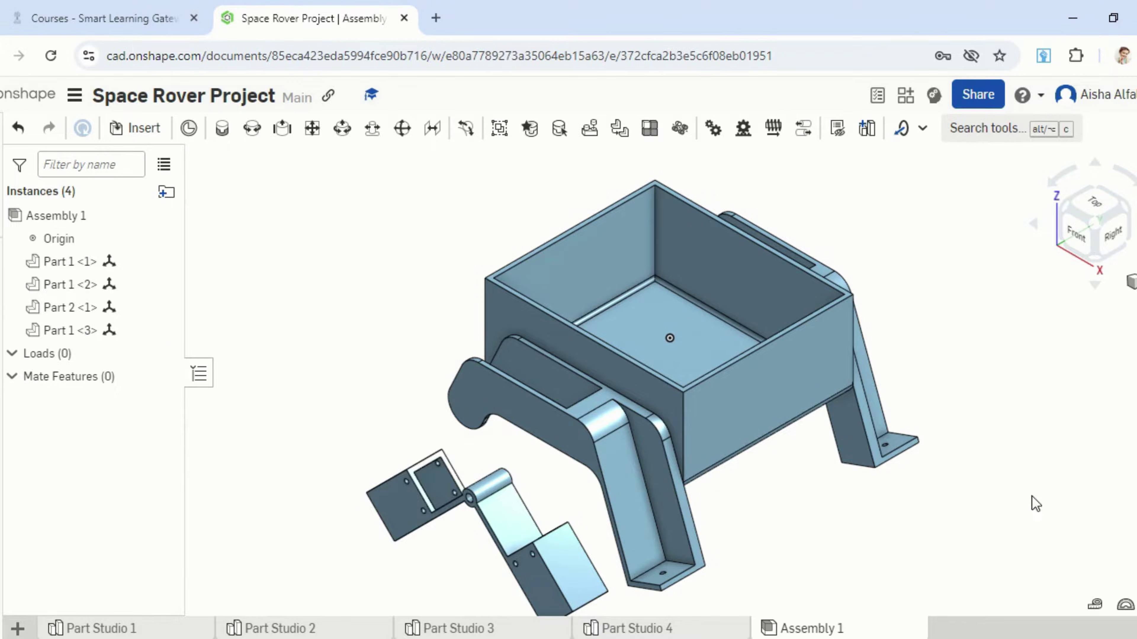
Start a Planar mate and choose the hinged bracket's flat side face that faces the box as its first mate connector.
right_click_drag(834, 541, 934, 529)
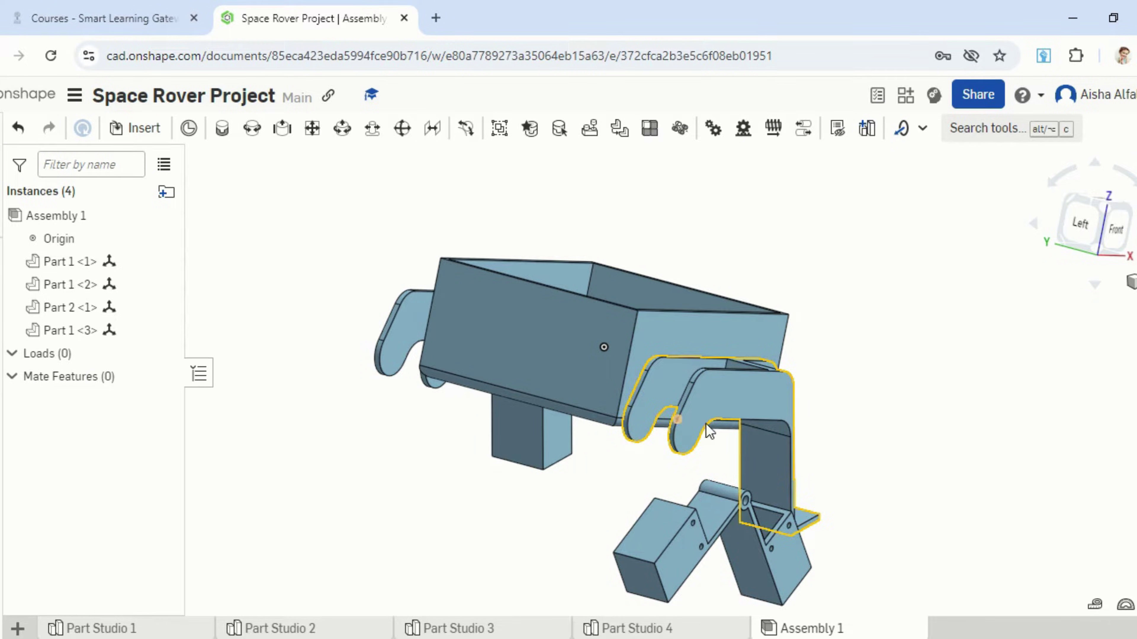
right_click_drag(709, 430, 959, 538)
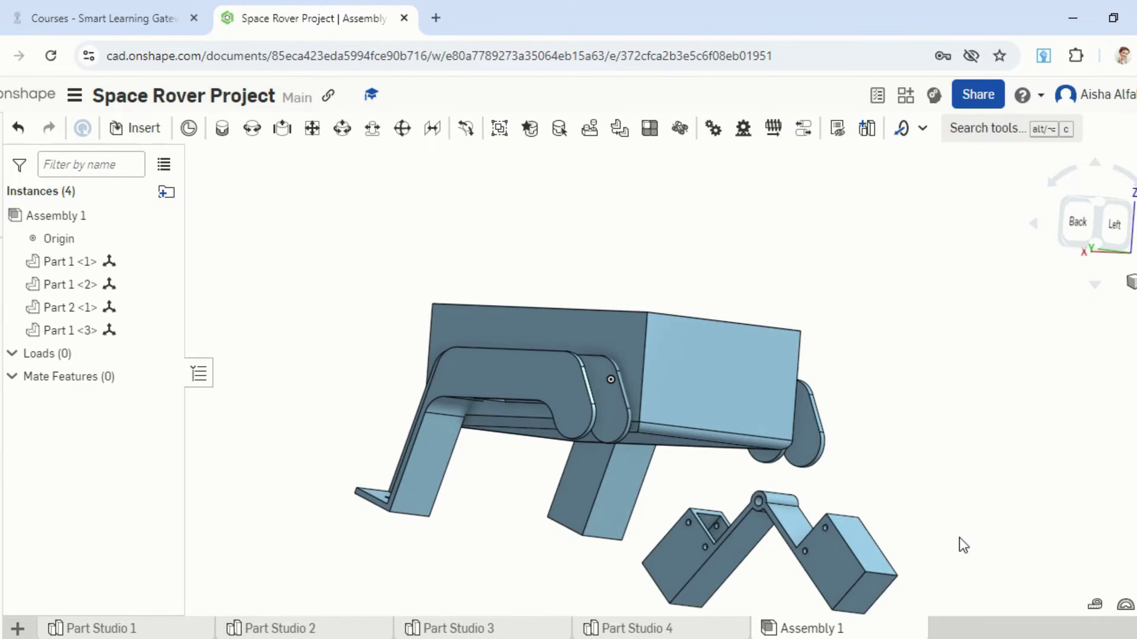
left_click(313, 130)
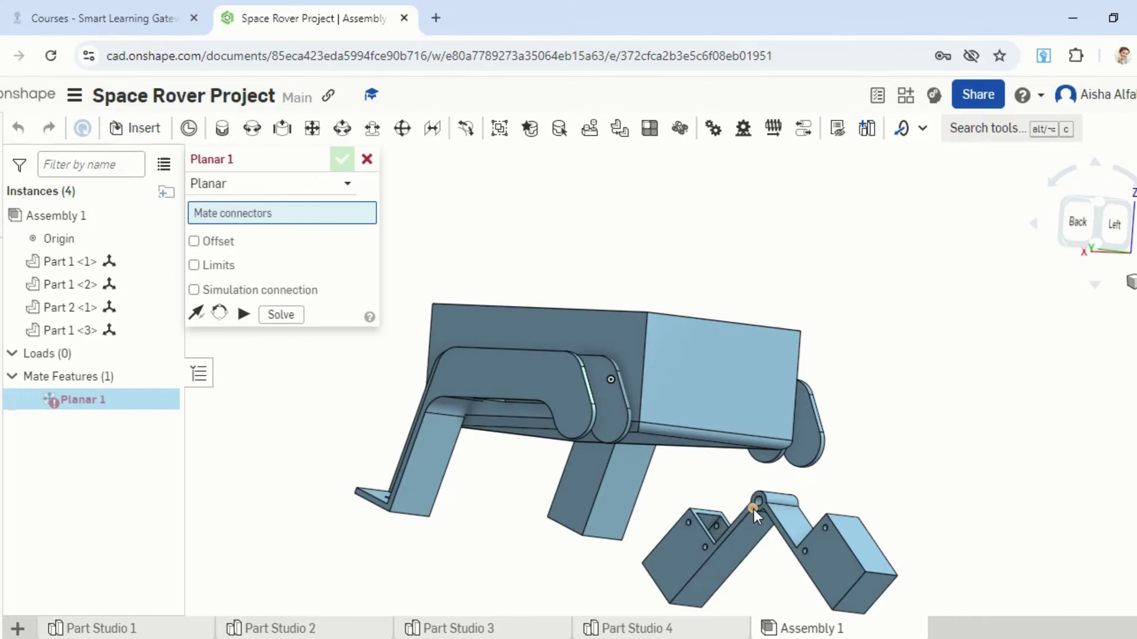
scroll(754, 509, "down", 5)
scroll(756, 505, "up", 10)
scroll(757, 505, "up", 5)
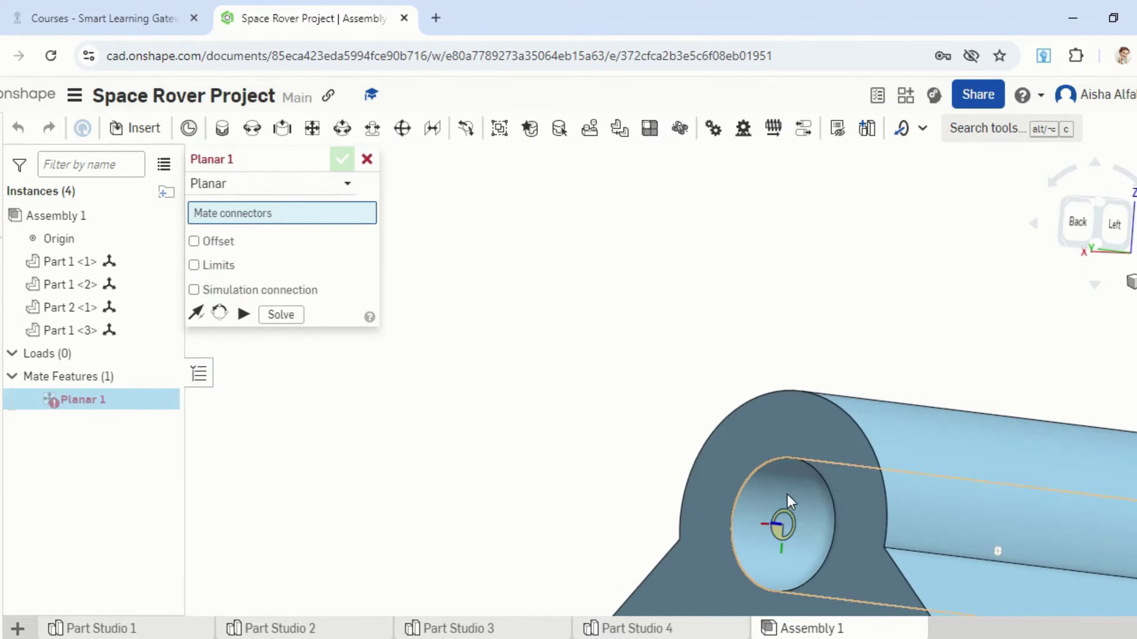
left_click(826, 445)
scroll(825, 442, "down", 6)
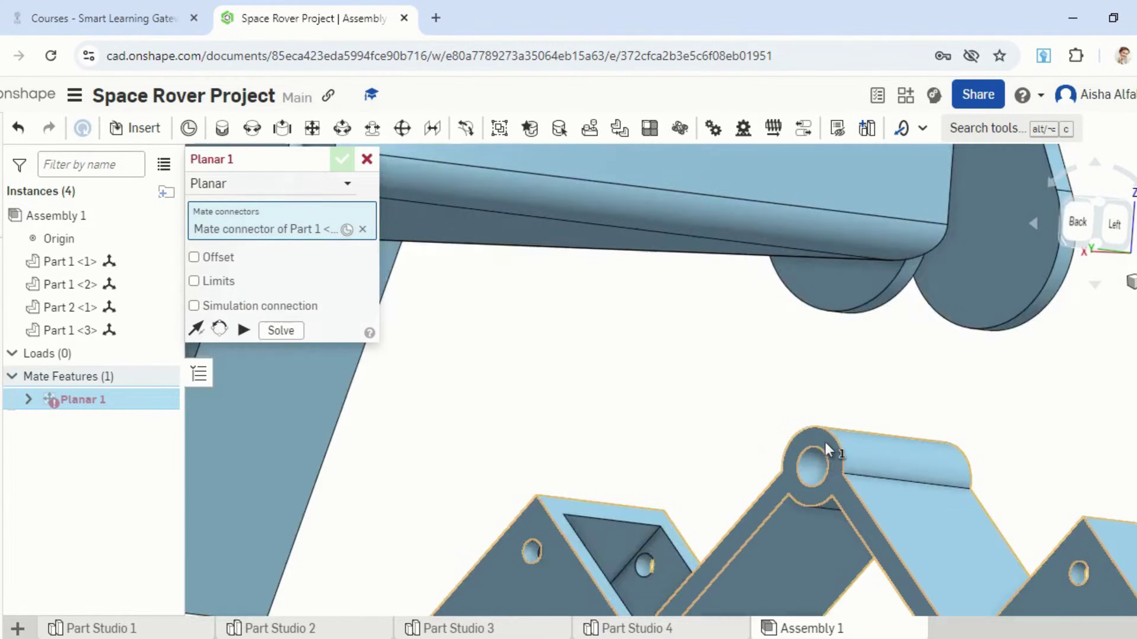
Choose the outward face of the front leg's plate nearest the box as the second connector of the Planar mate.
right_click_drag(908, 345, 858, 356)
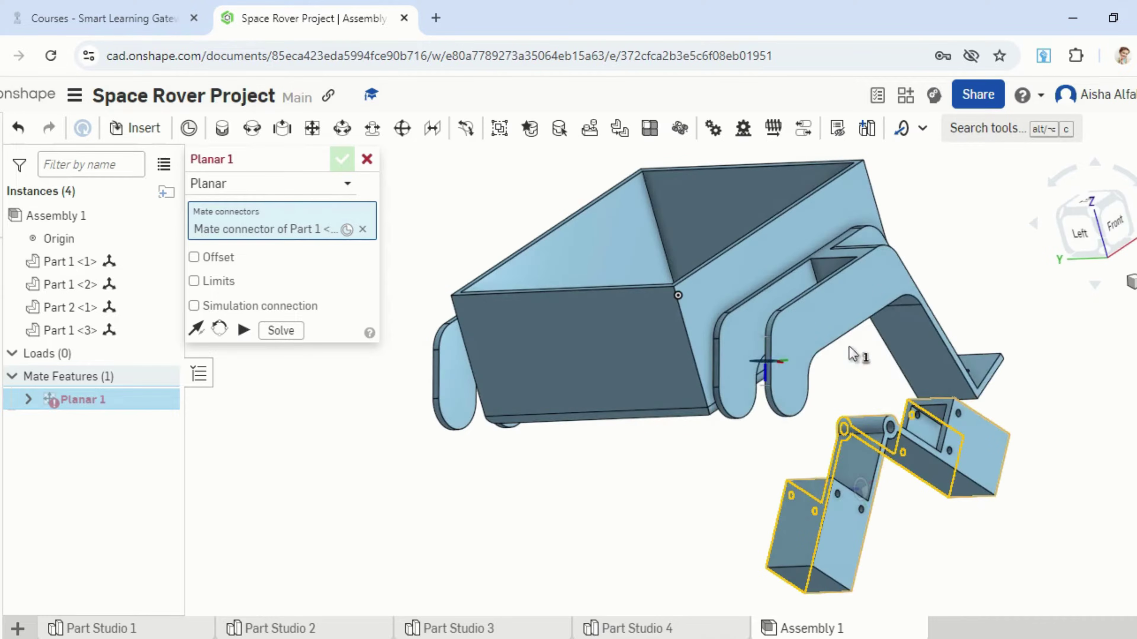
scroll(745, 394, "down", 1)
scroll(743, 393, "up", 5)
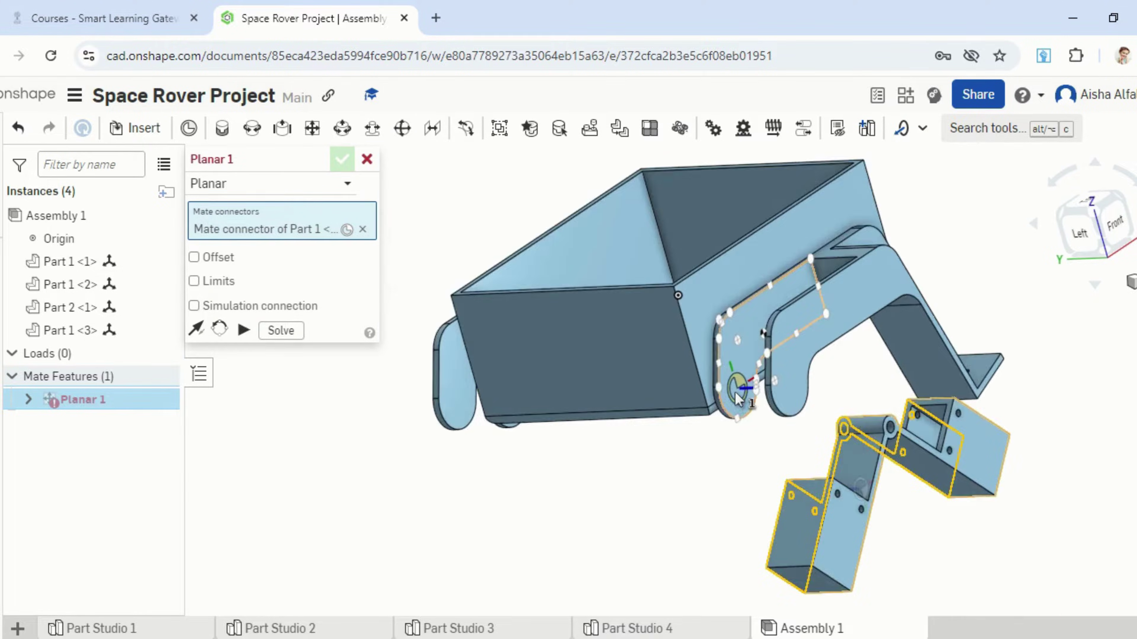
scroll(737, 394, "up", 3)
left_click(751, 377)
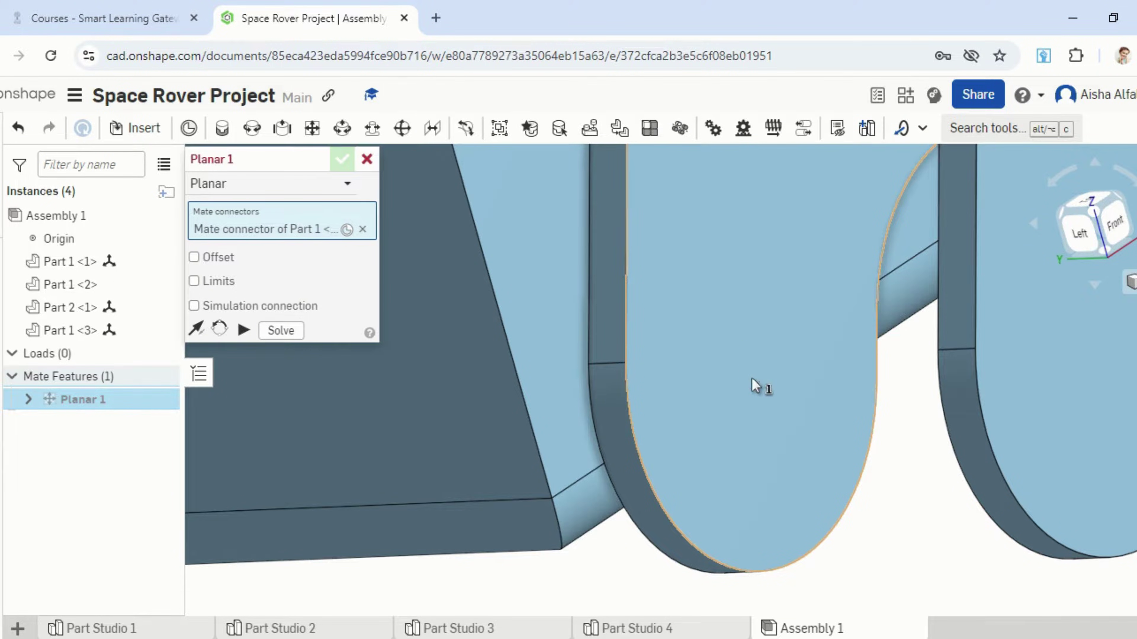
scroll(855, 355, "down", 5)
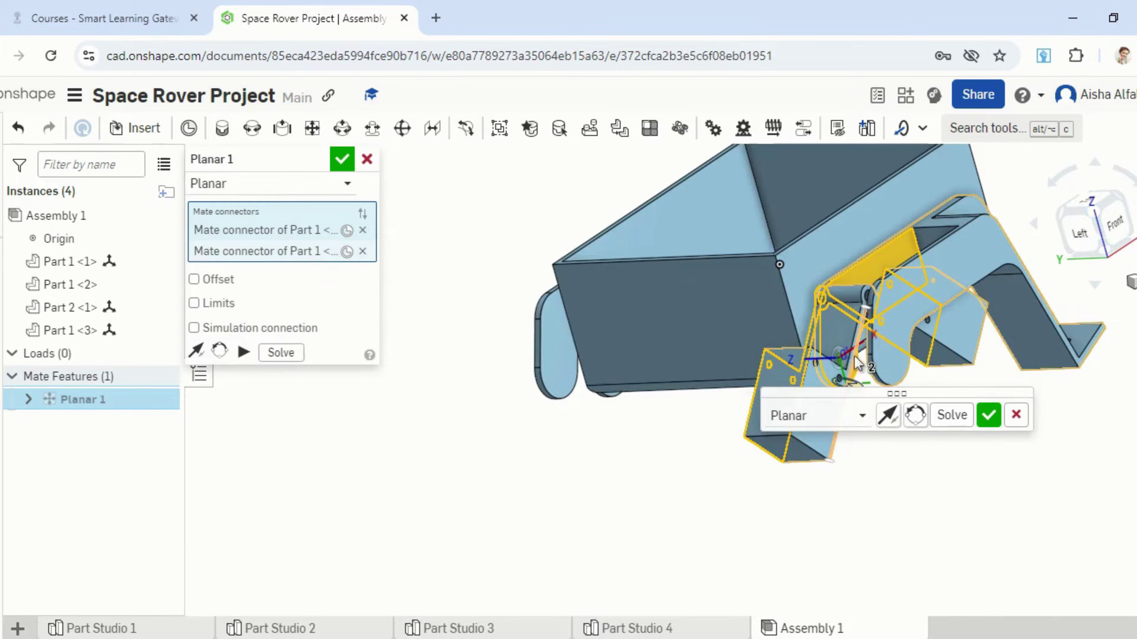
scroll(1028, 432, "down", 2)
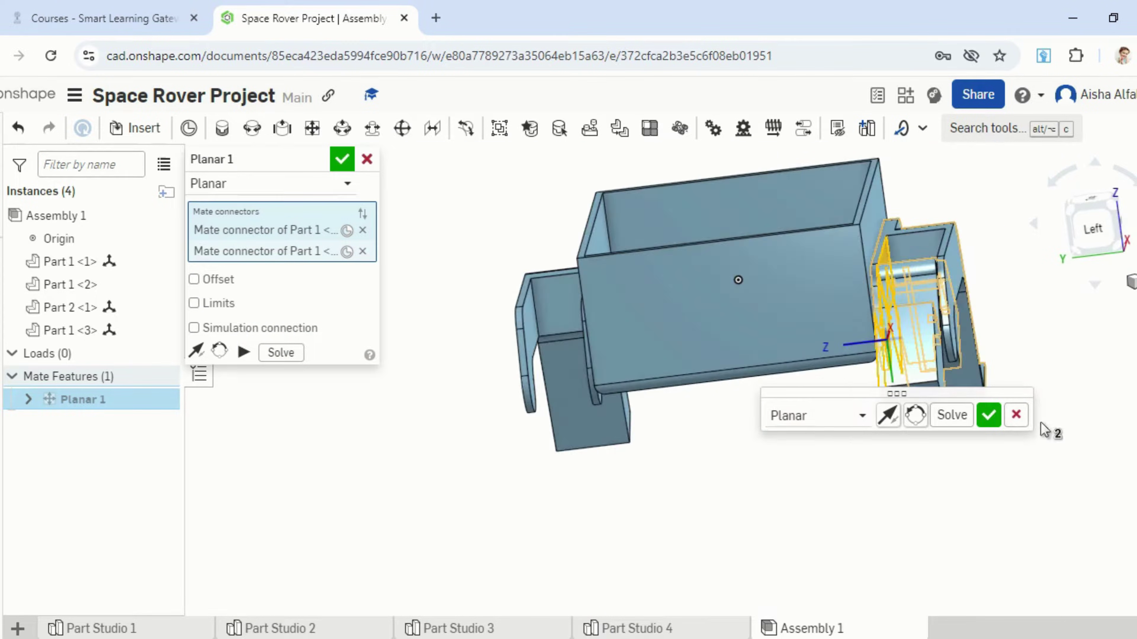
Check the mated bracket in the left and front views, accept the Planar mate and finish adding mates.
left_click(1092, 227)
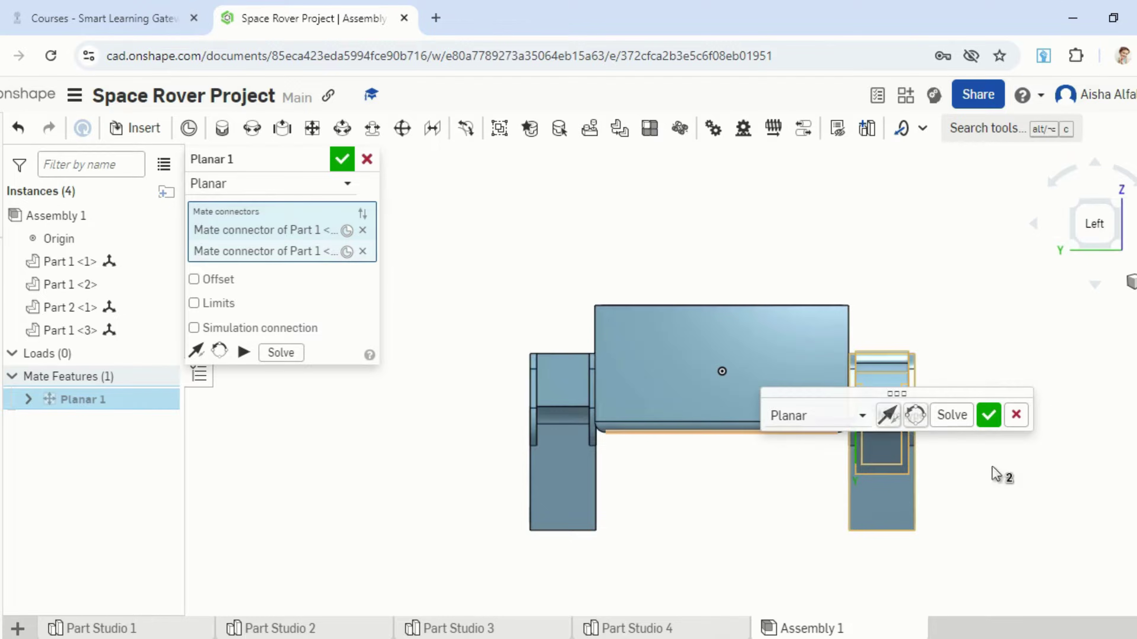
right_click_drag(1047, 529, 992, 541)
right_click_drag(1097, 477, 1083, 389)
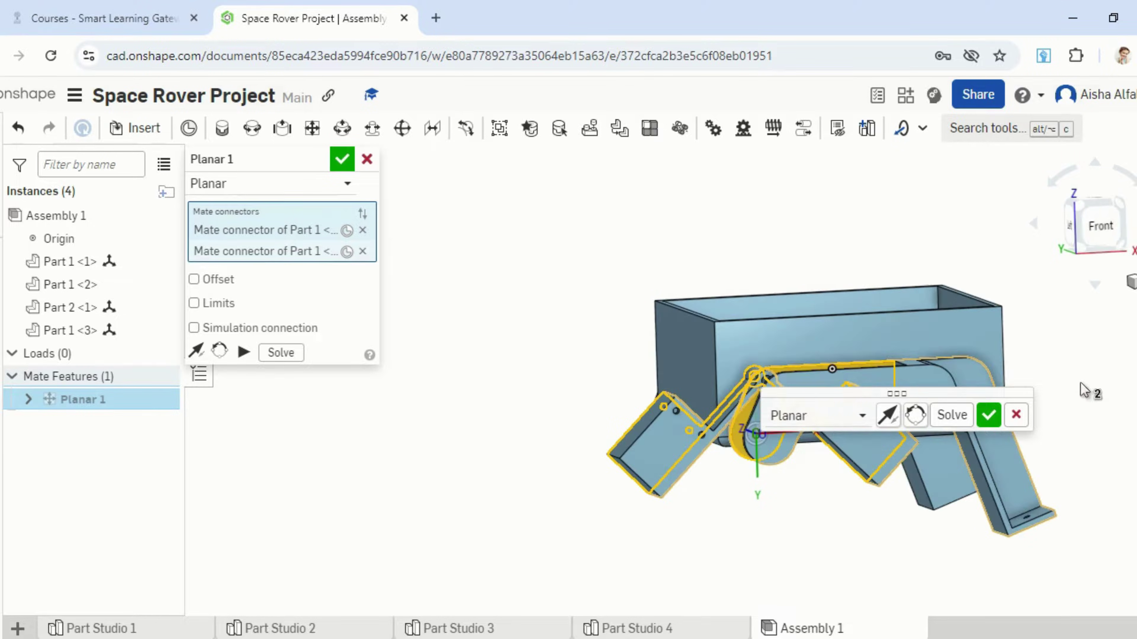
left_click(1103, 235)
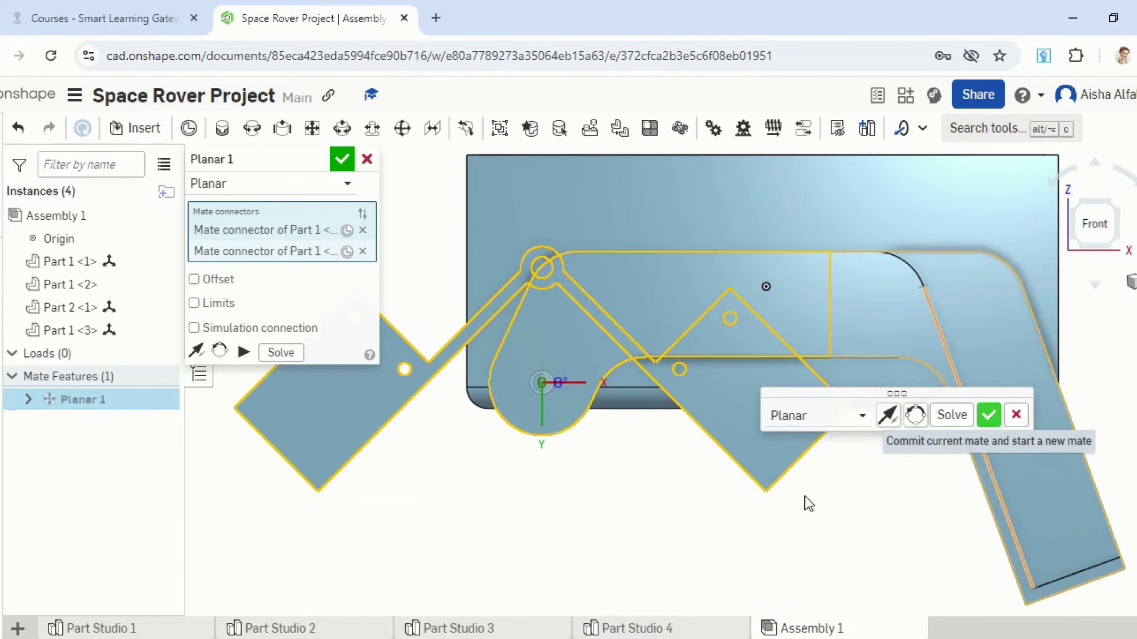
left_click(989, 416)
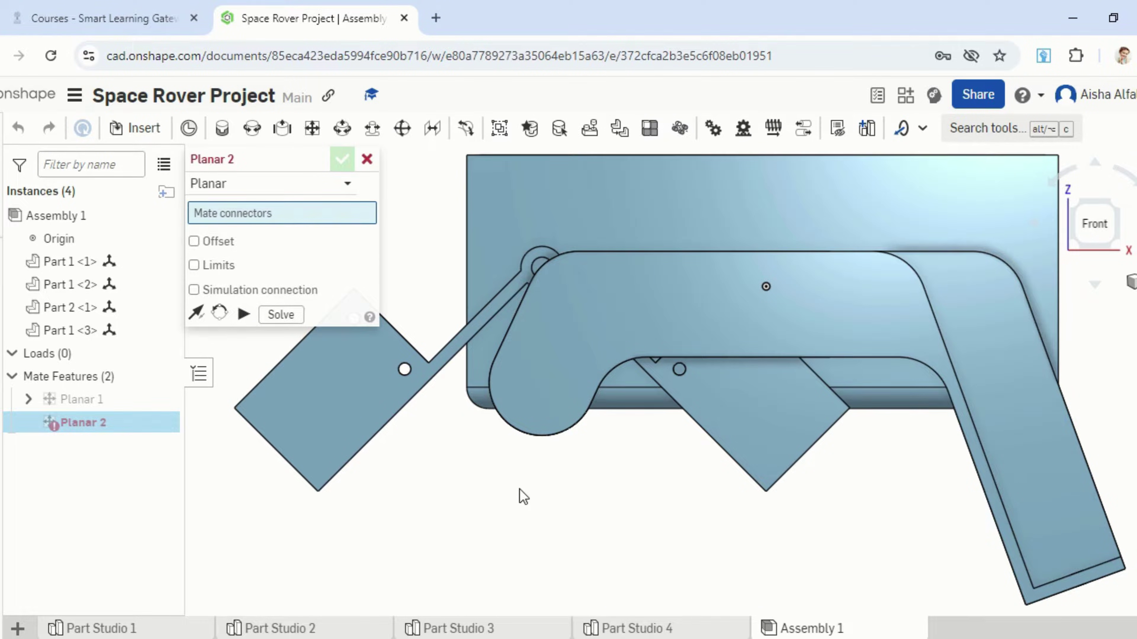
key("Escape")
Move the bracket vertically by about -30.5 mm to bring its hinge within the front leg's rounded end.
left_click(316, 418)
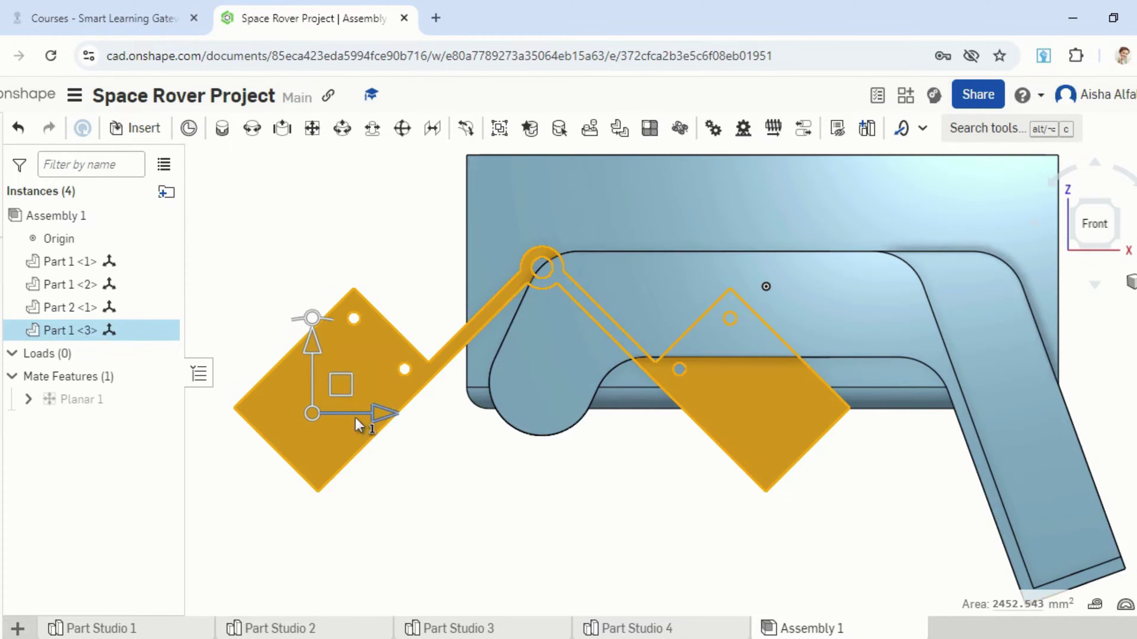
left_click_drag(309, 338, 315, 472)
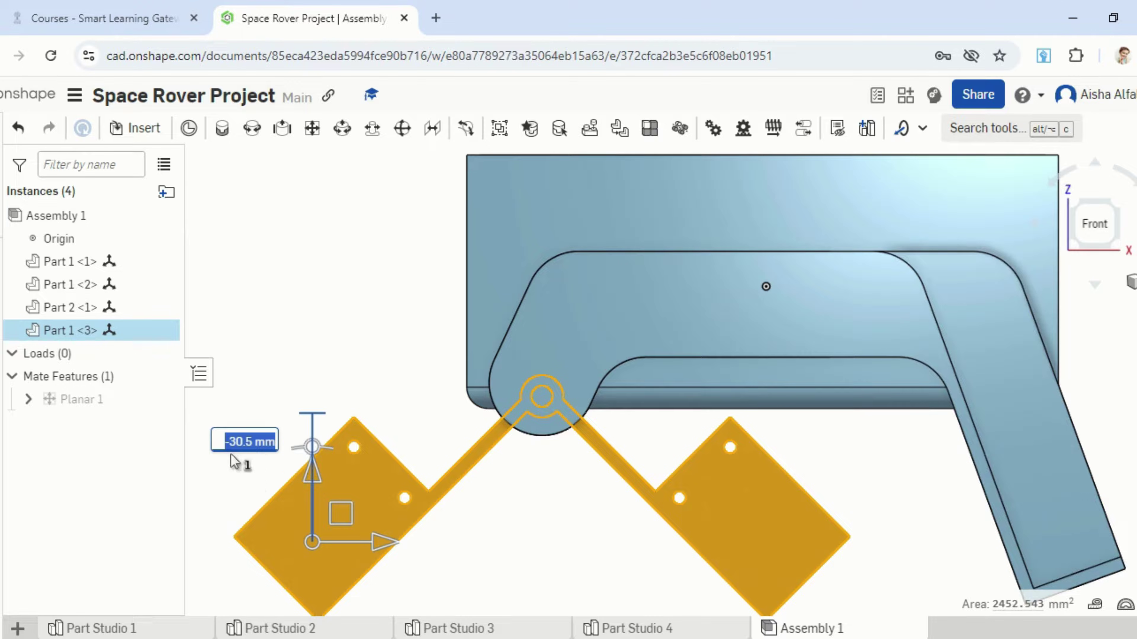
left_click(520, 492)
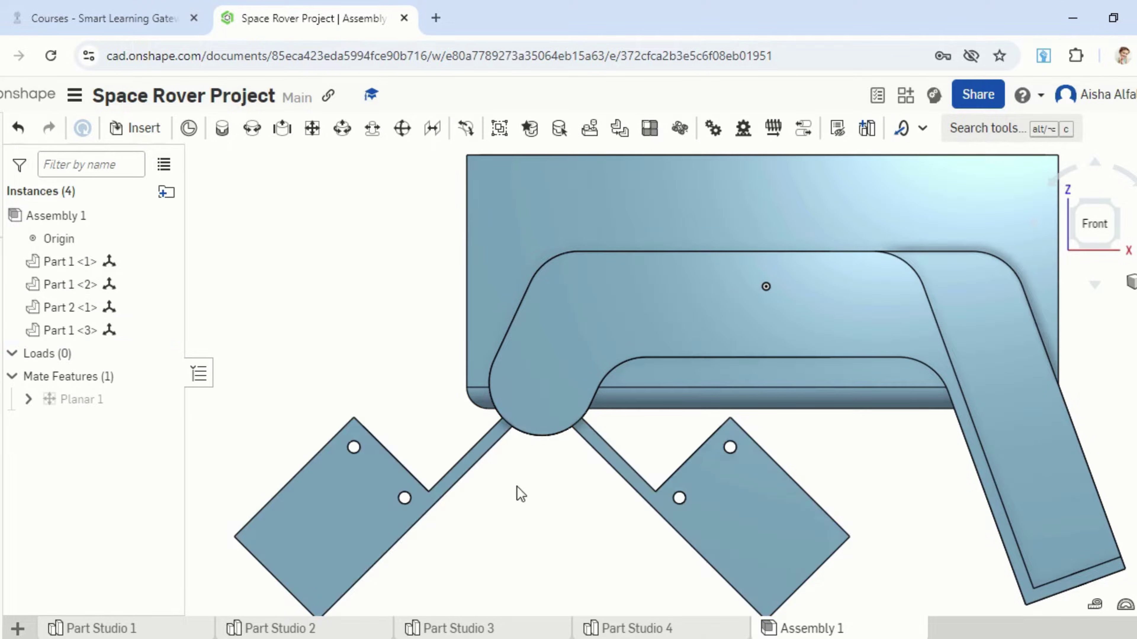
Insert a second hinged bracket from Part Studio 3 into free space beside the back leg and finish inserting.
mouse_move(660, 470)
right_mouse_down()
mouse_move(716, 496)
mouse_move(736, 457)
mouse_move(723, 472)
mouse_move(671, 449)
mouse_move(679, 466)
right_mouse_up()
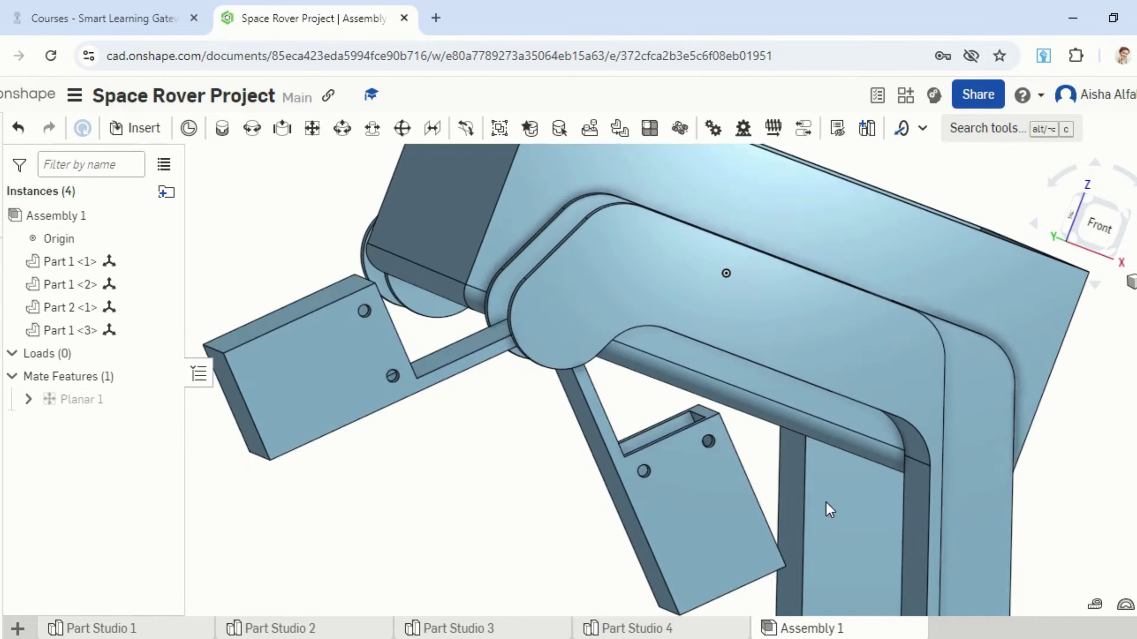
right_click_drag(719, 372, 692, 393)
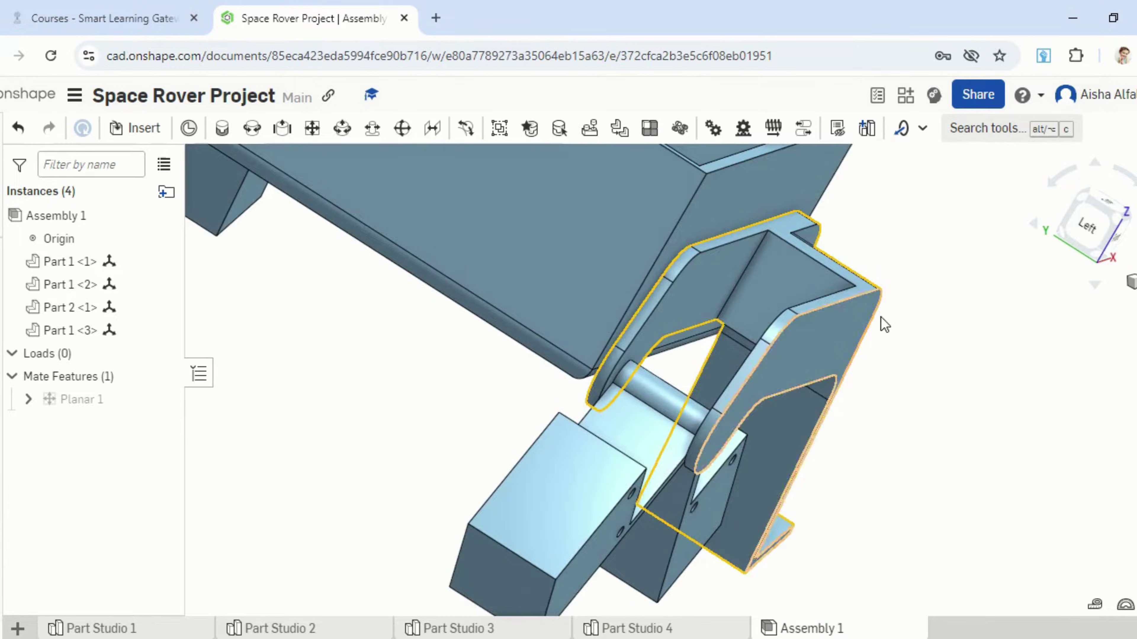
scroll(881, 316, "down", 5)
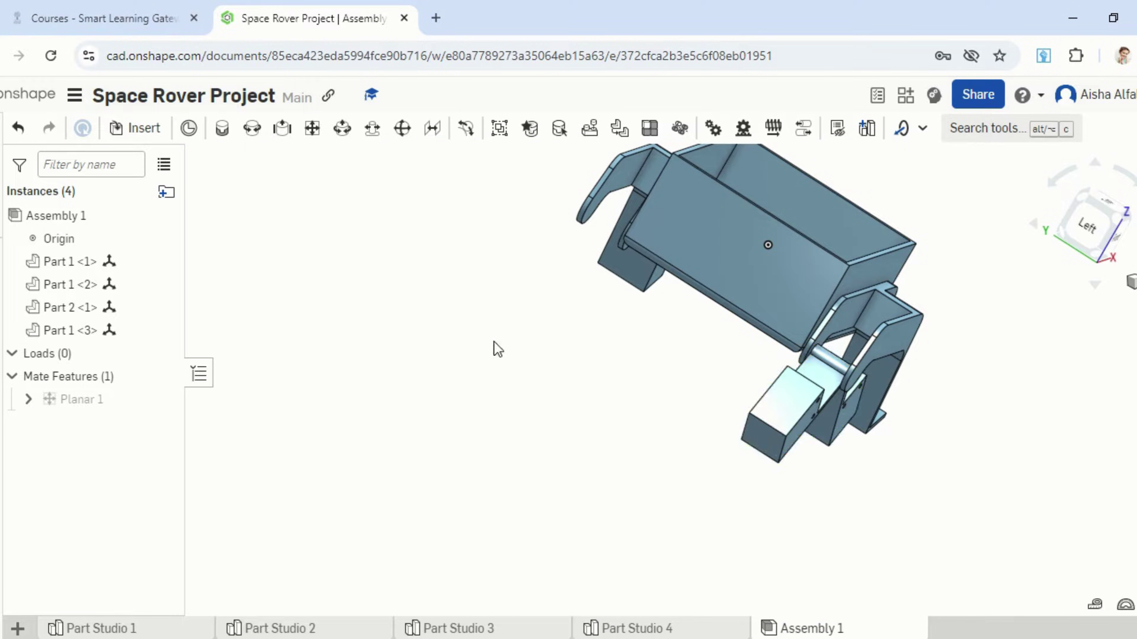
left_click(137, 139)
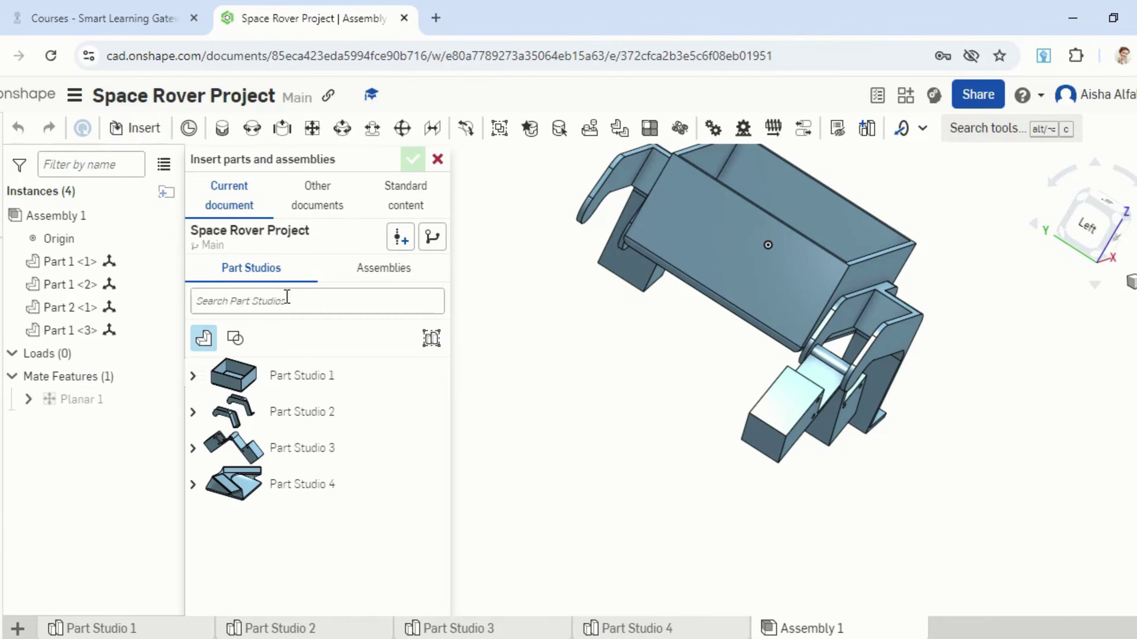
left_click(288, 448)
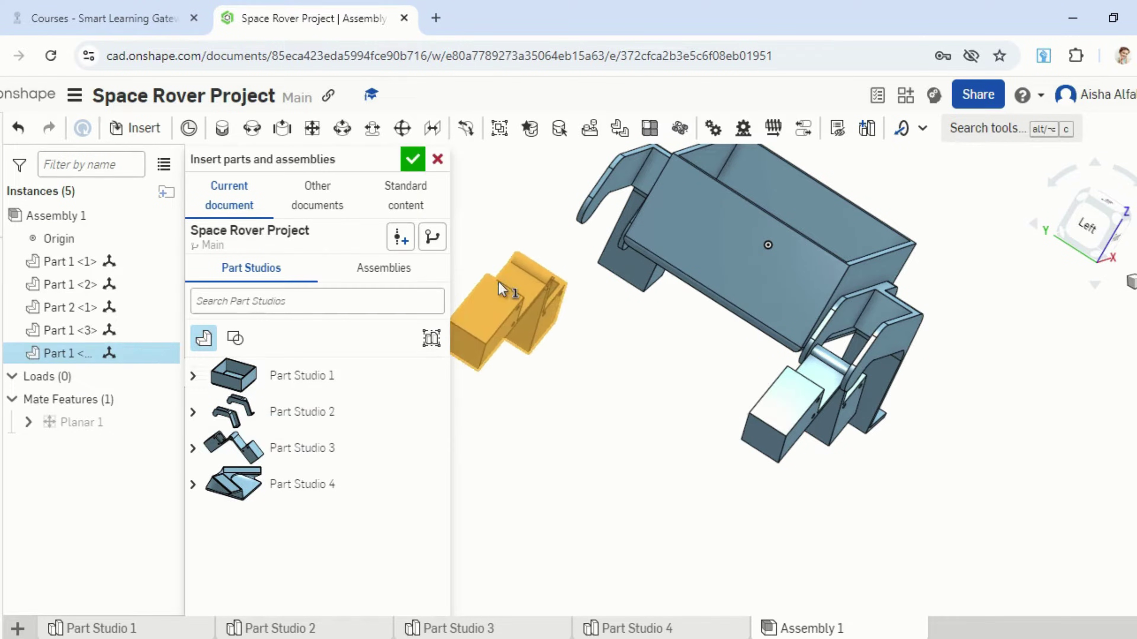
left_click(533, 284)
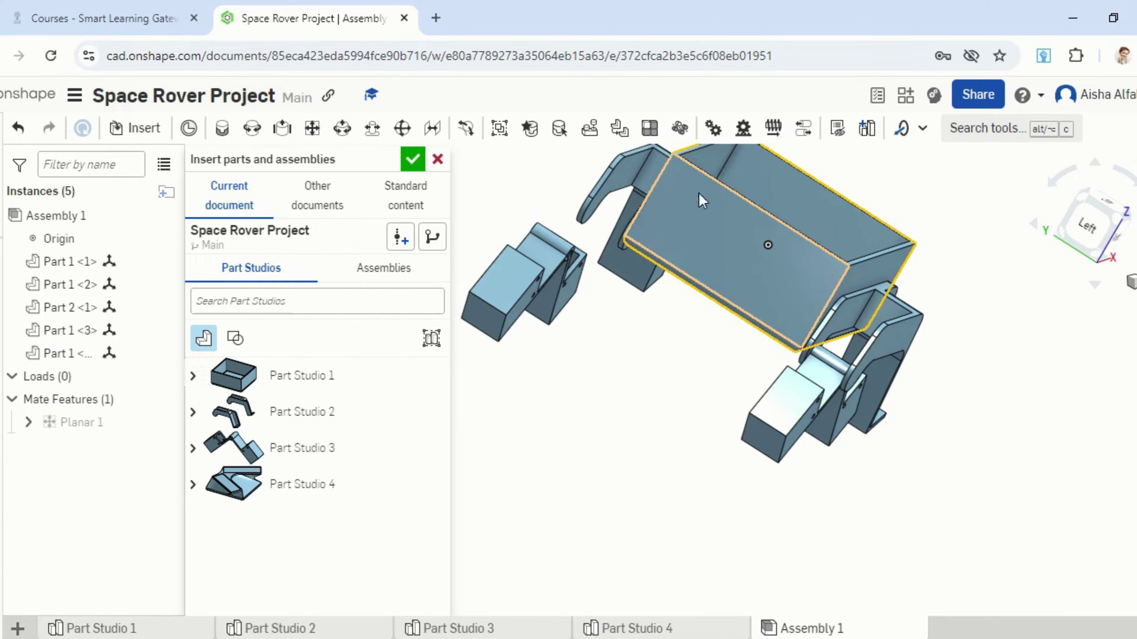
left_click(410, 159)
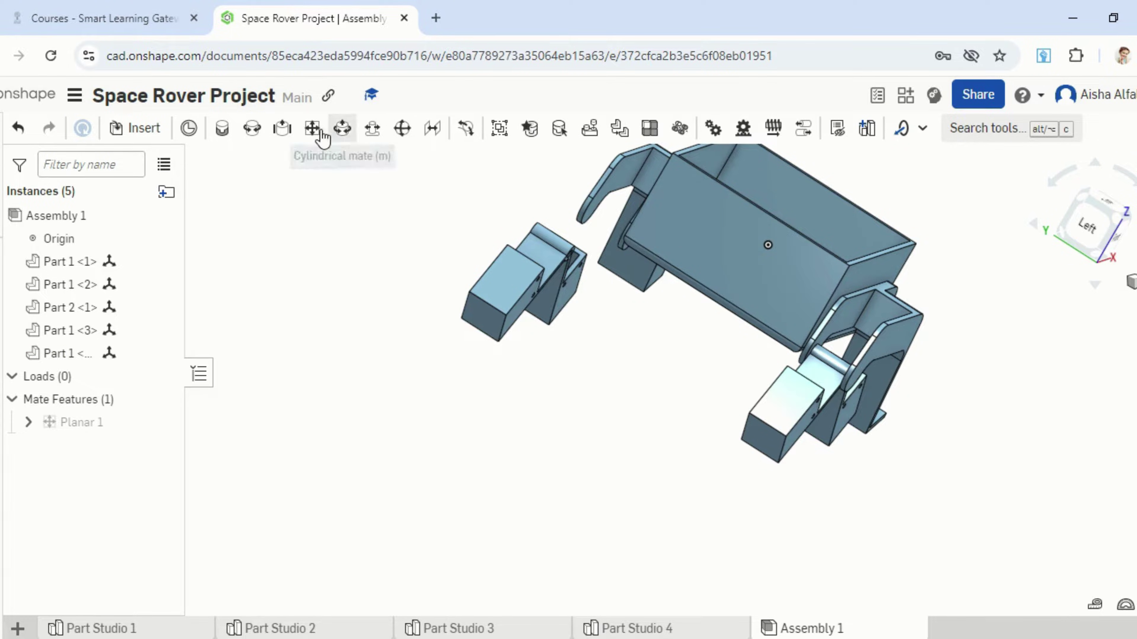
Start another Planar mate and choose the second bracket's flat side face that faces the box as the first connector.
left_click(312, 128)
right_click_drag(590, 408, 573, 381)
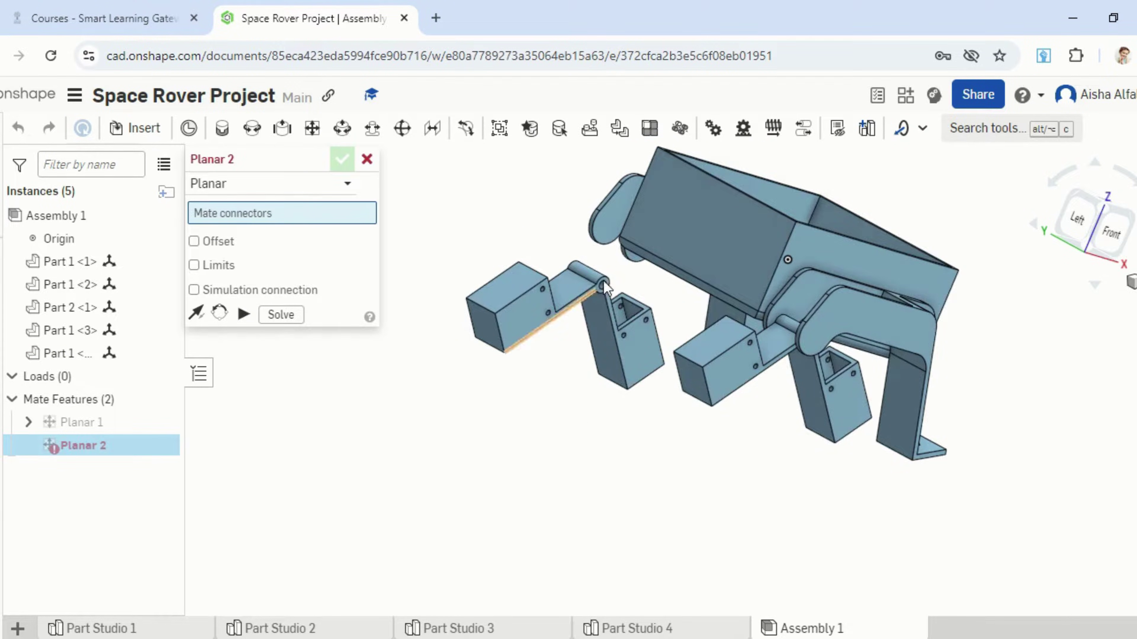
scroll(606, 289, "down", 3)
scroll(608, 291, "up", 4)
scroll(611, 298, "up", 5)
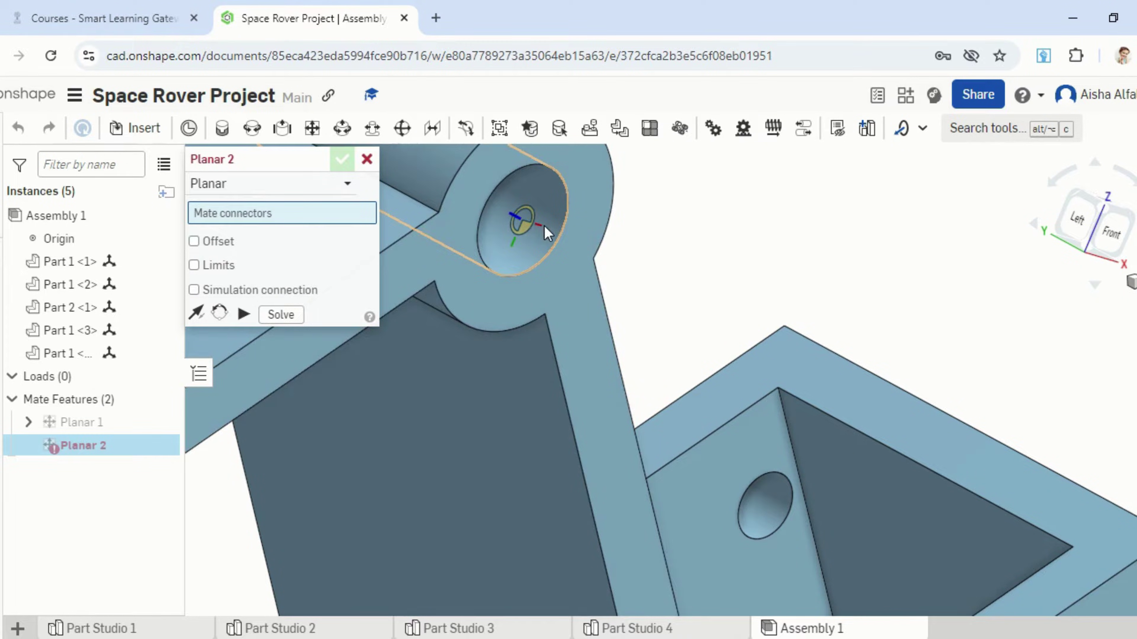
left_click(590, 281)
scroll(587, 307, "down", 6)
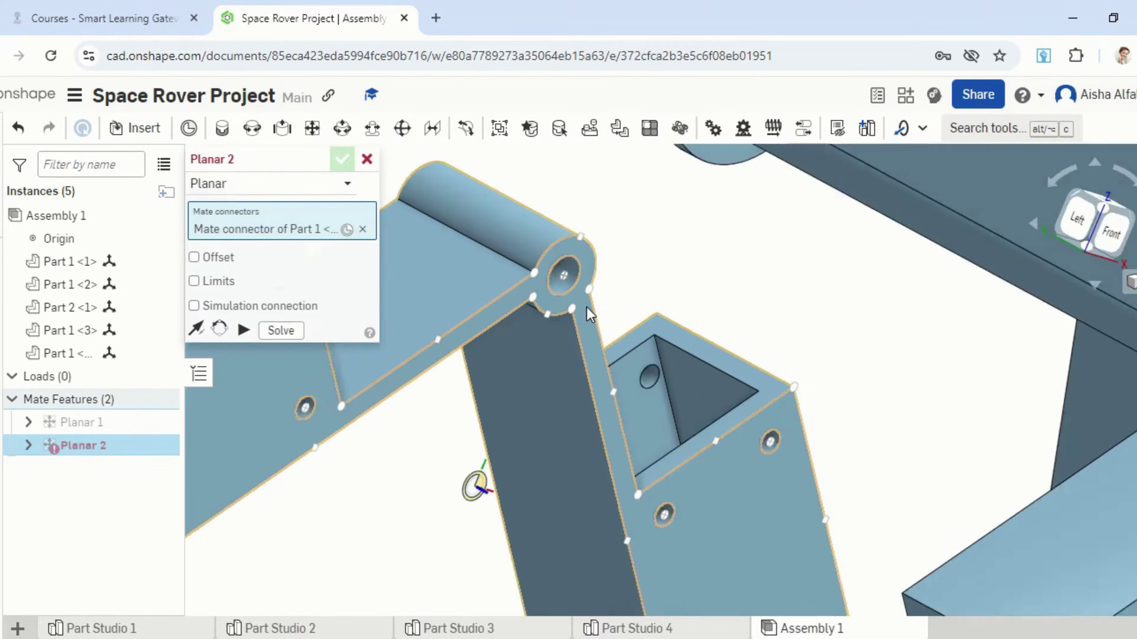
Choose the outward face of the back leg's plate nearest the box as the other connector and accept the Planar mate.
right_click_drag(586, 307, 808, 352)
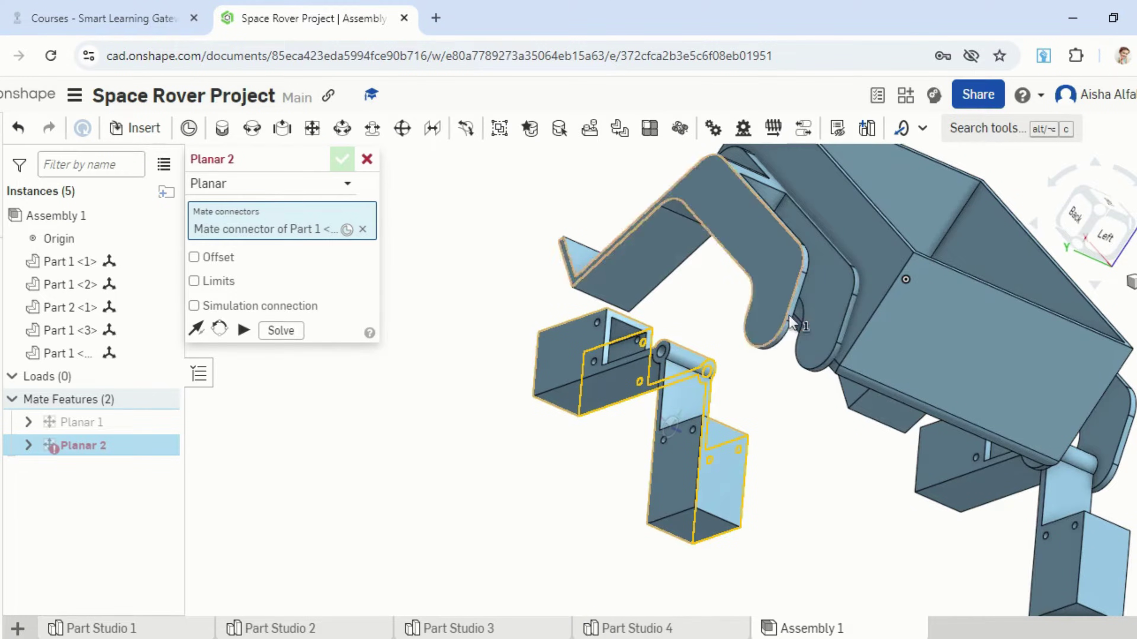
scroll(812, 352, "up", 5)
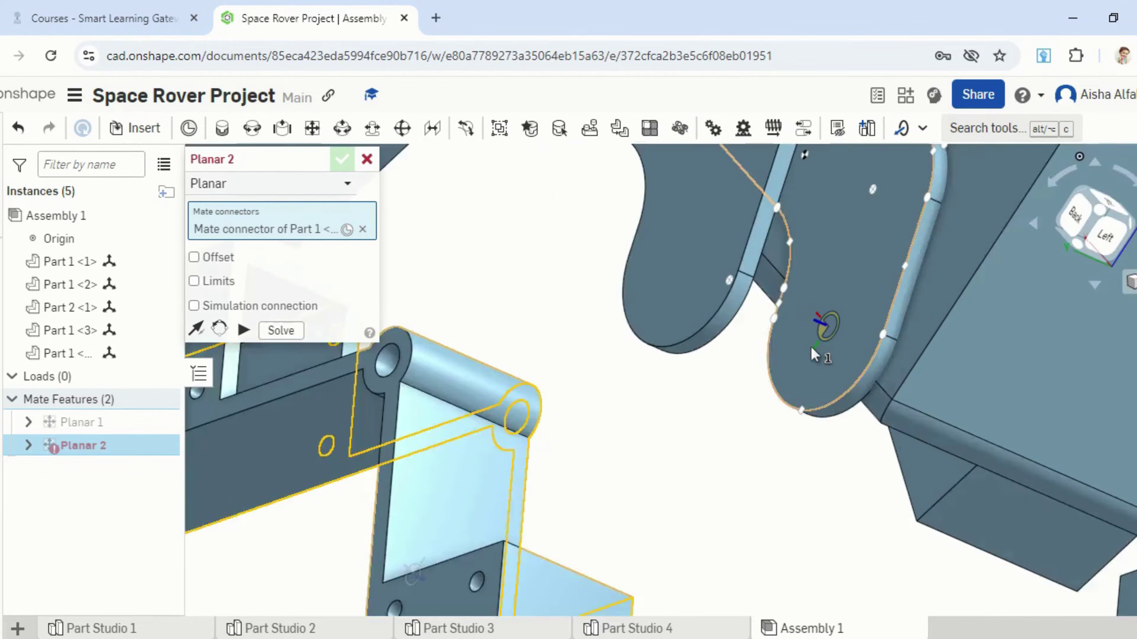
left_click(858, 294)
scroll(850, 305, "down", 5)
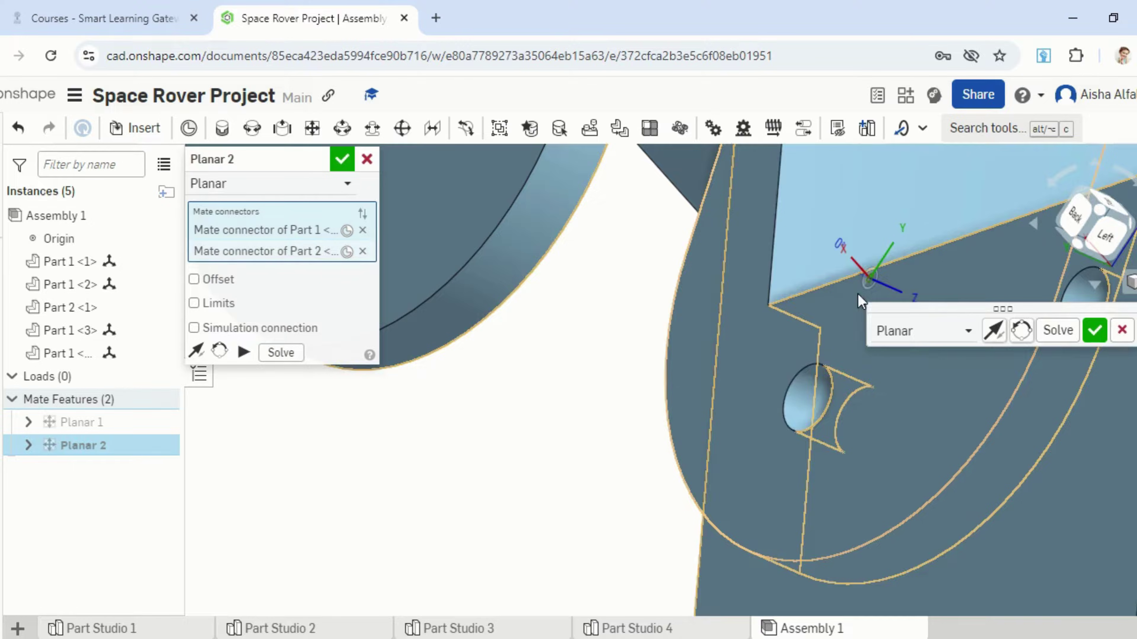
left_click(1074, 215)
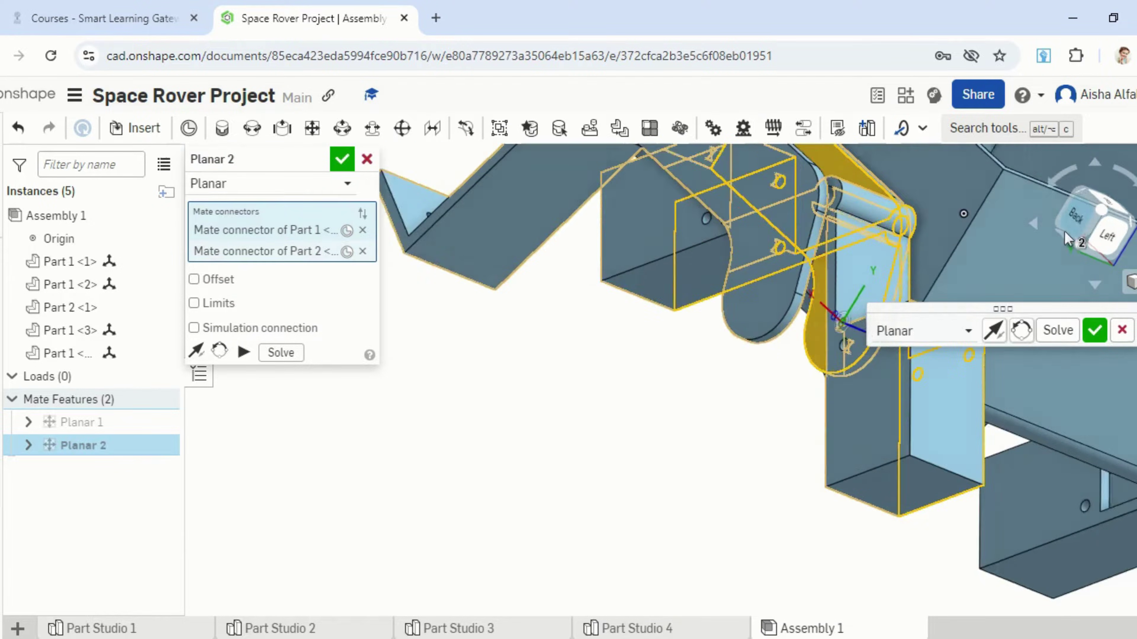
left_click(341, 159)
Move the second bracket vertically by about -30.1 mm to bring its hinge within the back leg's rounded end.
left_click(997, 361)
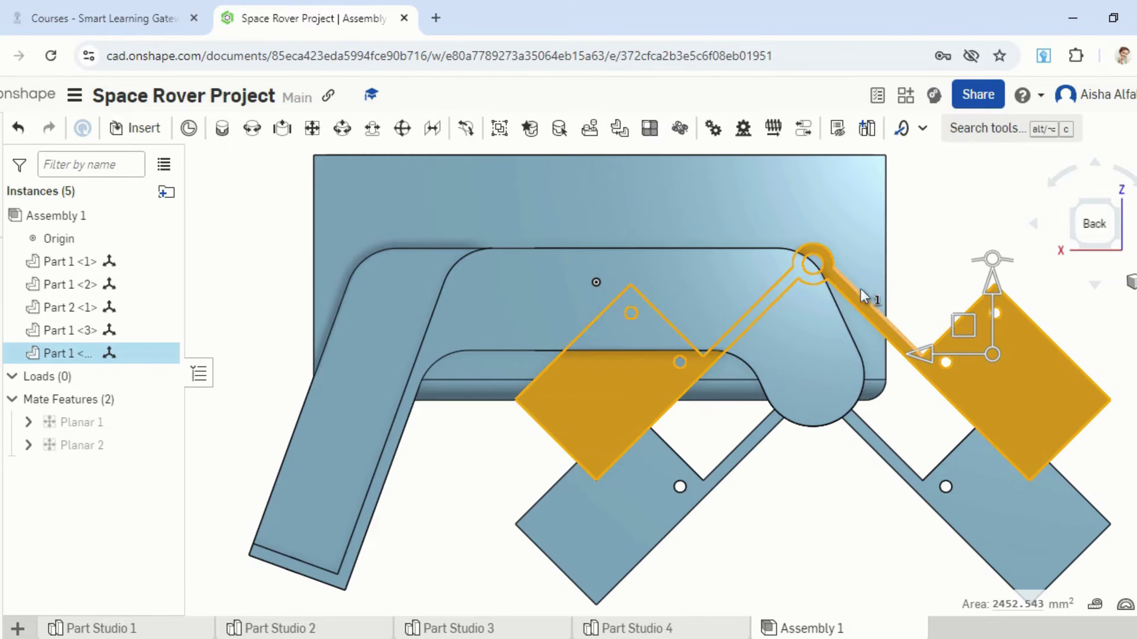
left_click_drag(991, 278, 995, 402)
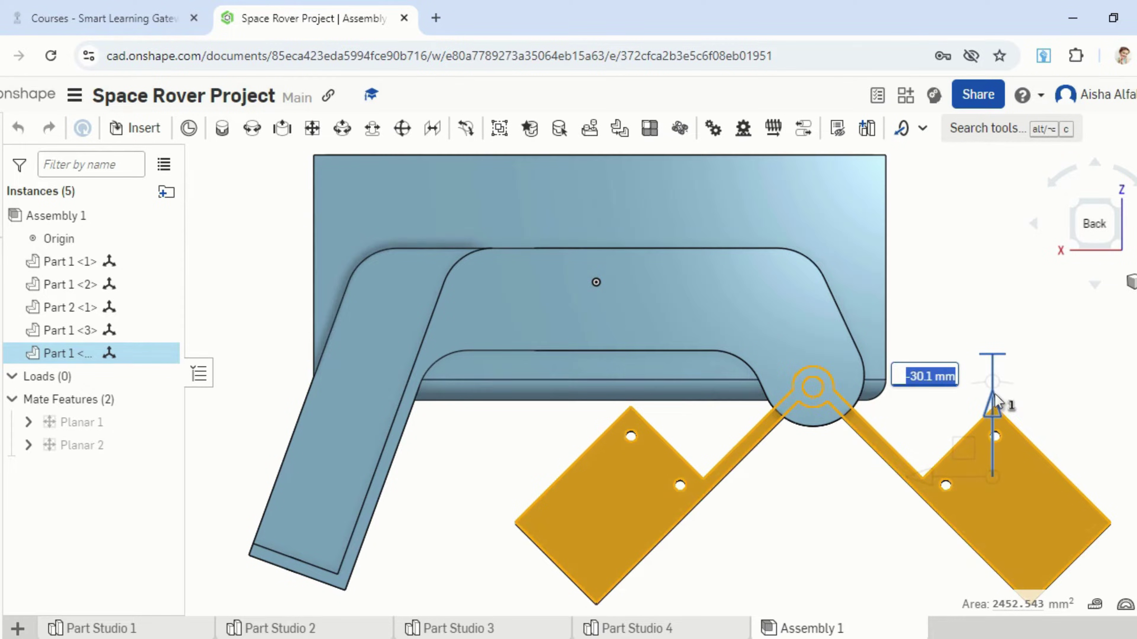
left_click(977, 273)
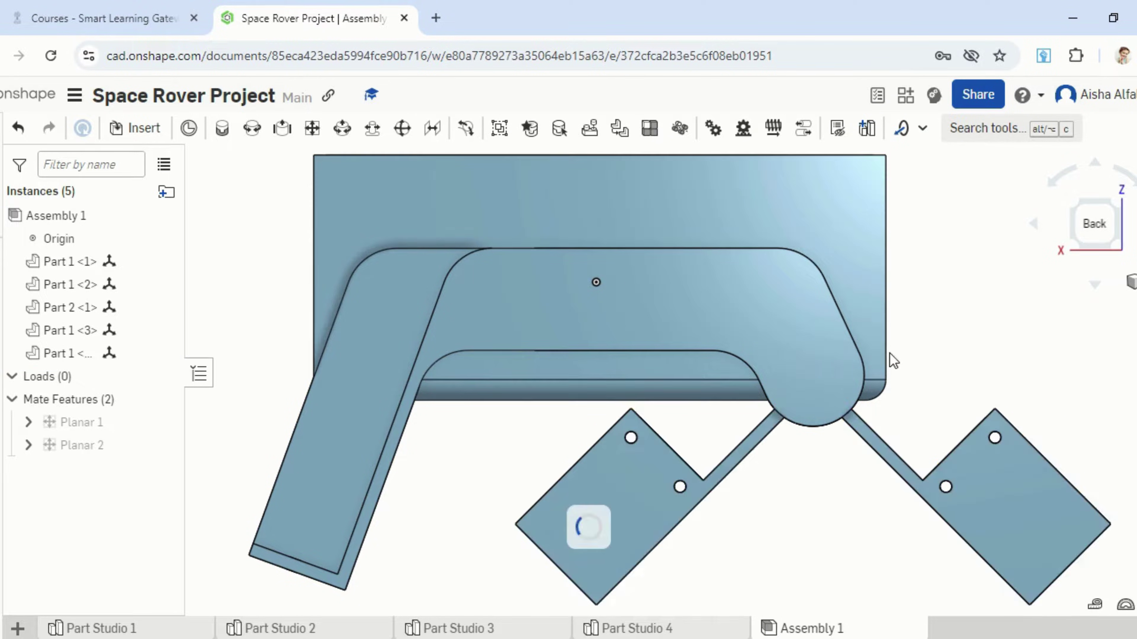
right_click_drag(969, 352, 868, 327)
scroll(678, 364, "down", 5)
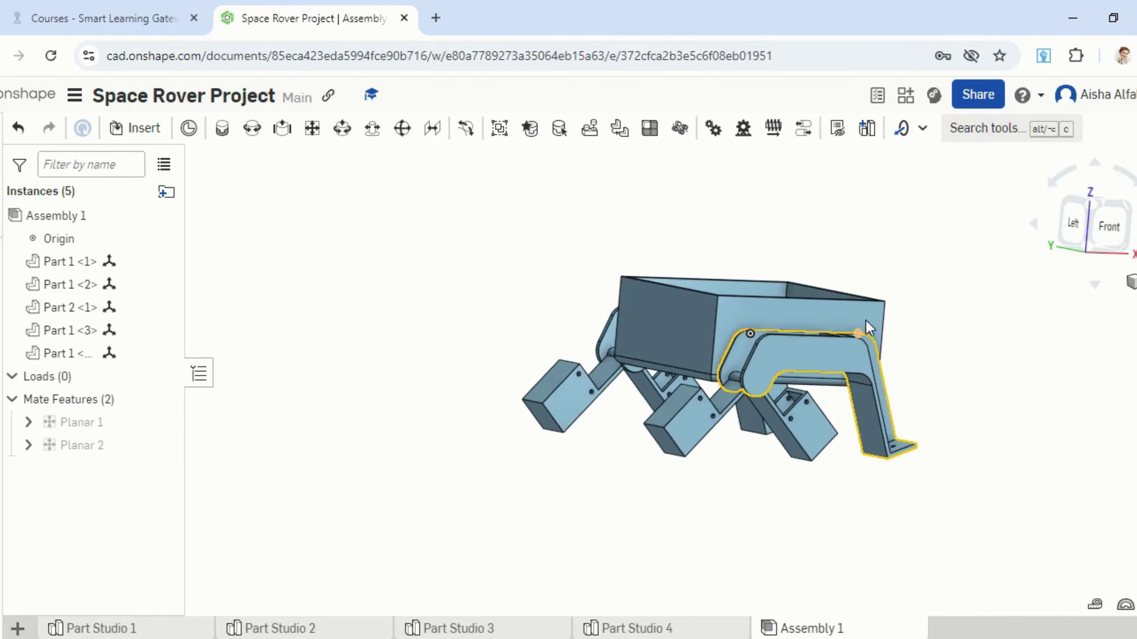
Insert the top cover from Part Studio 4 into free space above the box and finish inserting.
left_click(128, 129)
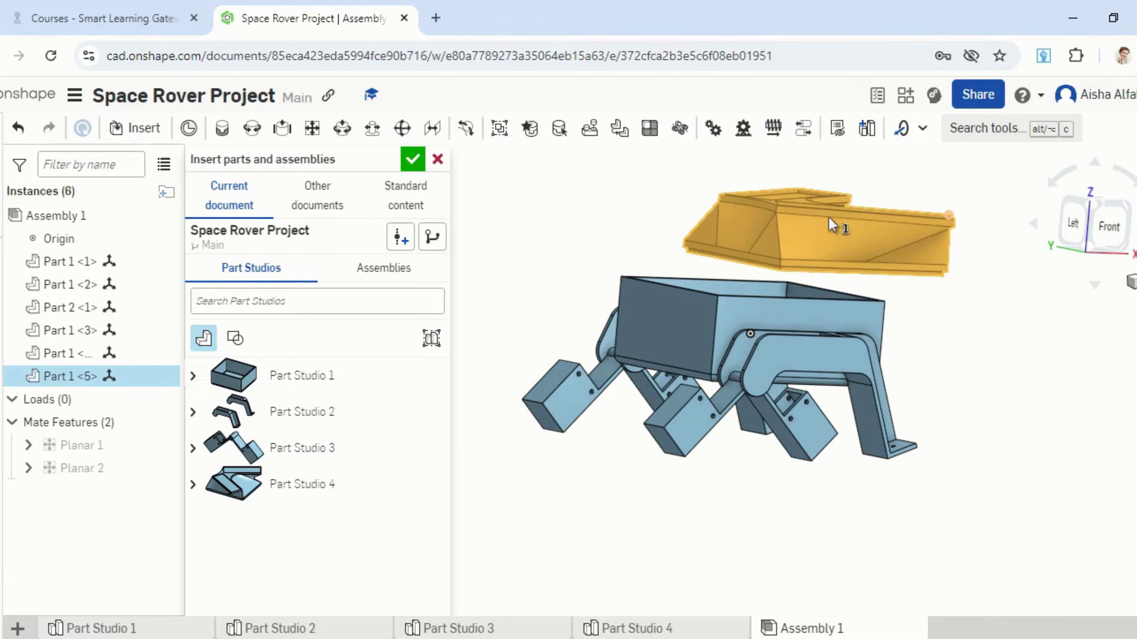
left_click(921, 204)
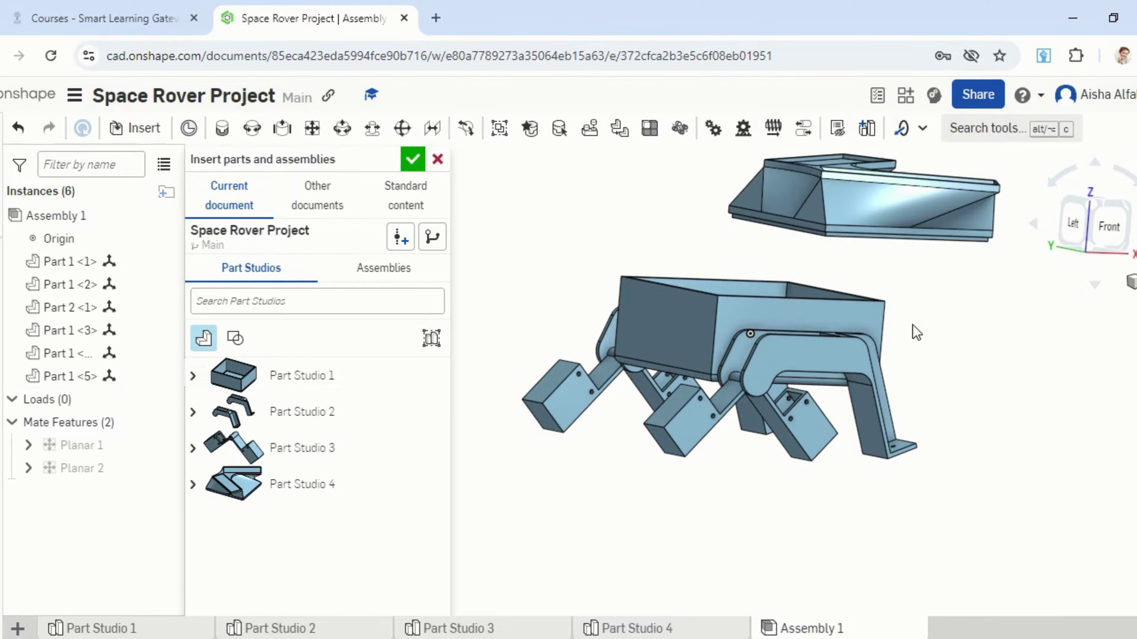
left_click(437, 159)
right_click_drag(769, 402, 773, 341)
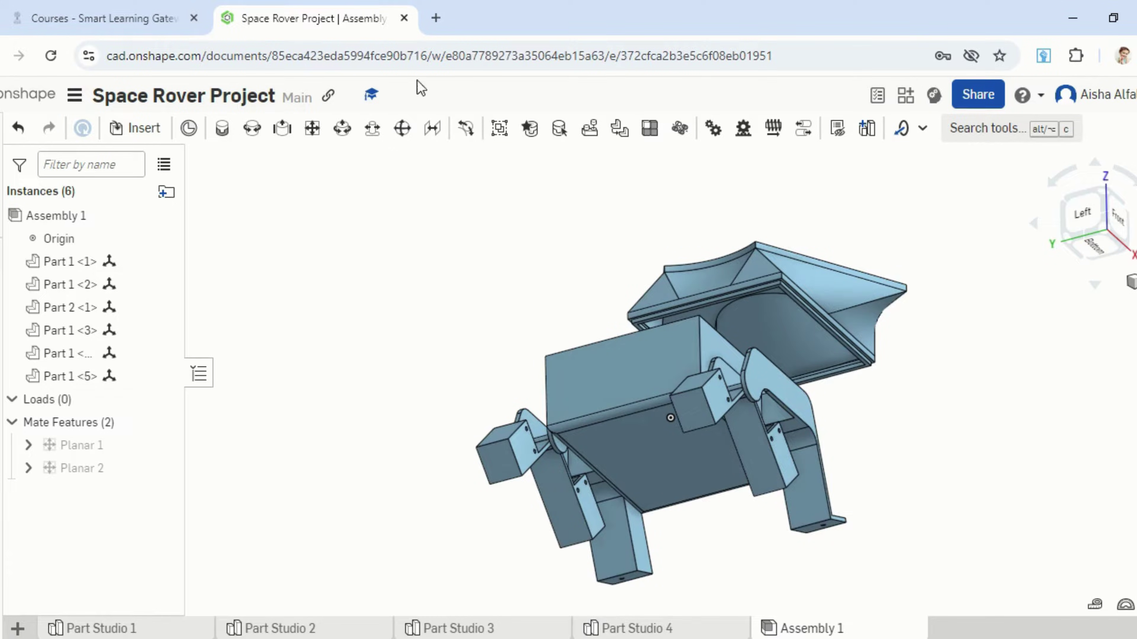
left_click(315, 132)
right_click_drag(752, 264, 830, 308)
scroll(815, 286, "down", 2)
scroll(801, 274, "up", 10)
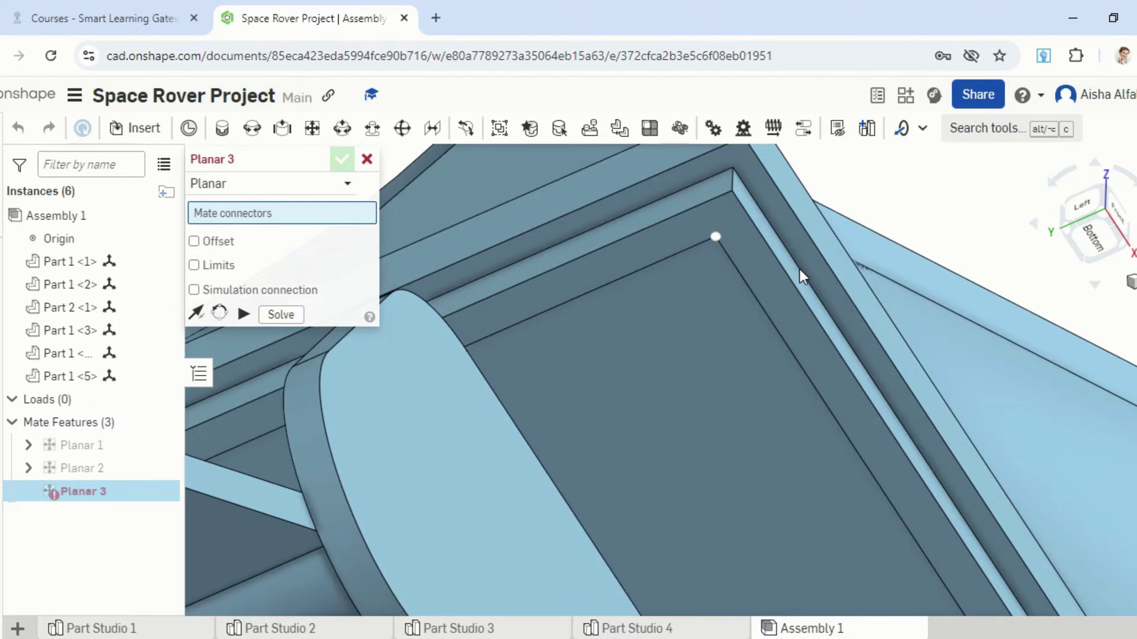
scroll(721, 264, "down", 3)
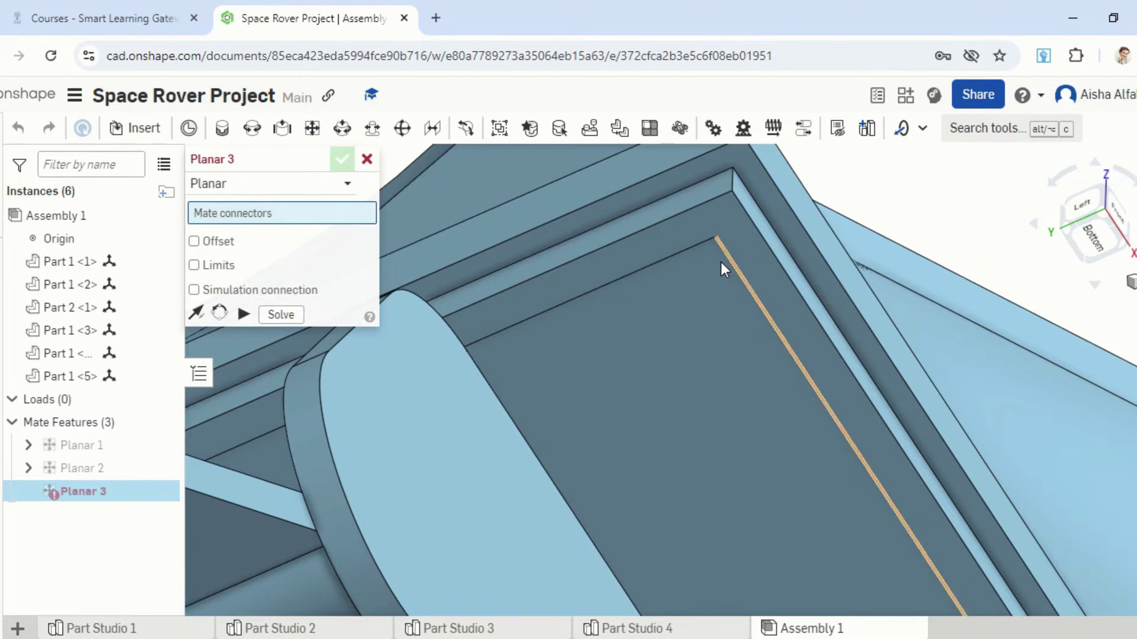
scroll(722, 264, "up", 5)
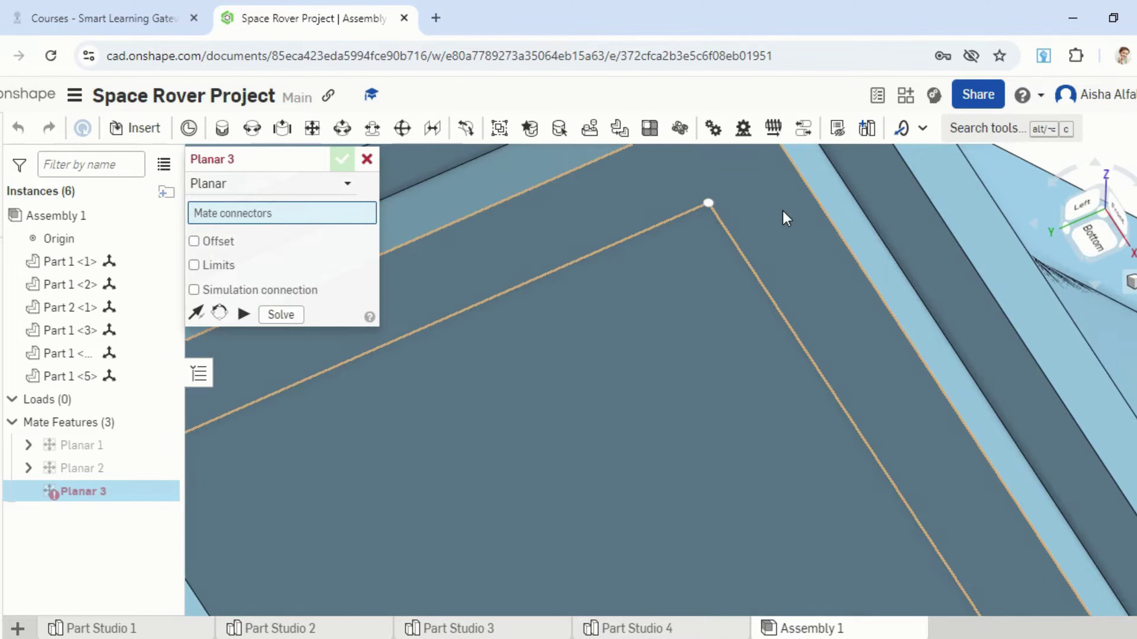
scroll(783, 215, "down", 3)
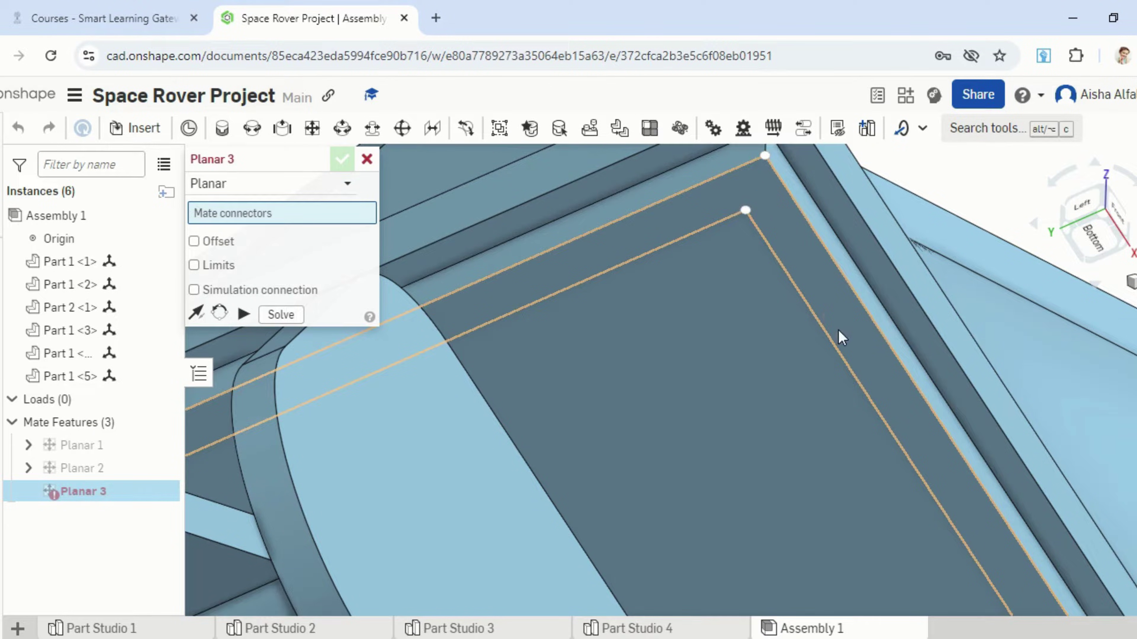
left_click(875, 354)
scroll(872, 349, "down", 5)
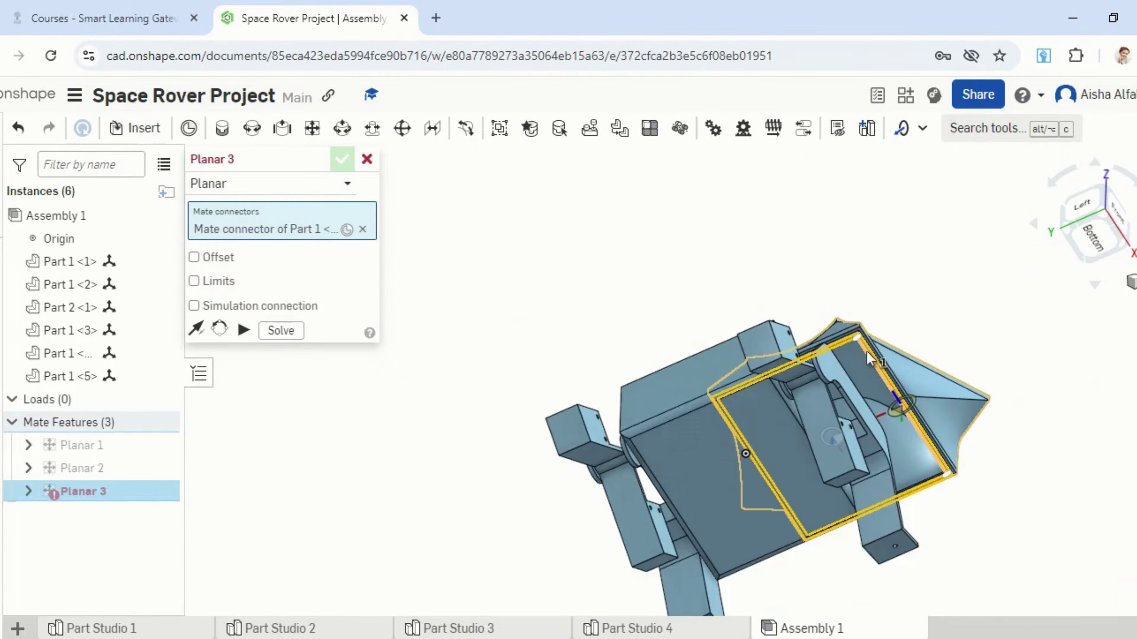
right_click_drag(856, 397, 819, 445)
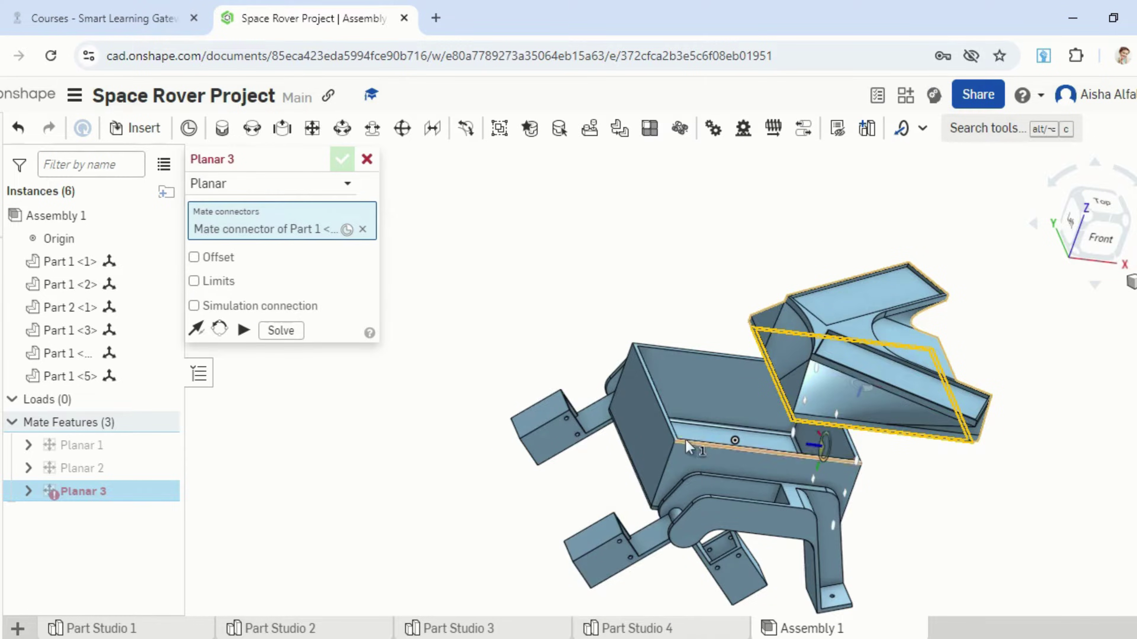
scroll(666, 414, "up", 10)
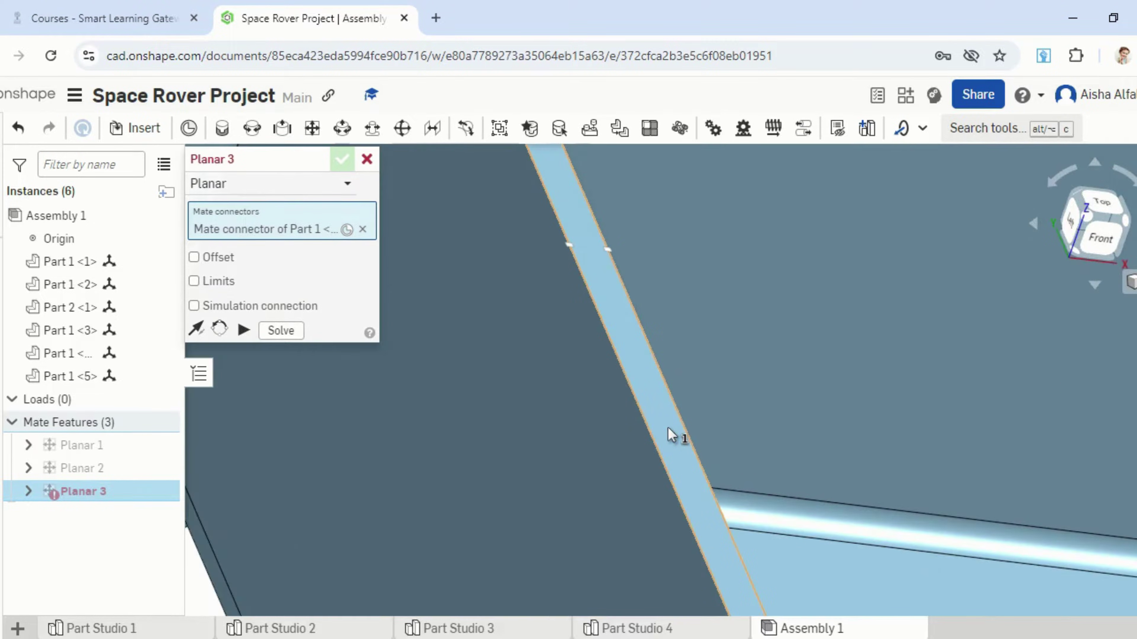
left_click(666, 424)
scroll(671, 430, "down", 5)
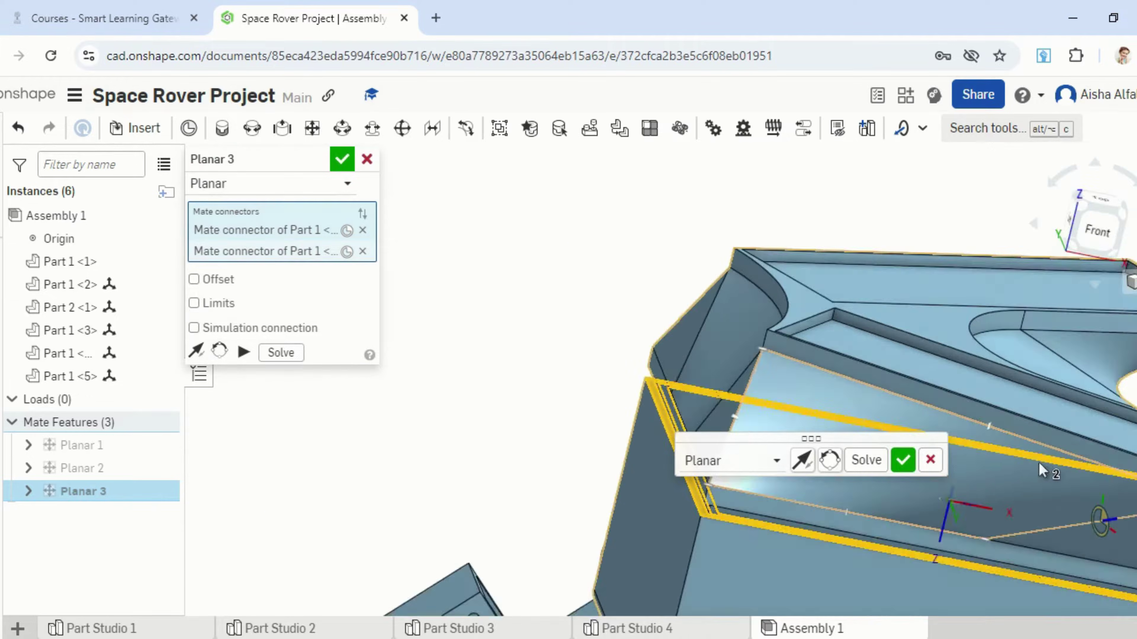
right_click_drag(1038, 462, 1128, 460)
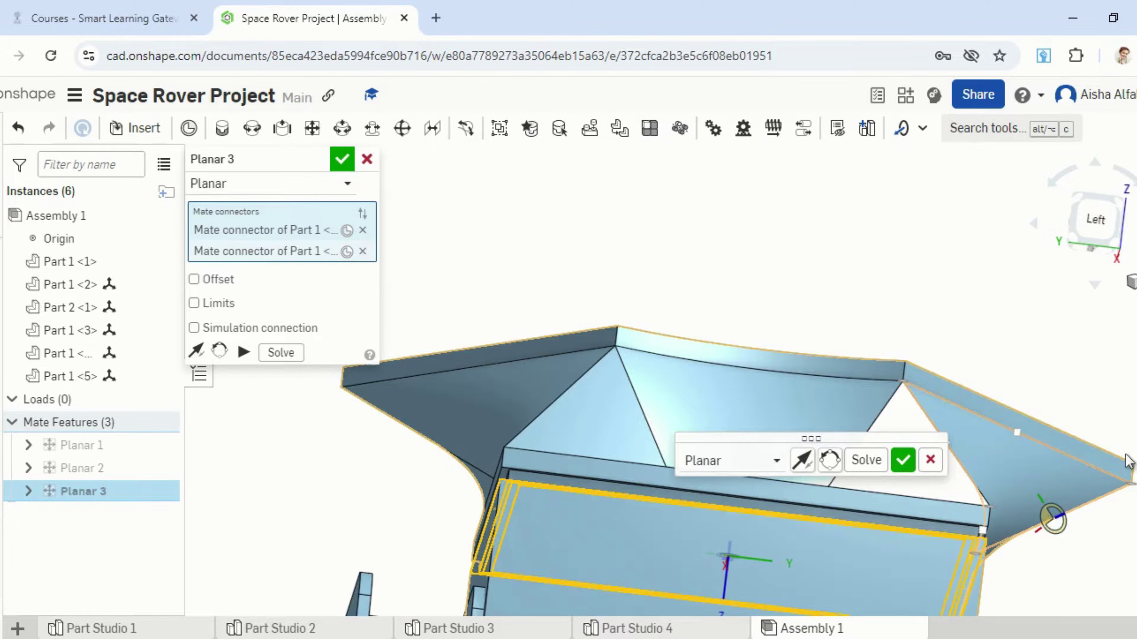
left_click(363, 229)
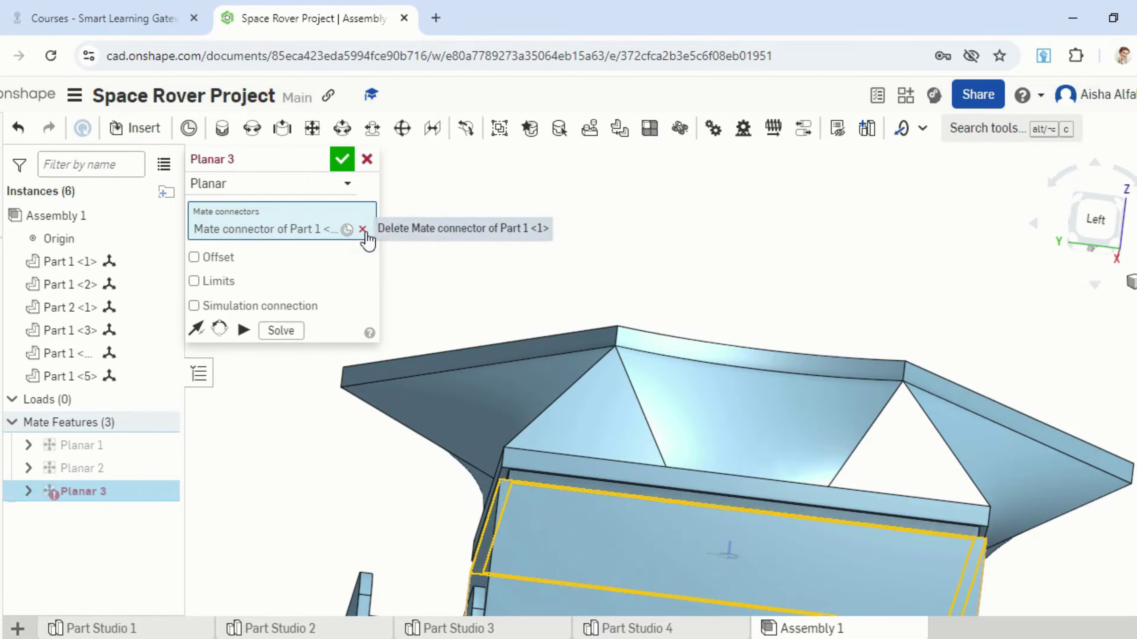
scroll(582, 472, "up", 6)
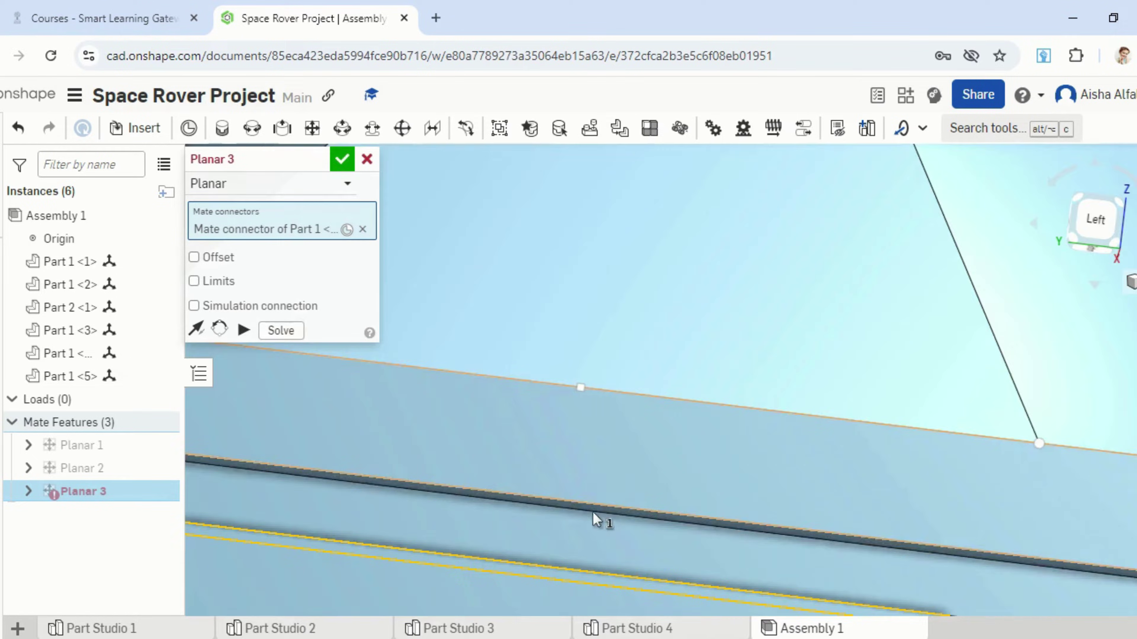
left_click(364, 230)
left_click(367, 160)
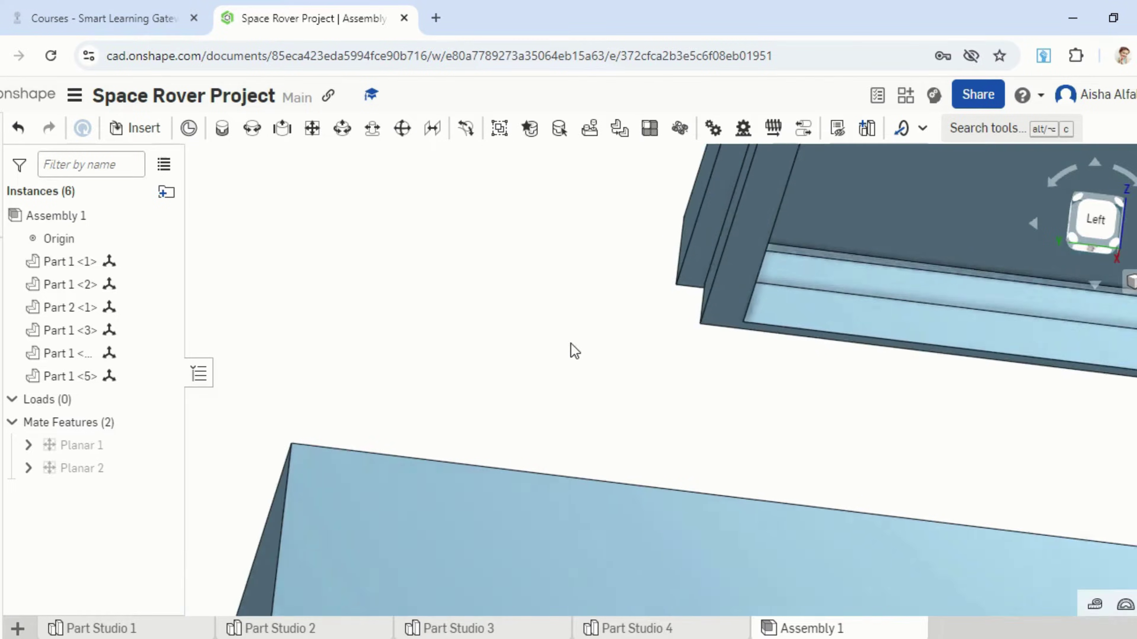
Start a Planar mate and choose the outer ledge face on the top cover's underside as the first connector.
scroll(815, 409, "down", 10)
mouse_move(766, 387)
right_mouse_down()
mouse_move(775, 411)
mouse_move(790, 386)
mouse_move(782, 401)
right_mouse_up()
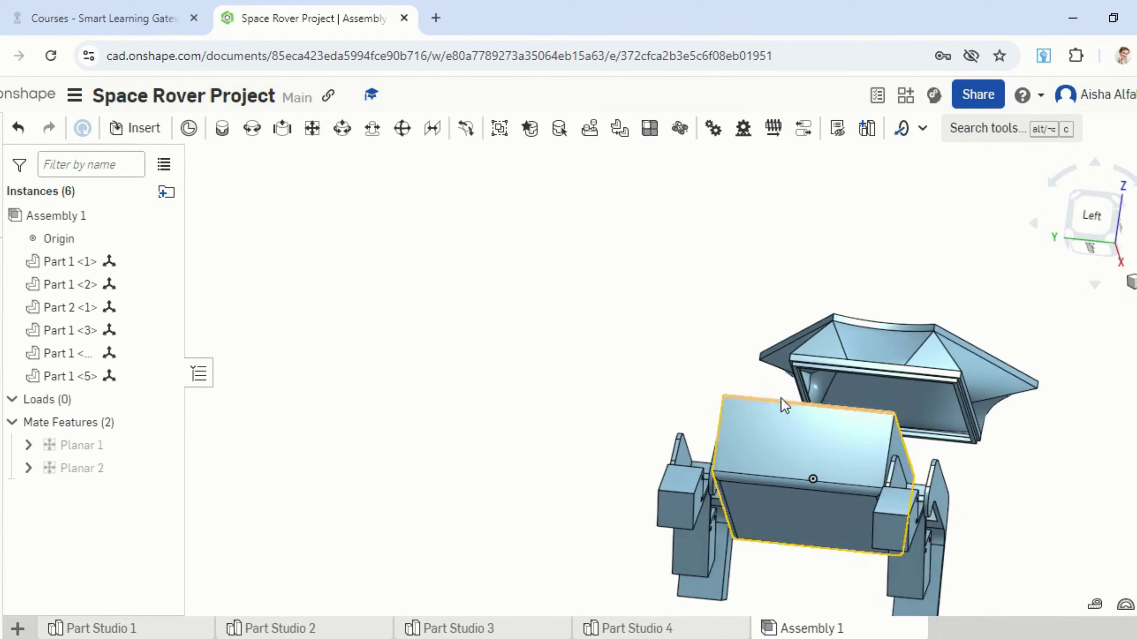
left_click(312, 129)
scroll(963, 404, "up", 10)
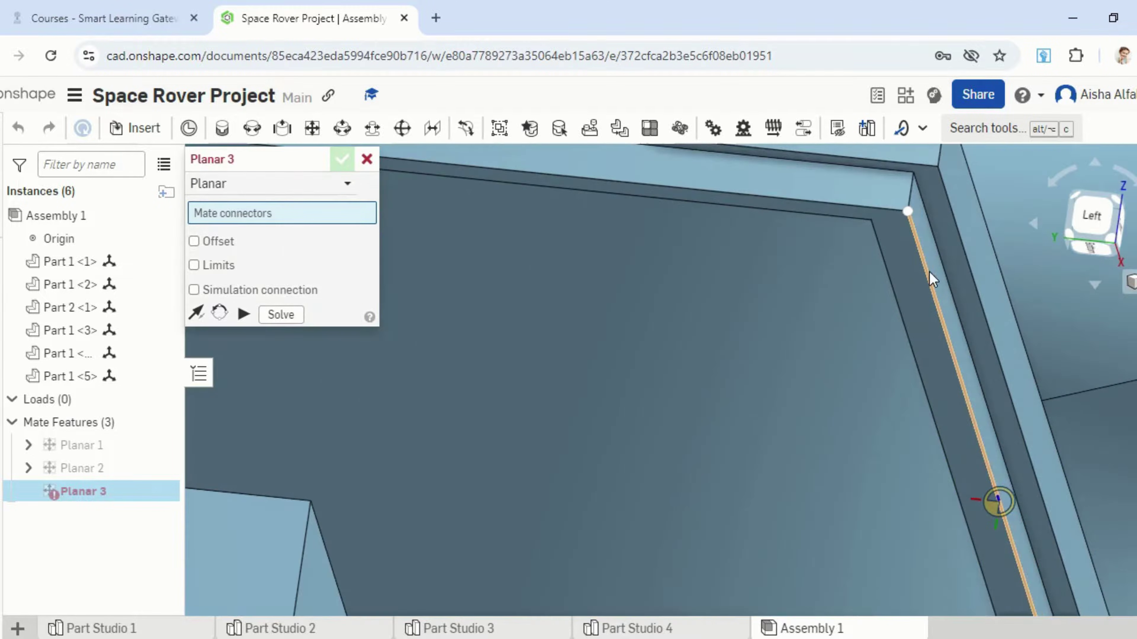
left_click(967, 287)
scroll(967, 286, "down", 10)
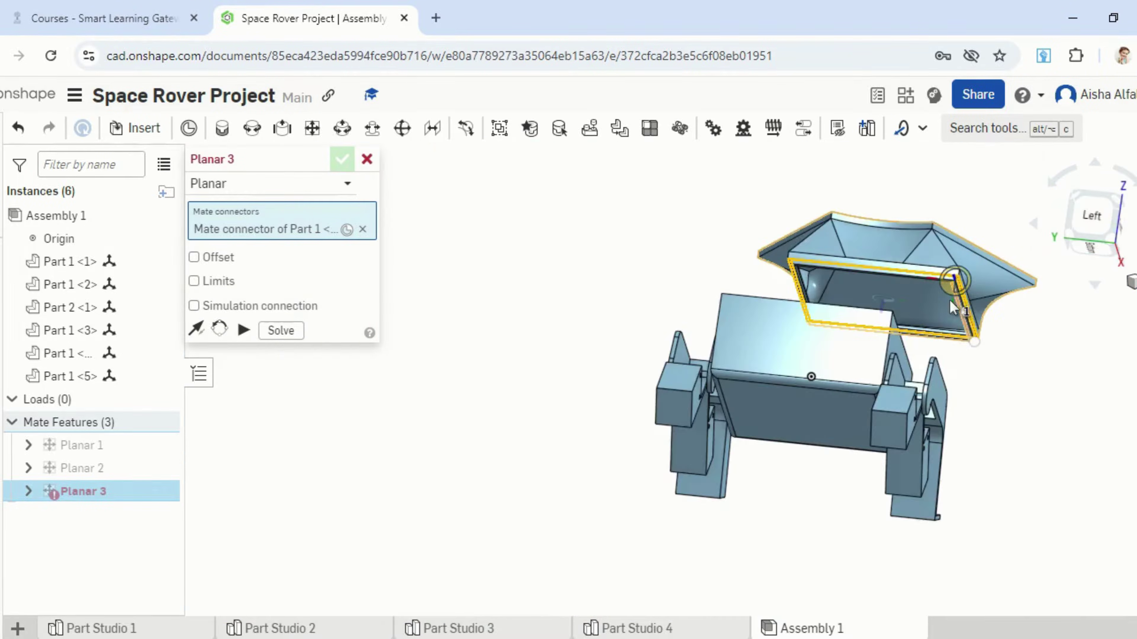
Choose the box's upper rim face as the other connector and accept the Planar mate.
right_click_drag(949, 300, 889, 358)
scroll(694, 457, "up", 5)
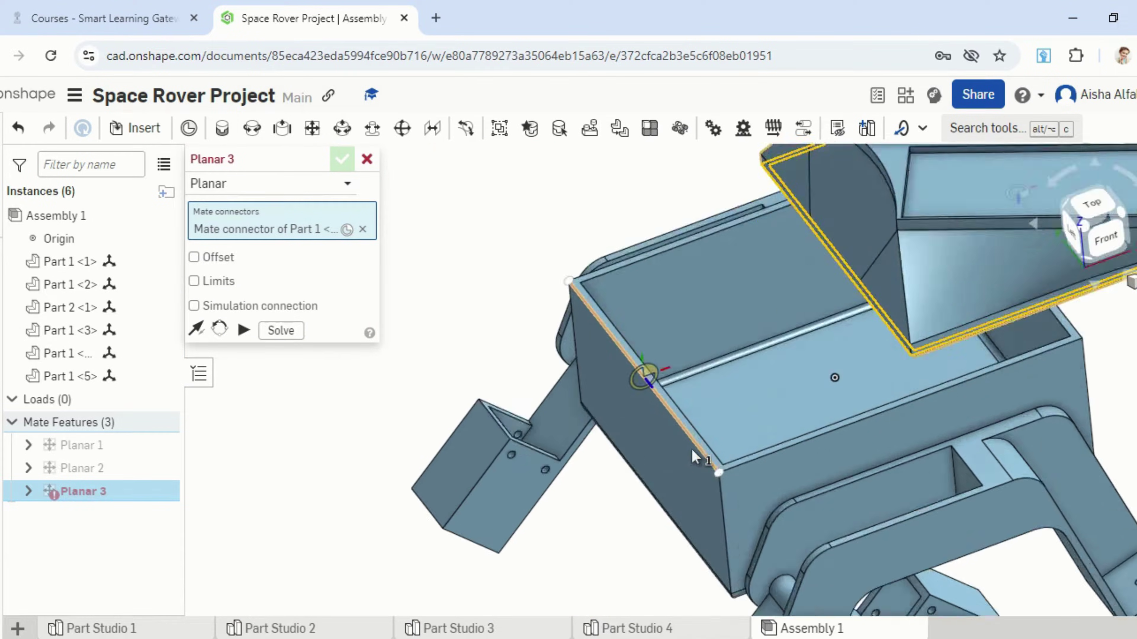
left_click(727, 405)
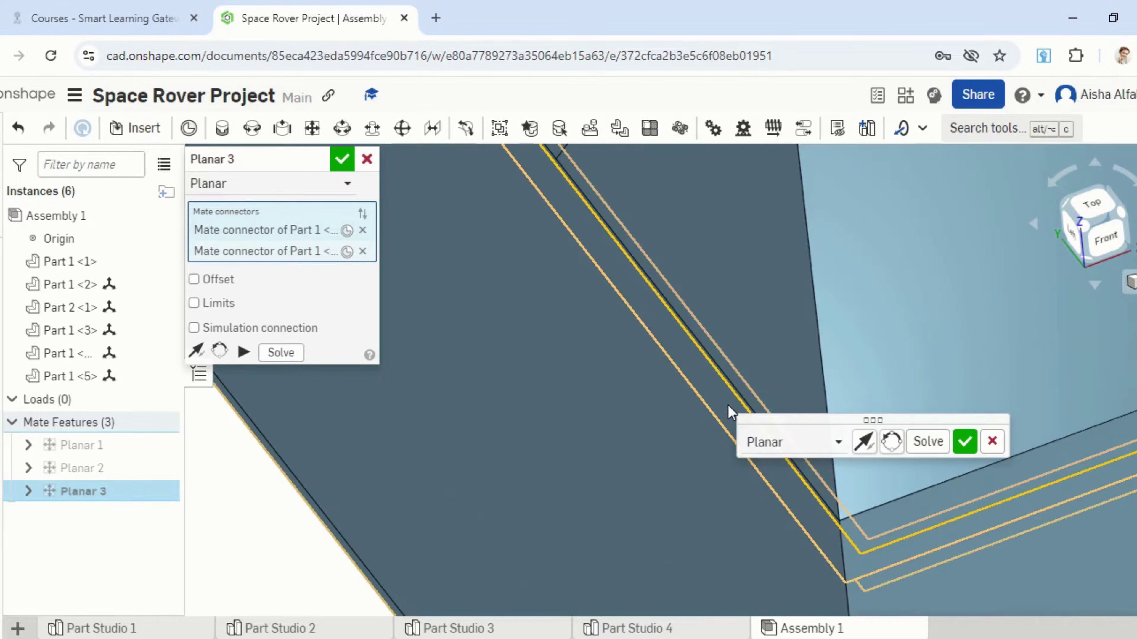
scroll(744, 403, "down", 5)
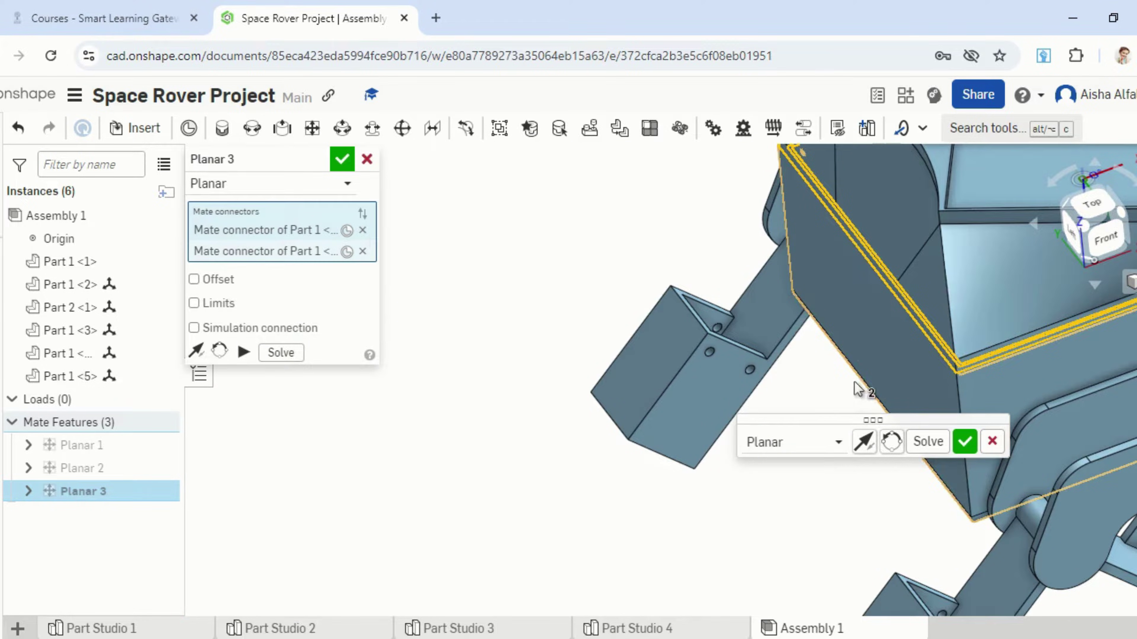
left_click(342, 160)
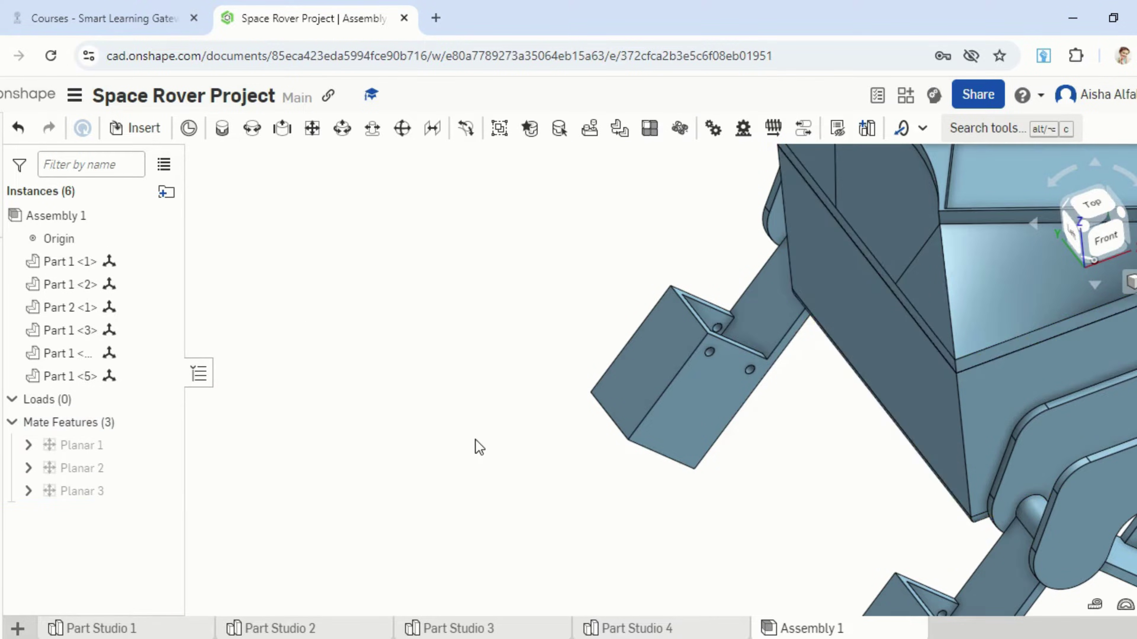
Examine the fit of the cover, legs and brackets on the rover from several directions, including isometric and front views.
right_click_drag(475, 445, 548, 408)
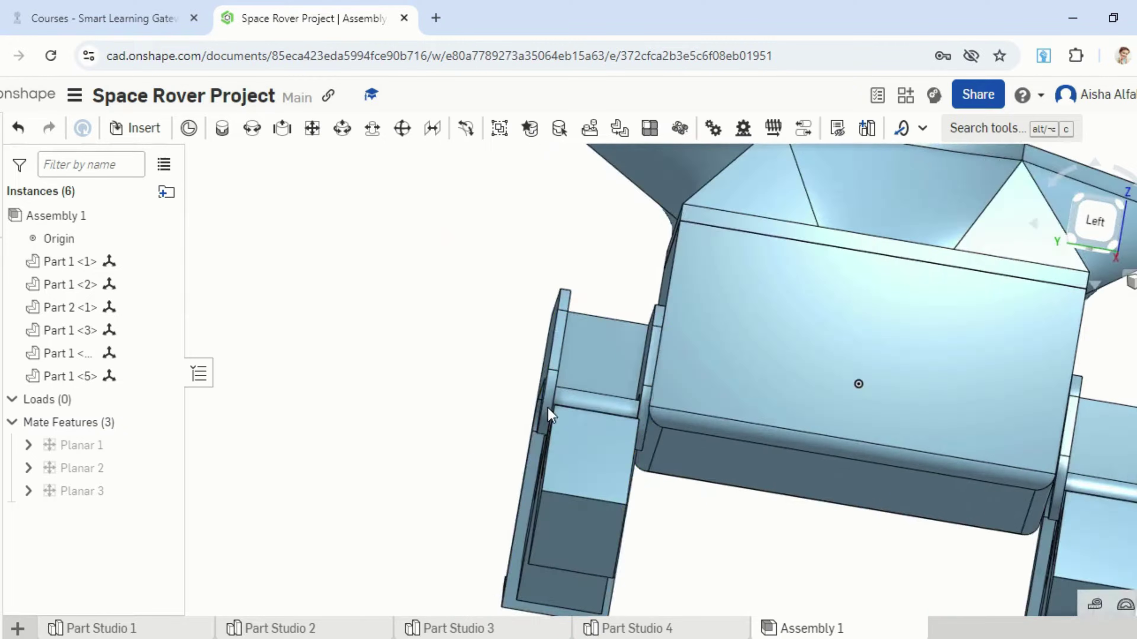
scroll(548, 406, "down", 6)
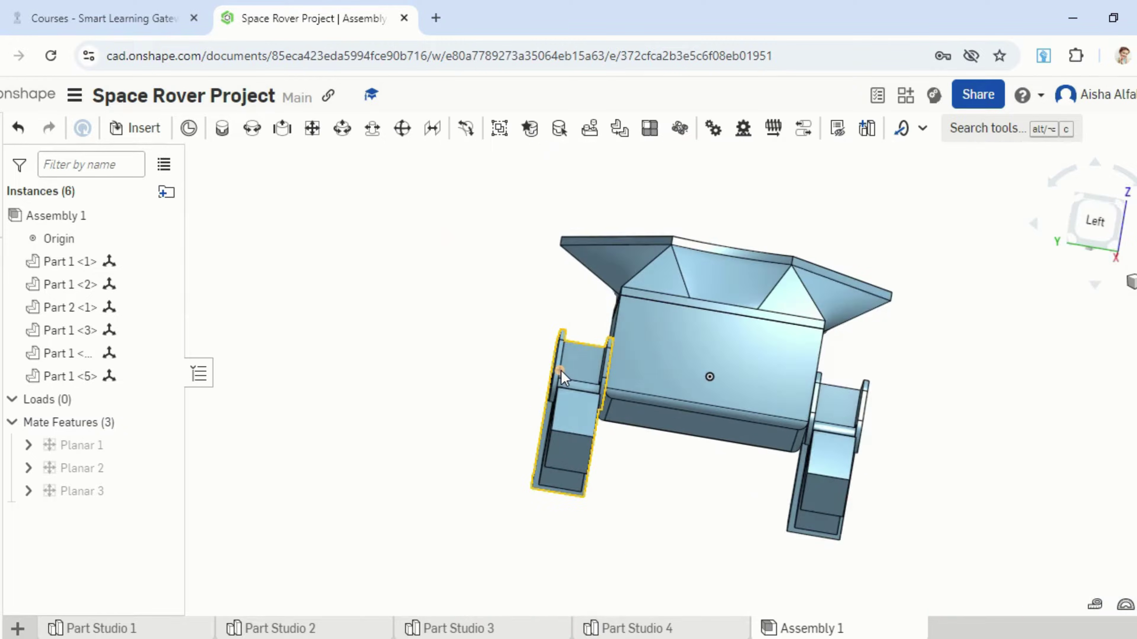
left_click(1131, 281)
left_click(1048, 302)
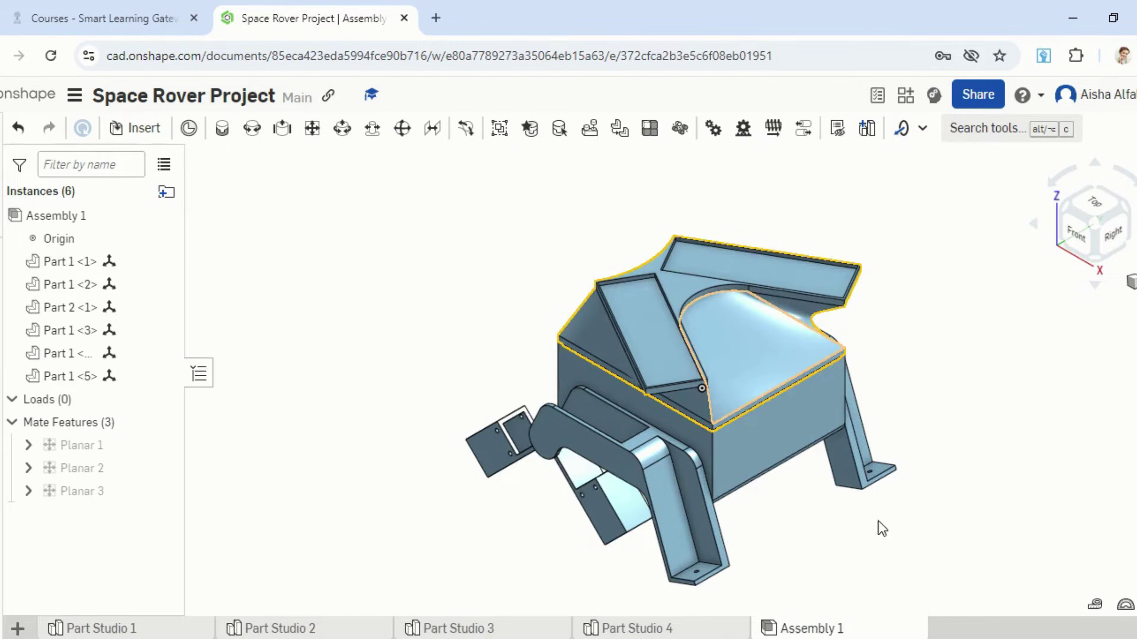
right_click_drag(878, 521, 974, 505)
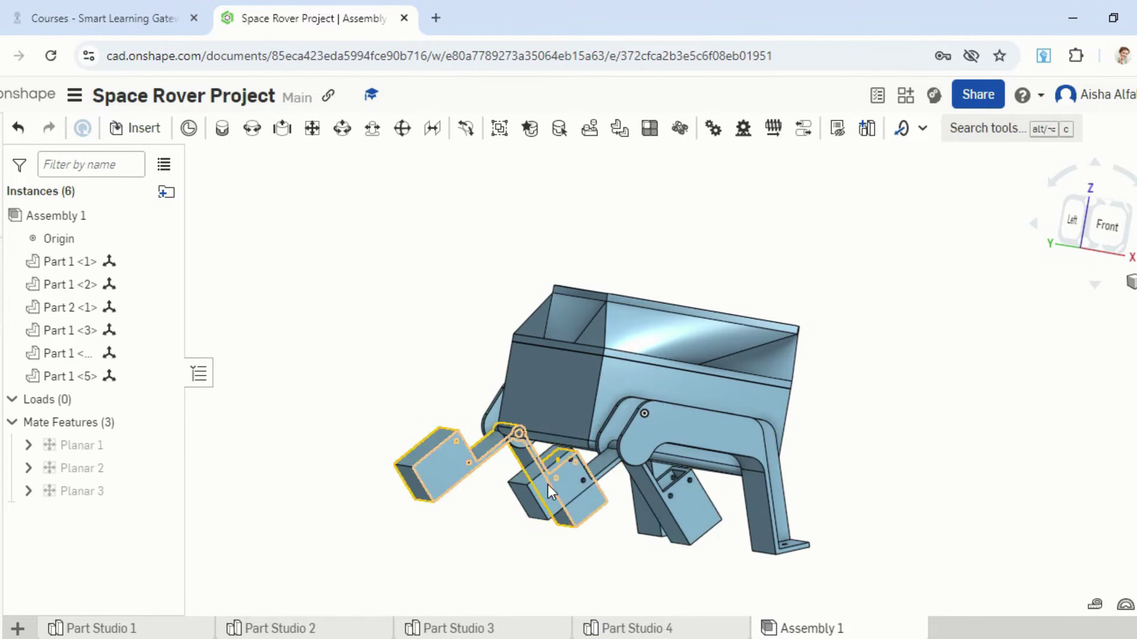
right_click_drag(799, 470, 877, 488)
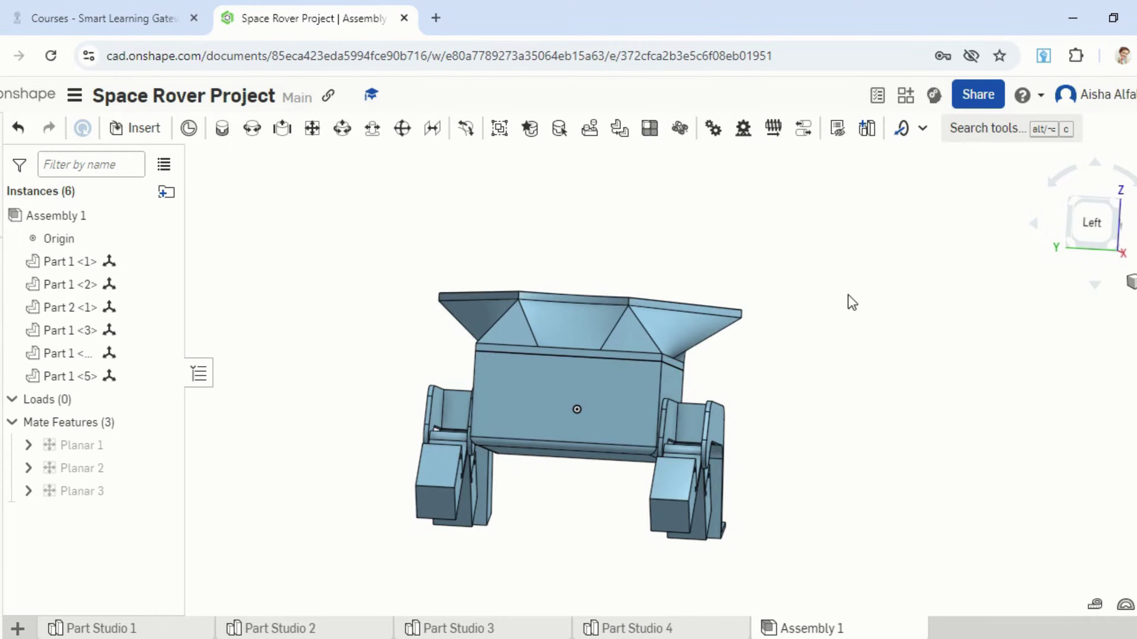
right_click_drag(852, 303, 1091, 264)
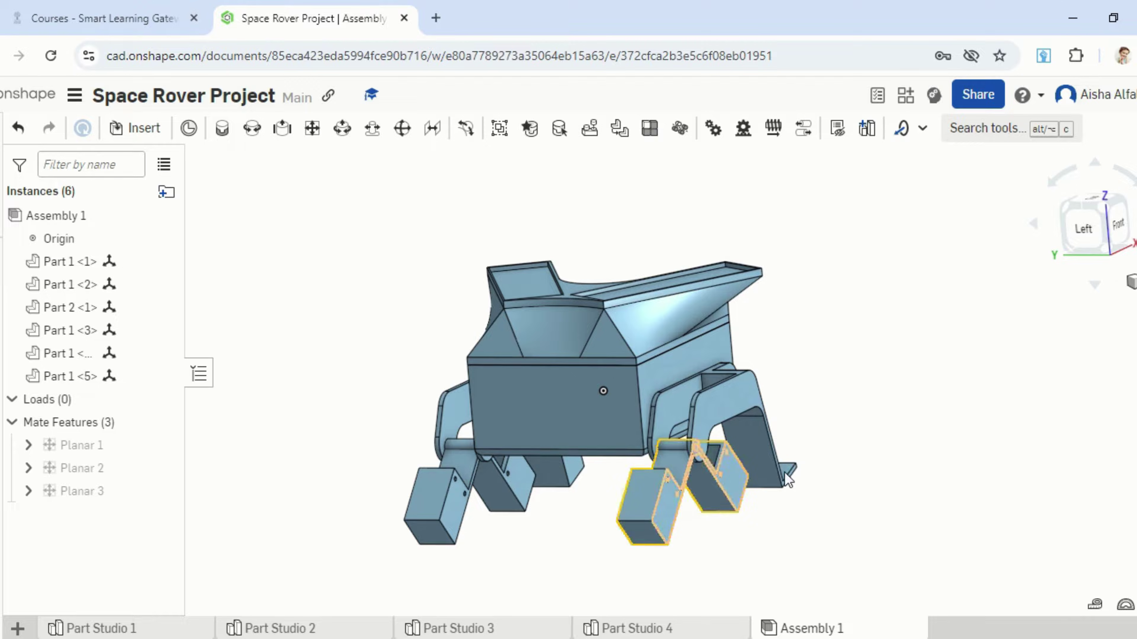
left_click(1124, 234)
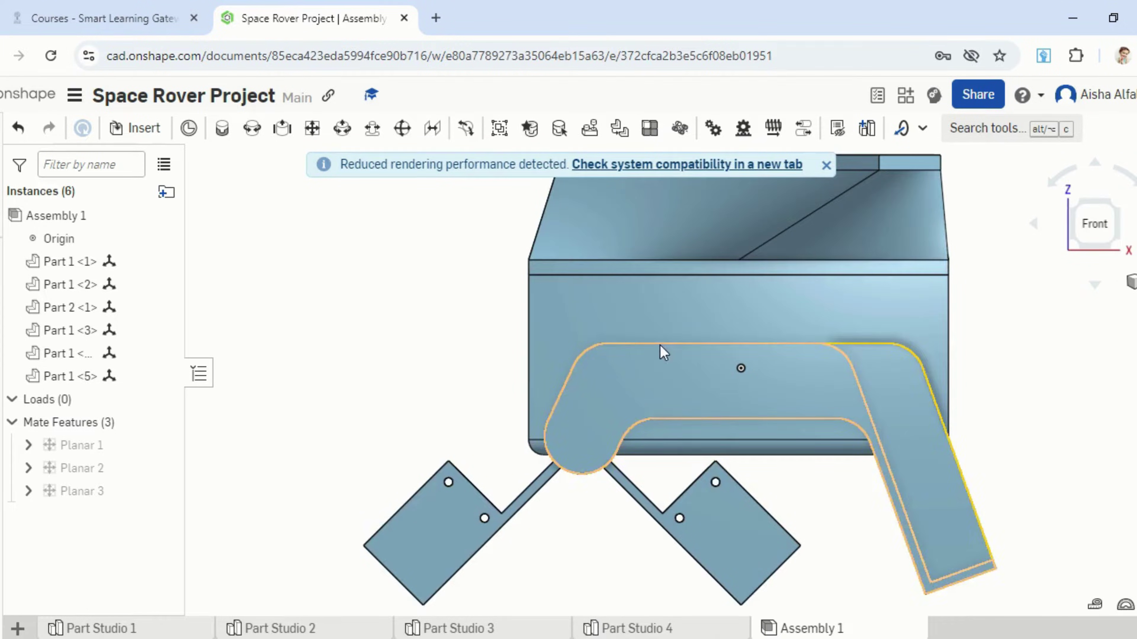
scroll(541, 323, "down", 5)
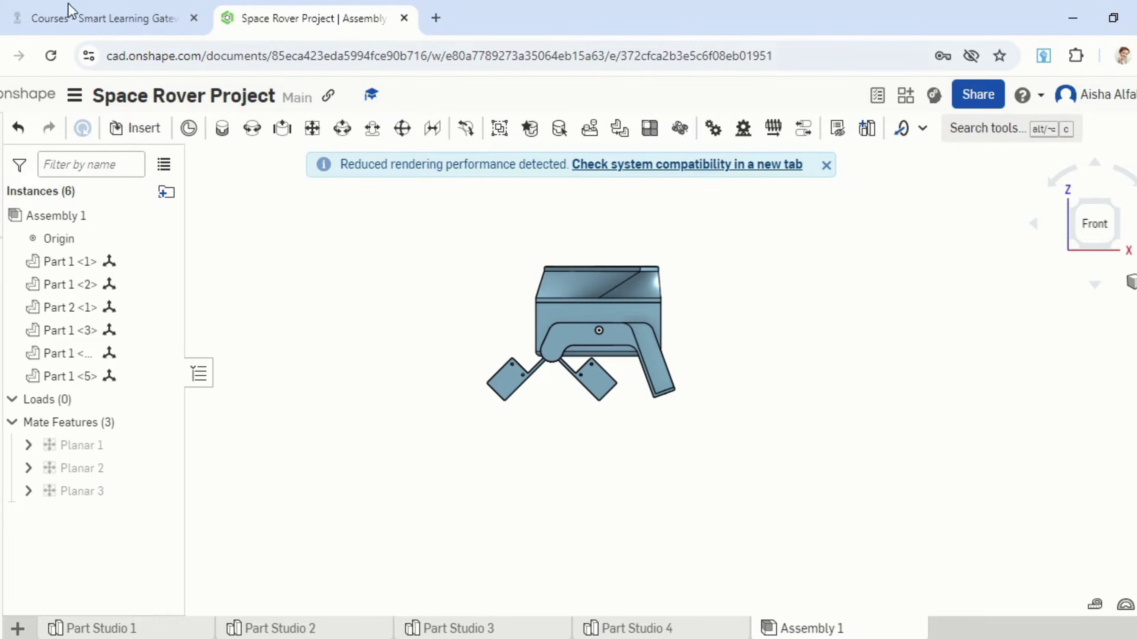
Switch to the Courses learning page and review the Space Rover Components files, expanding that folder in the course map.
left_click(91, 18)
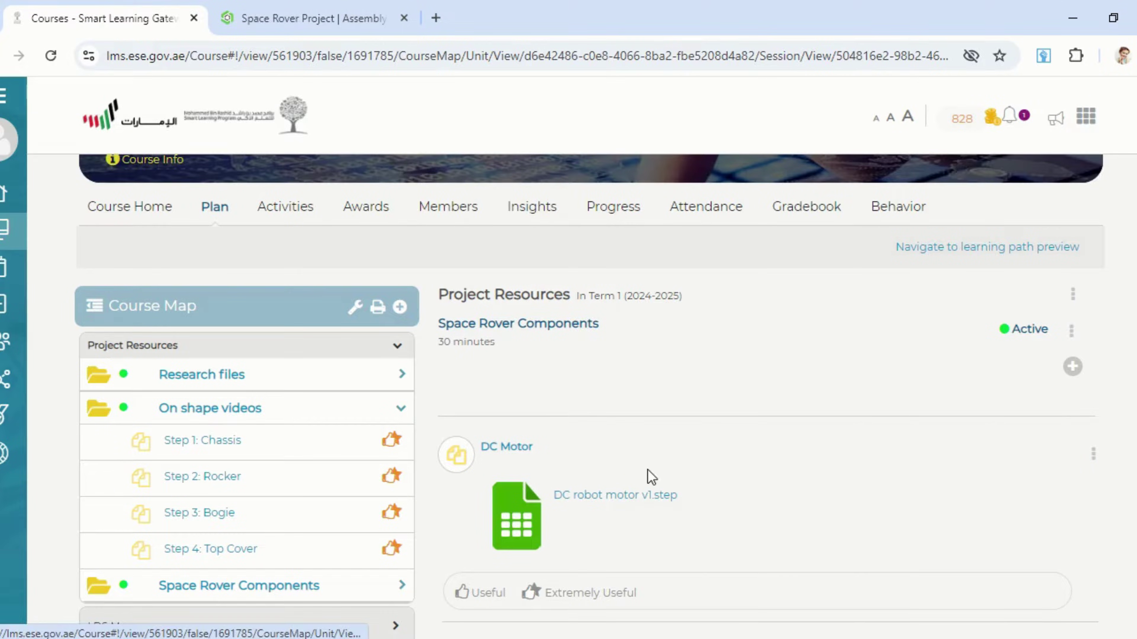
scroll(752, 394, "down", 2)
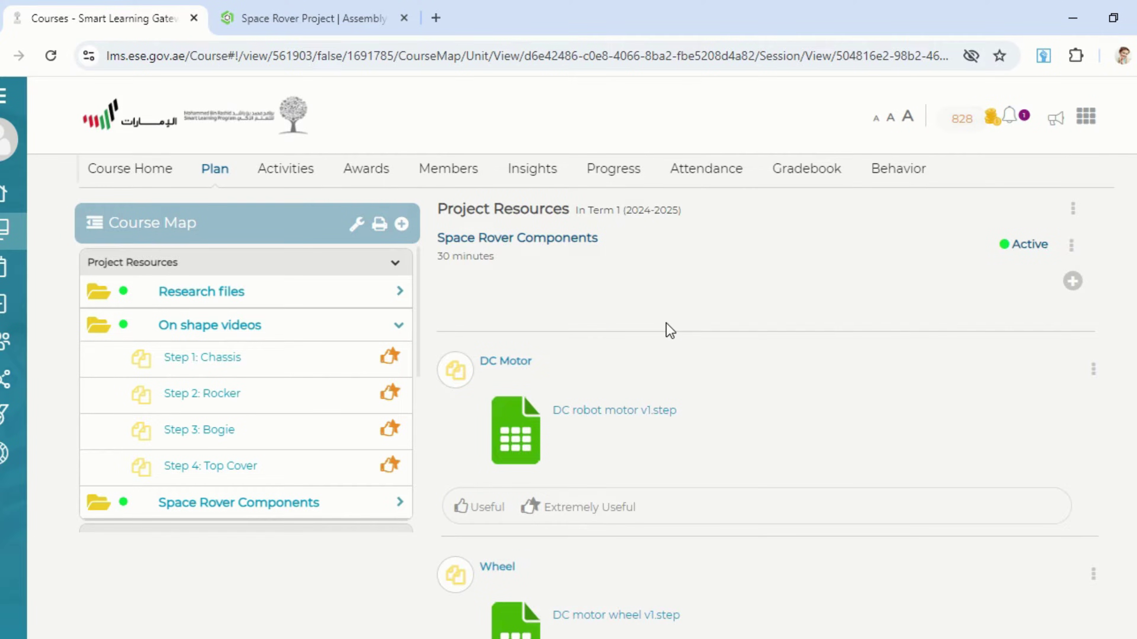
scroll(667, 331, "down", 2)
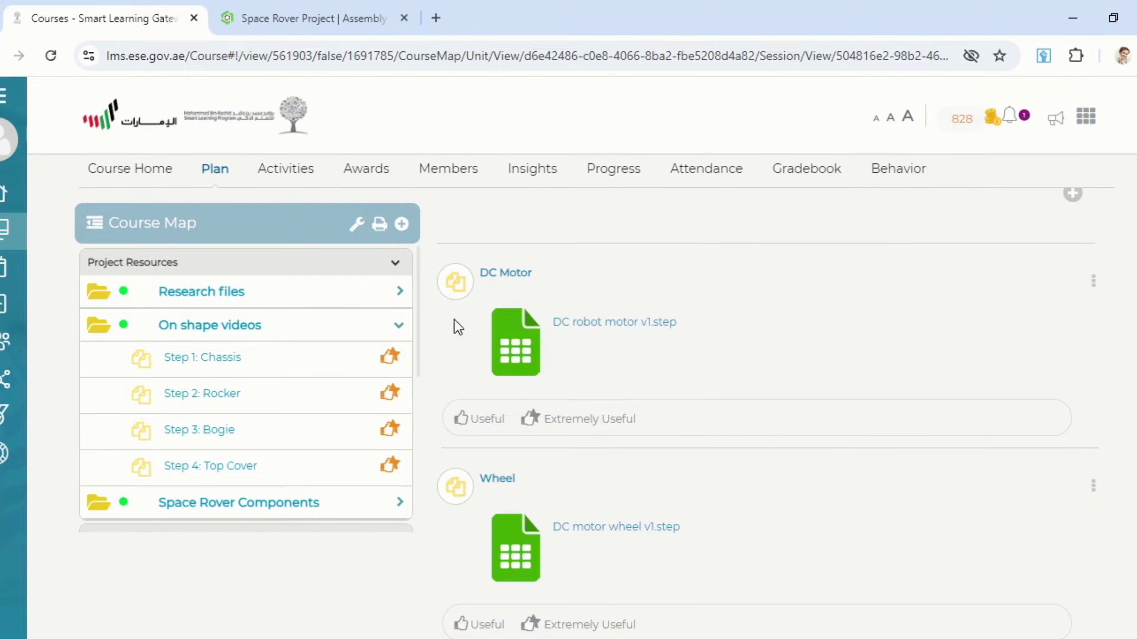
left_click(232, 514)
scroll(284, 429, "down", 2)
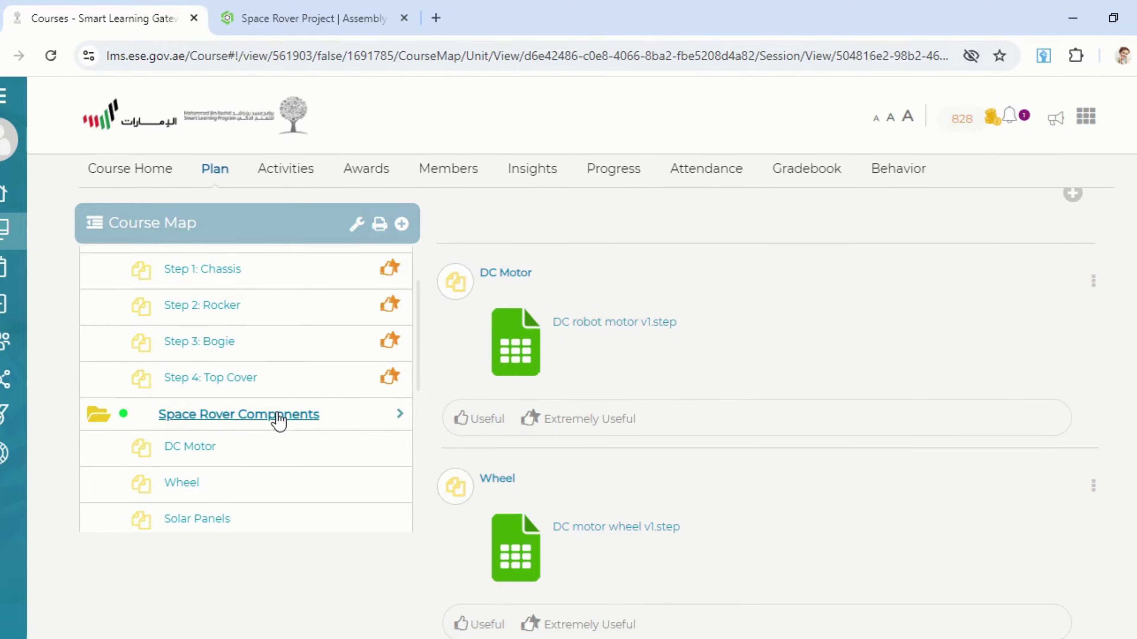
scroll(264, 381, "up", 2)
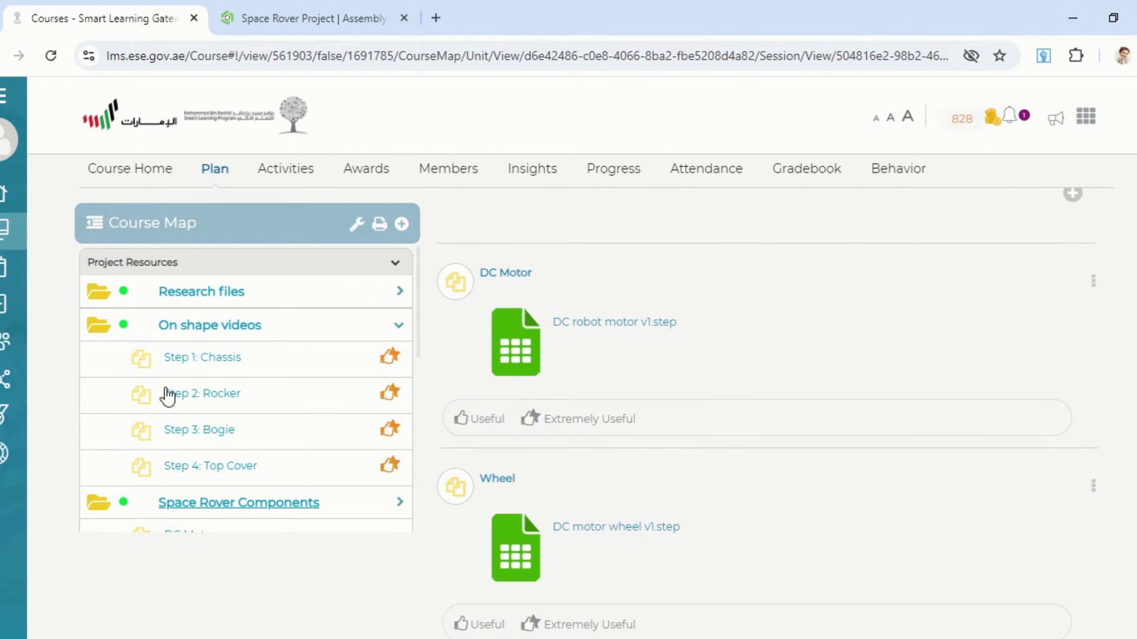
Examine the DC Motor, Wheel and Solar Panels STEP files listed under Space Rover Components.
scroll(266, 427, "down", 2)
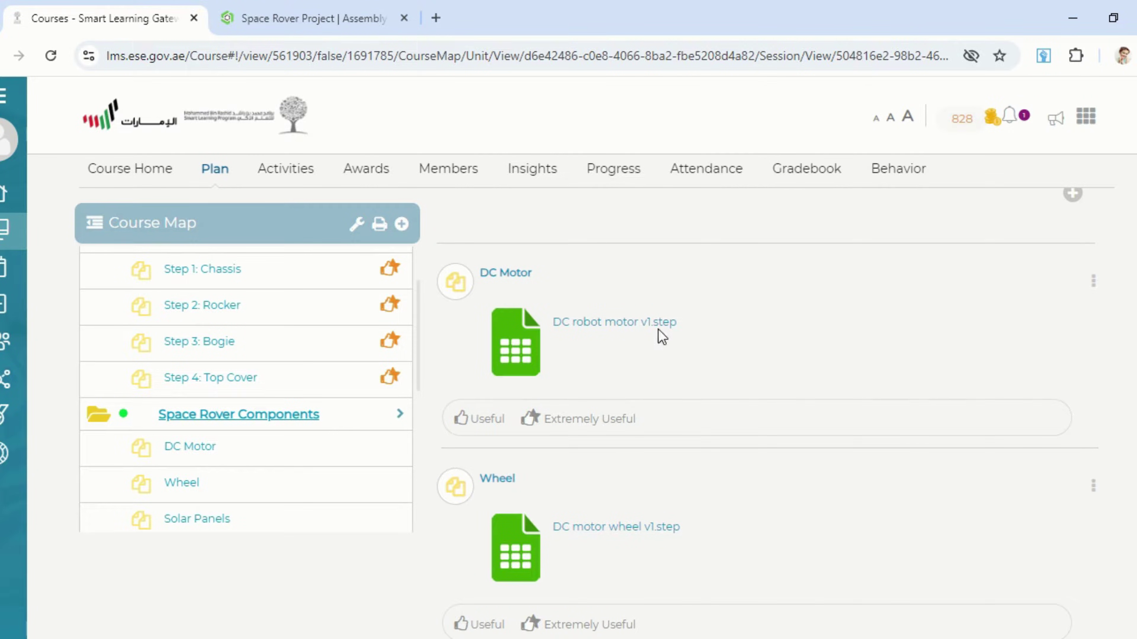
scroll(633, 342, "down", 4)
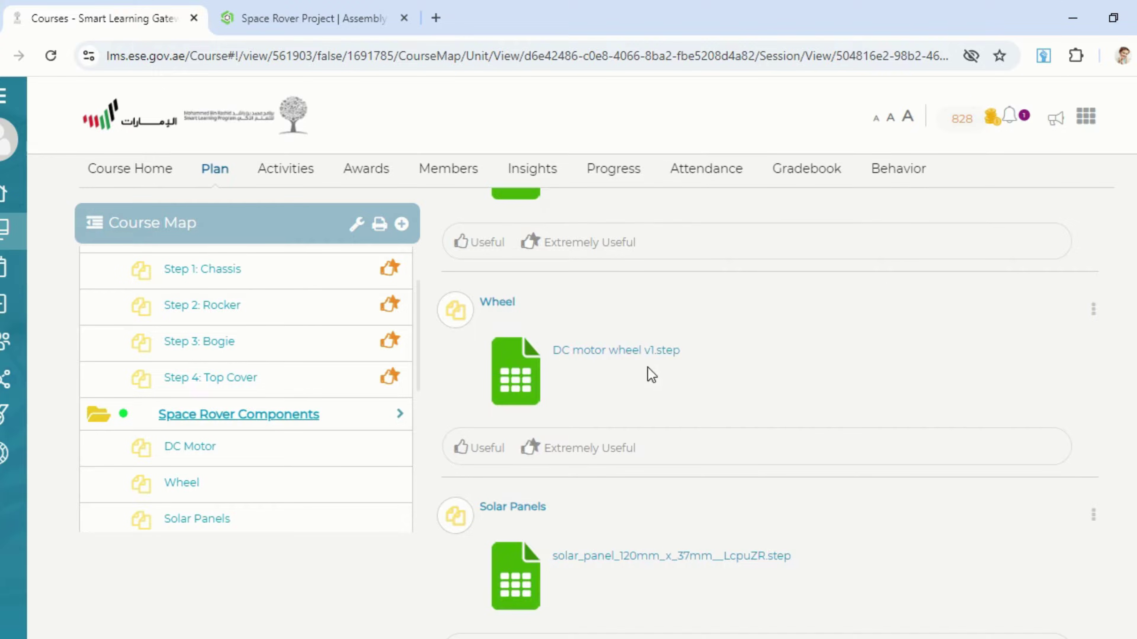
scroll(668, 542, "down", 4)
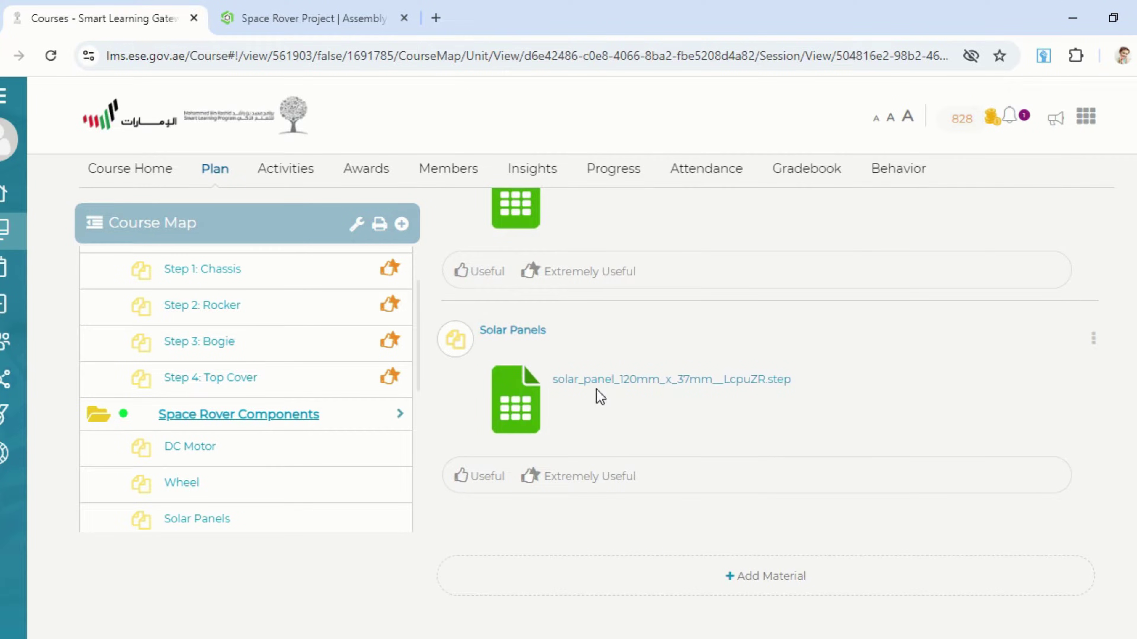
Switch to the Space Rover Project in Onshape, start a file import and browse the Downloads folder for the STEP files.
left_click(312, 20)
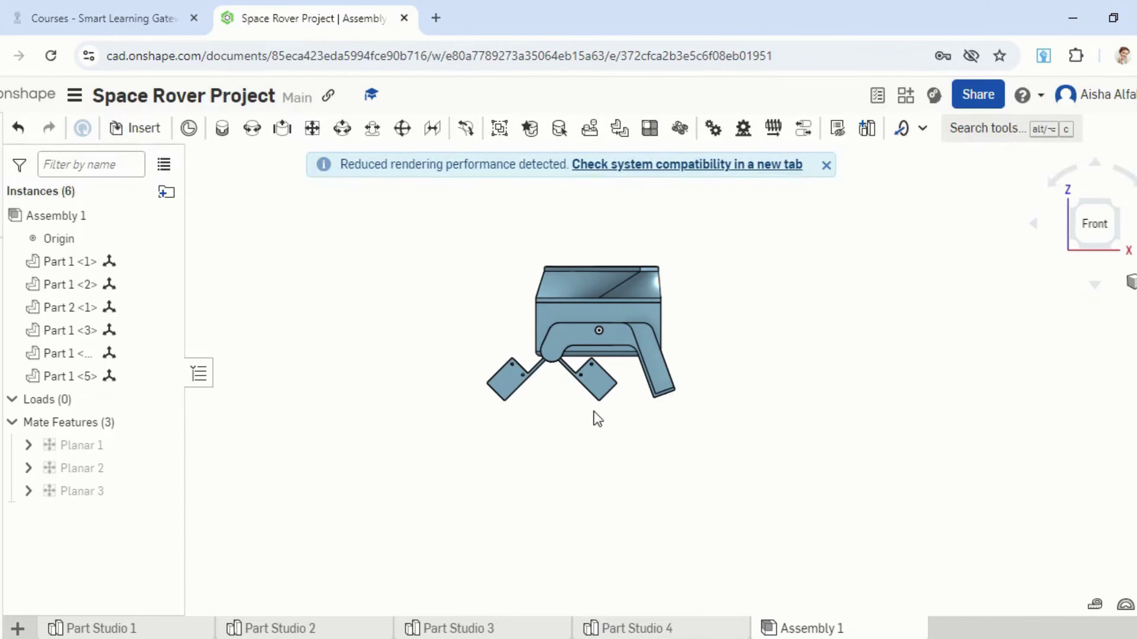
left_click(142, 129)
left_click(17, 629)
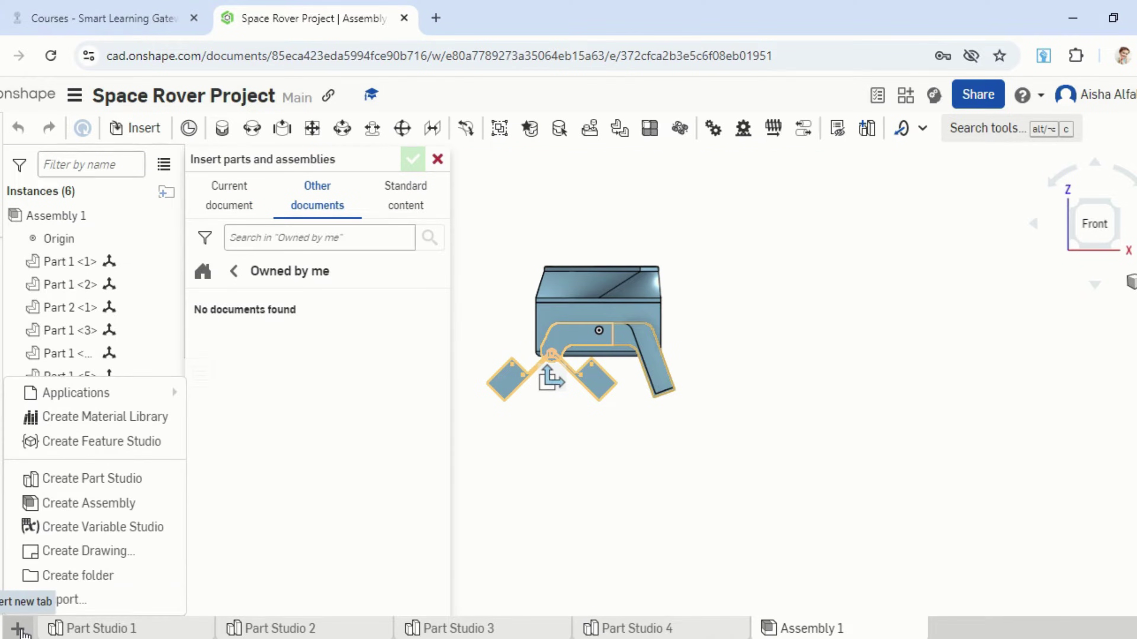
left_click(61, 600)
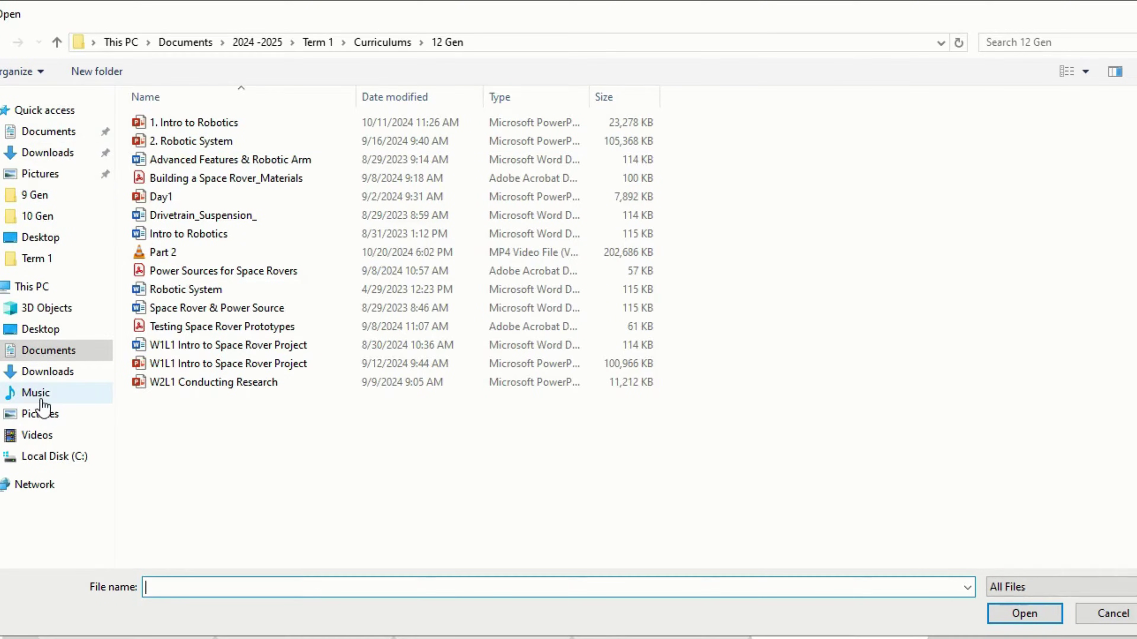
left_click(64, 374)
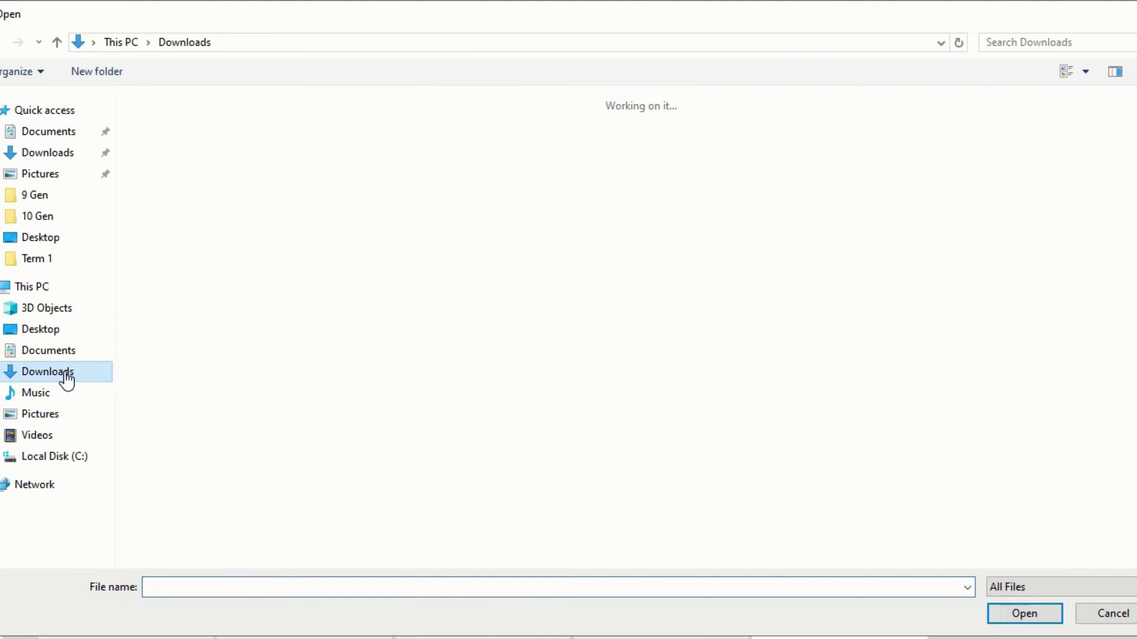
scroll(548, 320, "down", 8)
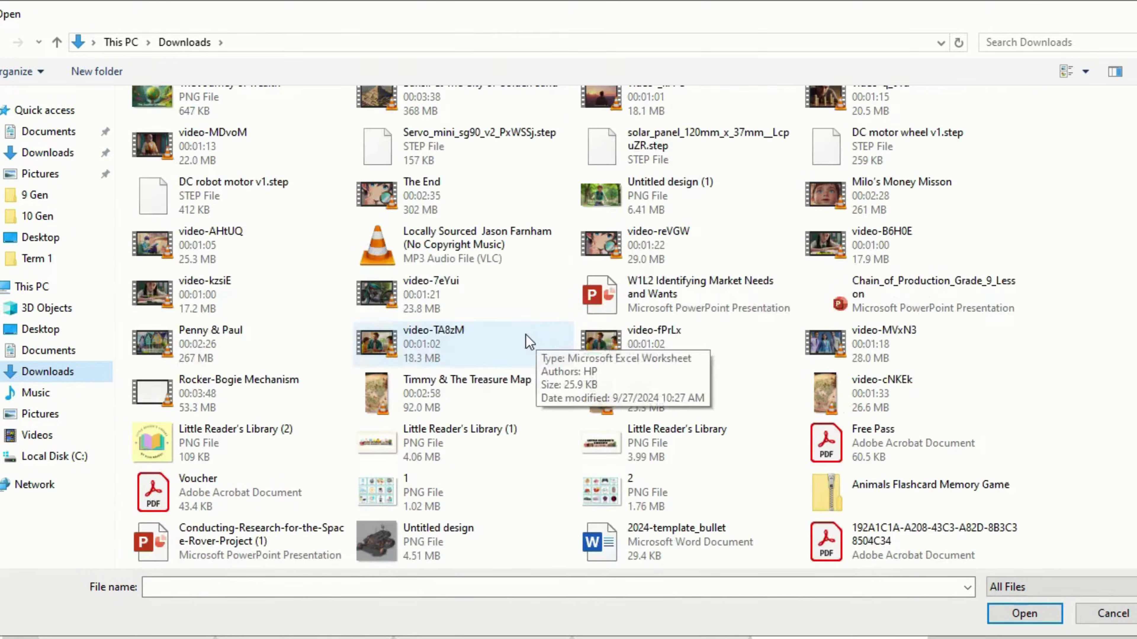
scroll(706, 355, "up", 2)
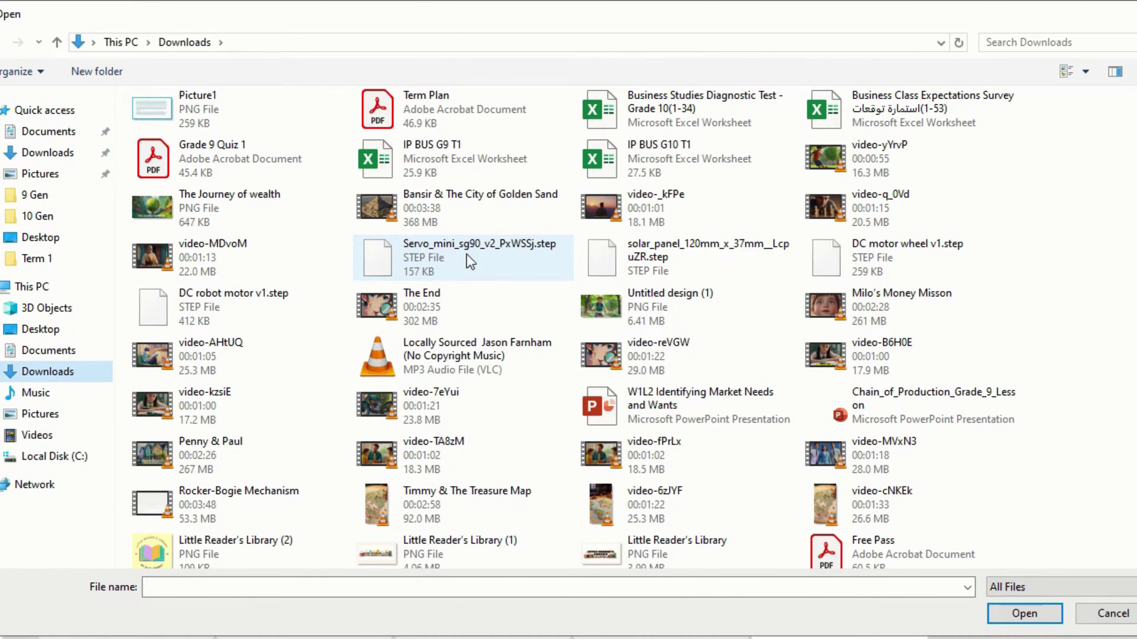
Import the DC robot motor v1, DC motor wheel v1 and solar_panel_120mm_x_37mm__LcpuZR STEP files into this document, oriented with Y Axis Up.
left_click(241, 310)
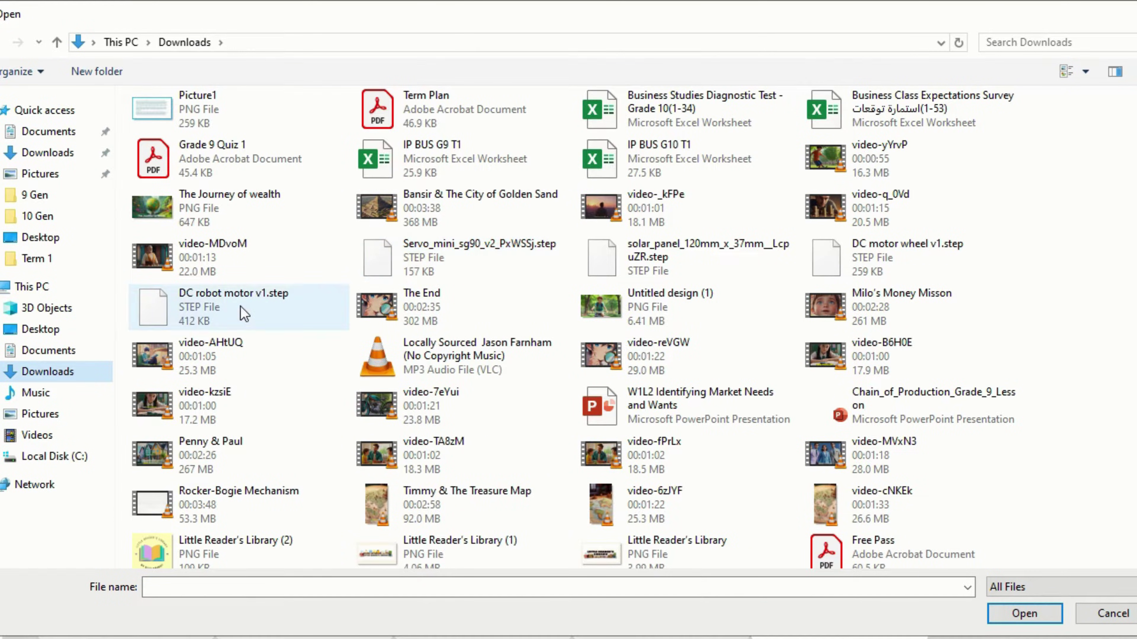
left_click(871, 258, "ctrl")
left_click(583, 264, "ctrl")
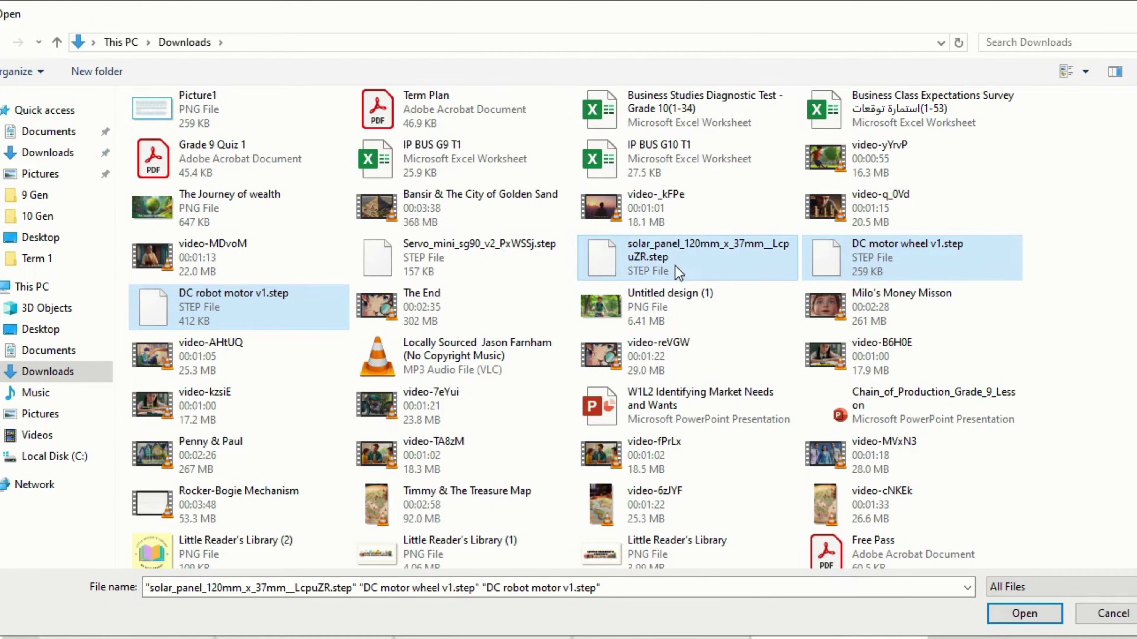
left_click(1014, 605)
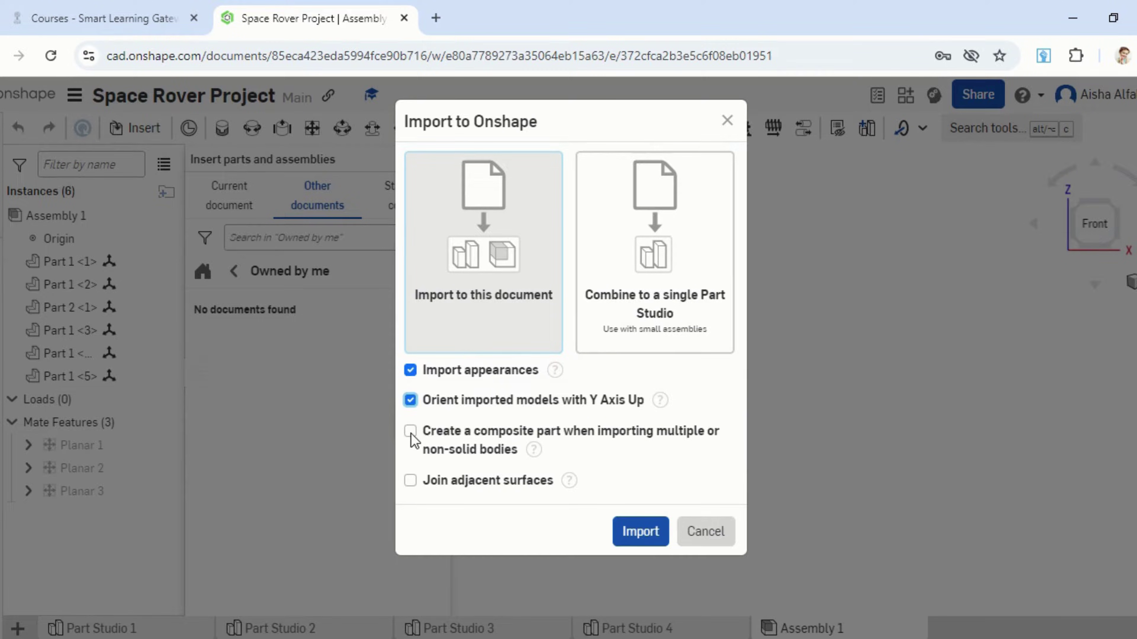
left_click(625, 537)
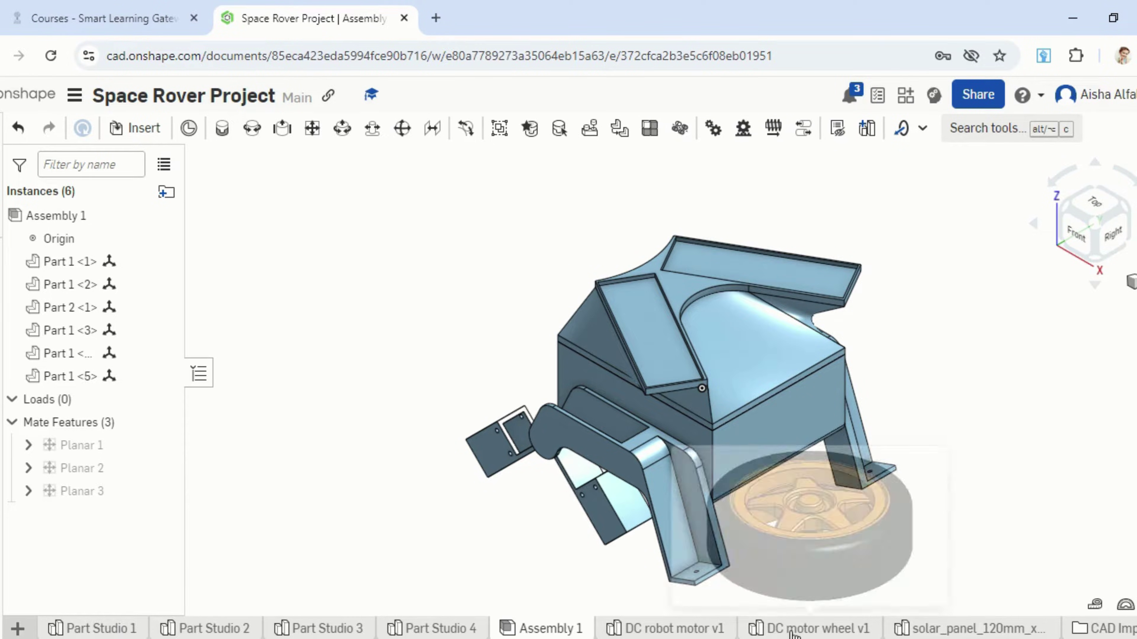
Examine the imported DC robot motor and solar panel models, ending back at Assembly 1.
left_click(671, 631)
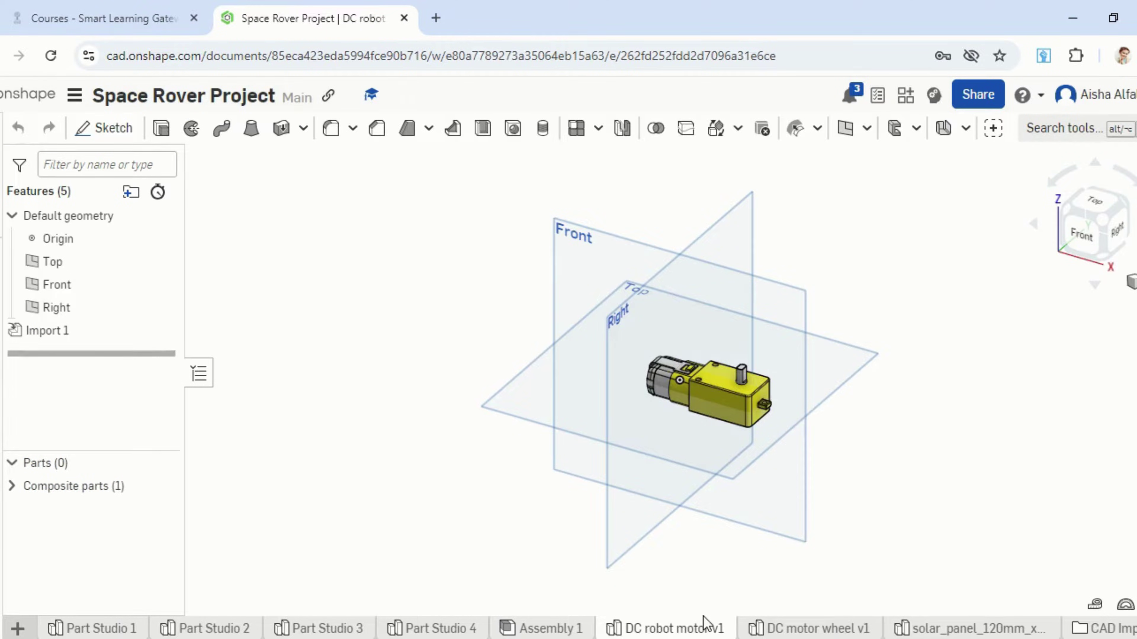
left_click(828, 631)
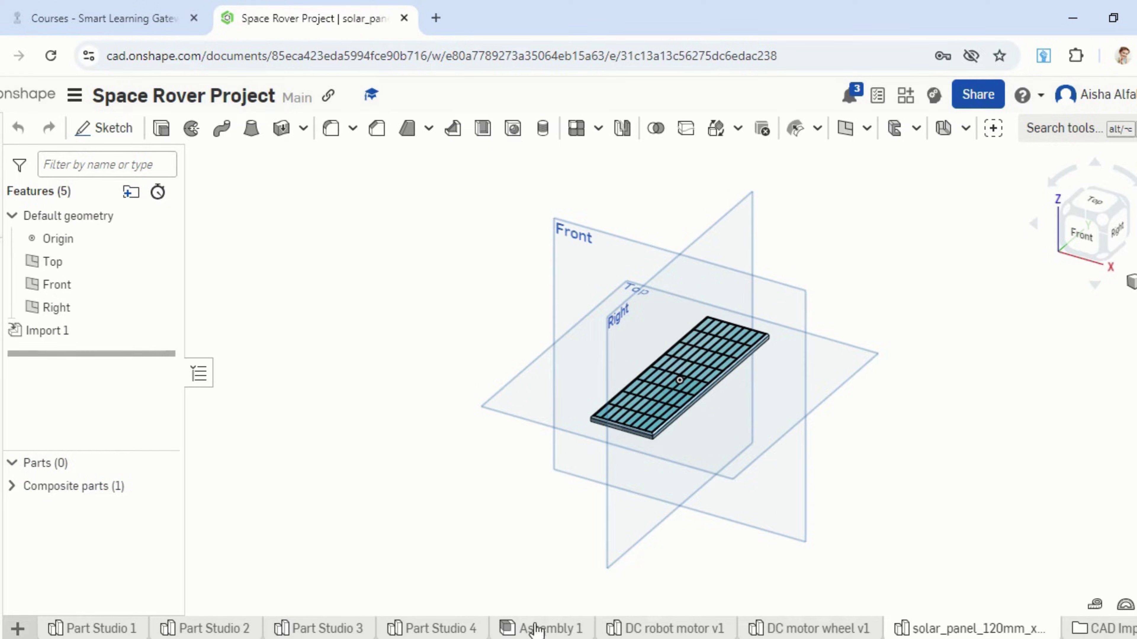
left_click(551, 629)
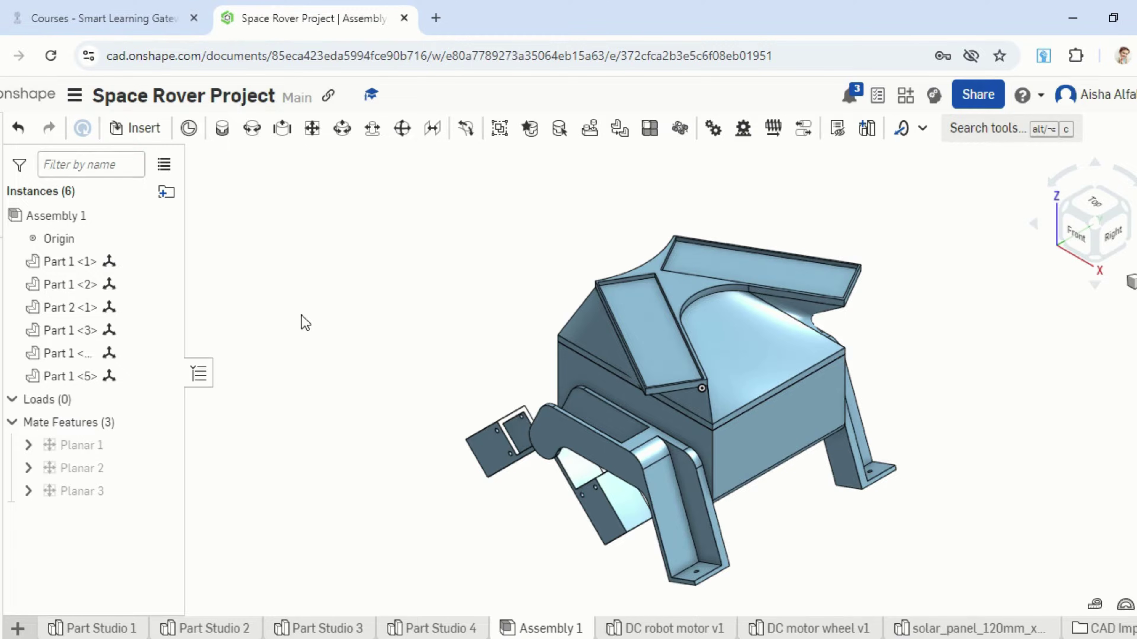
Insert two DC robot motor v1 composite parts into the assembly, one beside the front leg and one beyond the rover's opposite side.
left_click(117, 128)
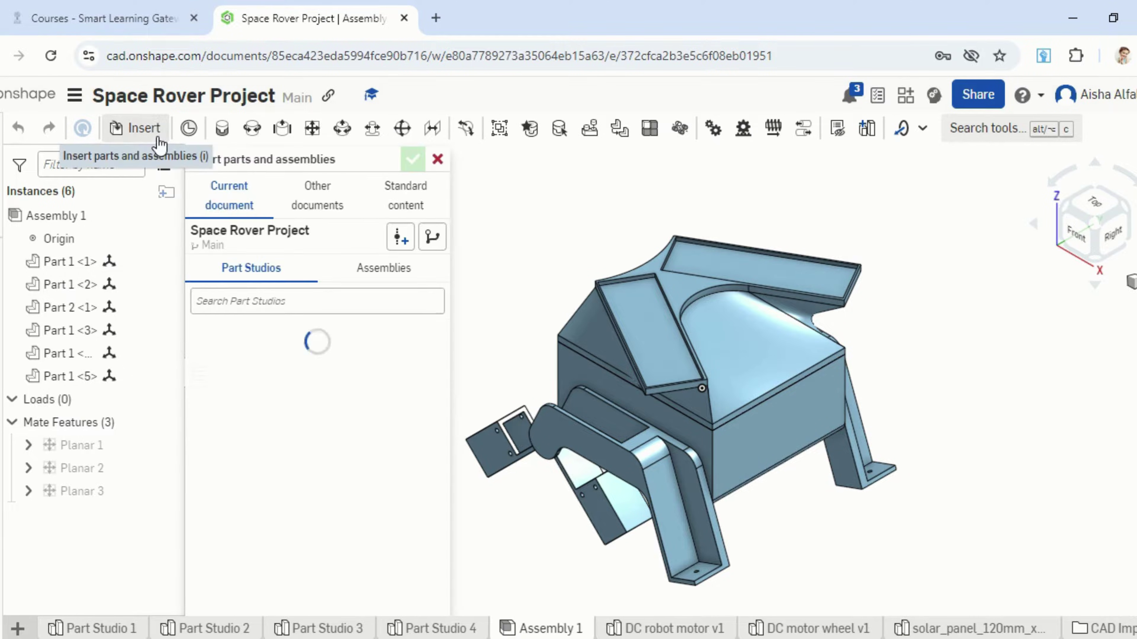
left_click(236, 340)
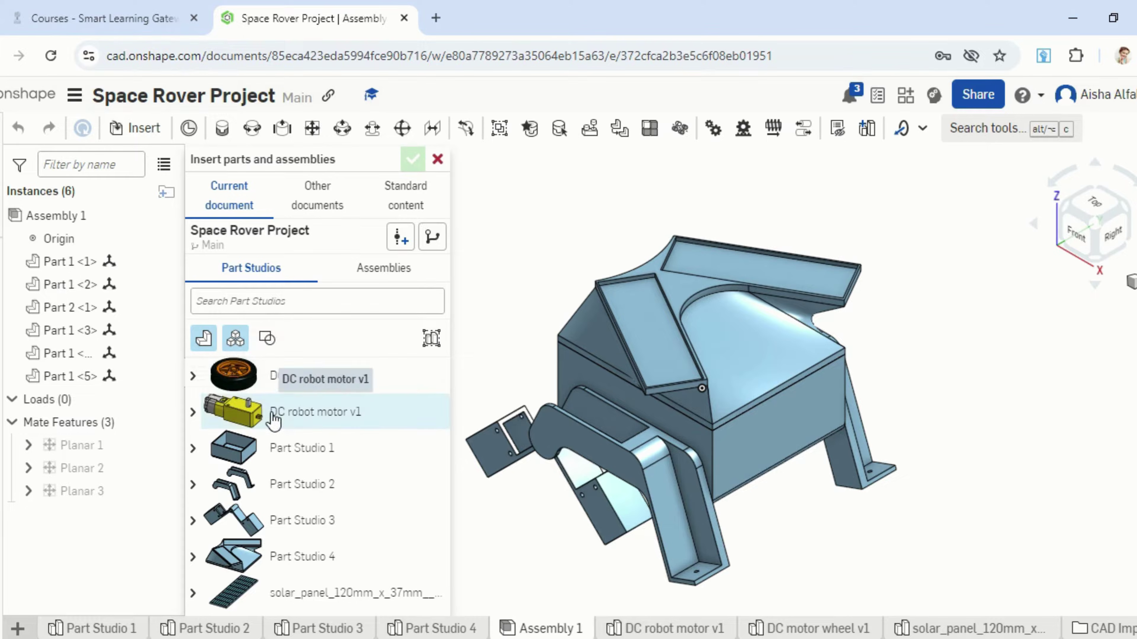
left_click(293, 421)
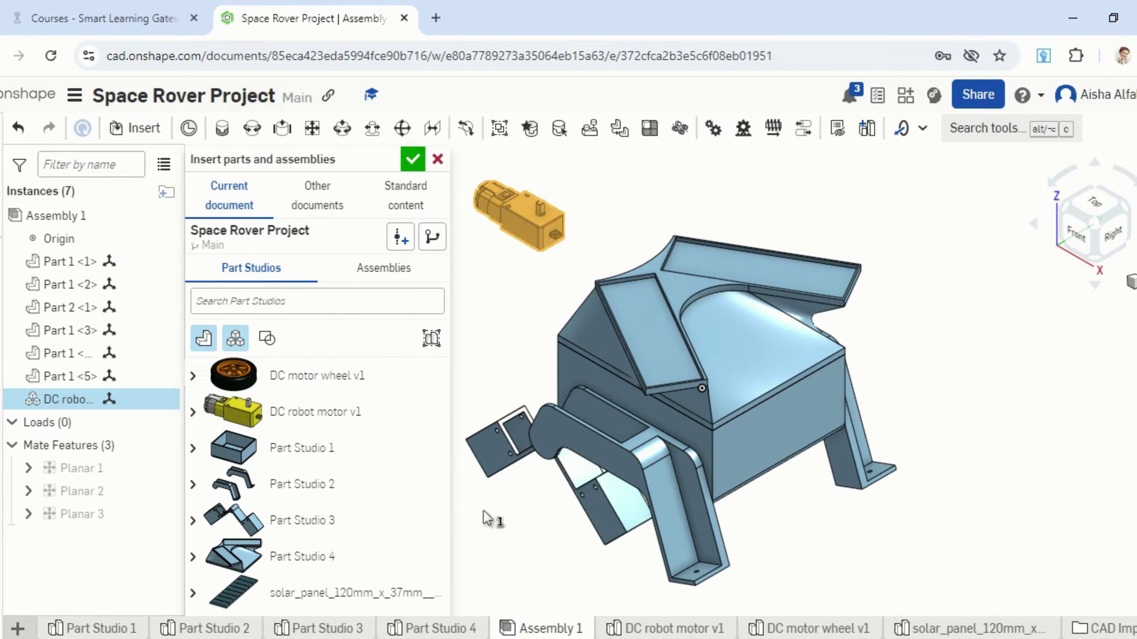
left_click(490, 554)
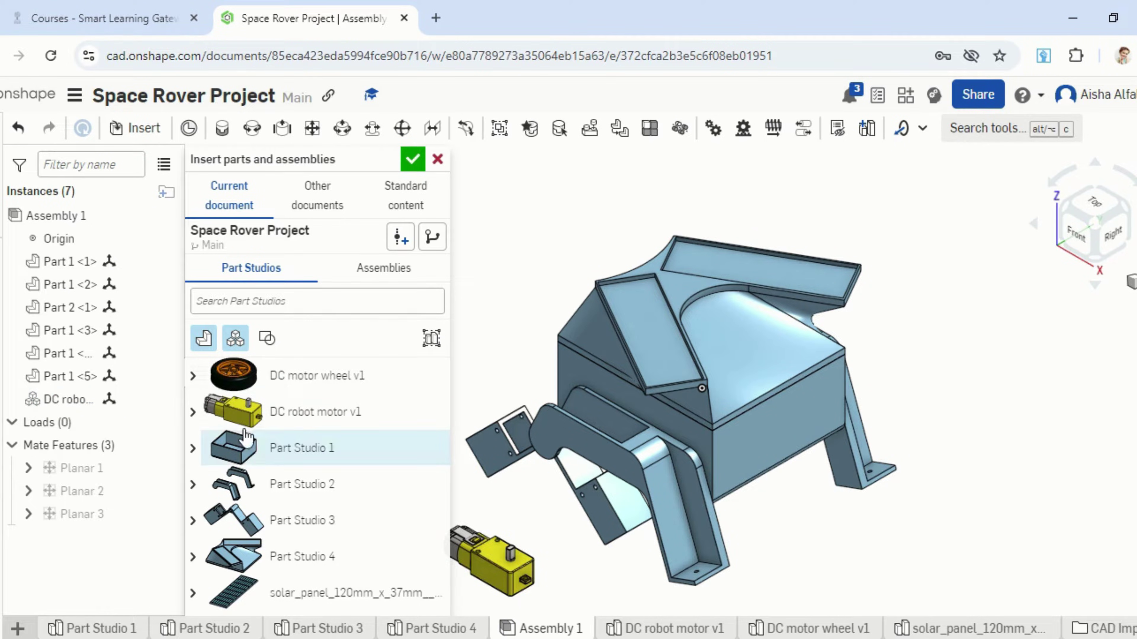
left_click(249, 414)
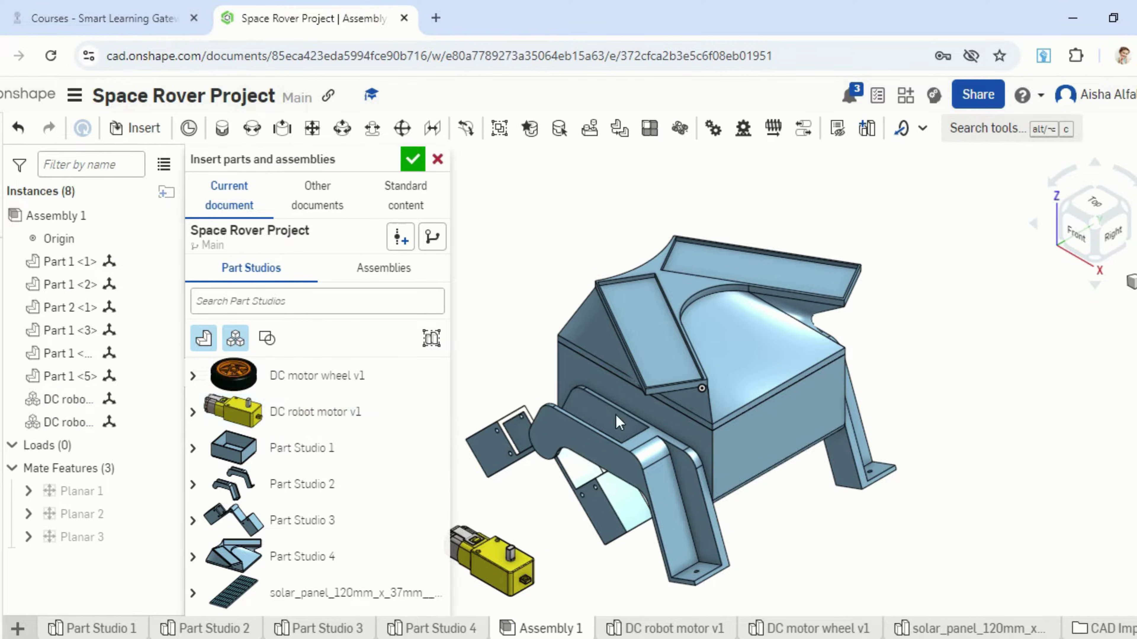
left_click(1018, 374)
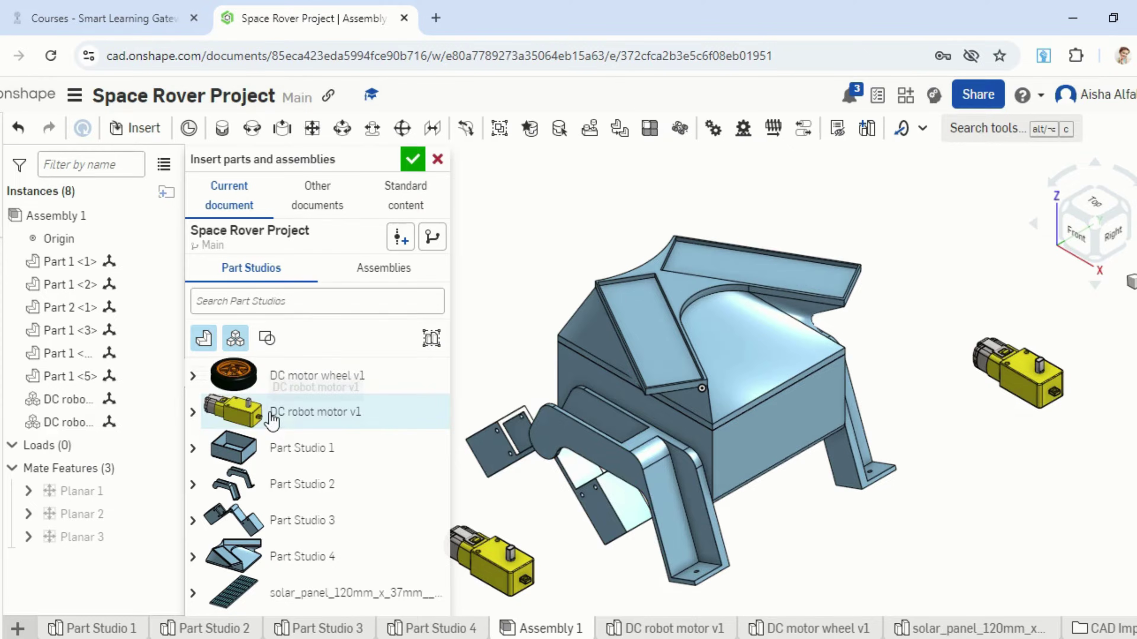
Place four more DC robot motor v1 instances, two above the top cover and two beside the bracket side, and finish inserting.
left_click(291, 412)
left_click(716, 192)
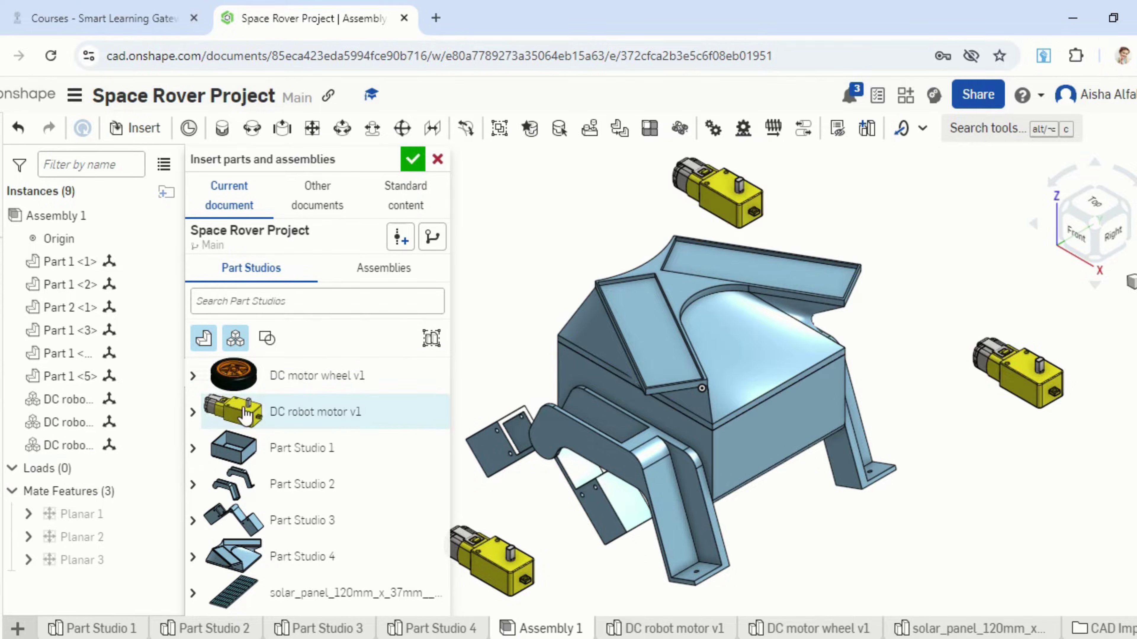
left_click(291, 412)
left_click(835, 207)
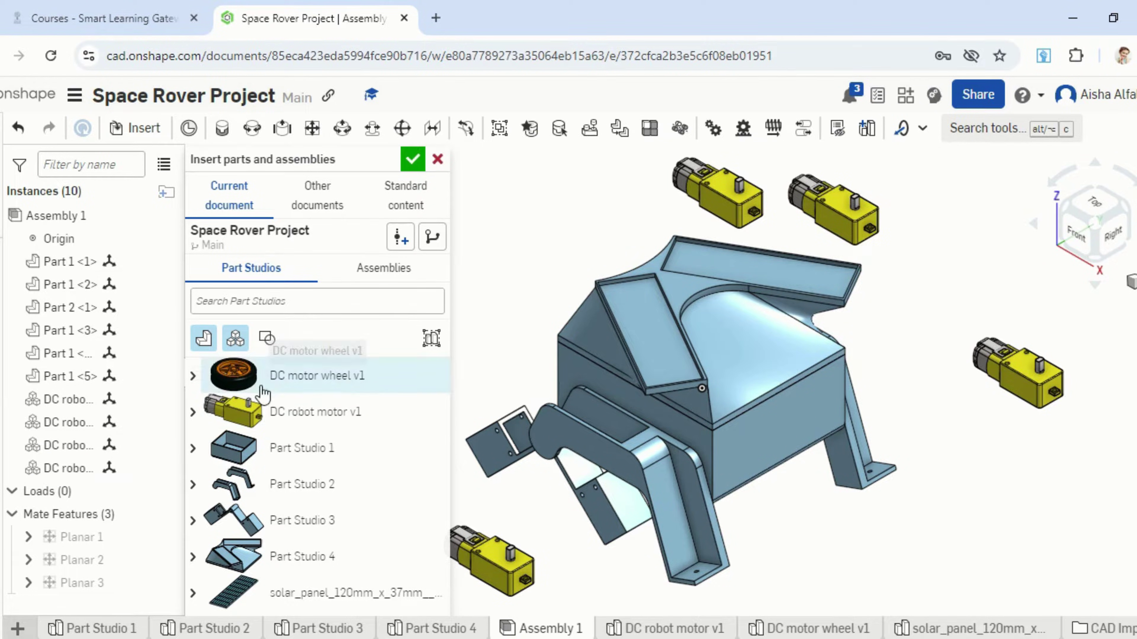
left_click(228, 410)
left_click(468, 250)
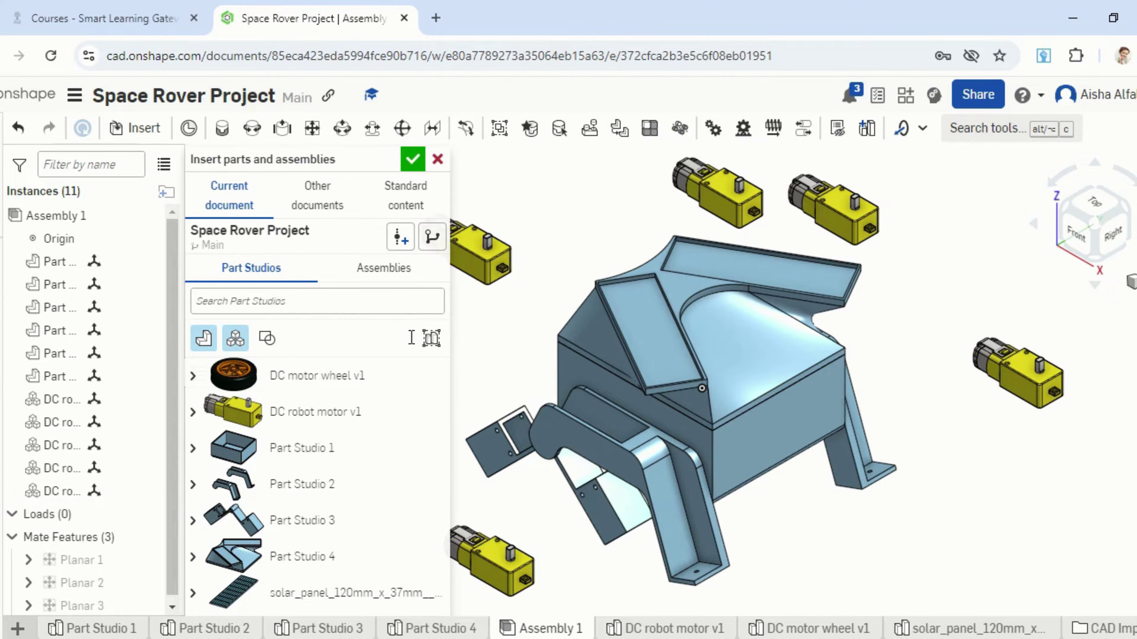
left_click(278, 410)
left_click(498, 356)
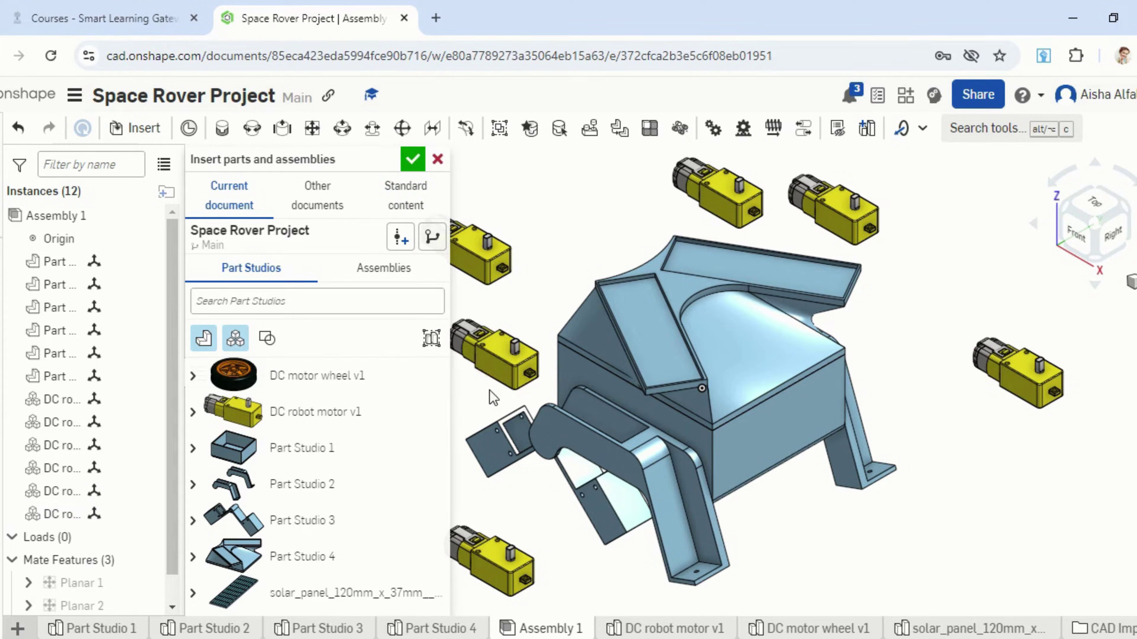
left_click(413, 159)
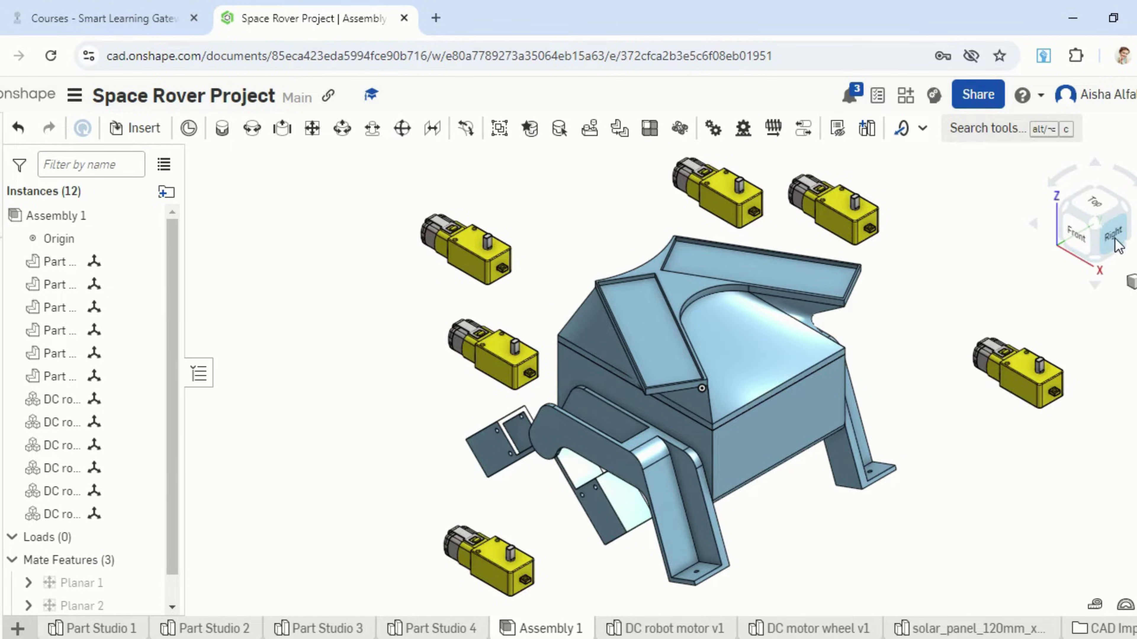
From the Right view, rotate the lowest motor 90 degrees so its shaft points outward along negative Y, and clear the selection.
left_click(1095, 241)
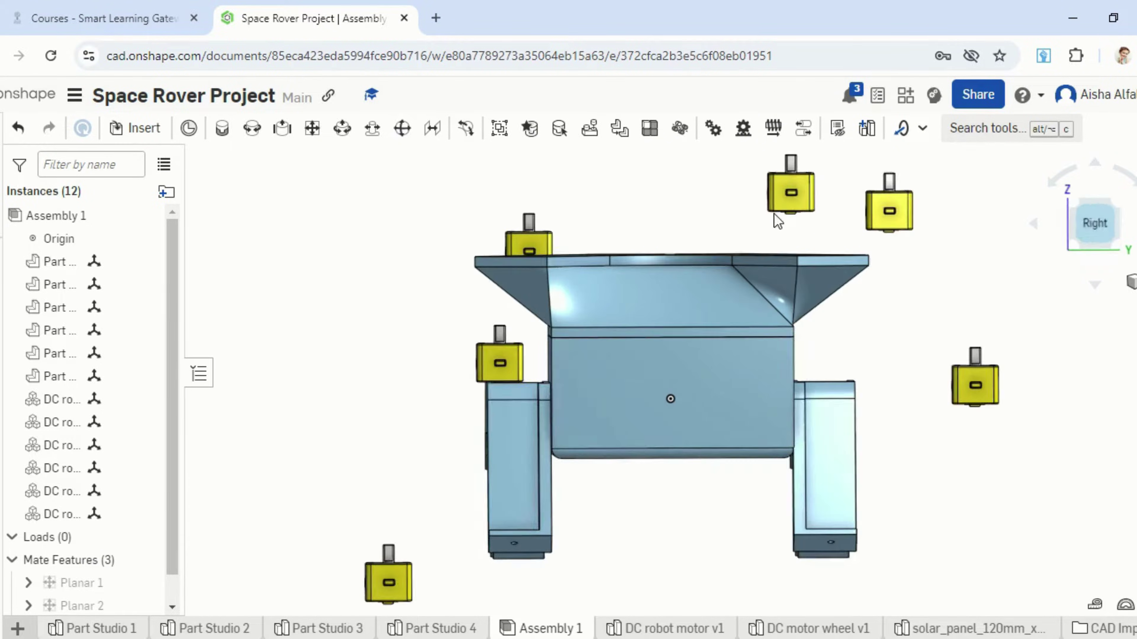
left_click(393, 581)
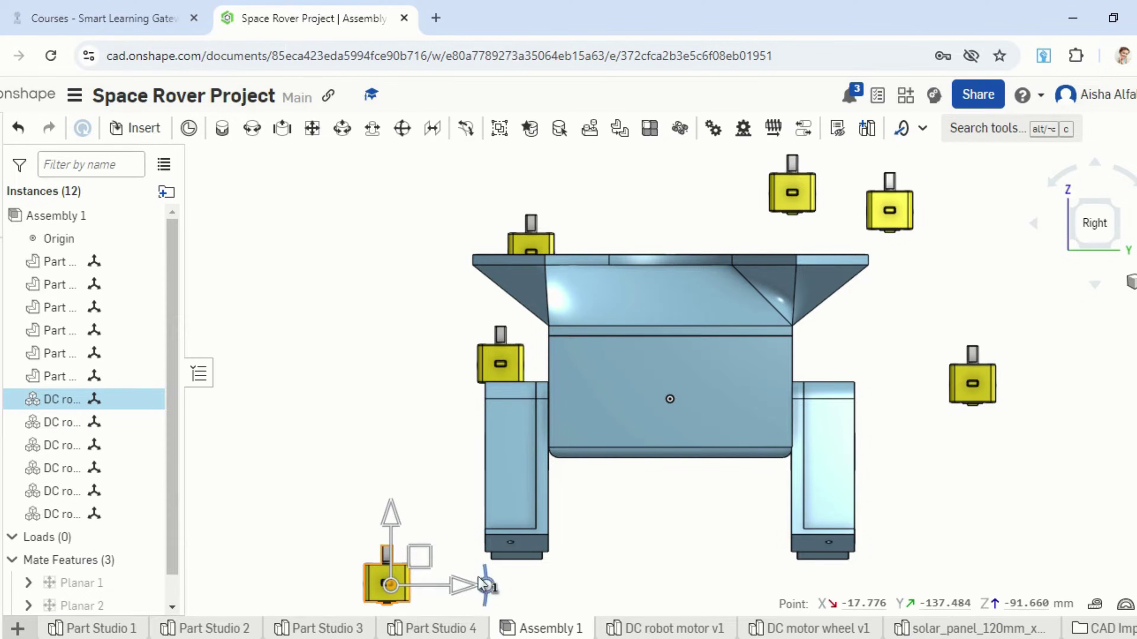
left_click_drag(485, 586, 391, 527)
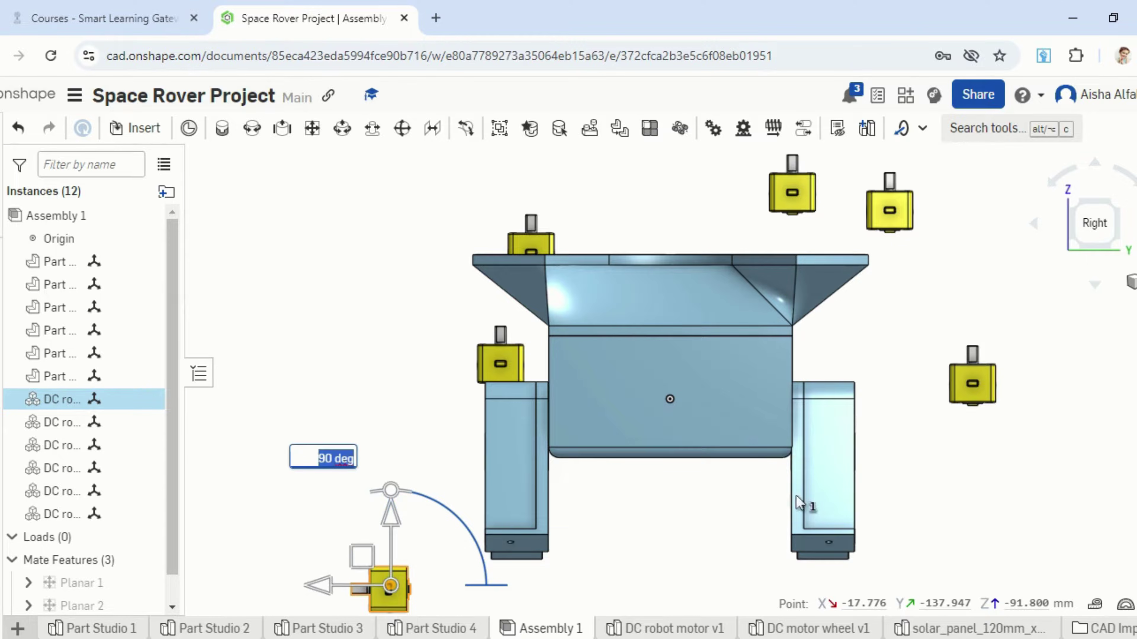
left_click(979, 382)
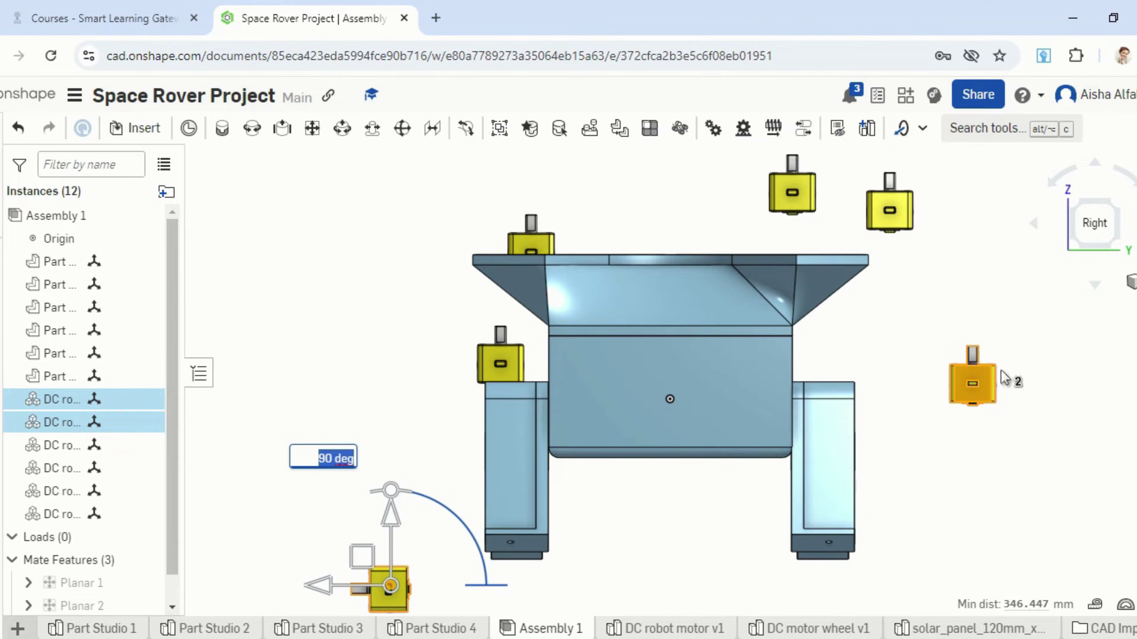
left_click(1063, 476)
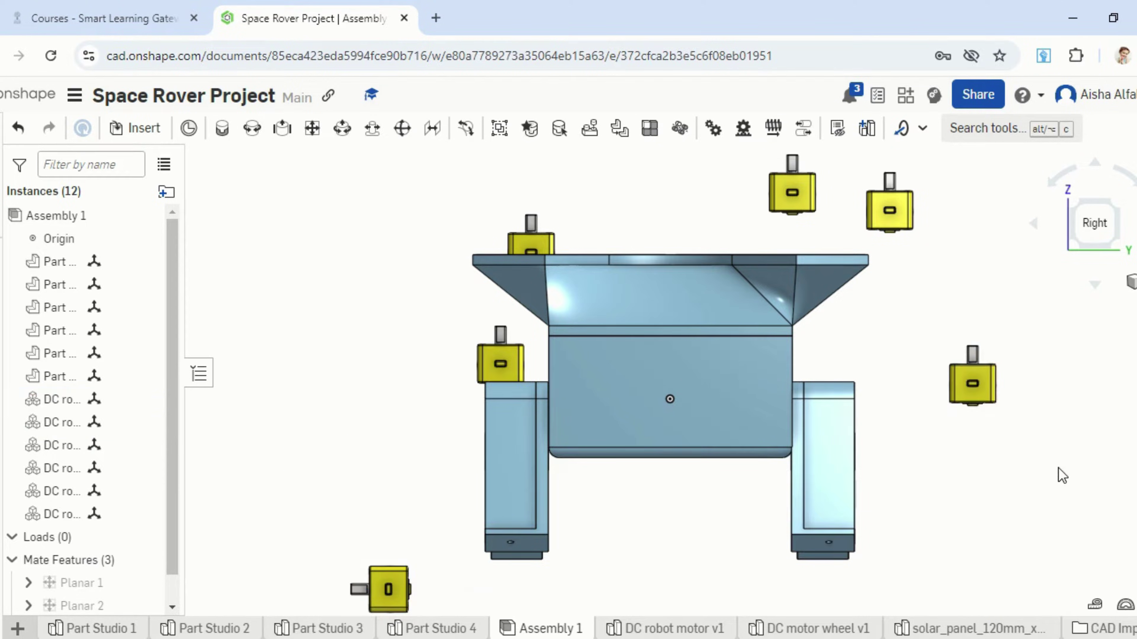
Rotate the motor on the rover's positive Y side 90 degrees so its shaft points outward, and clear the selection.
left_click(993, 401)
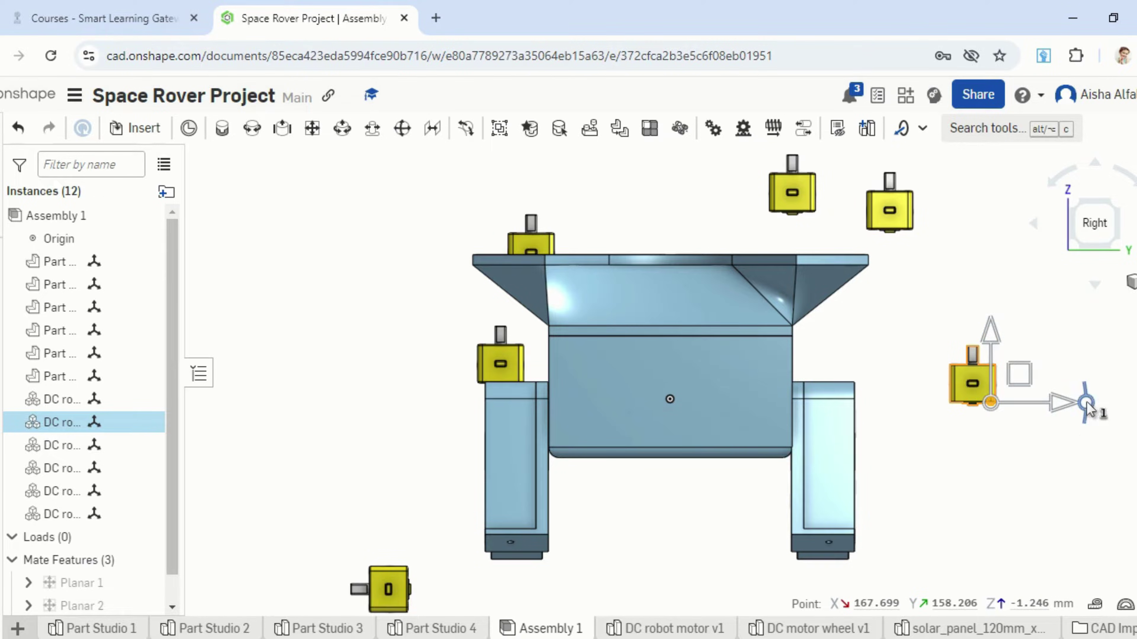
left_click_drag(1088, 408, 990, 482)
left_click(888, 214)
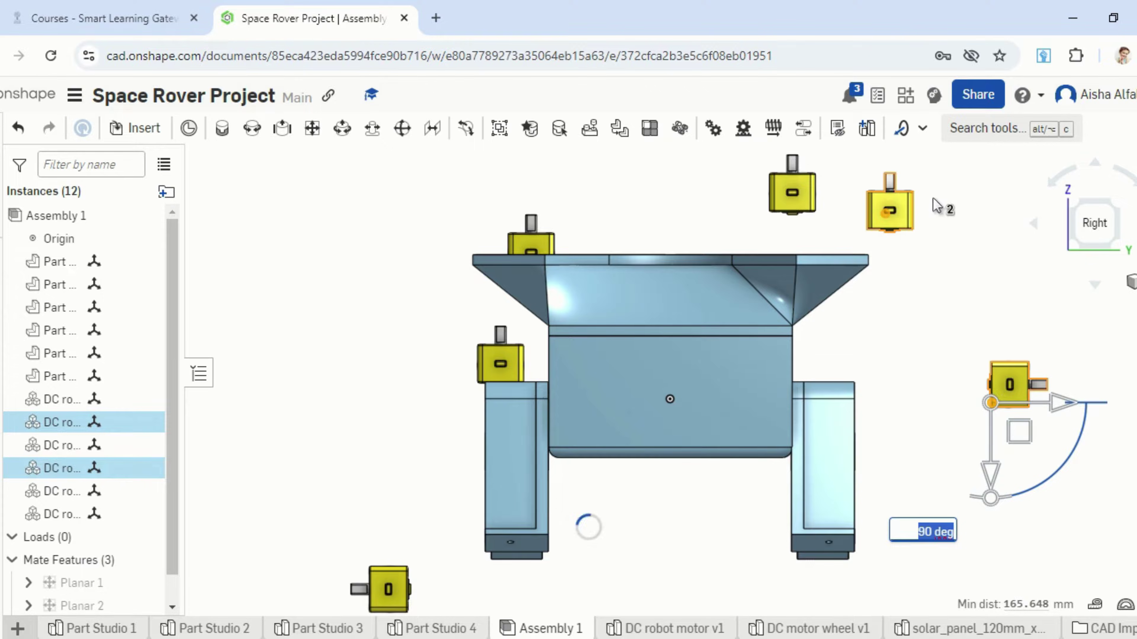
left_click(1020, 261)
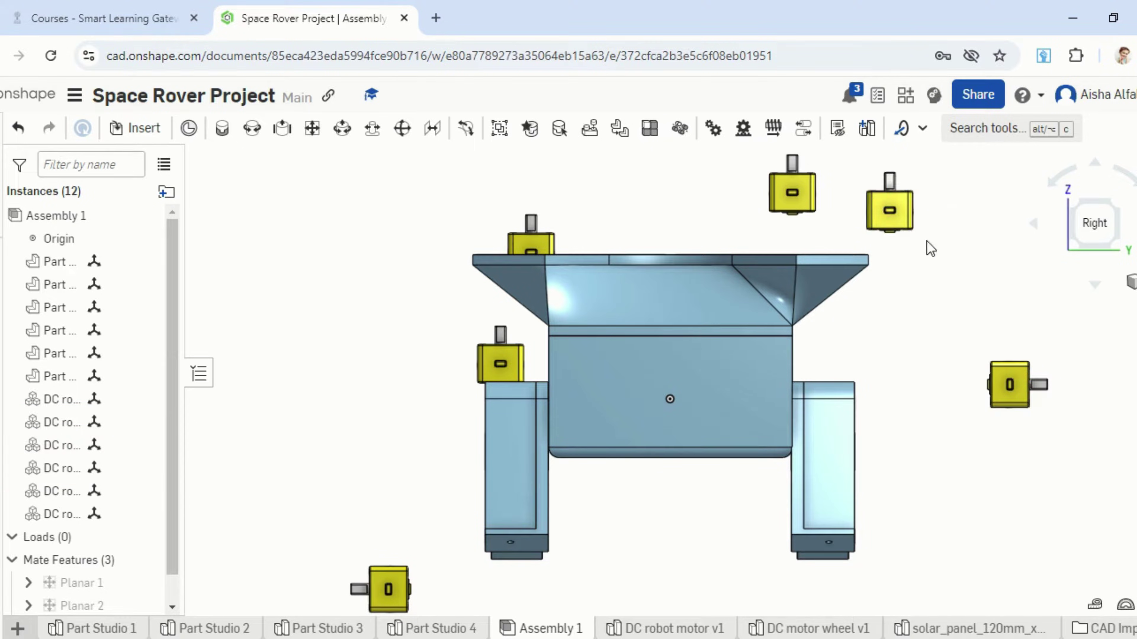
Rotate both motors above the top cover on the positive Y side 90 degrees so their shafts point outward.
left_click(891, 213)
left_click_drag(991, 212, 893, 309)
left_click(943, 368)
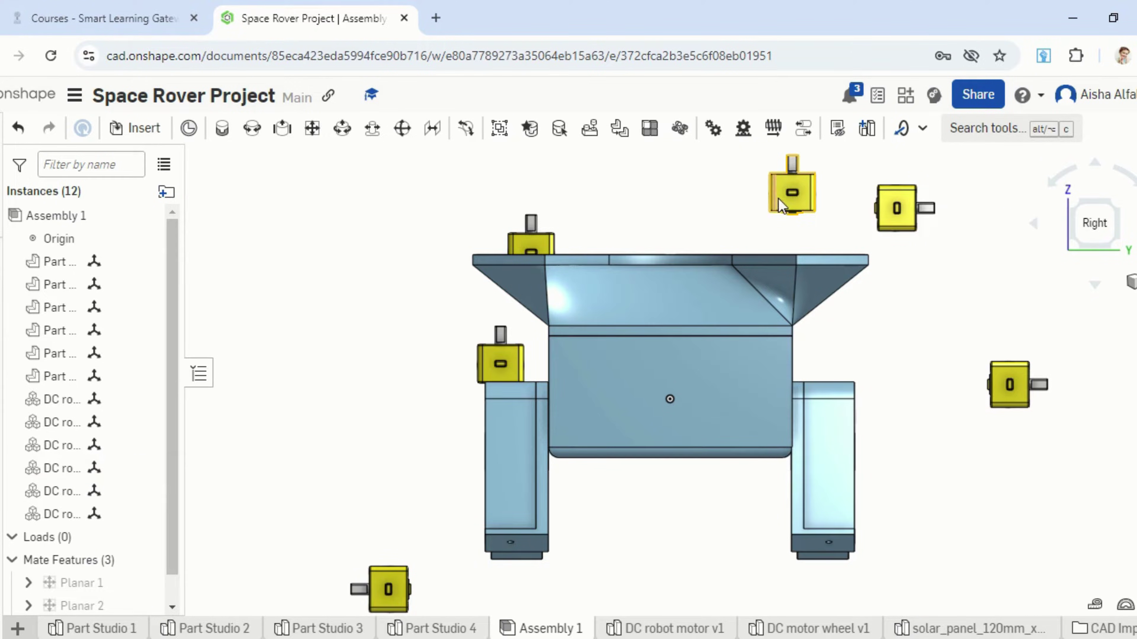
left_click(788, 197)
left_click_drag(880, 204, 782, 276)
left_click(723, 195)
Rotate the motor at the top cover's negative Y edge 90 degrees so its shaft points outward, and move it clear of the rover.
left_click(539, 238)
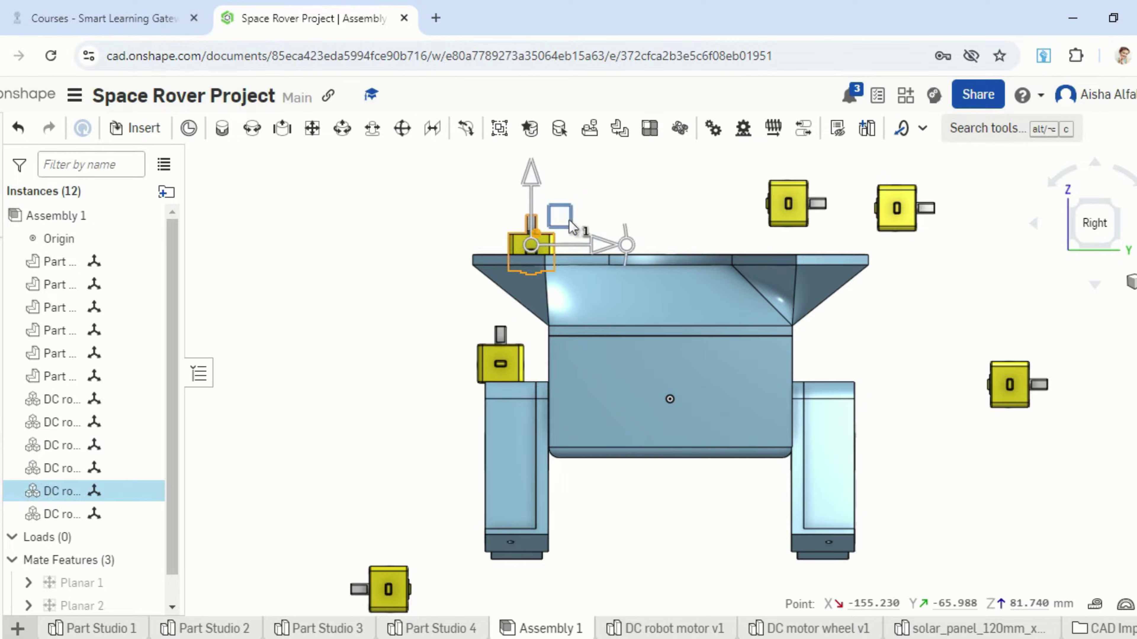
left_click_drag(564, 220, 535, 209)
scroll(537, 203, "down", 1)
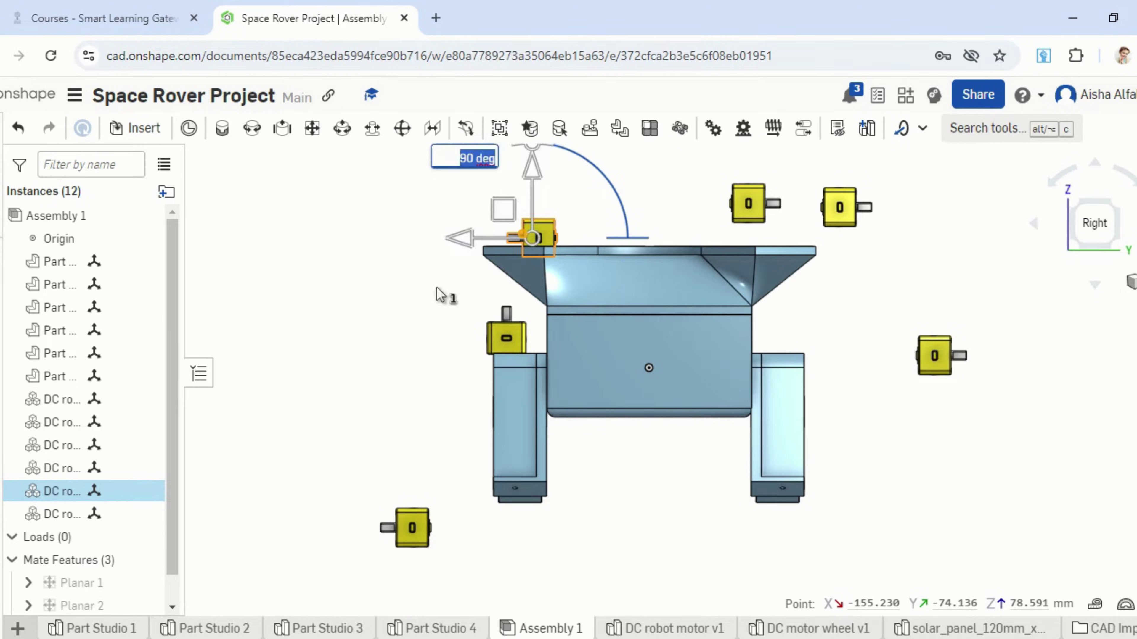
left_click(443, 295)
left_click_drag(539, 235, 403, 228)
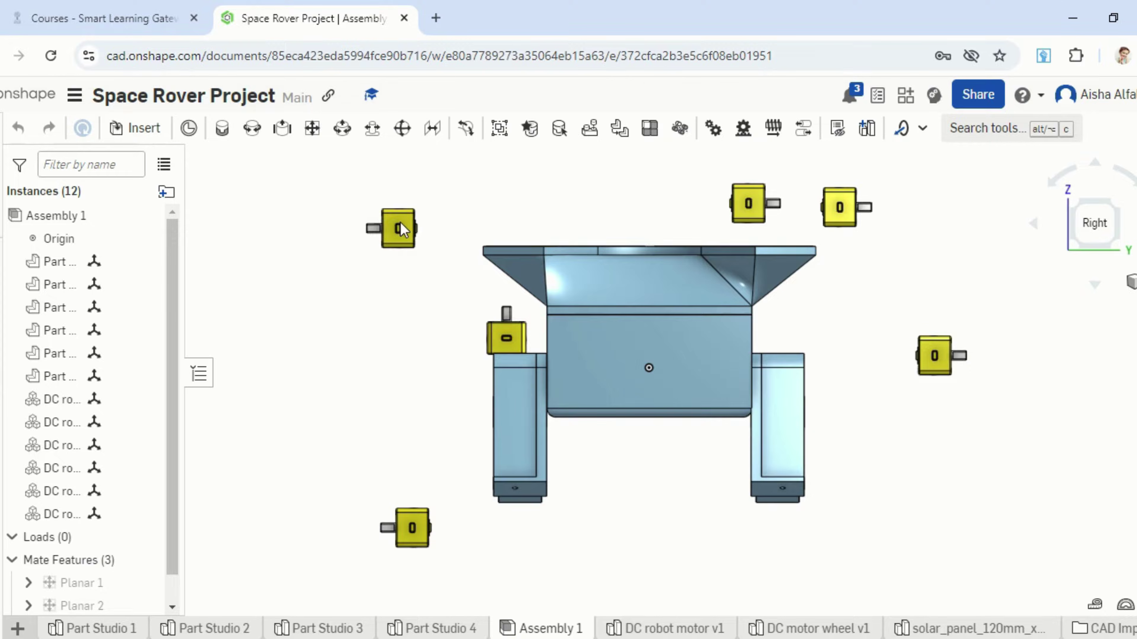
Rotate the motor above the negative Y leg 90 degrees so its shaft points outward, and move it away from the leg.
left_click(512, 343)
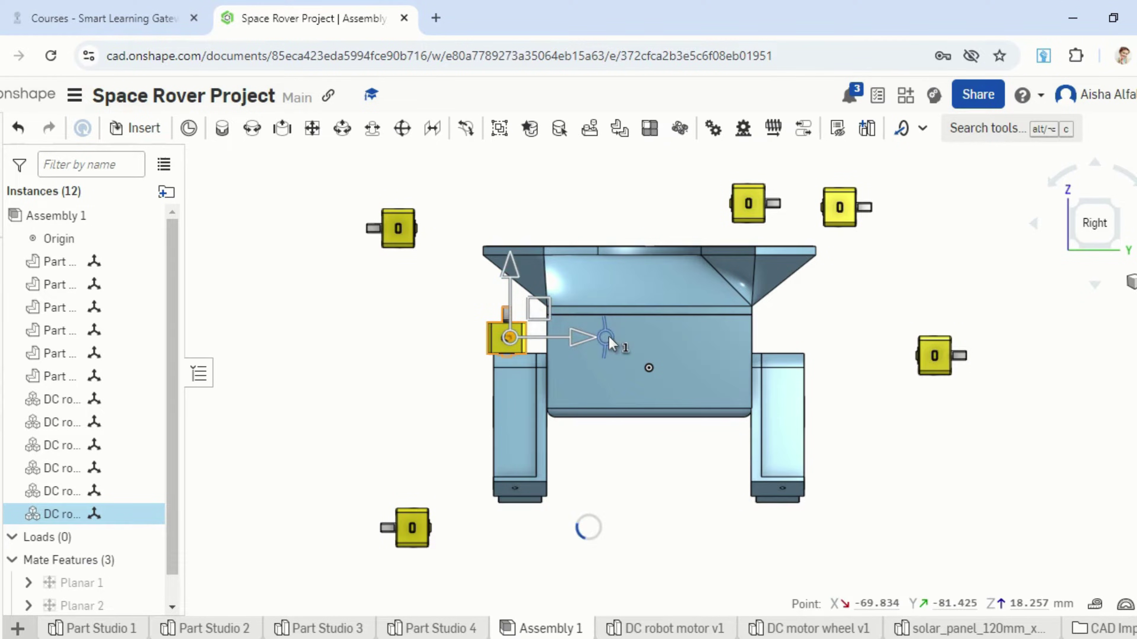
left_click_drag(605, 336, 510, 283)
left_click(429, 383)
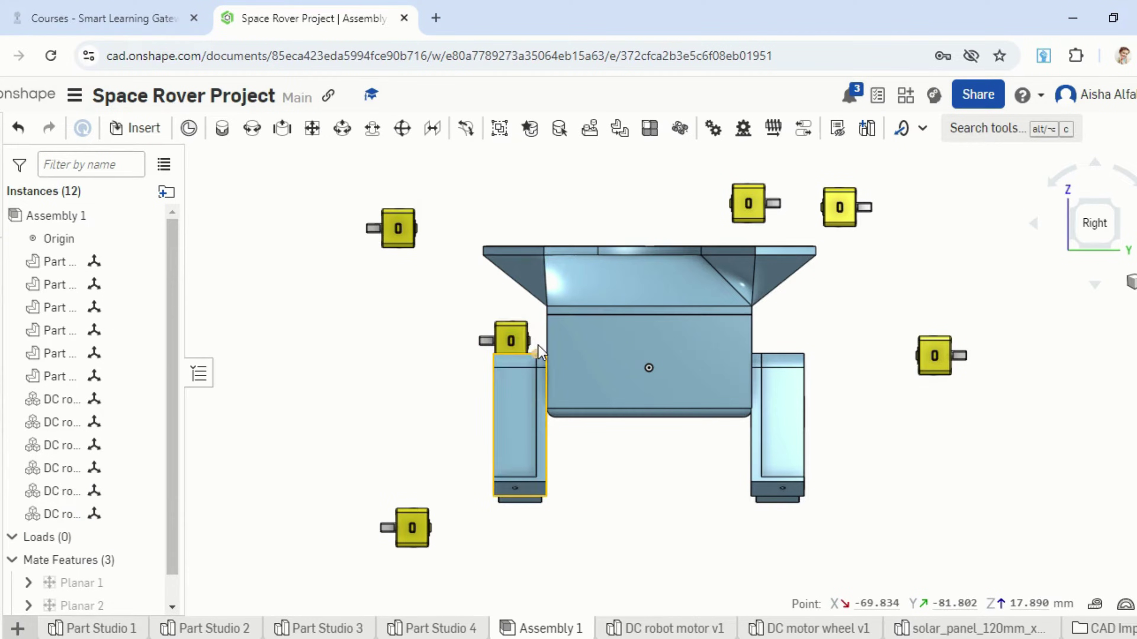
left_click_drag(515, 338, 362, 324)
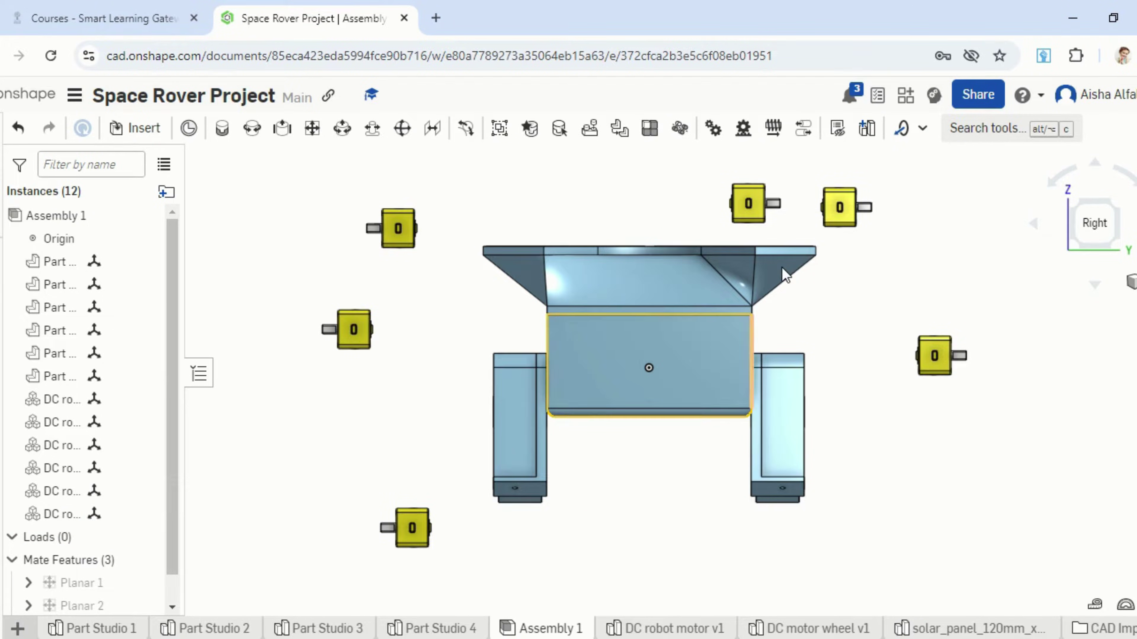
Arrange the three positive Y motors in a spaced column beside the rover, clear of the body and legs.
left_click_drag(934, 356, 886, 527)
left_click_drag(847, 217, 917, 394)
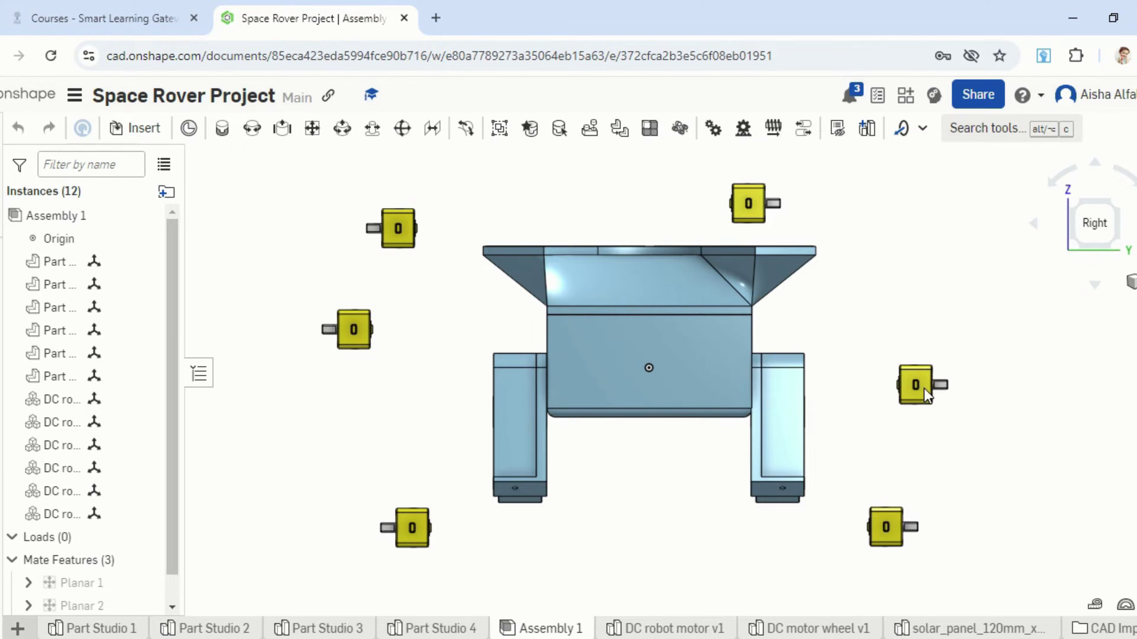
left_click_drag(763, 207, 921, 282)
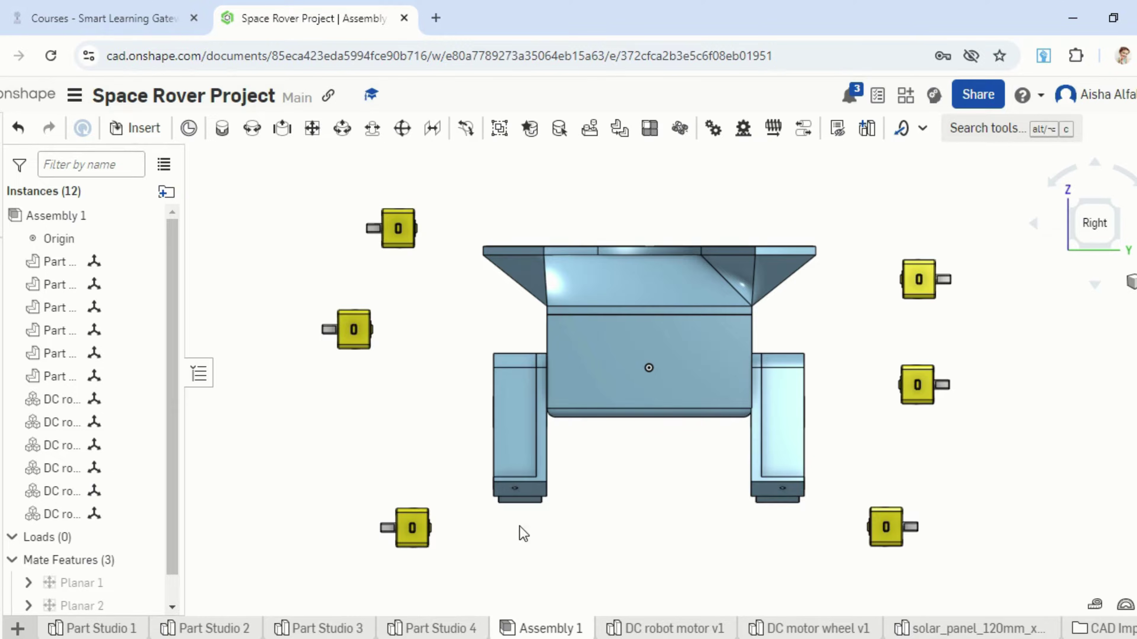
Add a planar mate between the lowest negative Y motor's narrow underside face and the inner face of the front leg's channel.
right_click_drag(532, 416, 537, 457)
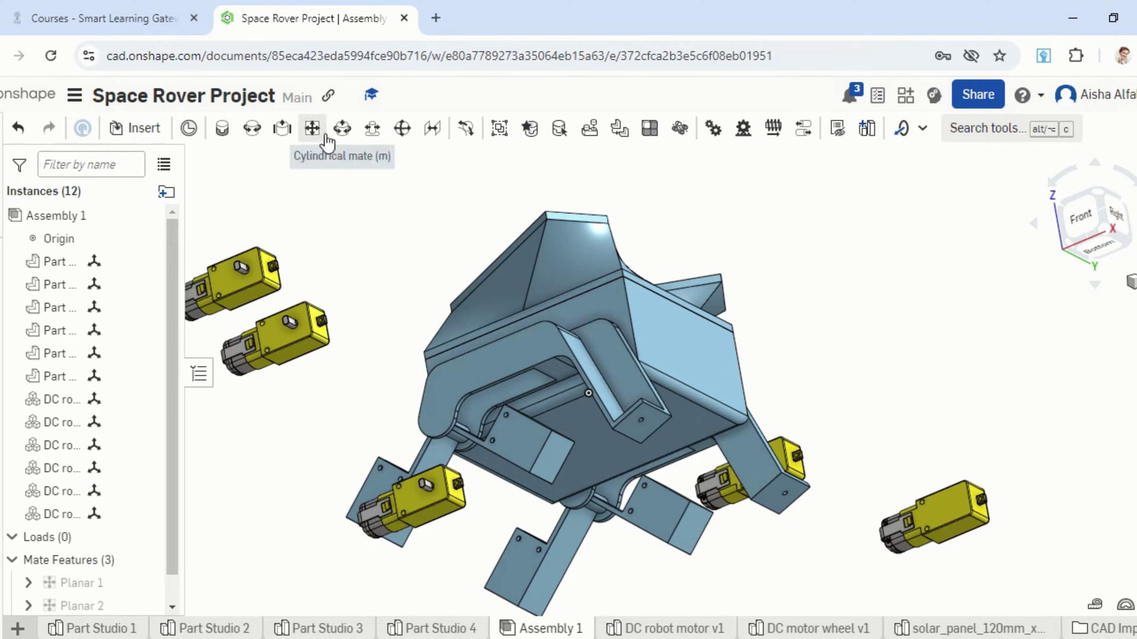
left_click(312, 129)
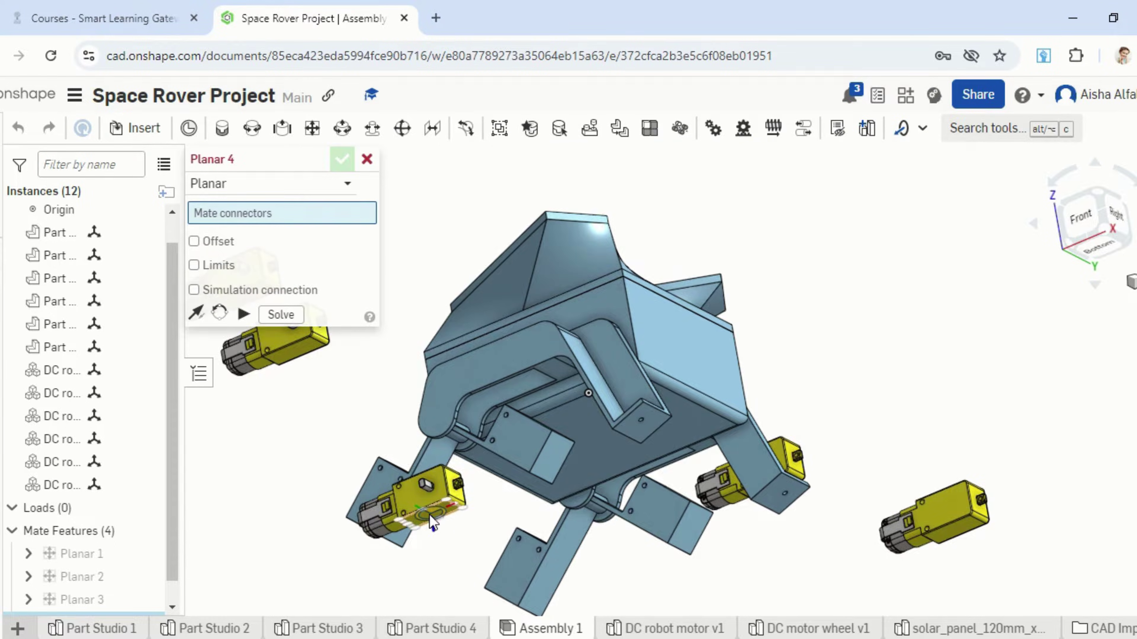
scroll(429, 514, "up", 5)
left_click(432, 519)
scroll(530, 489, "down", 5)
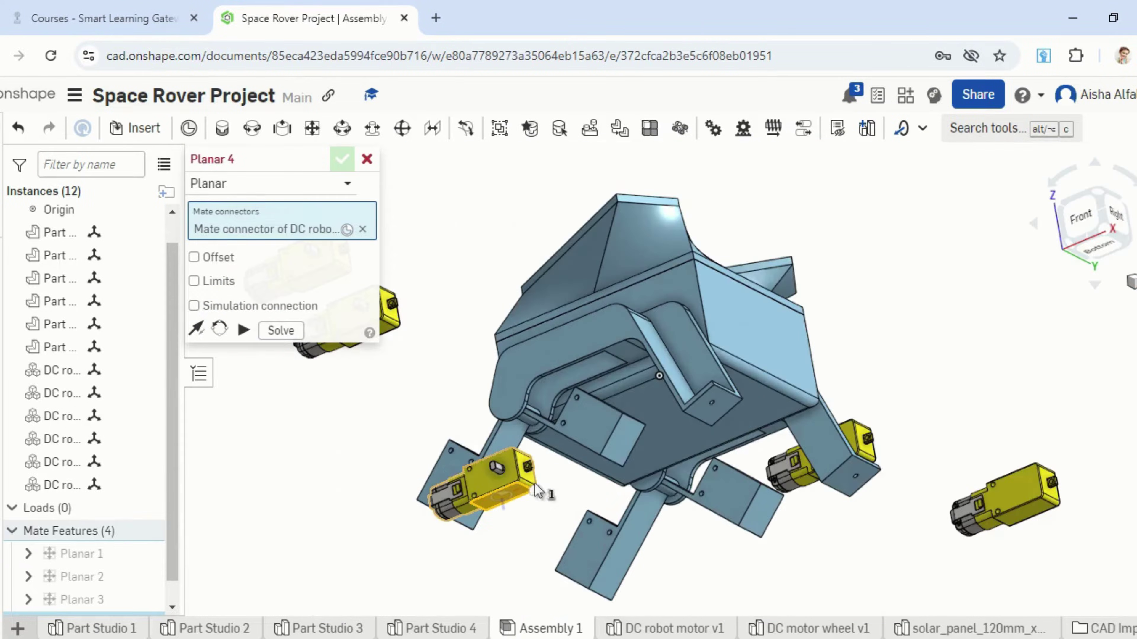
right_click_drag(627, 444, 689, 430)
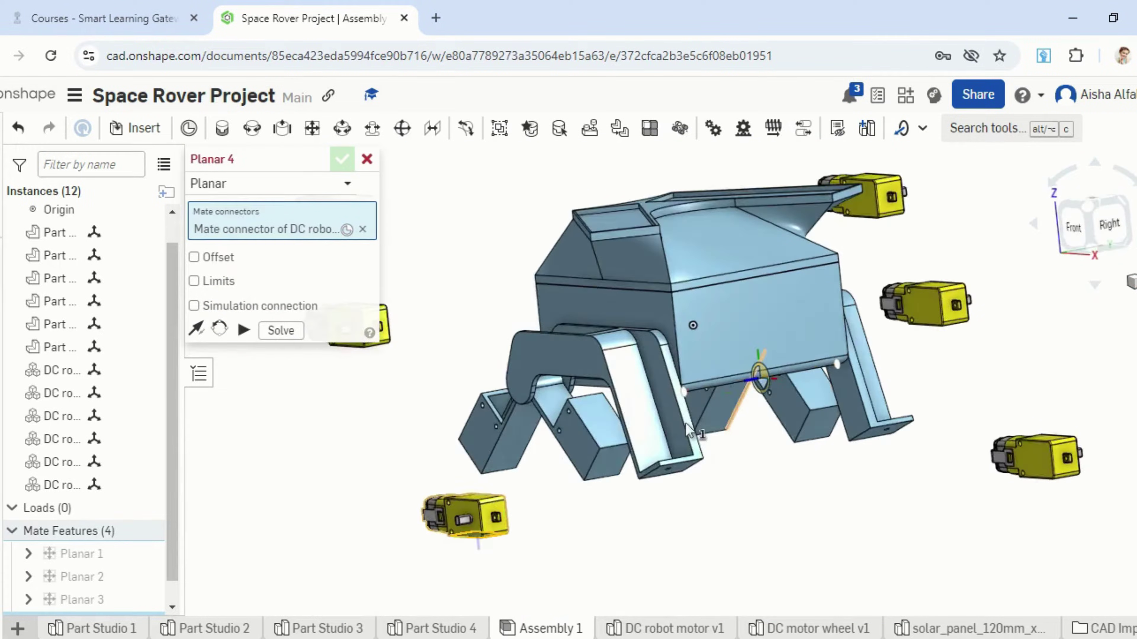
left_click(640, 418)
left_click(1065, 242)
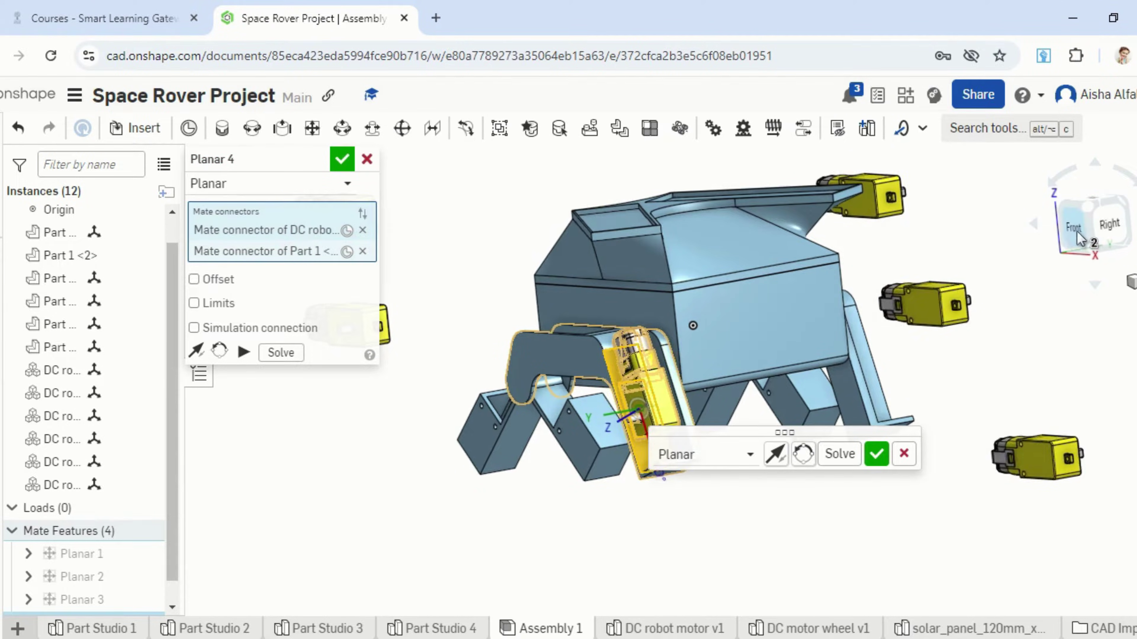
right_click_drag(948, 475, 923, 436)
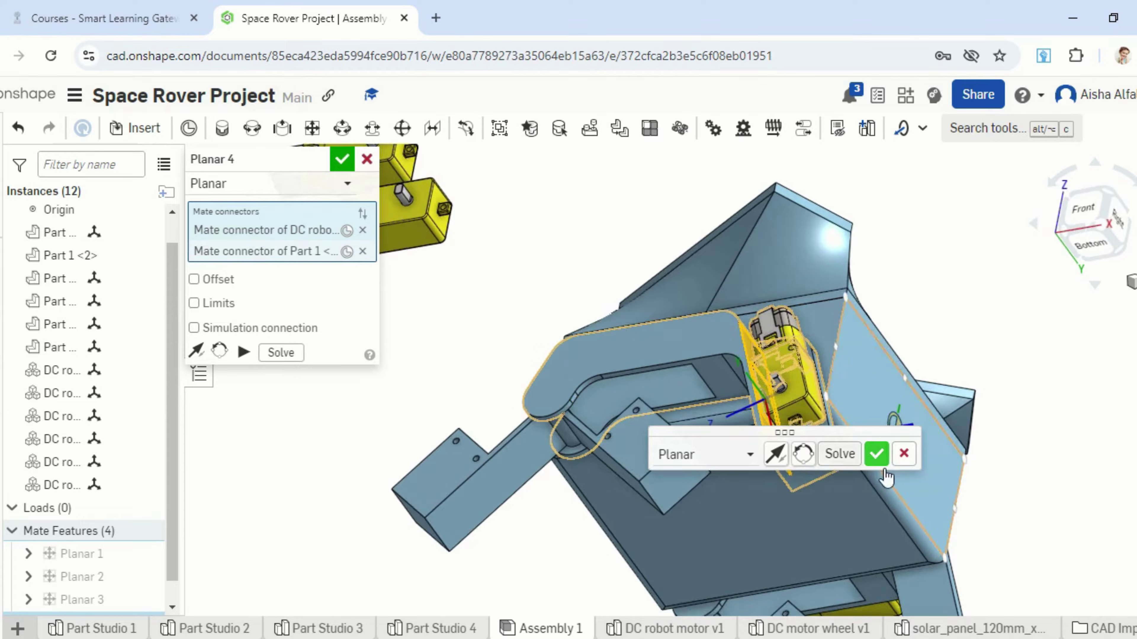
left_click(876, 453)
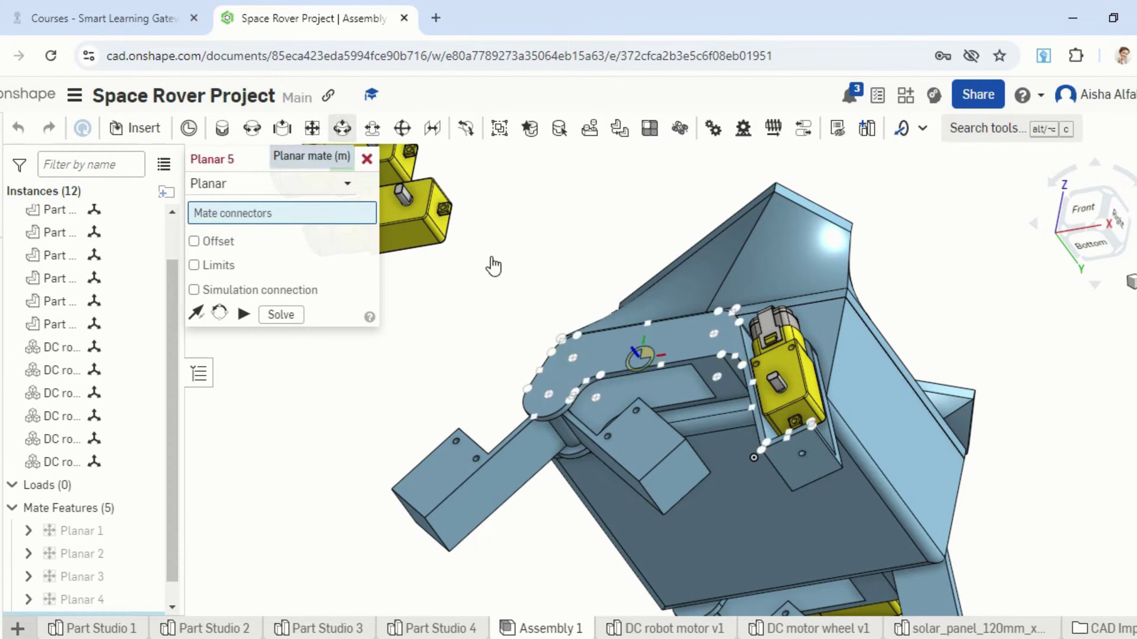
Add a planar mate between that motor's end face and the inside of the leg's end plate, and finish mating.
scroll(799, 431, "up", 3)
scroll(799, 431, "up", 5)
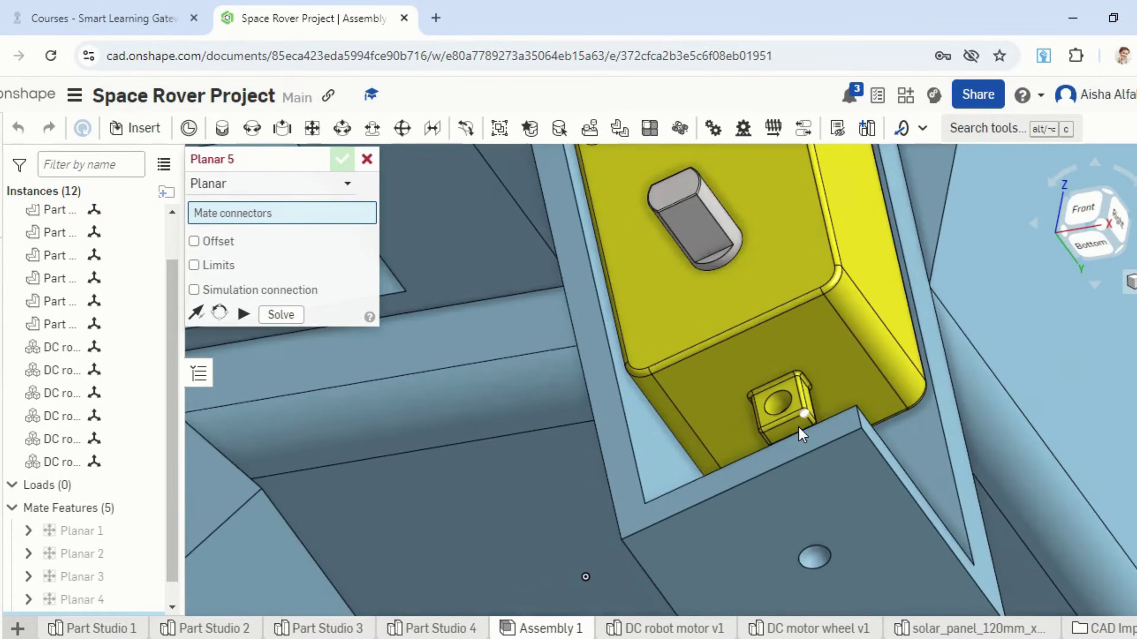
left_click(811, 309)
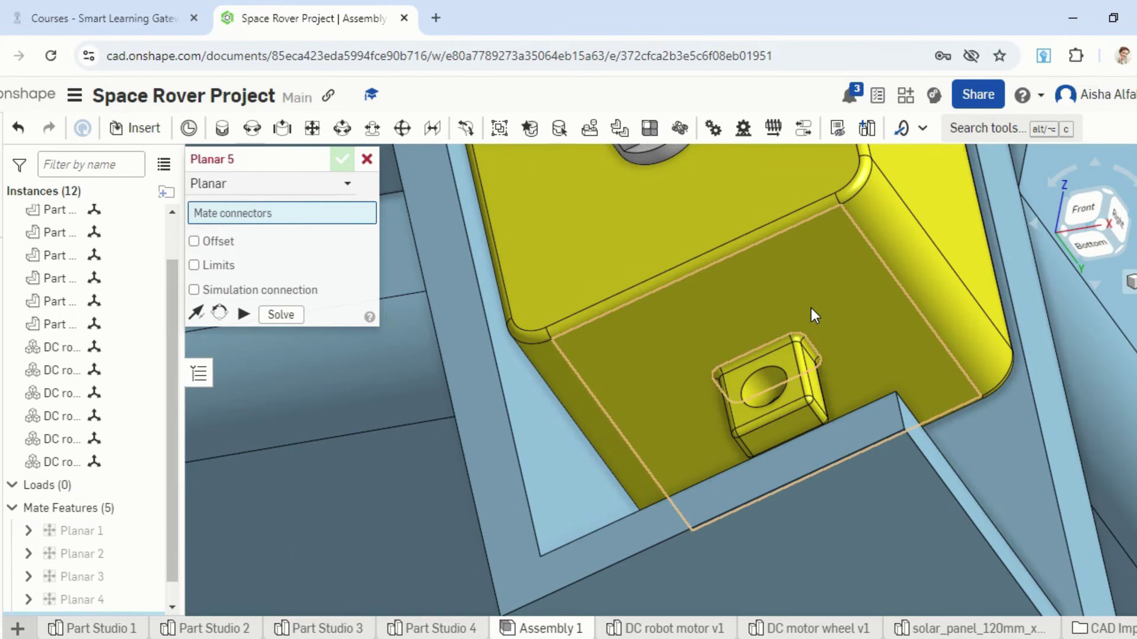
scroll(811, 309, "down", 4)
right_click_drag(811, 308, 853, 398)
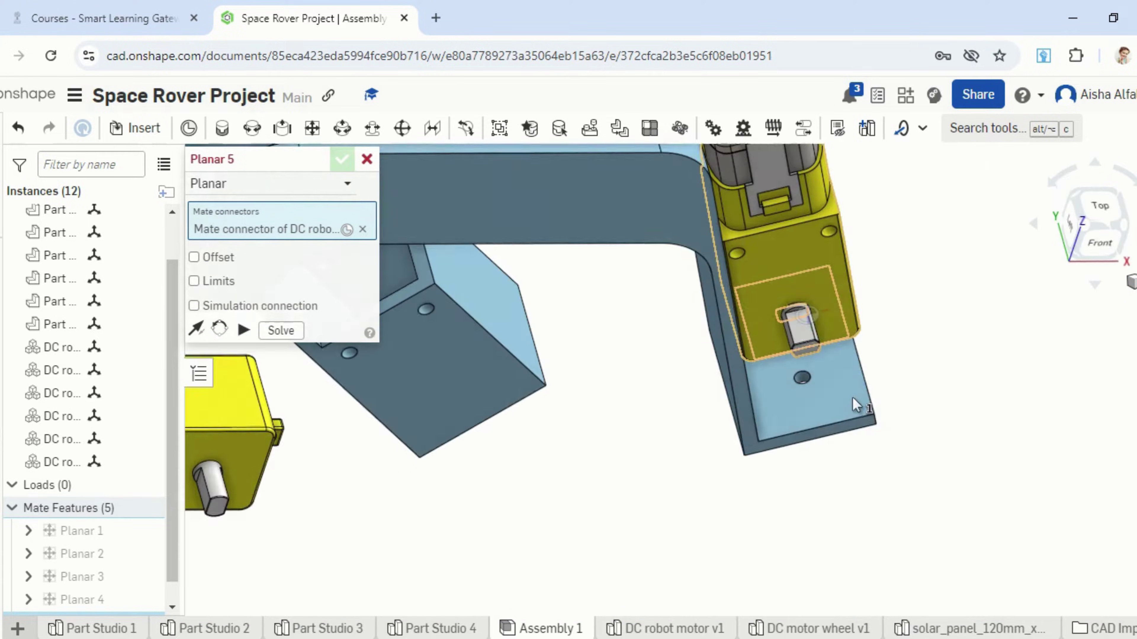
left_click(823, 393)
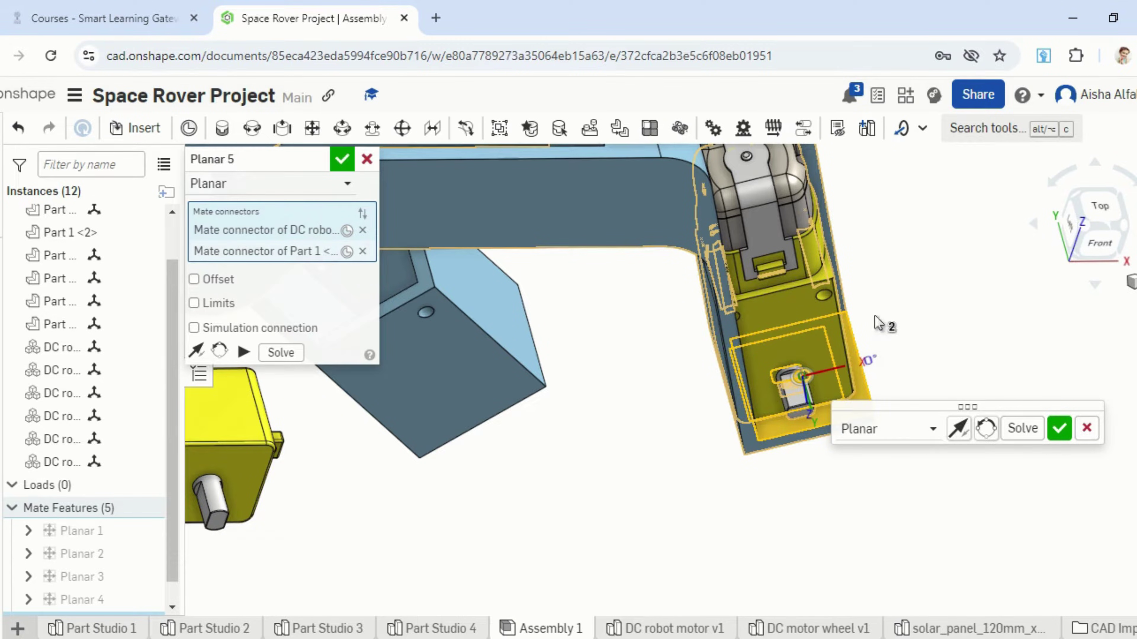
left_click(1059, 428)
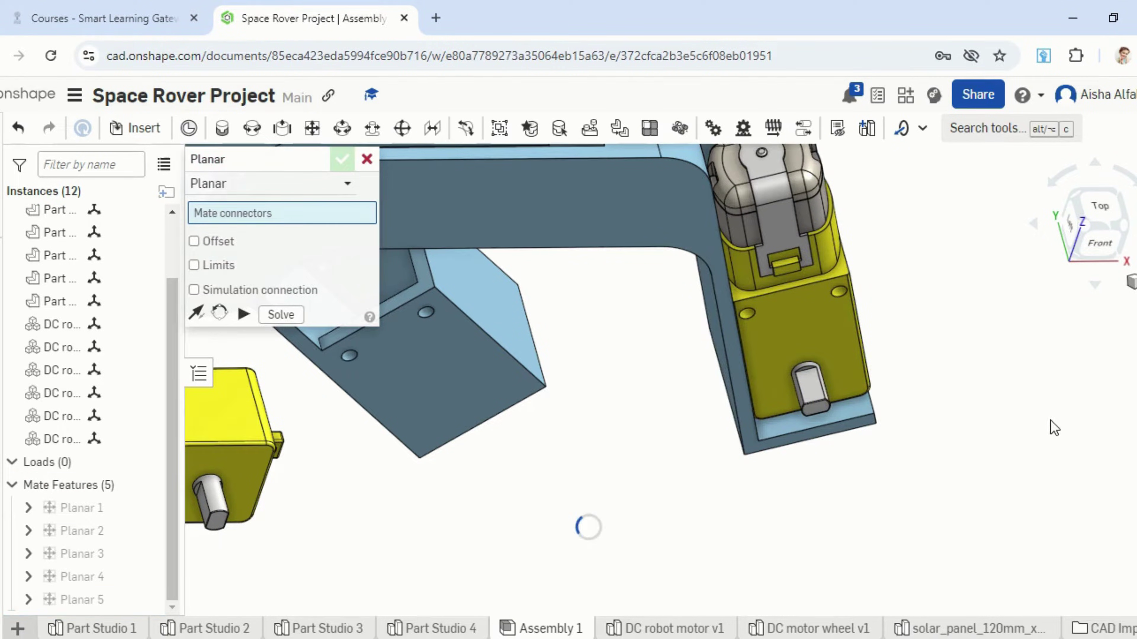
right_click_drag(1058, 426, 1003, 413)
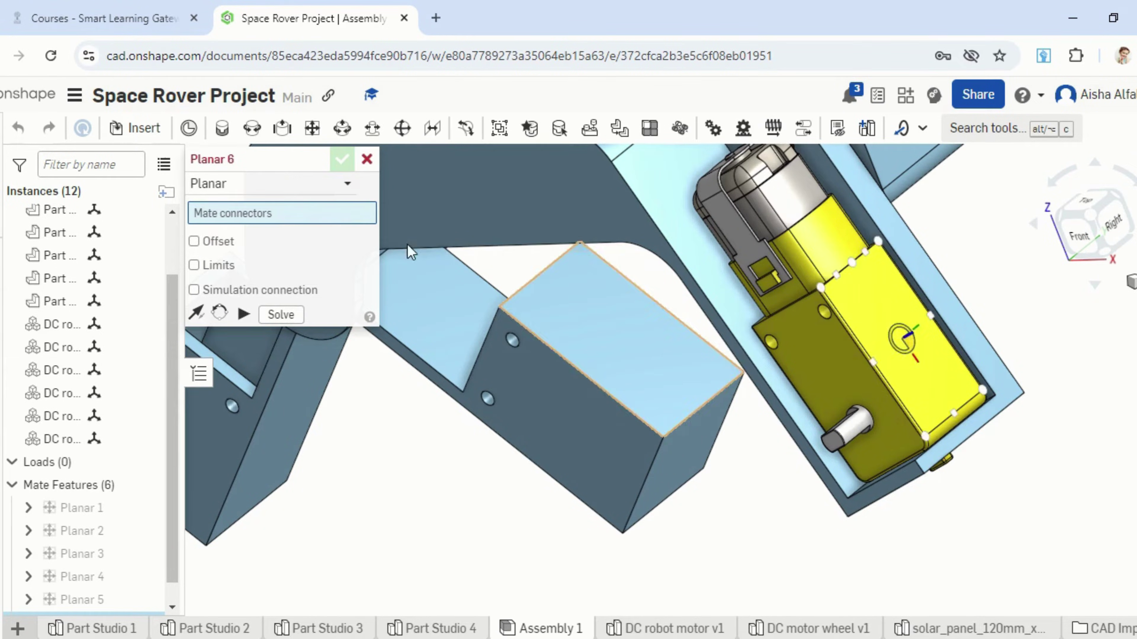
left_click(367, 159)
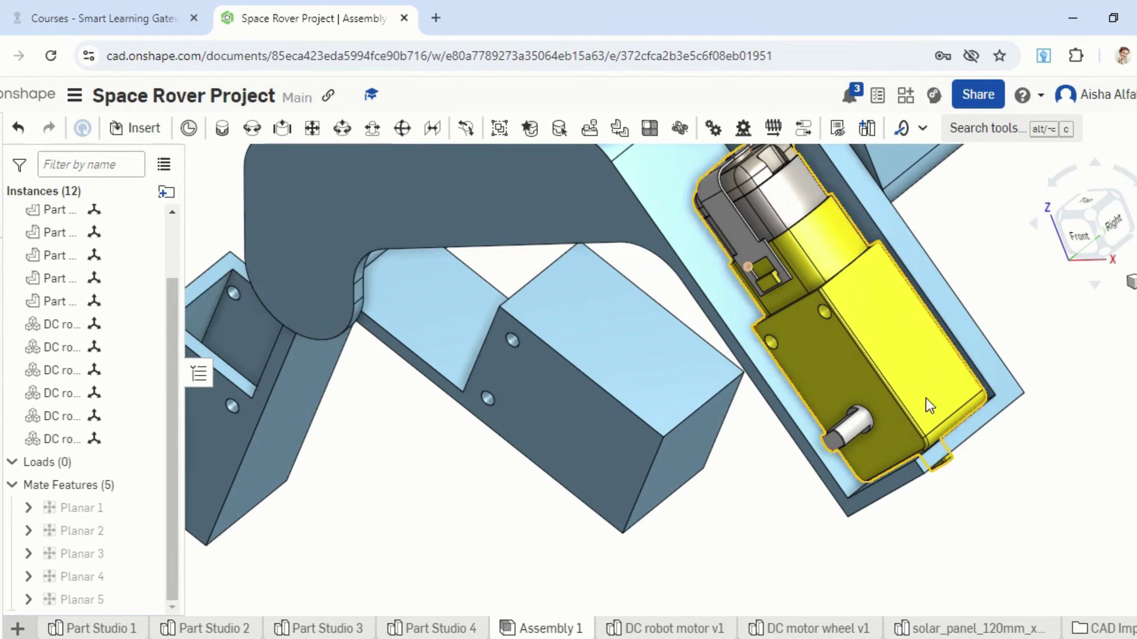
left_click(951, 390)
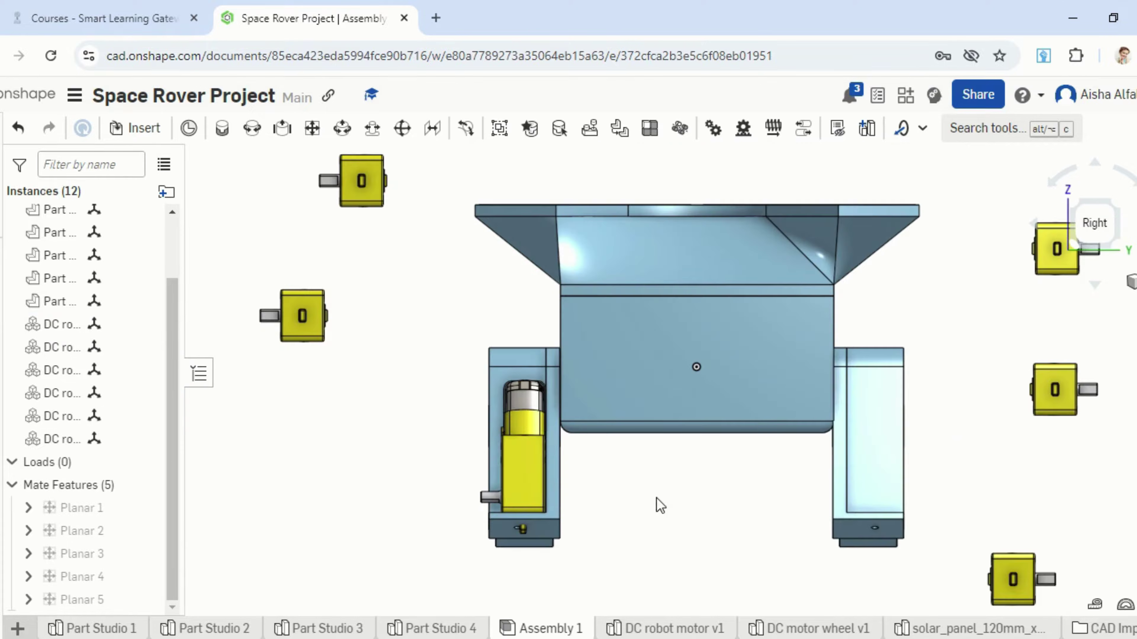
right_click_drag(654, 499, 615, 495)
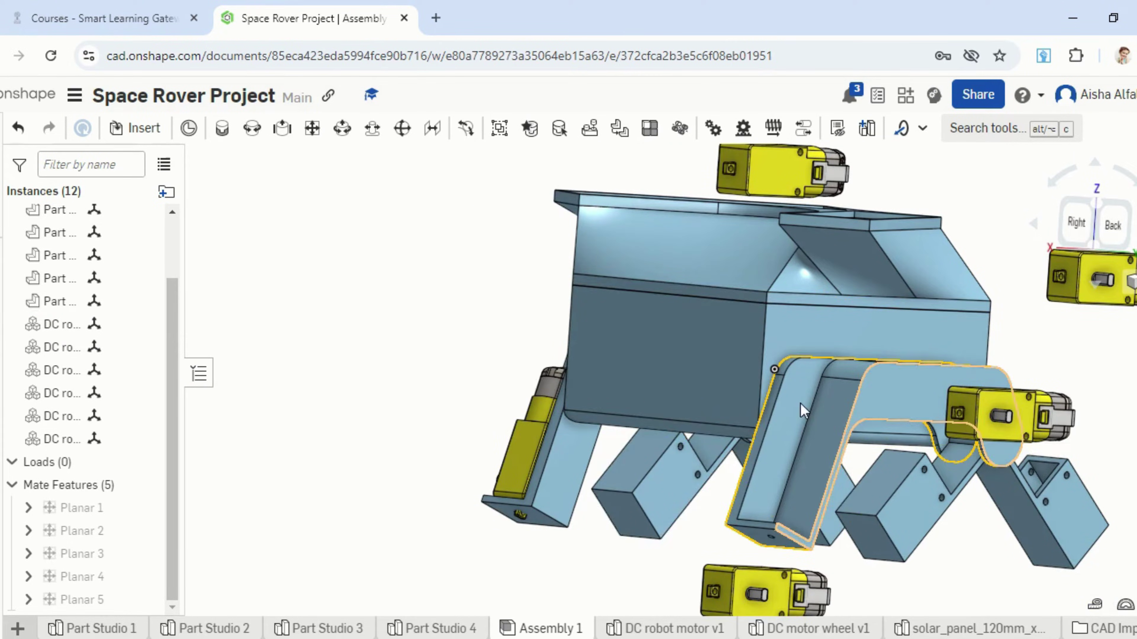
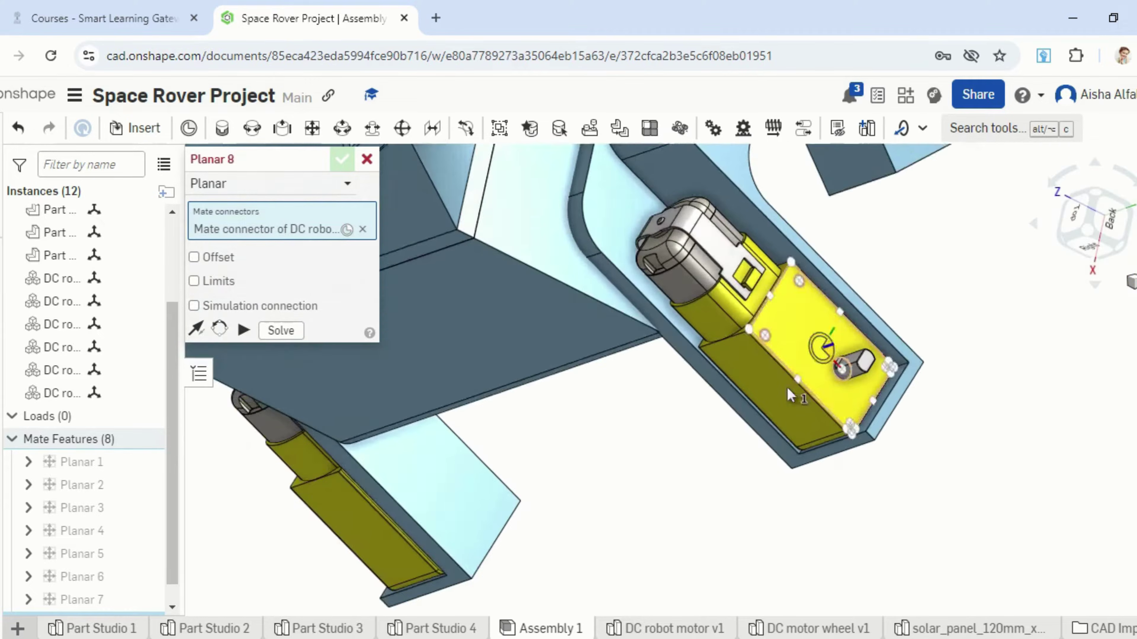
Complete the planar mate between the selected motor face and the inner face of the positive Y bracket's motor holder, and finish mating.
scroll(619, 511, "up", 3)
scroll(619, 511, "down", 7)
right_click_drag(918, 326, 909, 382)
scroll(680, 368, "up", 5)
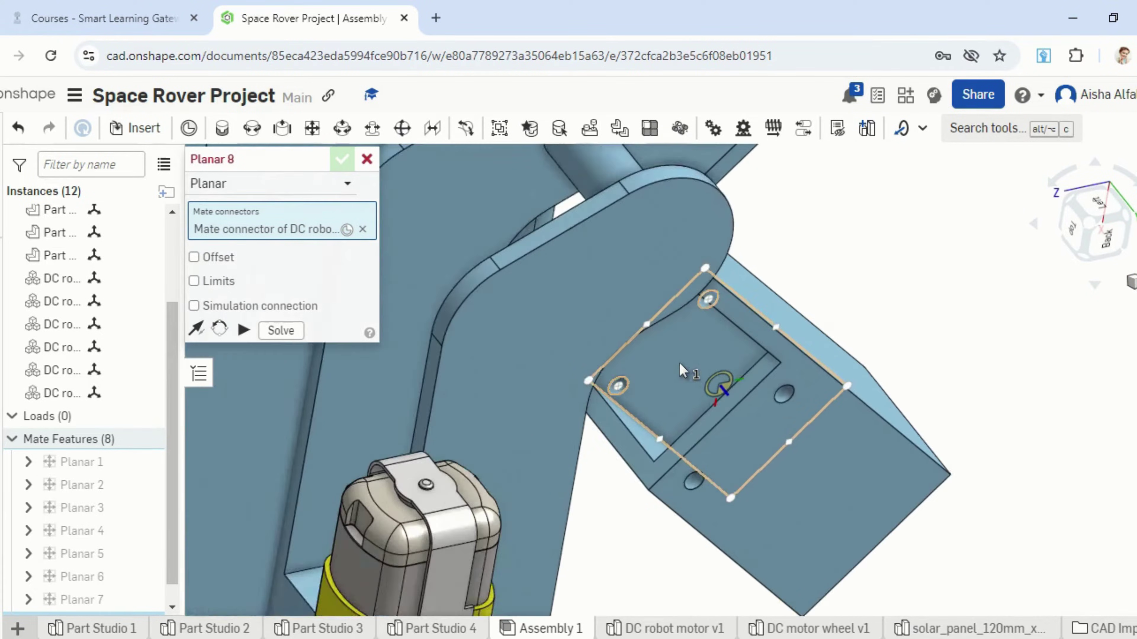
left_click(743, 385)
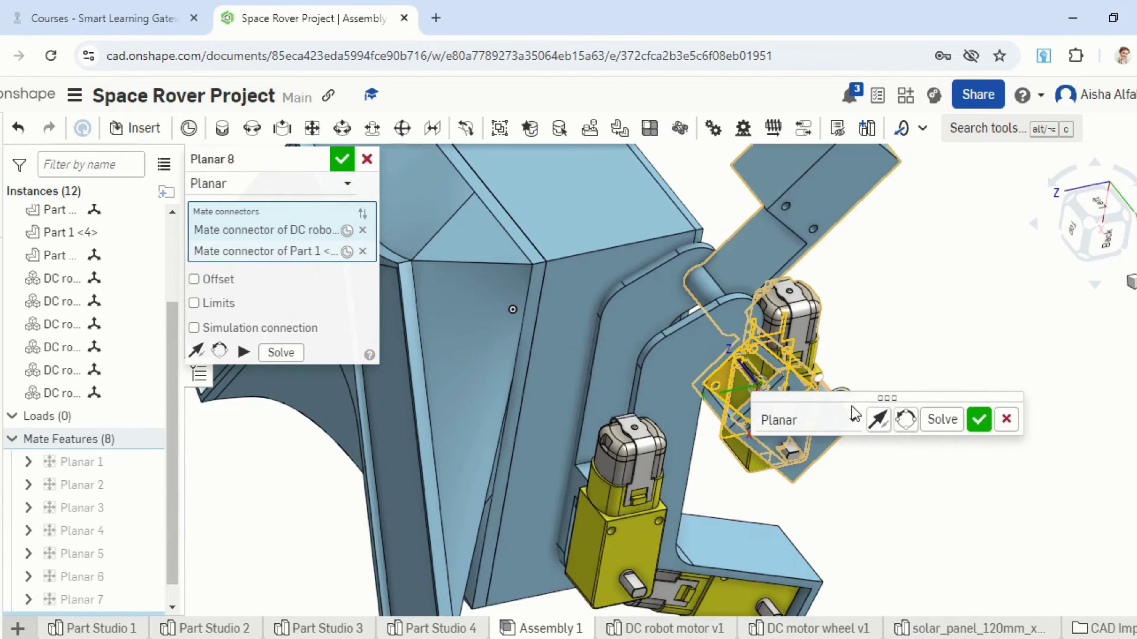
left_click(1095, 224)
scroll(714, 420, "down", 3)
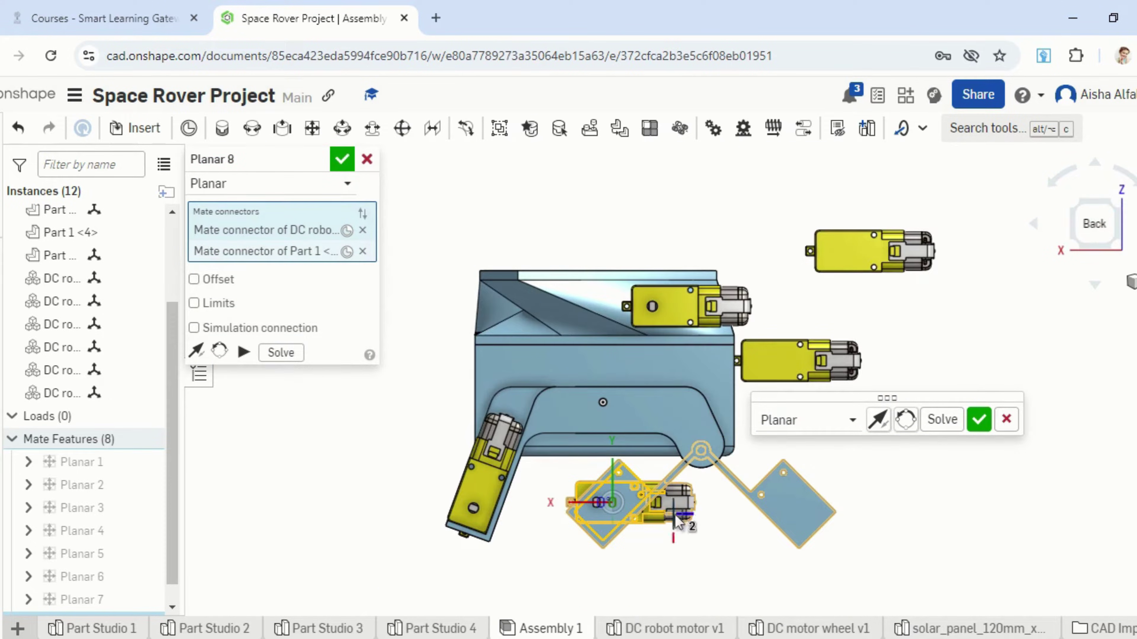
scroll(652, 554, "down", 4)
scroll(642, 558, "up", 5)
scroll(637, 484, "down", 3)
scroll(635, 448, "up", 5)
right_click_drag(635, 448, 648, 372)
scroll(691, 375, "down", 4)
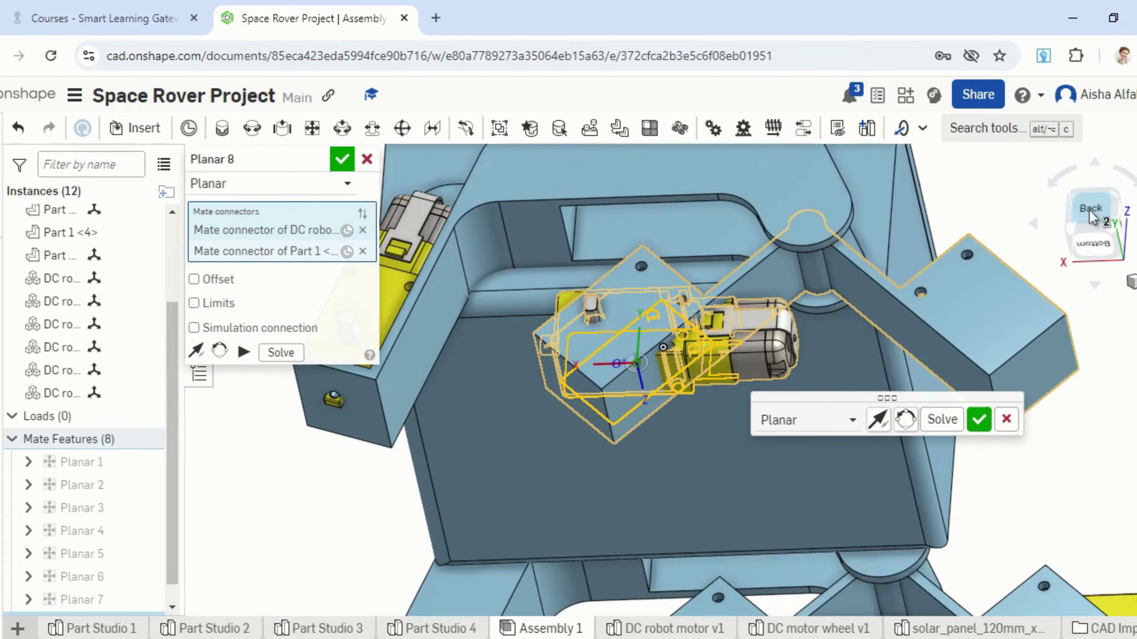
left_click(1093, 212)
left_click(978, 419)
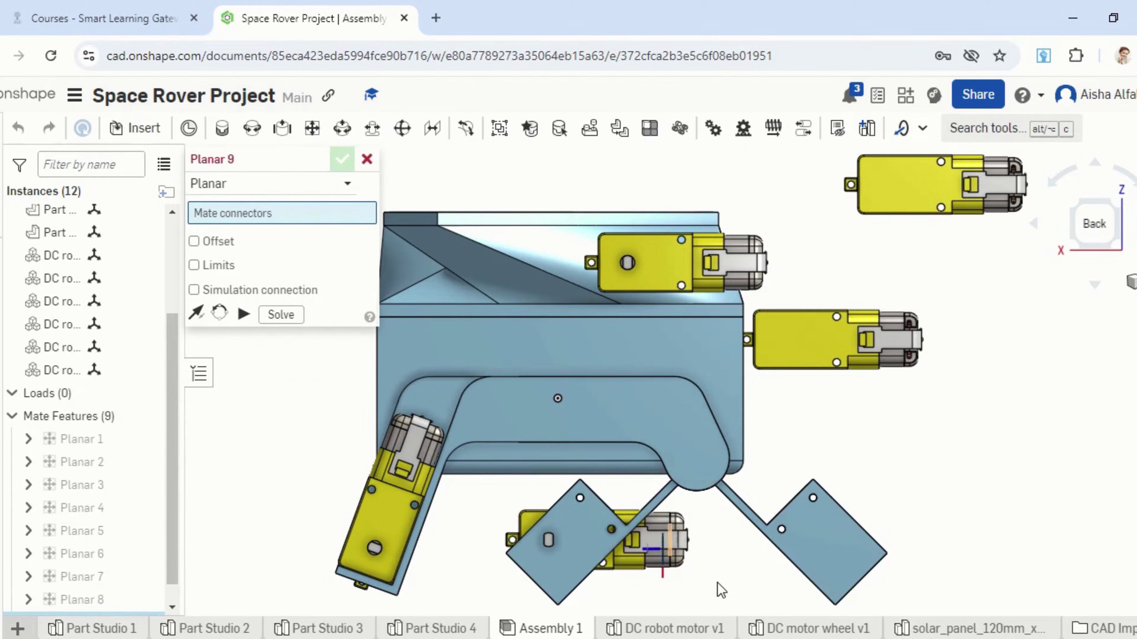
key("Escape")
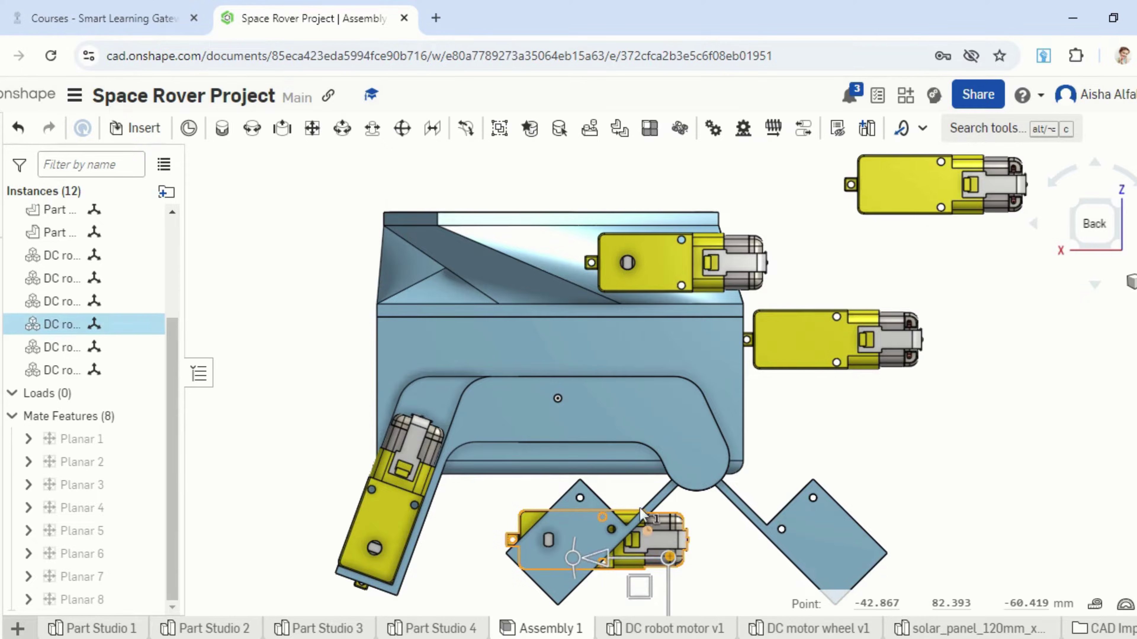
Rotate the motor at the positive Y bracket 45 degrees to align it with the angled motor holder, and clear the selection.
left_click_drag(569, 561, 577, 597)
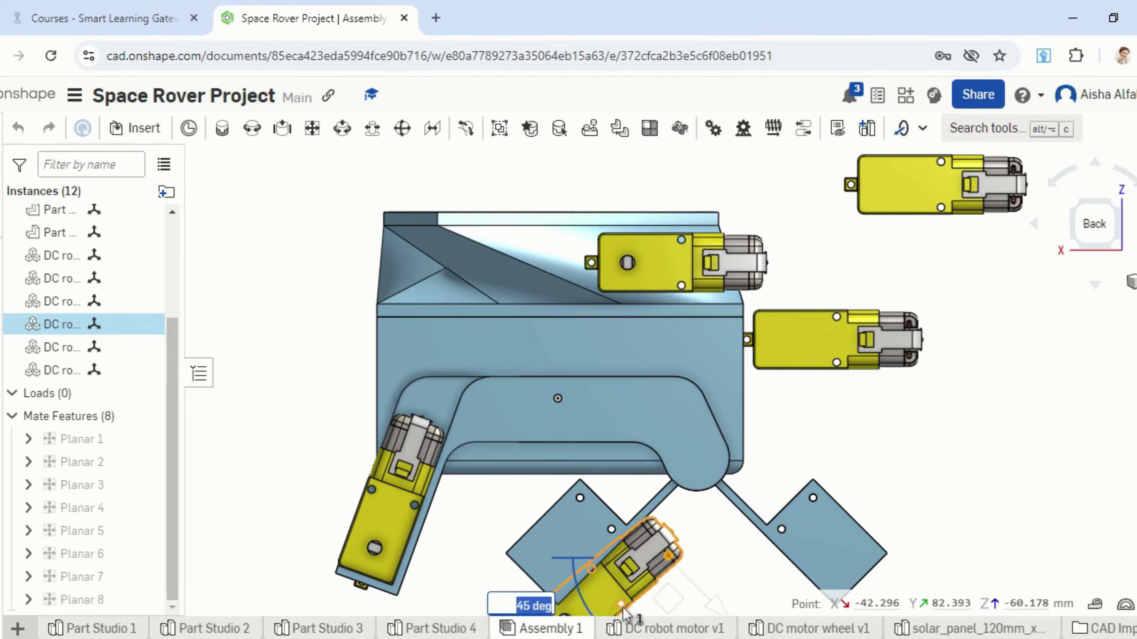
left_click(716, 535)
Add a planar mate between the rotated motor's end face and the inner end face of the positive Y bracket's motor holder nearest the leg.
scroll(717, 535, "down", 3)
right_click_drag(681, 583, 717, 554)
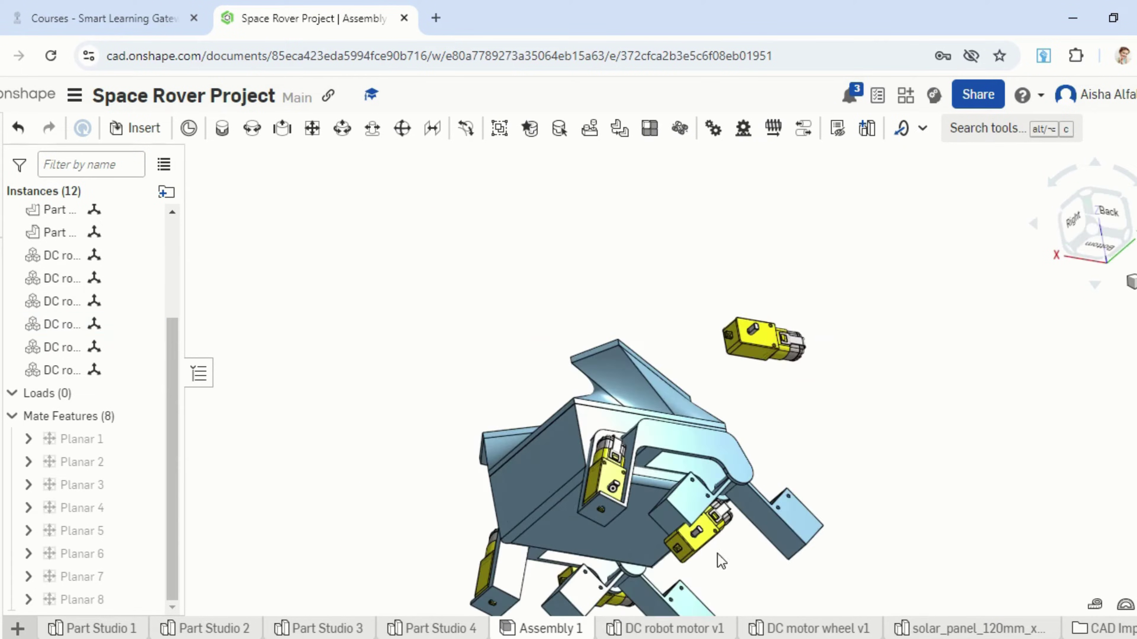
left_click(312, 129)
scroll(716, 528, "up", 5)
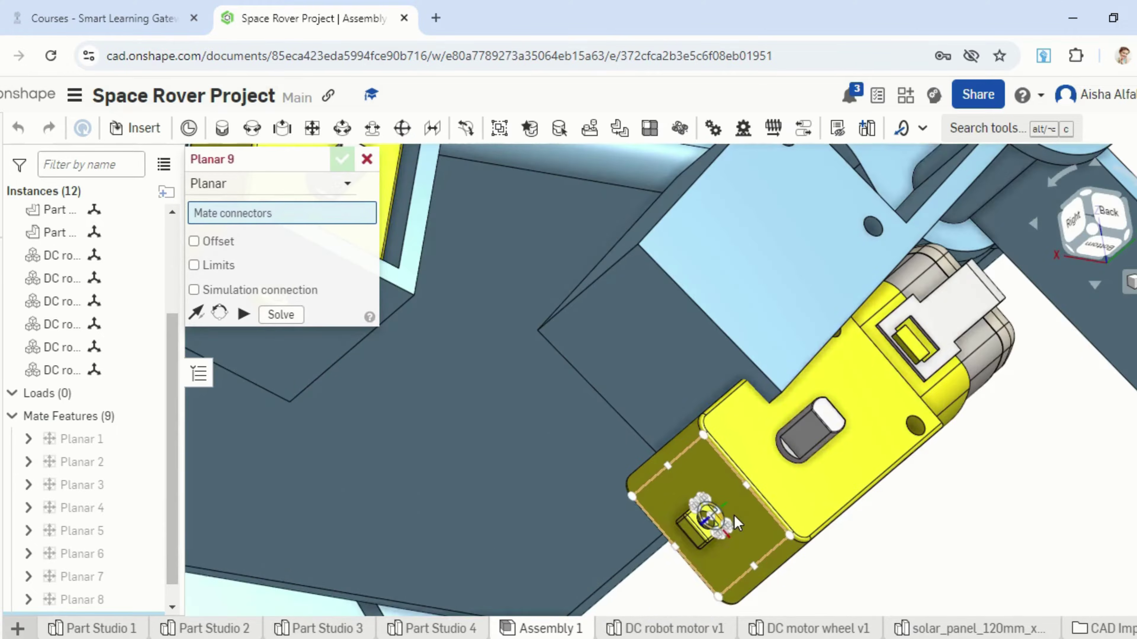
left_click(734, 516)
scroll(734, 515, "down", 3)
right_click_drag(807, 468, 728, 539)
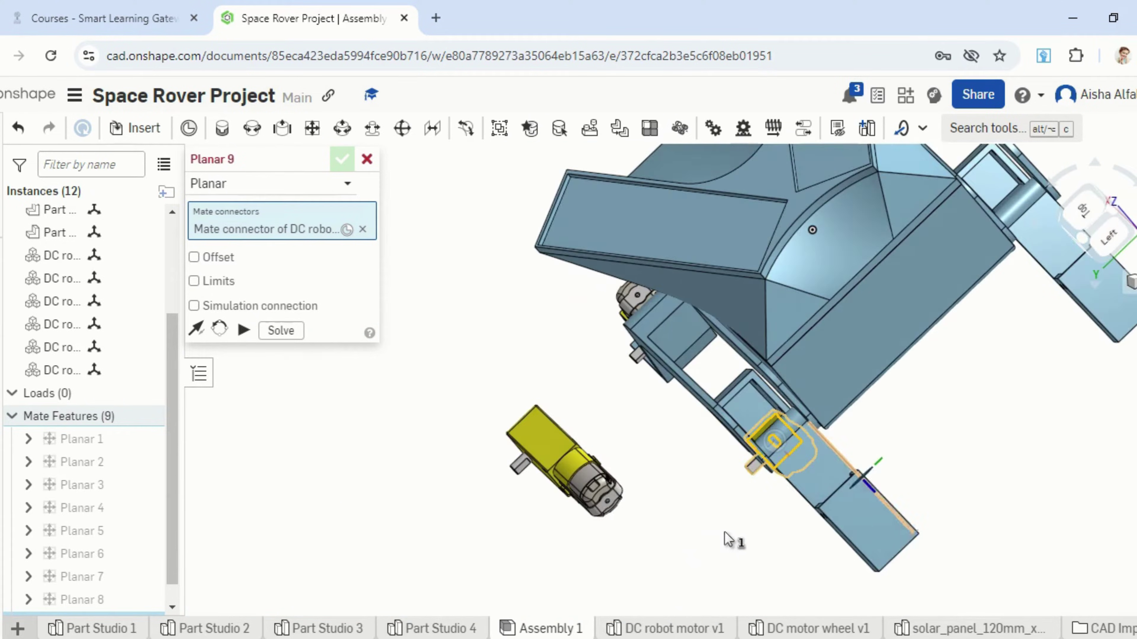
left_click(756, 414)
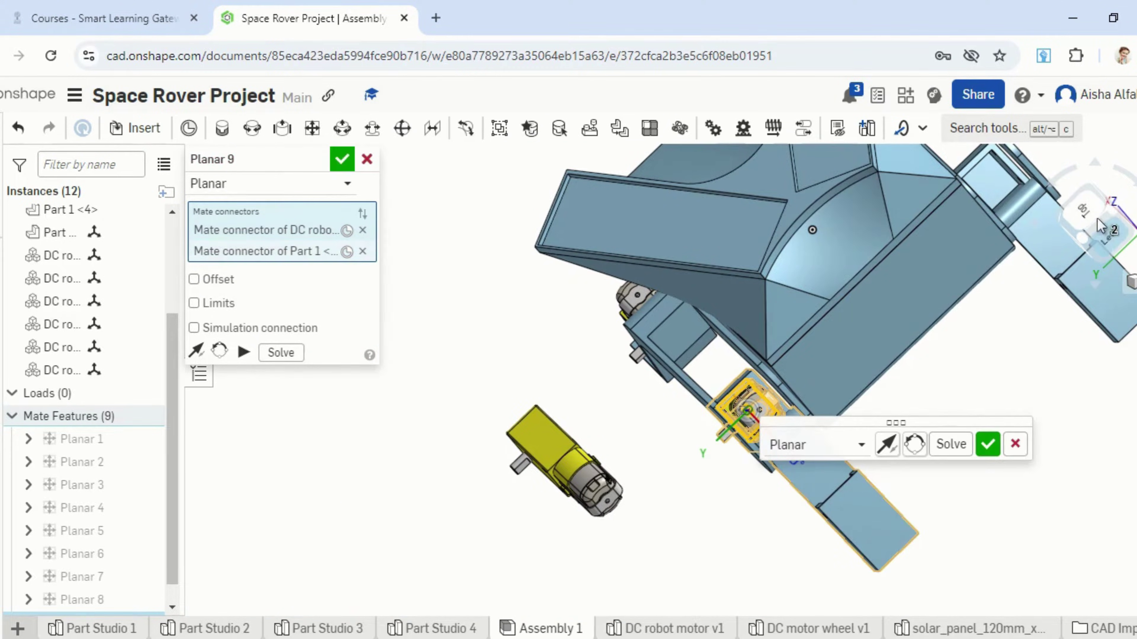
left_click(1081, 238)
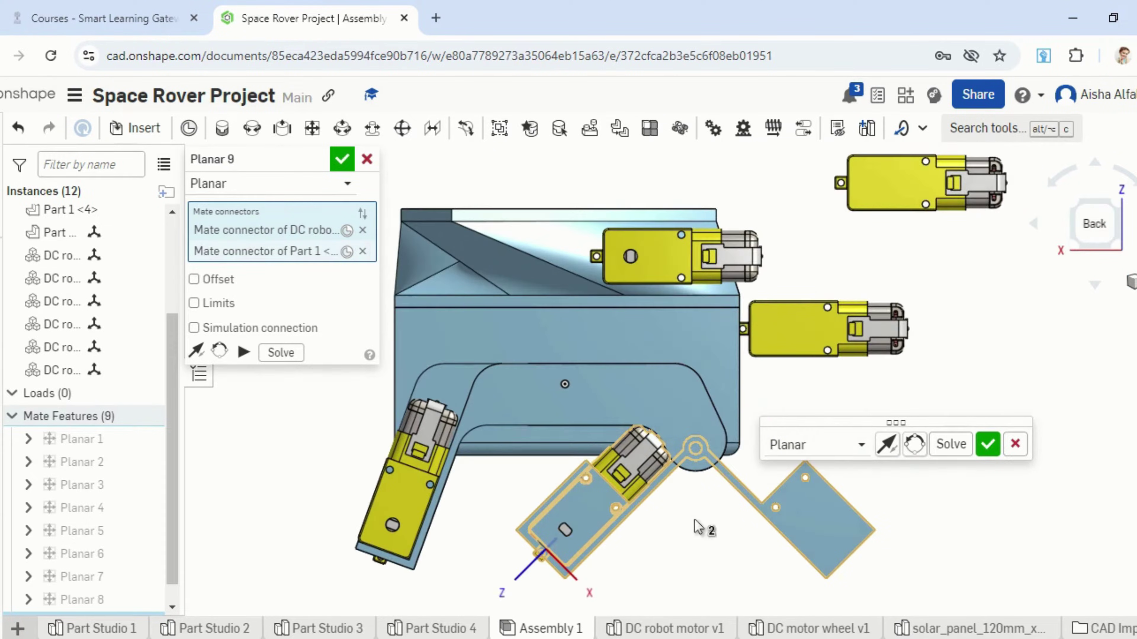
left_click(343, 158)
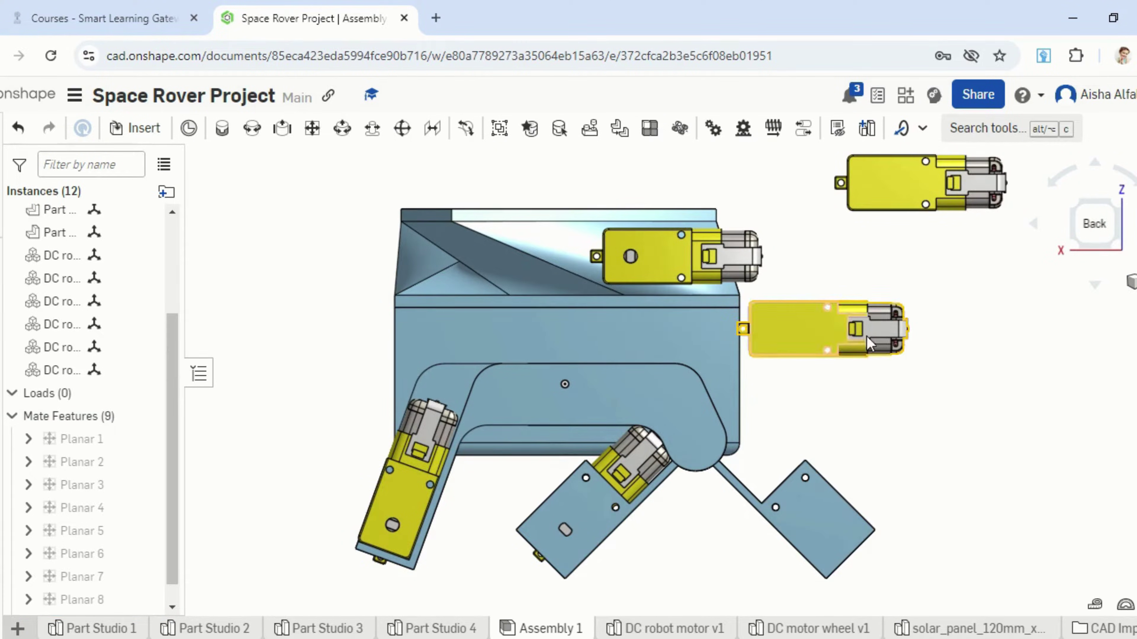
Add a planar mate between a free motor's broad face opposite the shaft and the inner face of the positive Y bracket's outer motor holder, and finish mating.
right_click_drag(869, 344, 922, 331)
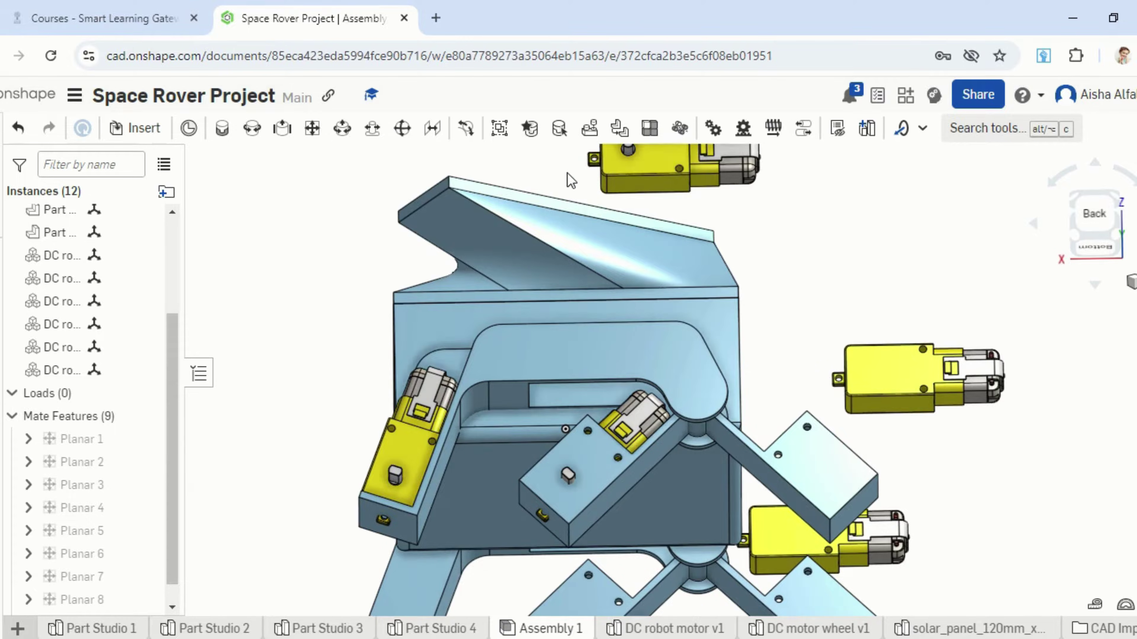
left_click(312, 128)
right_click_drag(707, 251, 920, 432)
left_click(923, 335)
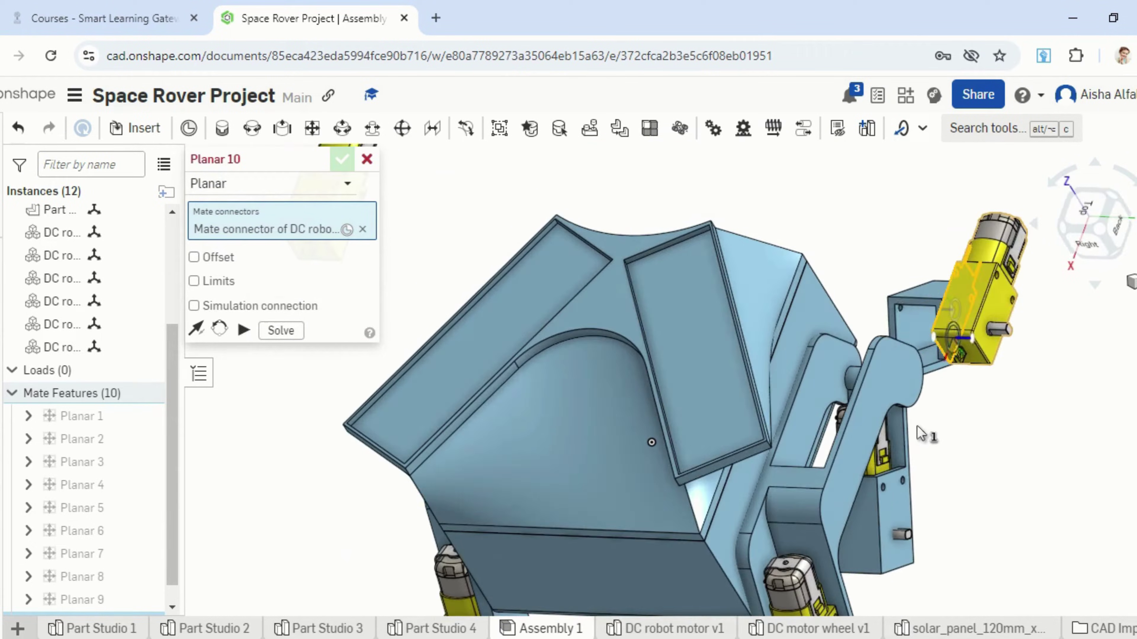
left_click(917, 336)
left_click(1085, 234)
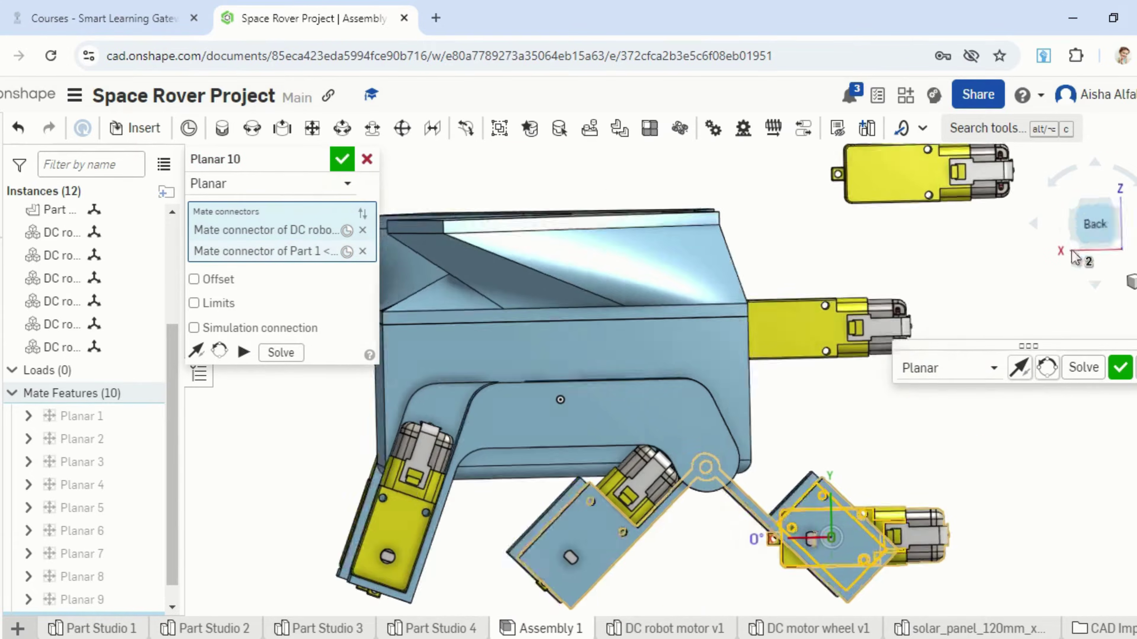
left_click(1120, 368)
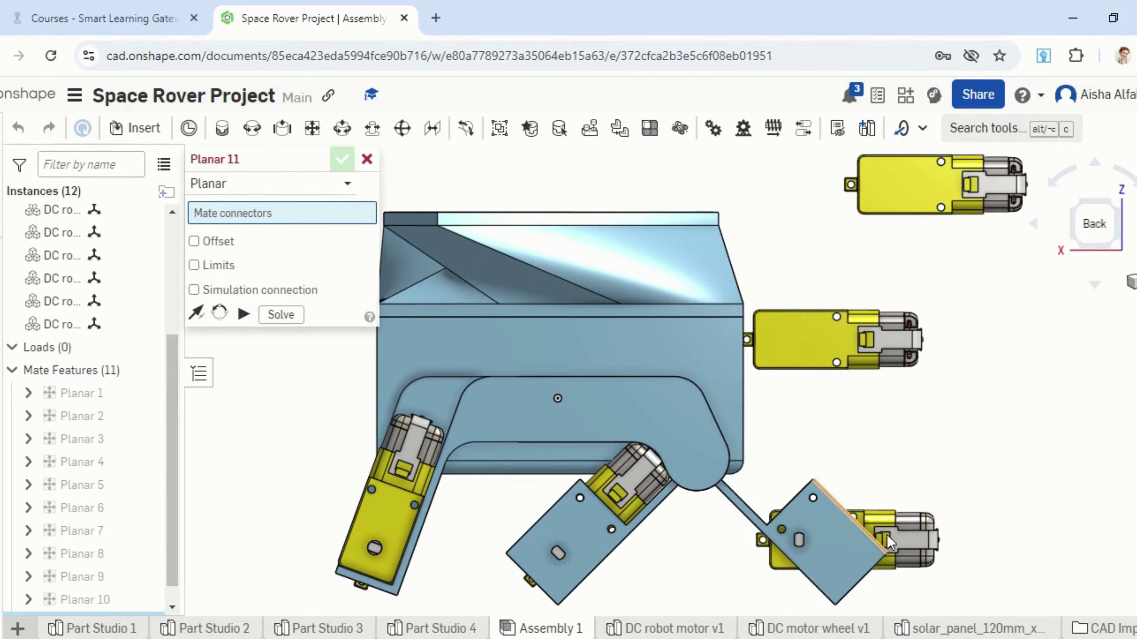
left_click(920, 533)
key("Escape")
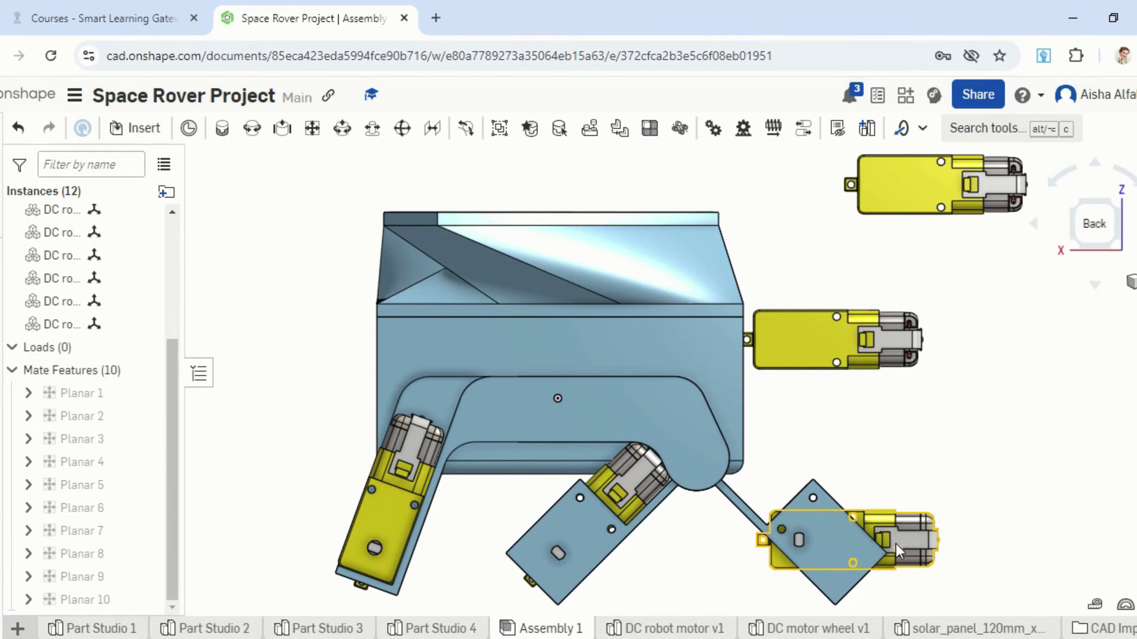
Rotate the motor at the positive Y bracket's outer holder about 140 degrees to match the holder's angle, and clear the selection.
left_click_drag(833, 597, 939, 601)
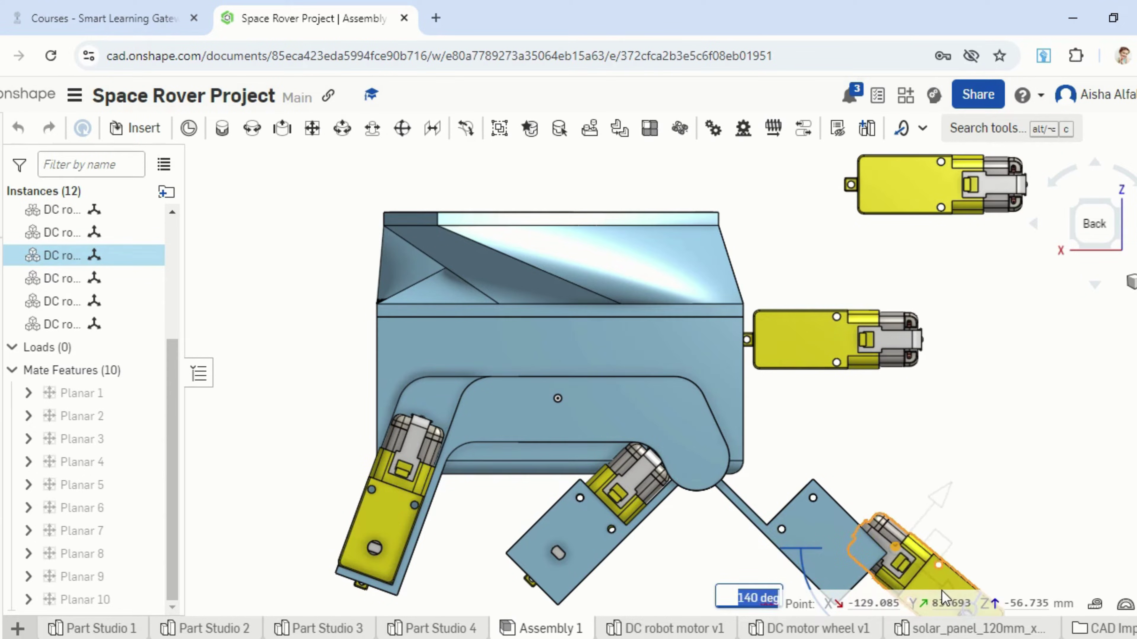
left_click(1032, 464)
Add a planar mate between the outer positive Y motor's end face and the inner end face of its angled holder.
scroll(1021, 464, "down", 3)
right_click_drag(1037, 553, 986, 532)
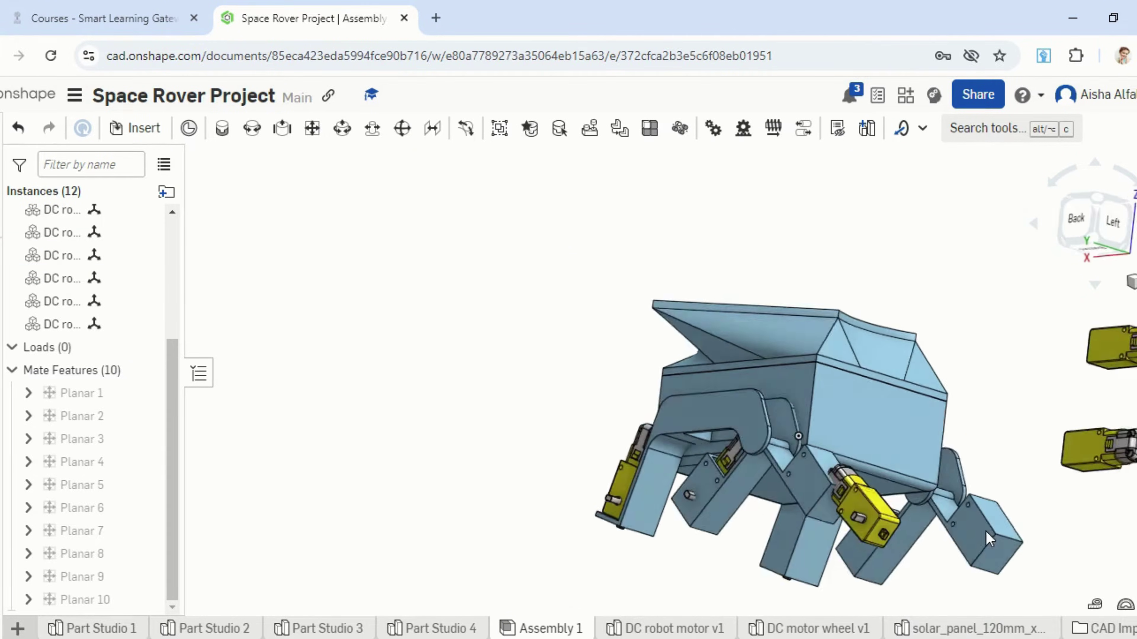
scroll(827, 543, "up", 6)
left_click(312, 129)
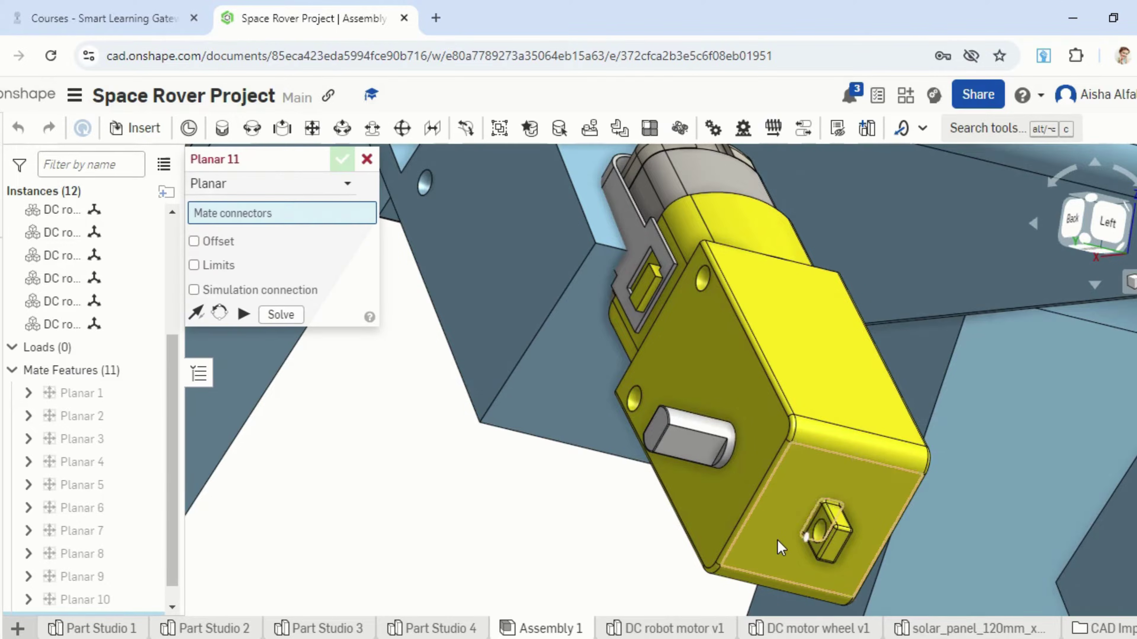
left_click(825, 532)
scroll(826, 536, "down", 5)
right_click_drag(825, 535, 761, 538)
scroll(715, 519, "up", 6)
left_click(682, 495)
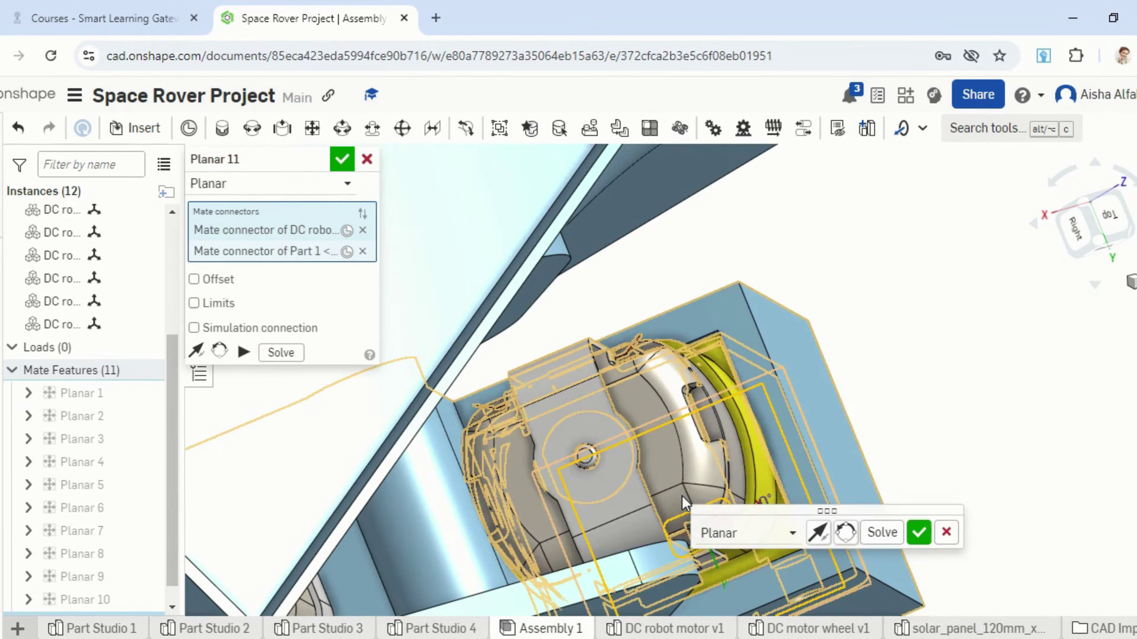
left_click(919, 533)
Add a planar mate between one remaining free motor's broad face and the inner face of the negative Y bracket's holder nearest the leg, and finish mating.
scroll(929, 386, "down", 6)
right_click_drag(996, 465, 962, 416)
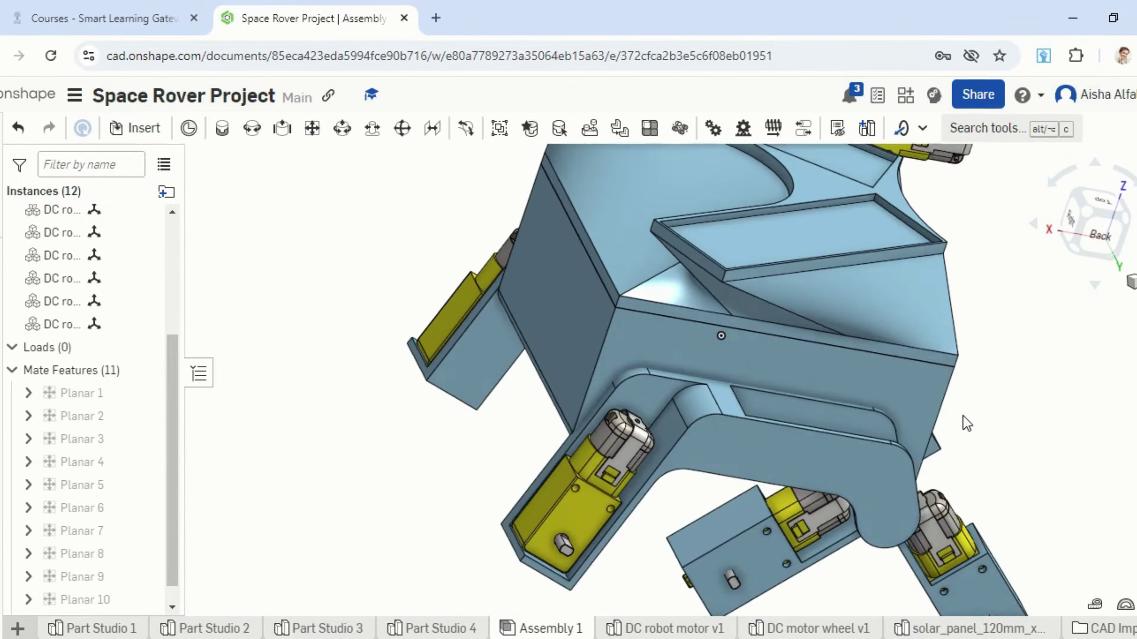
scroll(962, 416, "down", 3)
left_click(1085, 244)
right_click_drag(814, 485, 1058, 380)
scroll(889, 422, "down", 5)
right_click_drag(889, 423, 839, 491)
key("p")
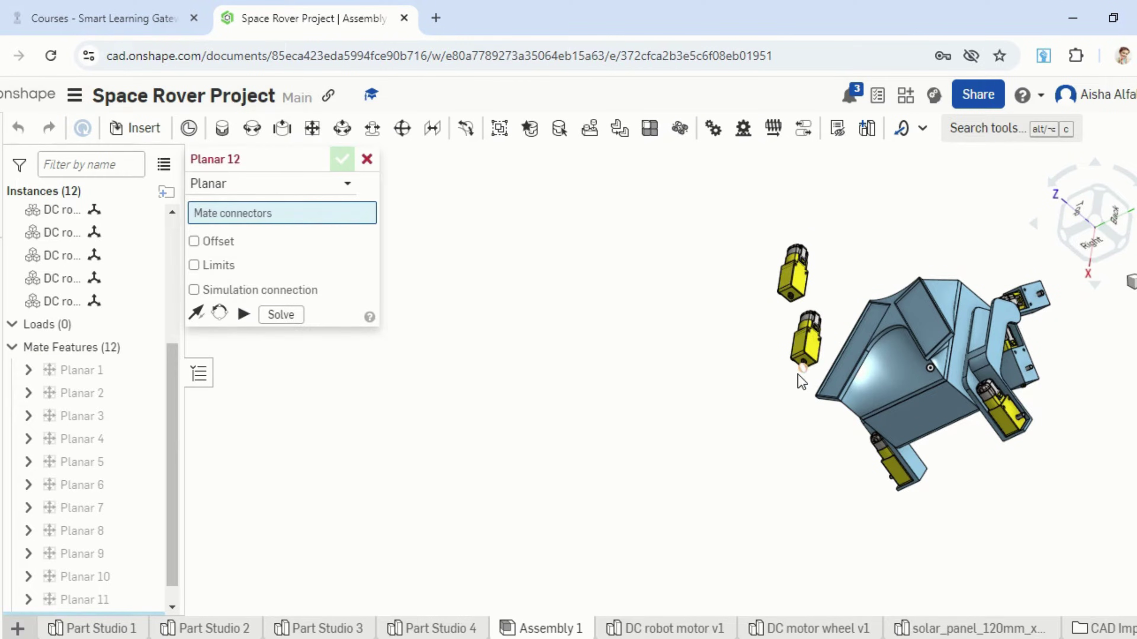
scroll(797, 374, "up", 3)
left_click(837, 303)
scroll(840, 470, "down", 4)
right_click_drag(841, 470, 964, 457)
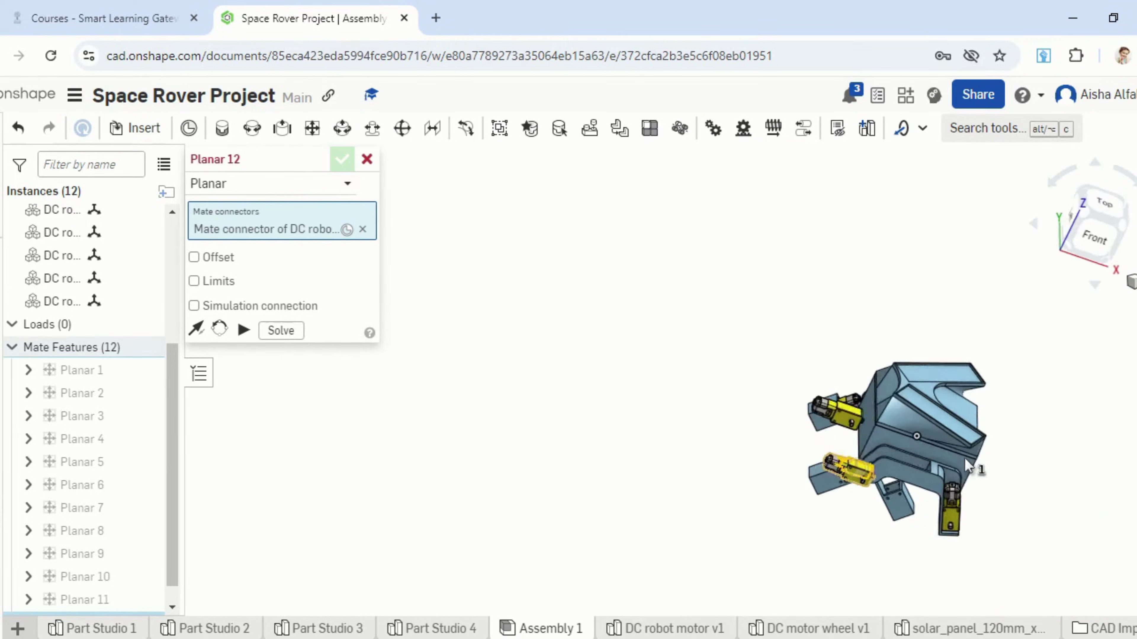
scroll(964, 460, "up", 5)
left_click(948, 508)
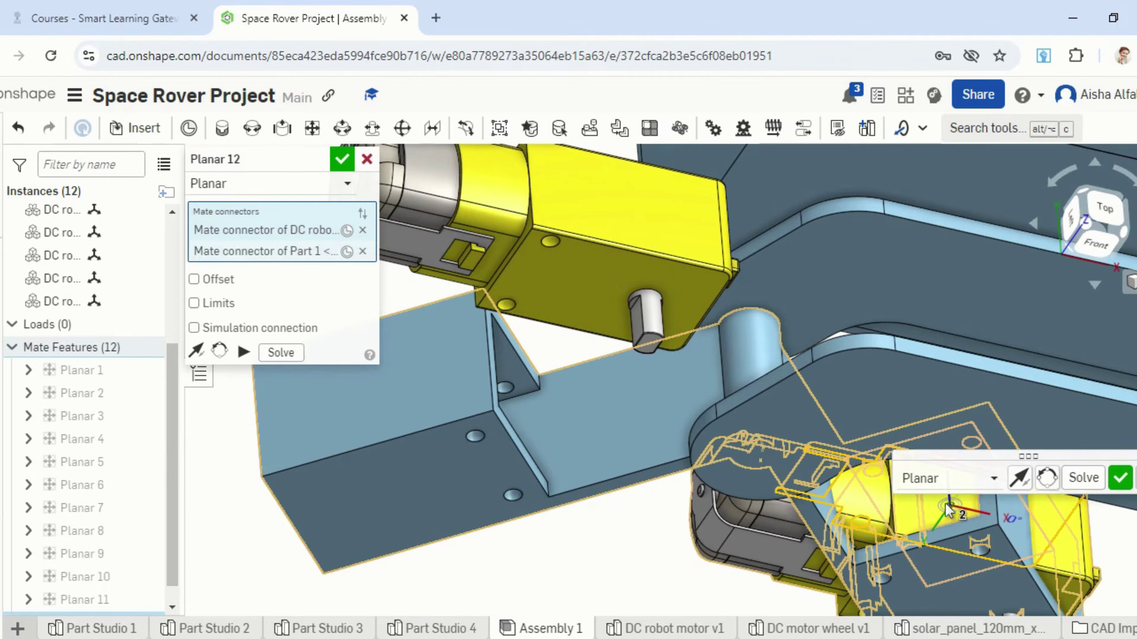
scroll(947, 505, "down", 5)
left_click(1119, 477)
key("Escape")
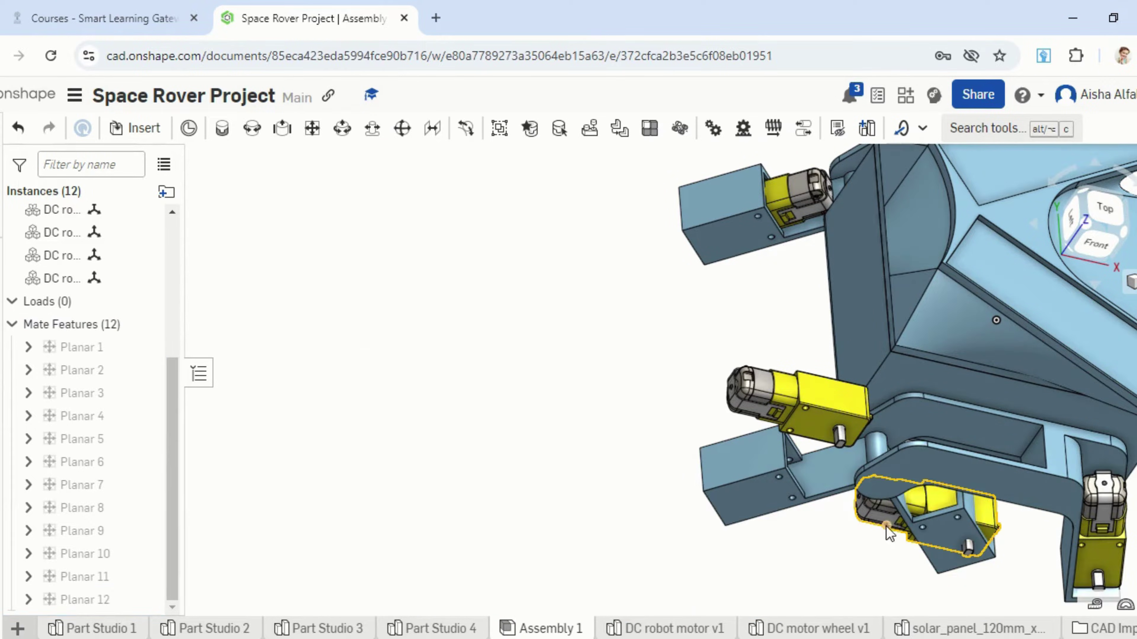
Rotate the motor at the negative Y bracket's holder nearest the leg about 47 degrees from the front view, and clear the selection.
key("1")
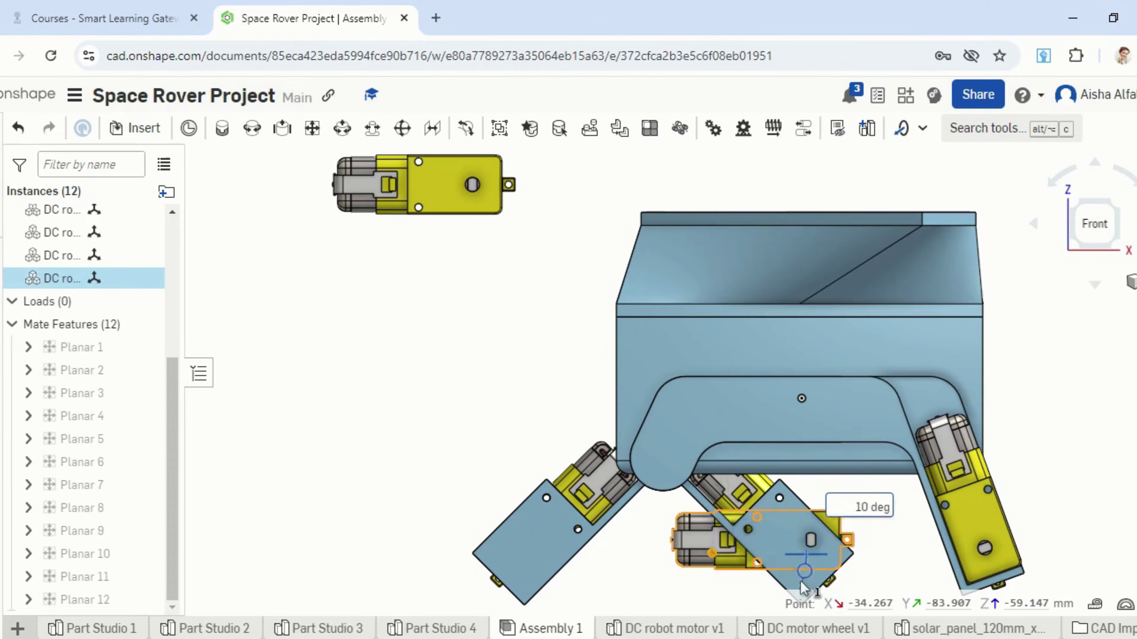
scroll(641, 547, "down", 5)
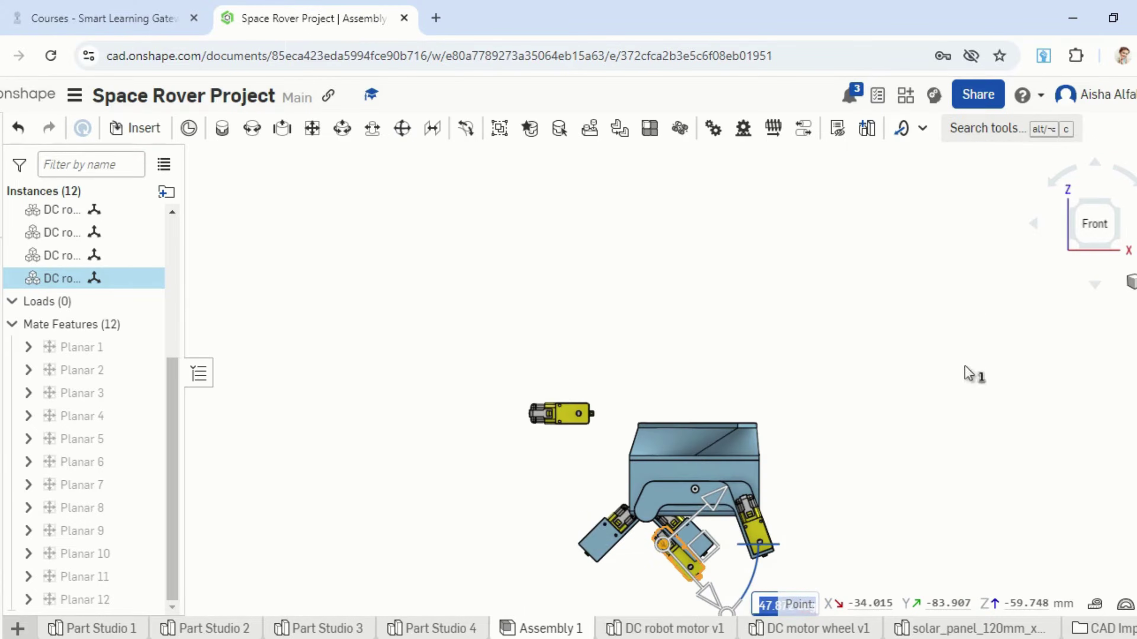
left_click(967, 373)
Add a planar mate between that negative Y motor's end face and the inner end face of the holder nearest the leg.
scroll(708, 562, "down", 1)
right_click_drag(707, 563, 682, 526)
left_click(307, 138)
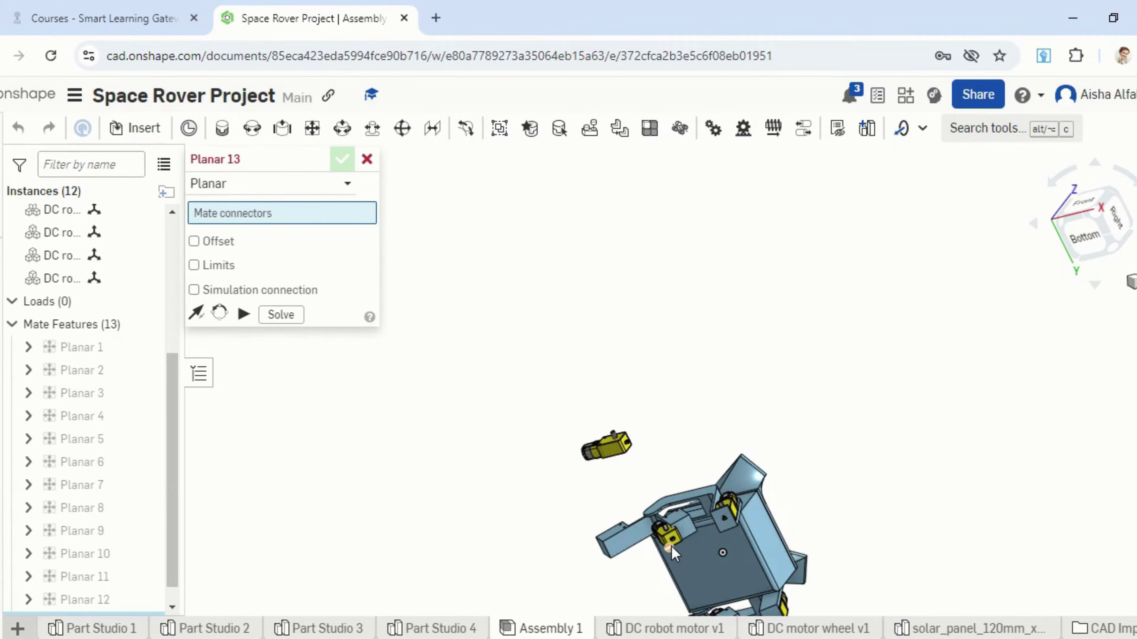
scroll(671, 546, "up", 5)
left_click(701, 501)
scroll(701, 502, "down", 5)
right_click_drag(772, 508, 807, 551)
scroll(807, 551, "up", 5)
left_click(783, 492)
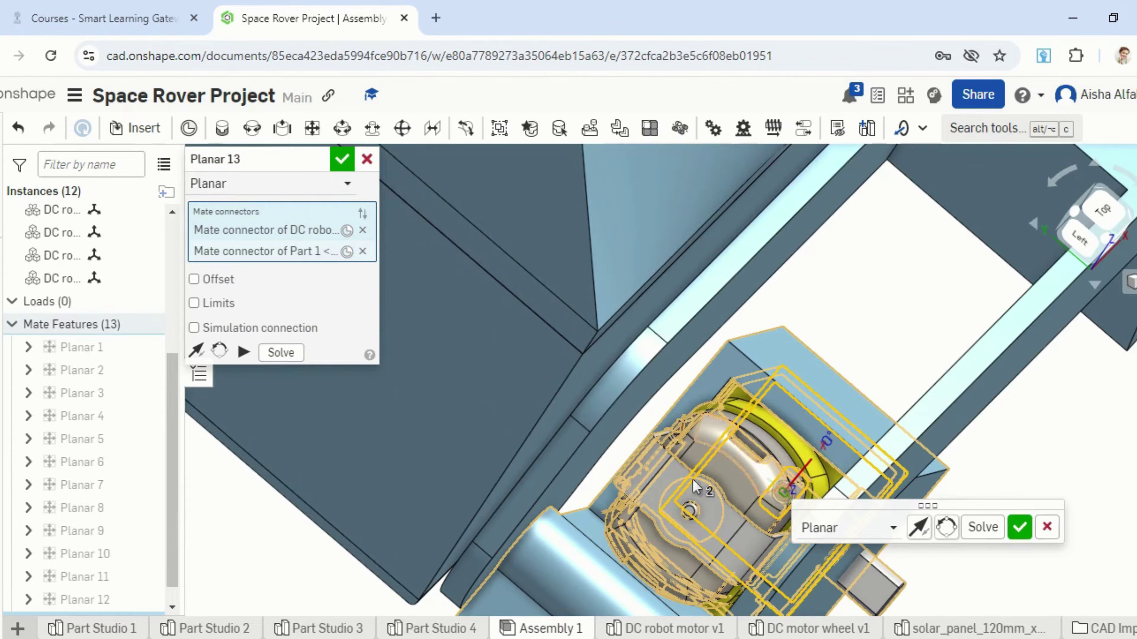
left_click(342, 159)
Add a planar mate between the last free motor's broad face and the inner face of the negative Y bracket's outer holder, and finish mating.
scroll(1000, 431, "down", 5)
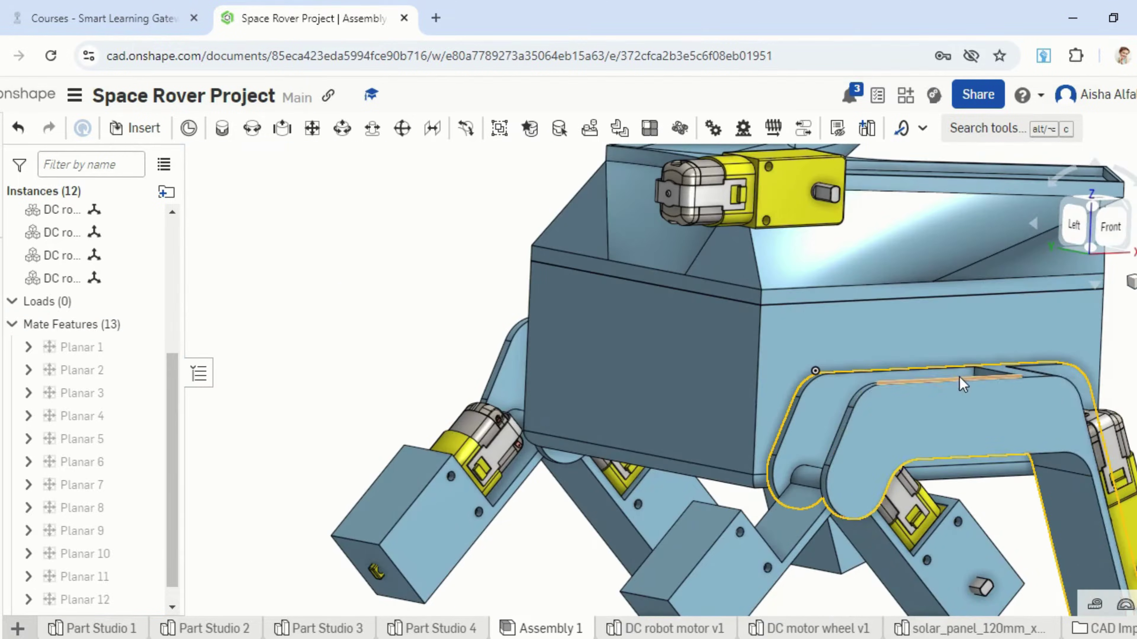
scroll(995, 426, "up", 4)
scroll(994, 427, "down", 6)
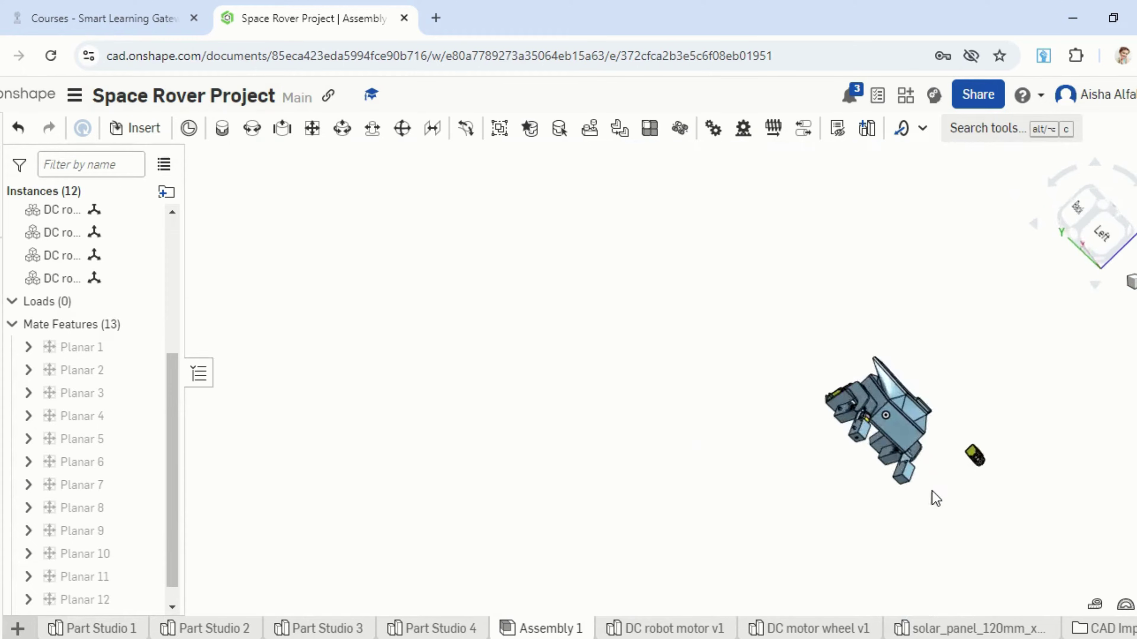
scroll(976, 472, "up", 6)
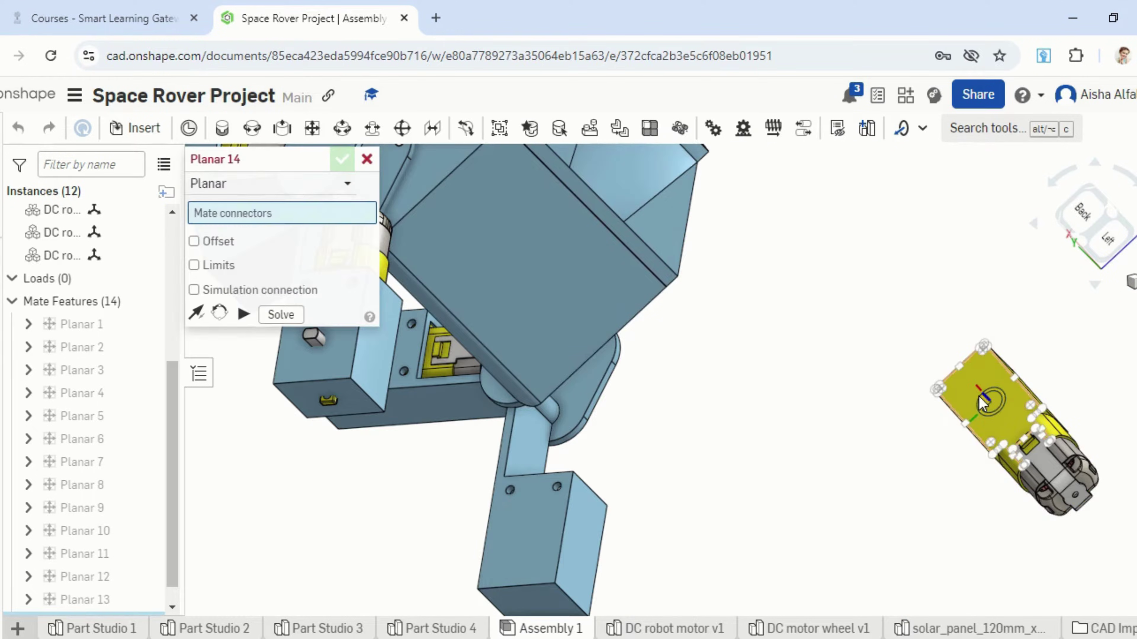
left_click(983, 398)
scroll(896, 483, "down", 4)
right_click_drag(903, 508, 732, 458)
scroll(612, 432, "up", 5)
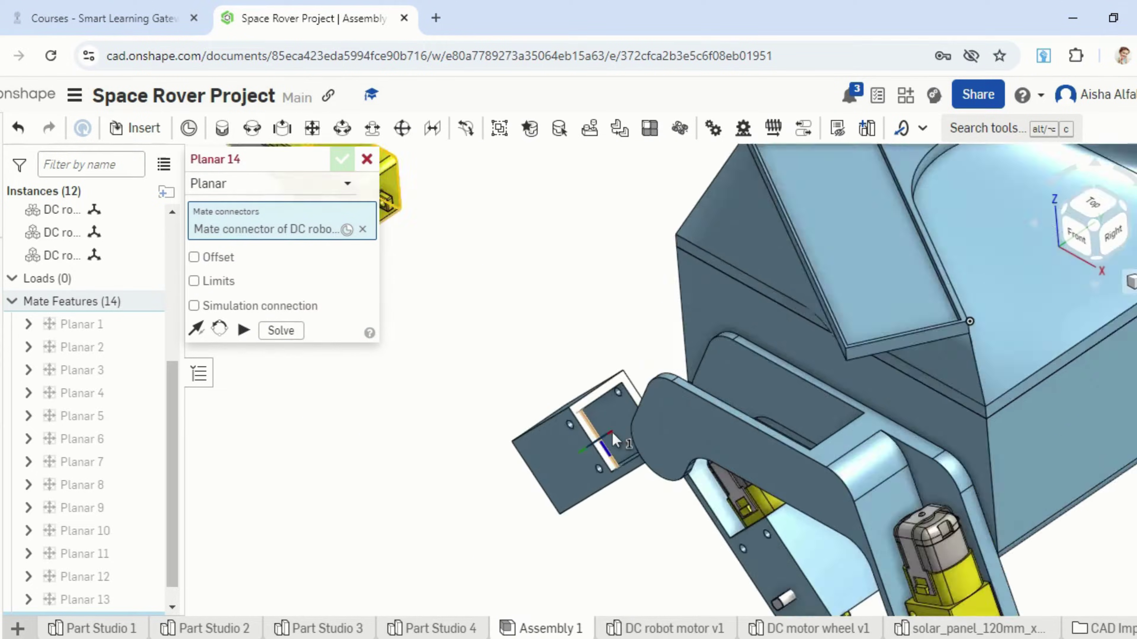
left_click(611, 427)
left_click(1105, 227)
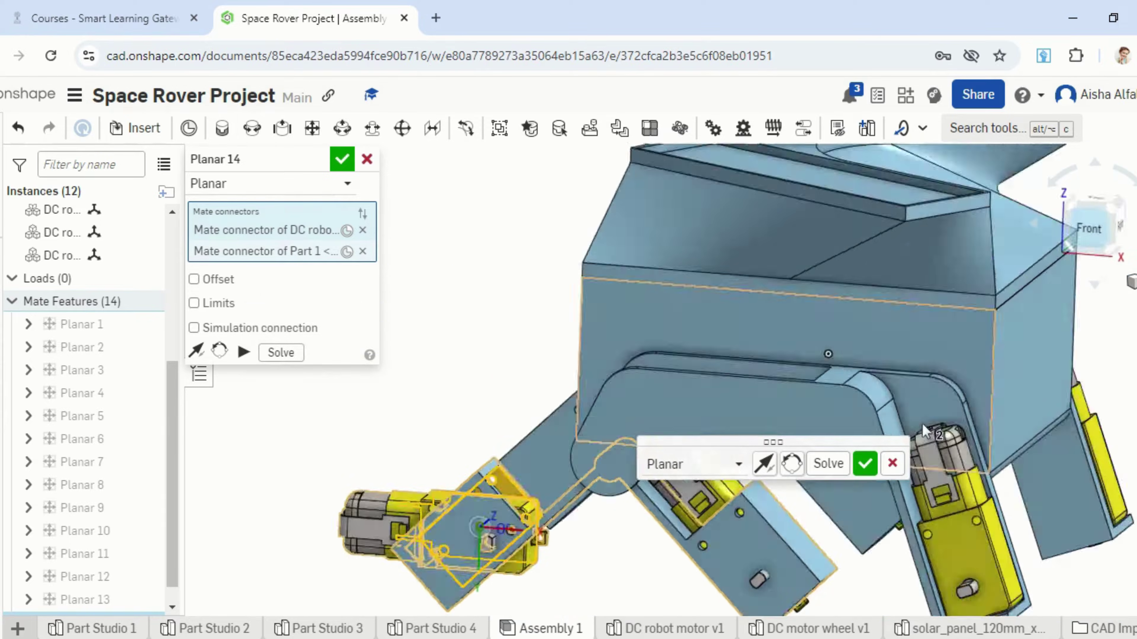
left_click(764, 464)
key("Escape")
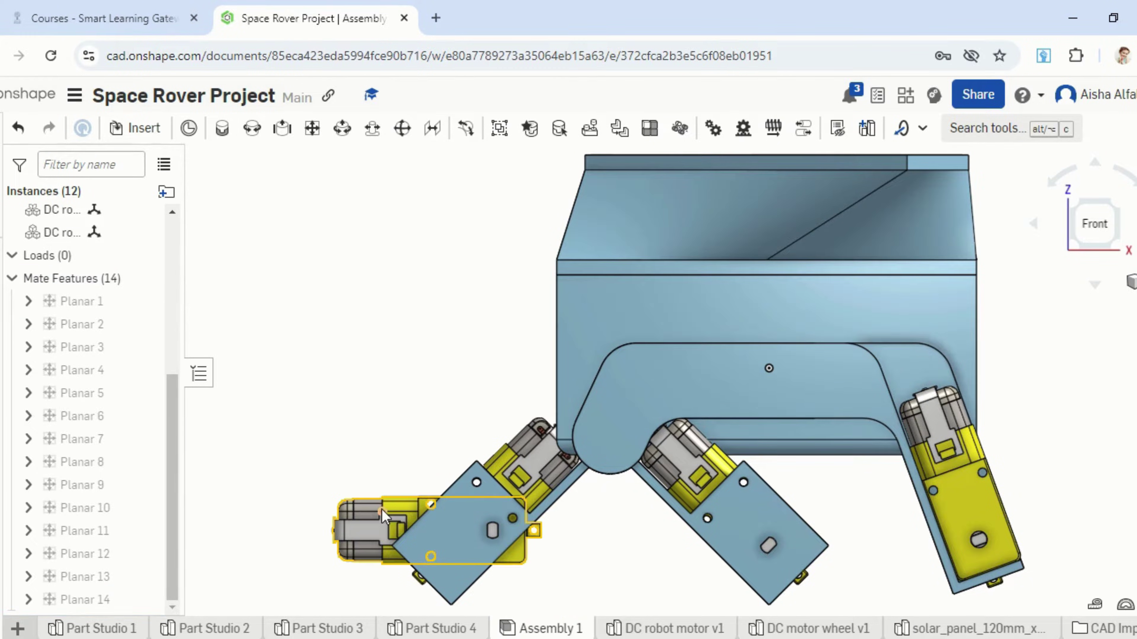
Rotate the last motor to match the angle of the negative Y bracket's outer holder, and clear the selection.
left_click(381, 512)
left_click_drag(477, 515, 348, 547)
left_click(402, 372)
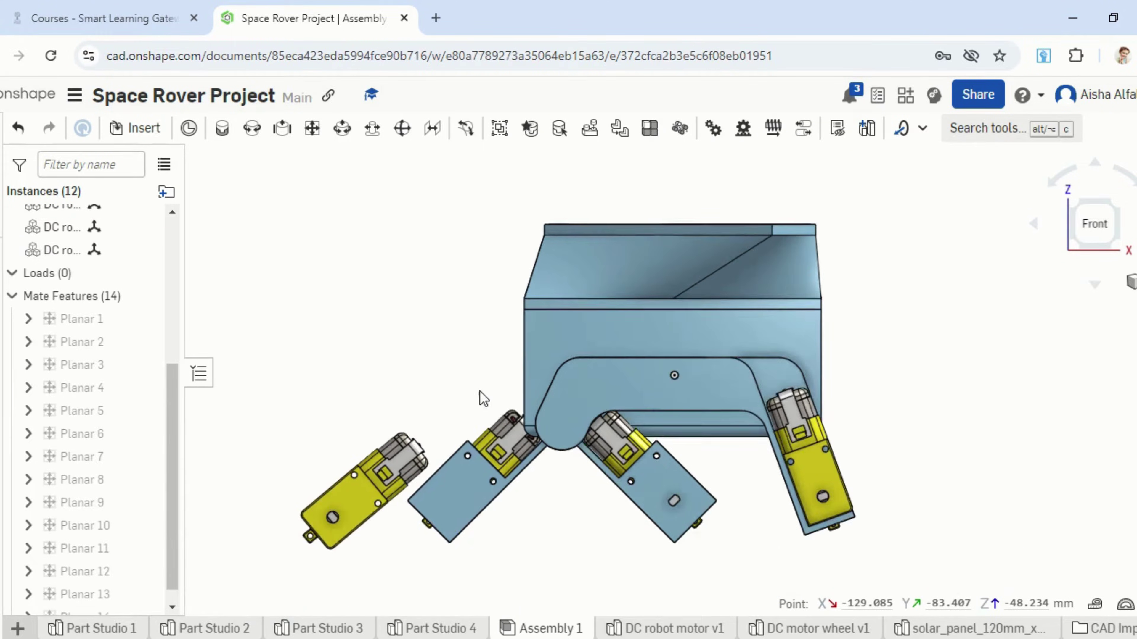
Add a planar mate between the last motor's end face and the inner end face of the negative Y bracket's outer holder.
right_click_drag(479, 399, 574, 394)
left_click(312, 129)
scroll(494, 464, "up", 5)
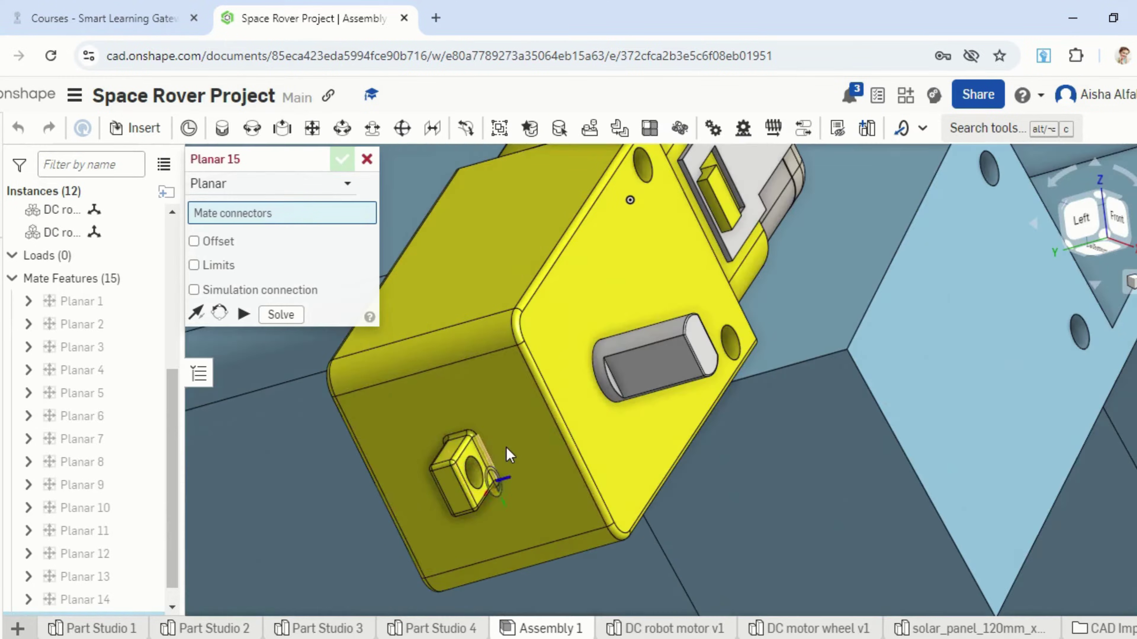
left_click(507, 457)
scroll(581, 438, "down", 5)
right_click_drag(627, 425, 540, 528)
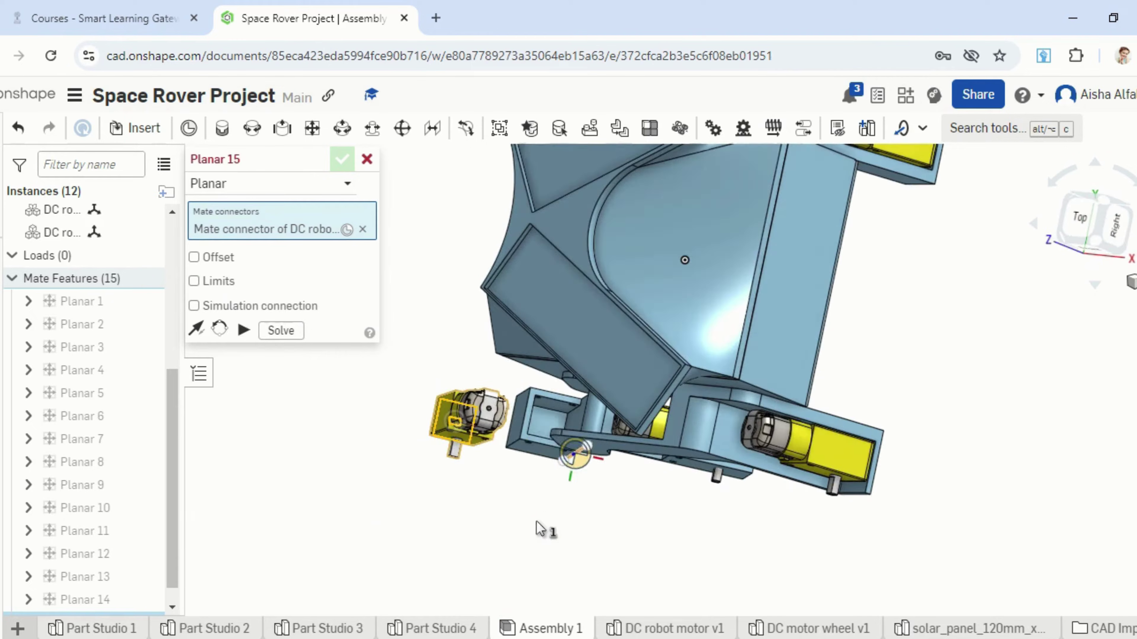
scroll(550, 431, "up", 5)
left_click(542, 403)
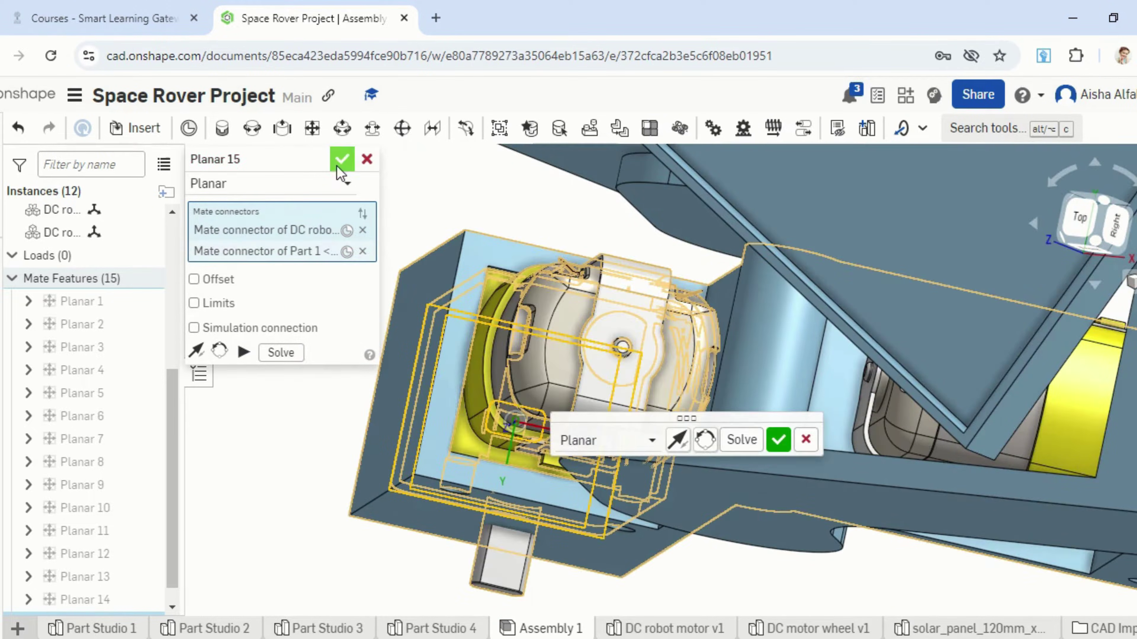
left_click(340, 163)
scroll(612, 413, "down", 3)
scroll(612, 413, "down", 5)
right_click_drag(589, 530, 1073, 350)
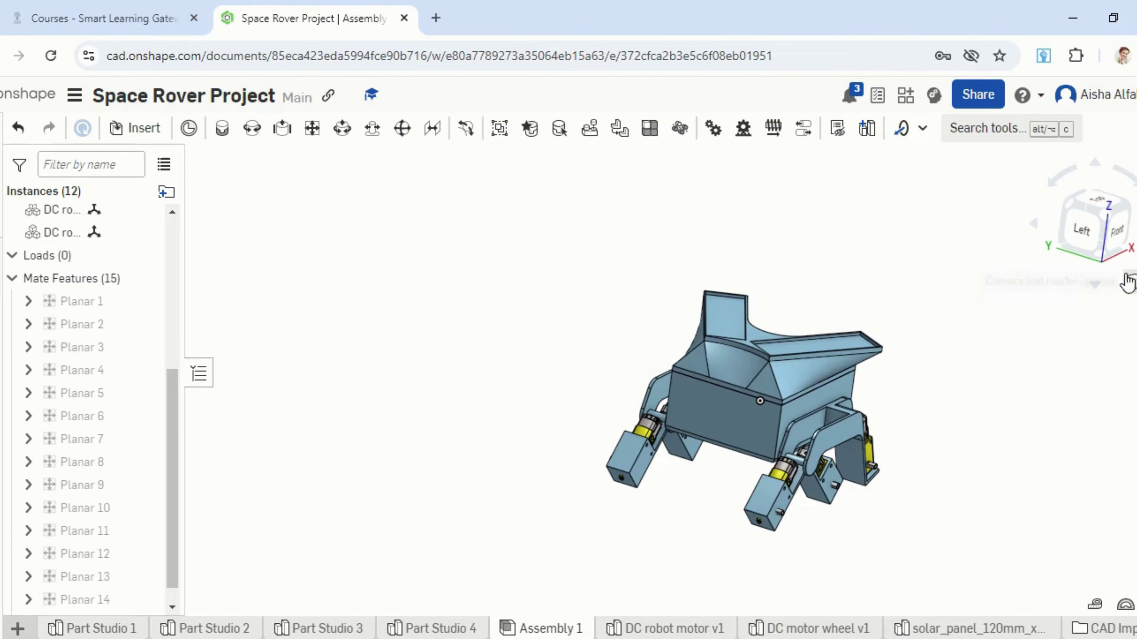
left_click(1129, 281)
left_click(1048, 306)
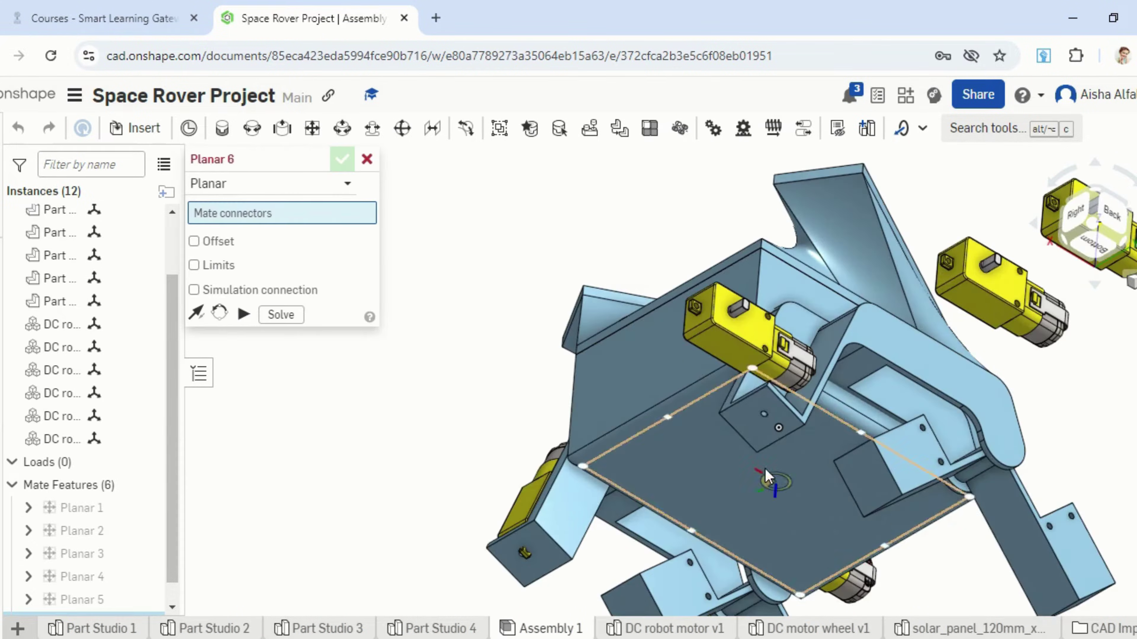
Add a planar mate between the long side face of the motor beside the positive Y leg and the leg's inner side wall.
left_click(734, 358)
right_click_drag(734, 359, 850, 538)
left_click(871, 585)
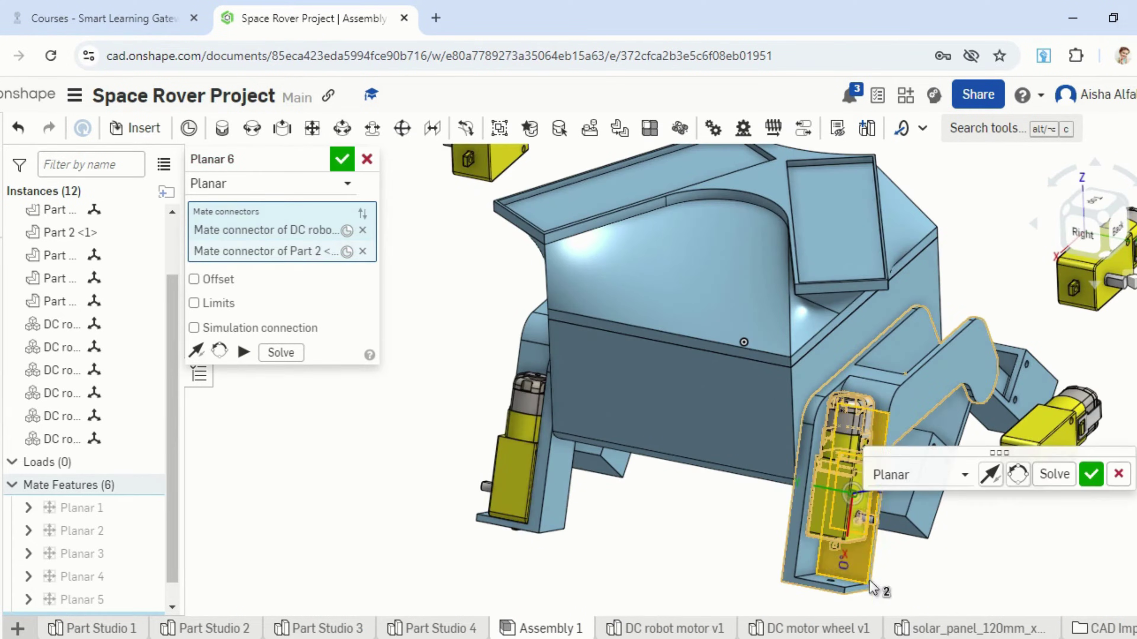
left_click(343, 159)
Add a planar mate between the end face of the positive Y leg's motor and the inner face of the leg's end wall.
right_click_drag(721, 394, 809, 399)
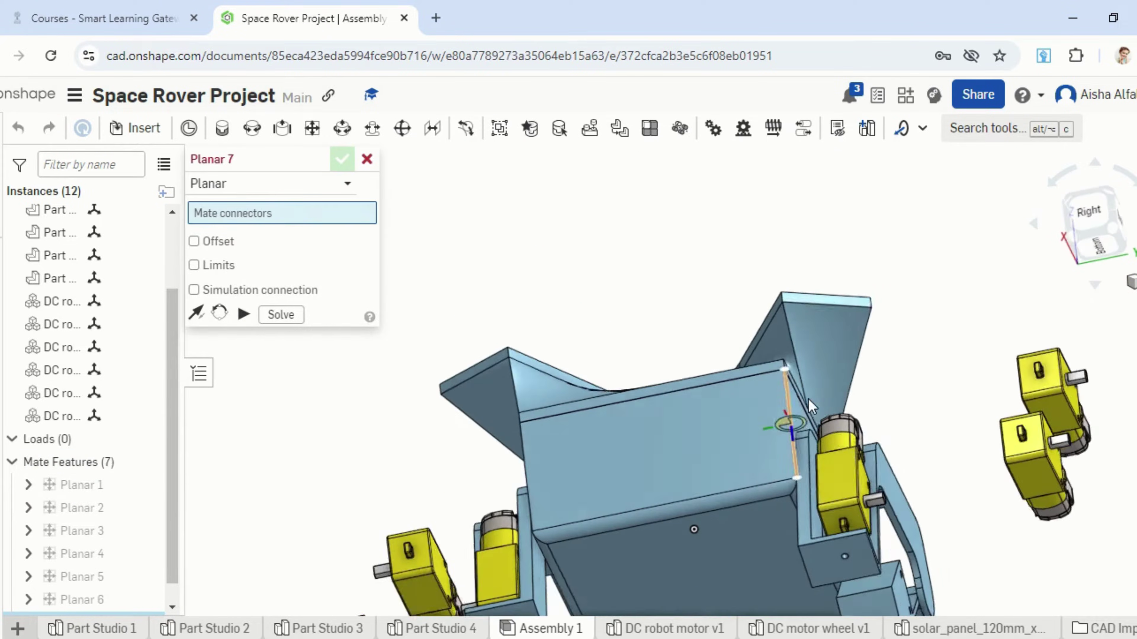
scroll(841, 484, "up", 5)
left_click(848, 489)
scroll(857, 493, "down", 4)
right_click_drag(856, 496, 843, 563)
left_click(844, 562)
left_click(1090, 241)
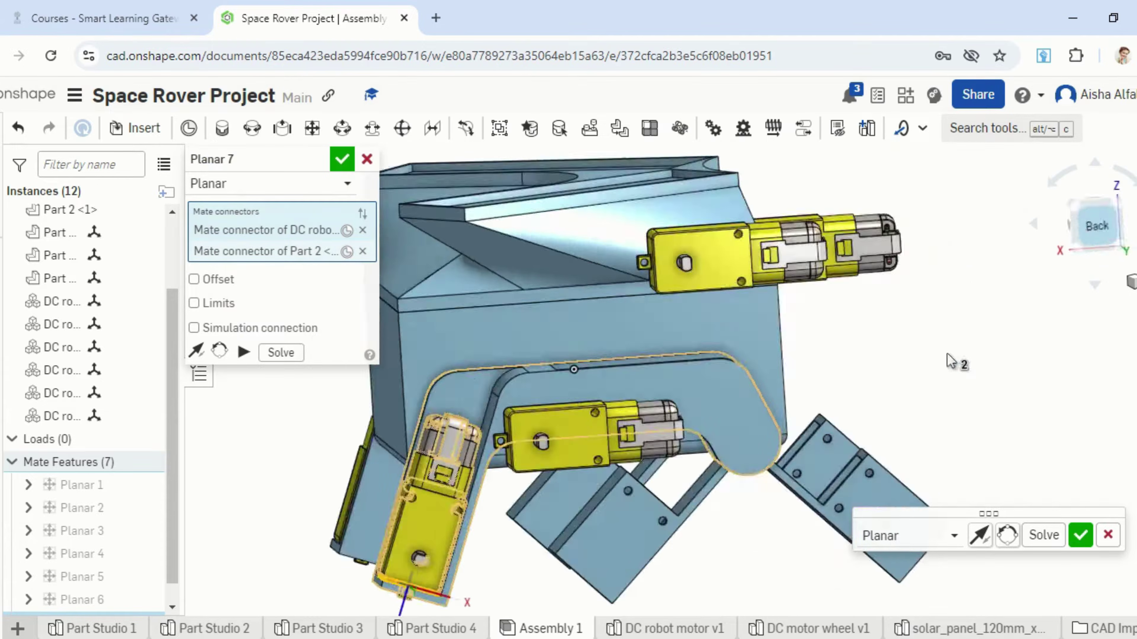
left_click(342, 160)
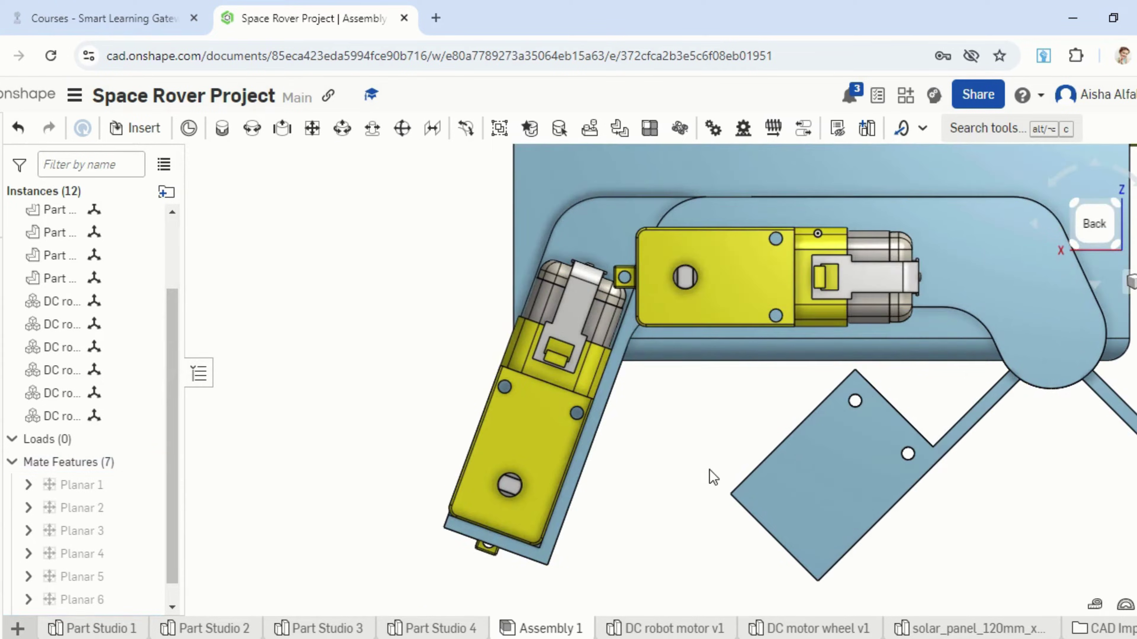
Add a planar mate between a free motor's broad face and the inner face of the positive Y bracket's holder nearest the leg.
right_click_drag(733, 274, 763, 300)
left_click(312, 132)
left_click(761, 301)
right_click_drag(887, 352, 799, 370)
scroll(624, 513, "down", 10)
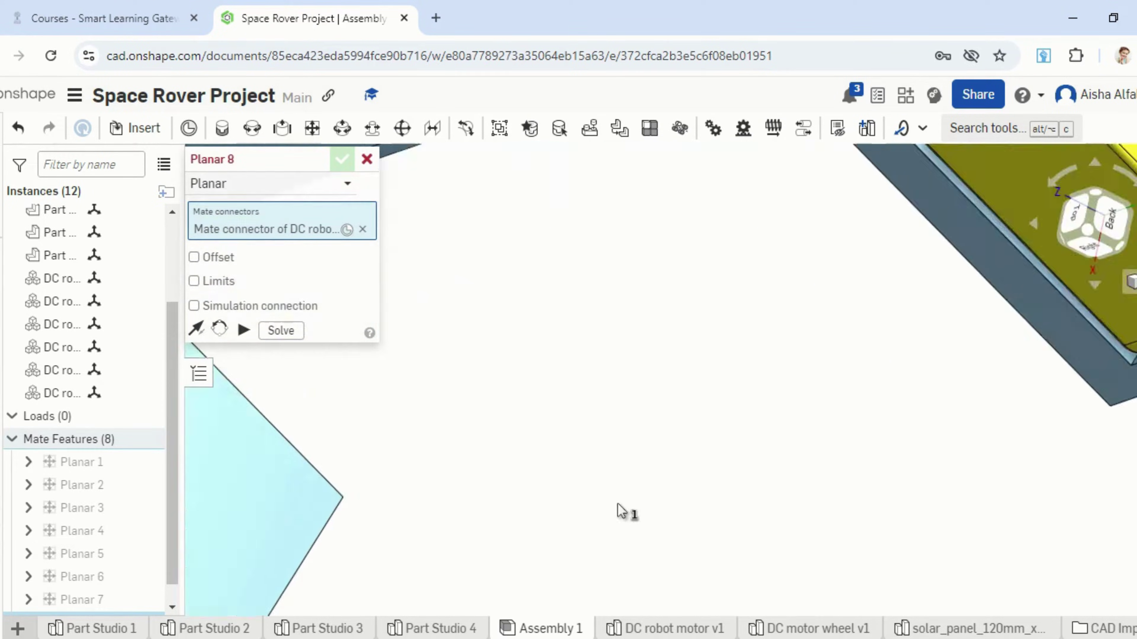
right_click_drag(954, 360, 900, 389)
scroll(692, 372, "up", 5)
scroll(683, 371, "up", 5)
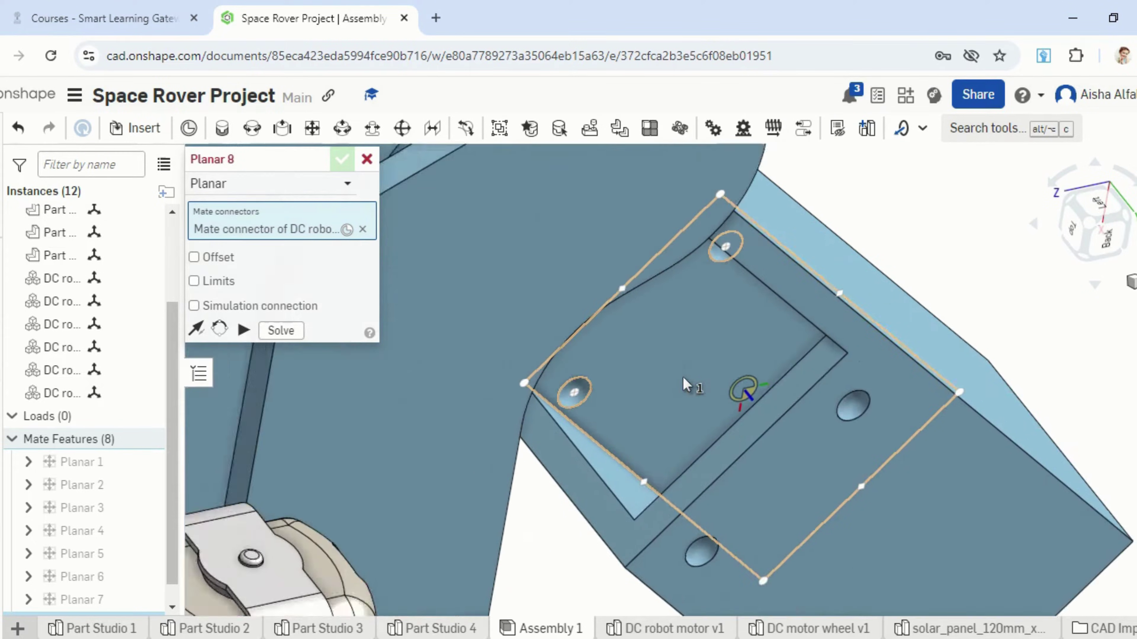
left_click(742, 383)
scroll(820, 386, "down", 2)
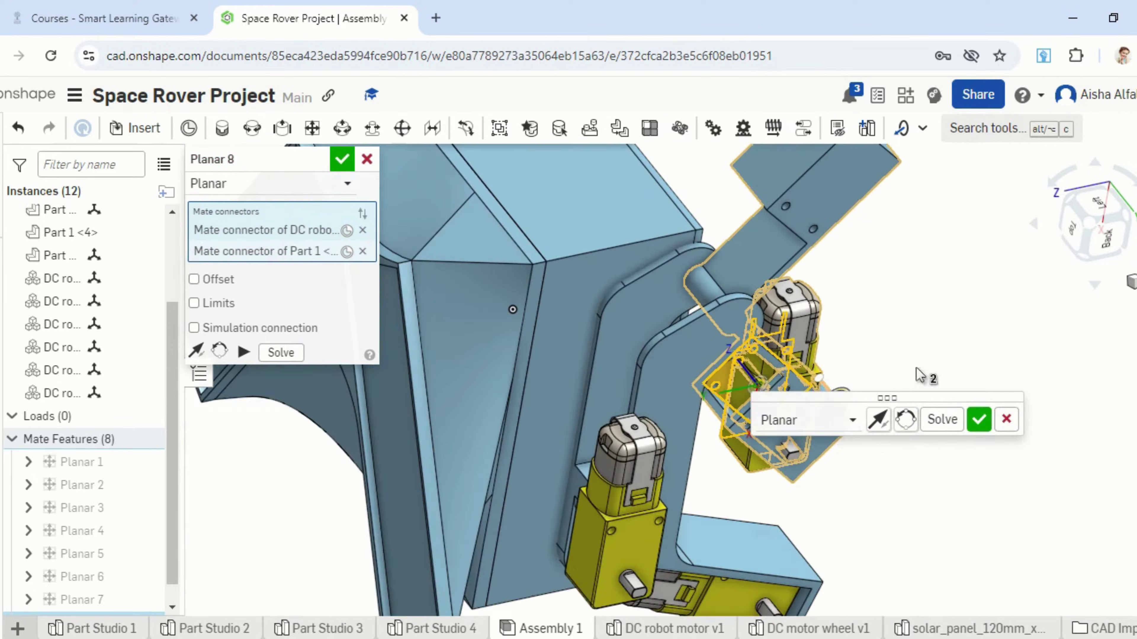
left_click(1109, 242)
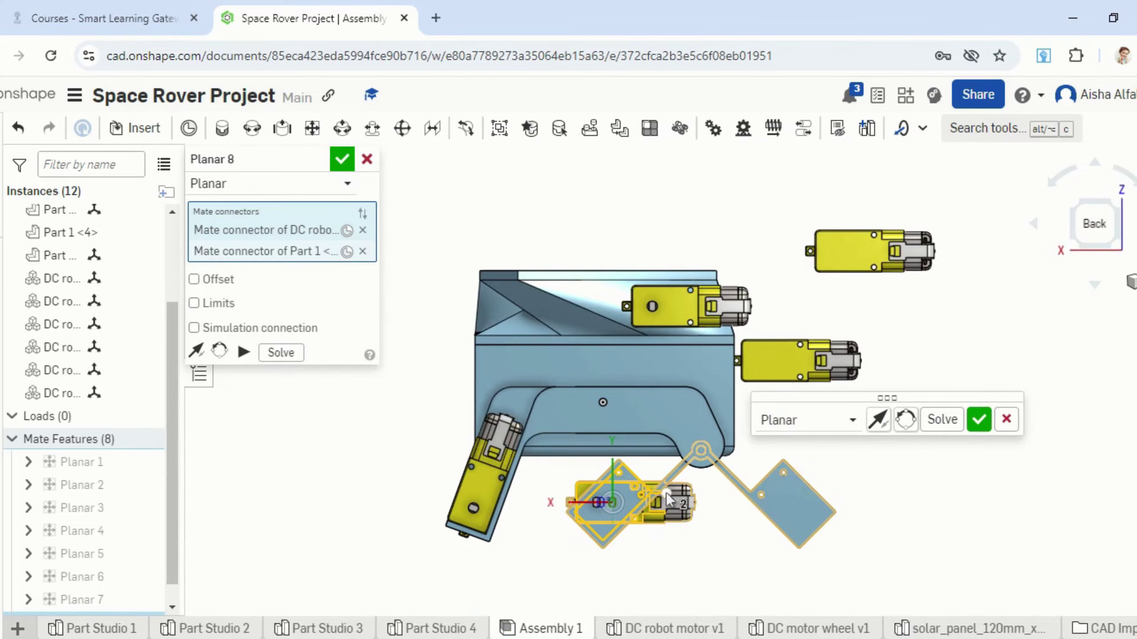
scroll(644, 554, "down", 3)
scroll(641, 555, "up", 8)
right_click_drag(627, 434, 622, 358)
scroll(667, 381, "down", 3)
left_click(1090, 209)
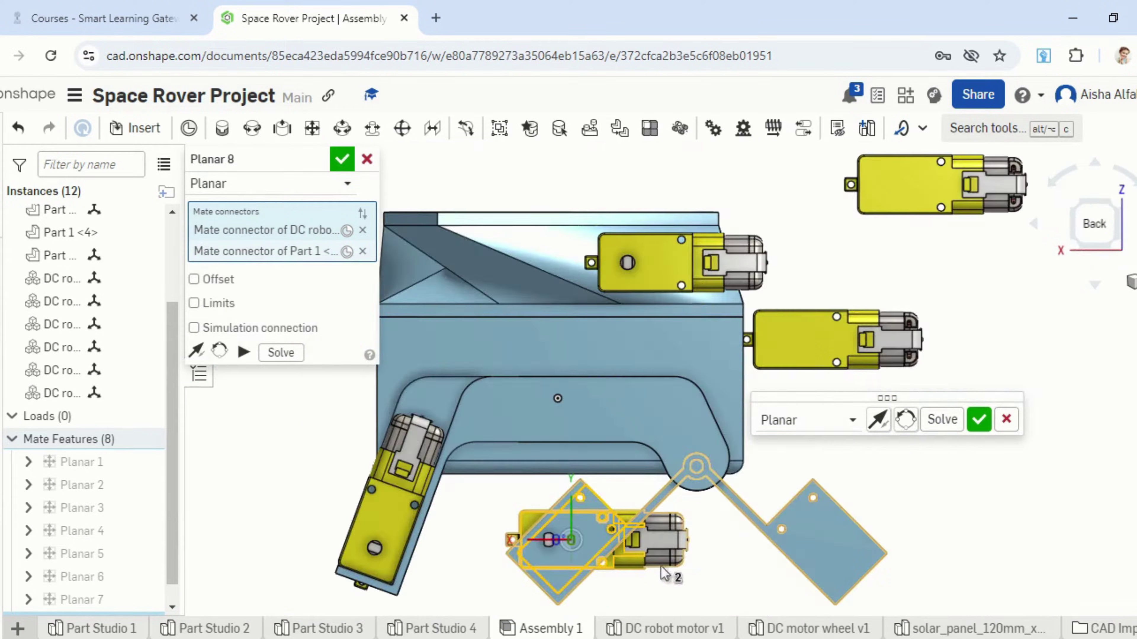
left_click(979, 419)
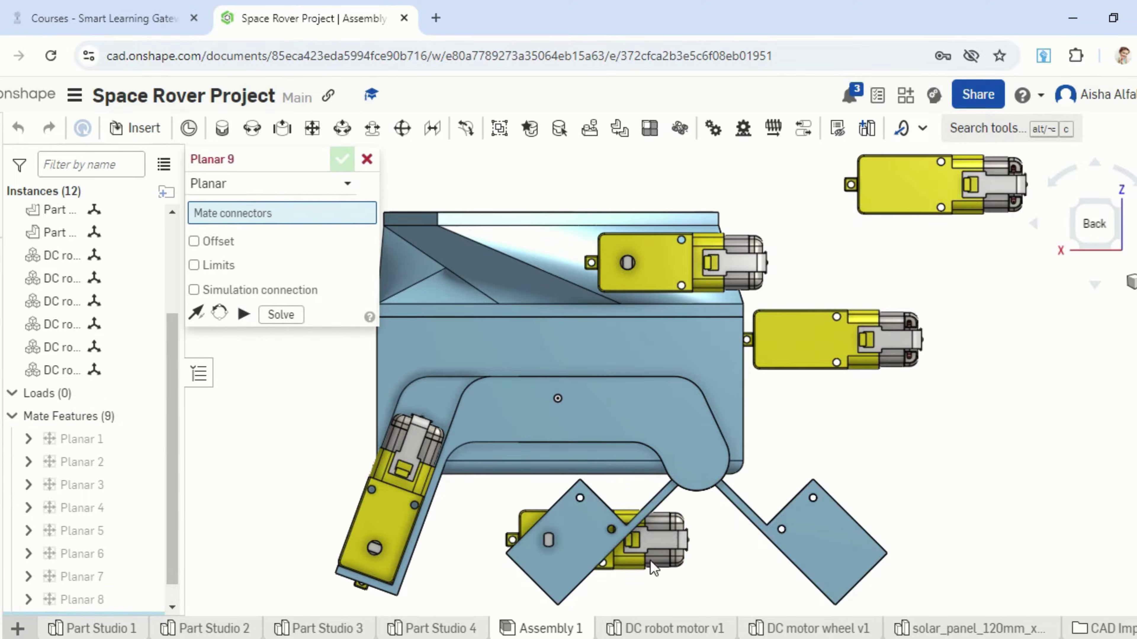
Finish mating, rotate that motor about 50 degrees to match the angle of the holder nearest the positive Y leg, and clear the selection.
key("Escape")
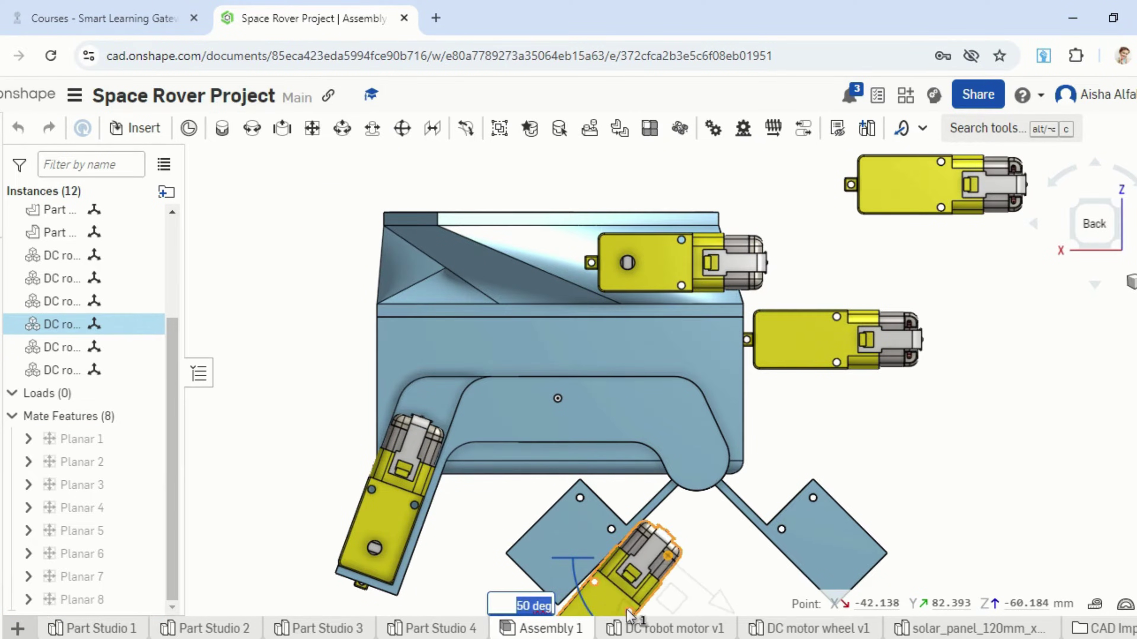
left_click(712, 544)
Add a planar mate between that motor's end face and the inner end face of the positive Y bracket's holder nearest the leg.
scroll(713, 541, "down", 3)
right_click_drag(694, 578, 734, 506)
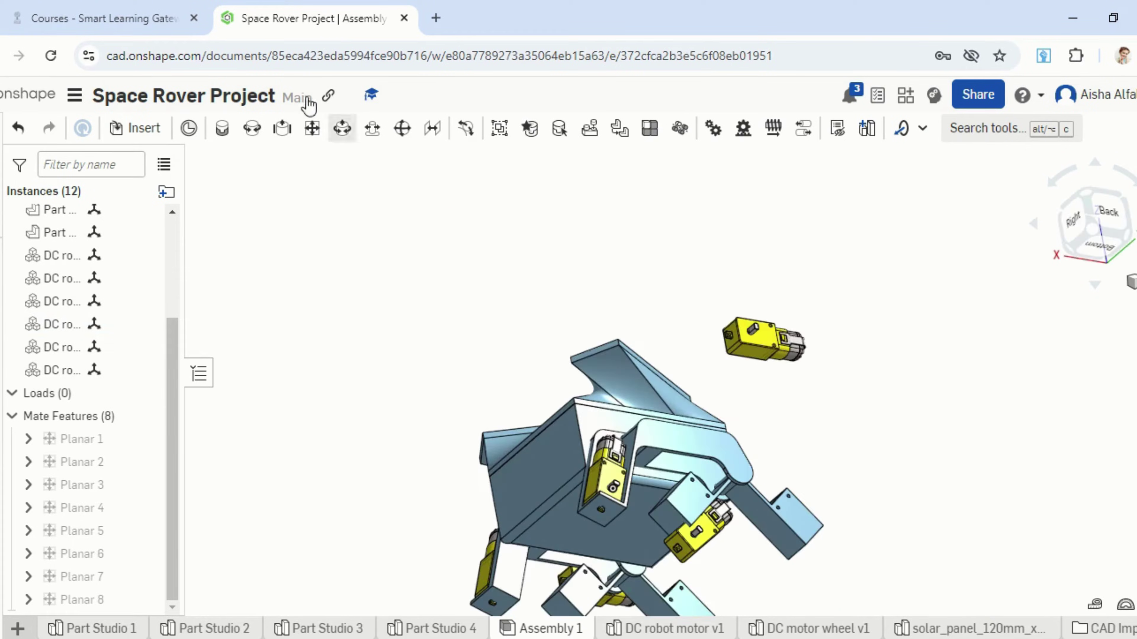
scroll(678, 547, "up", 5)
left_click(716, 516)
scroll(716, 516, "down", 4)
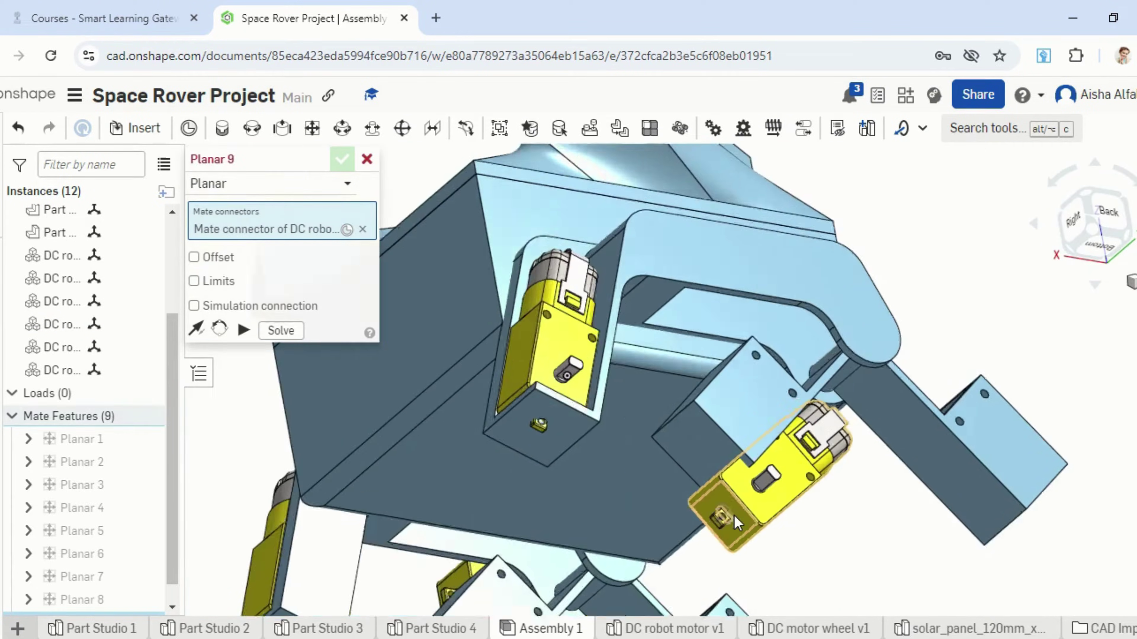
right_click_drag(819, 417, 747, 467)
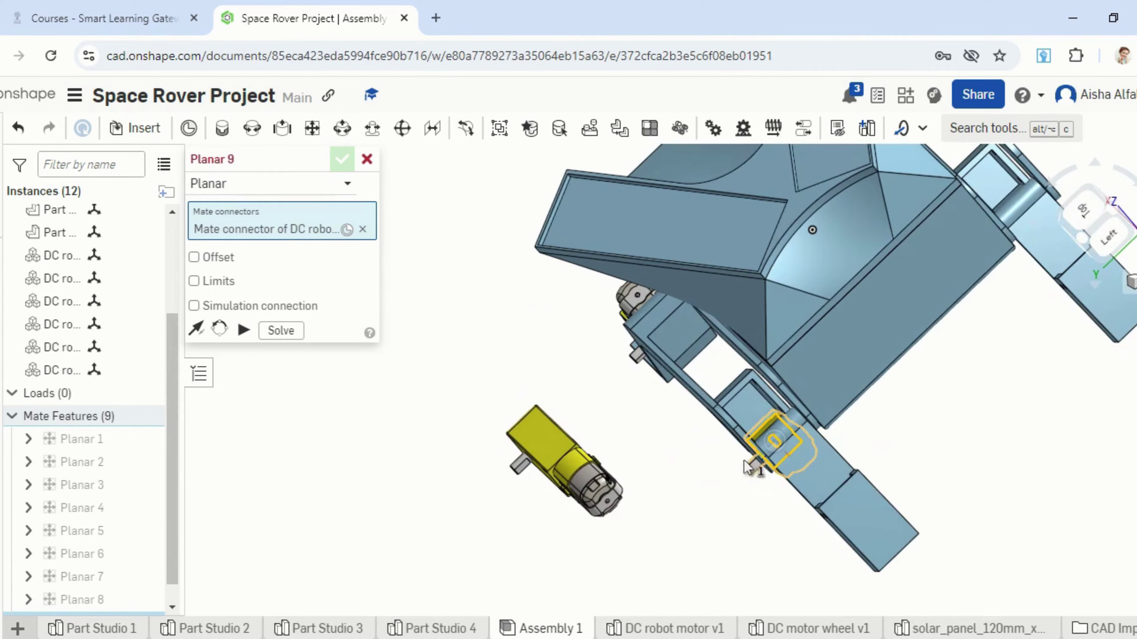
left_click(751, 413)
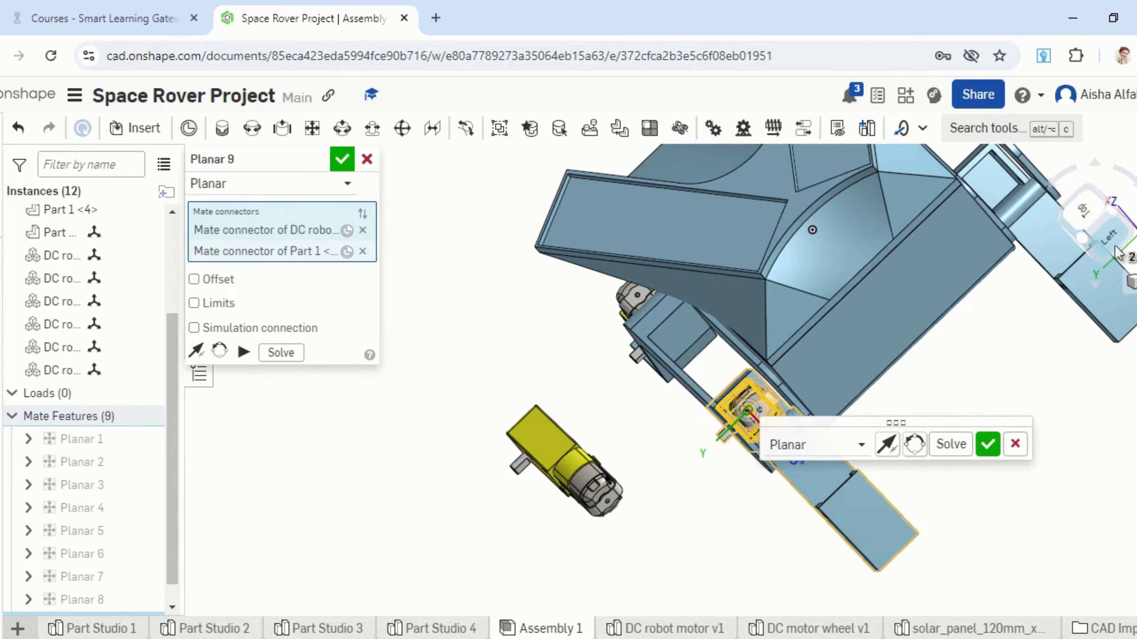
left_click(1082, 236)
left_click(1080, 233)
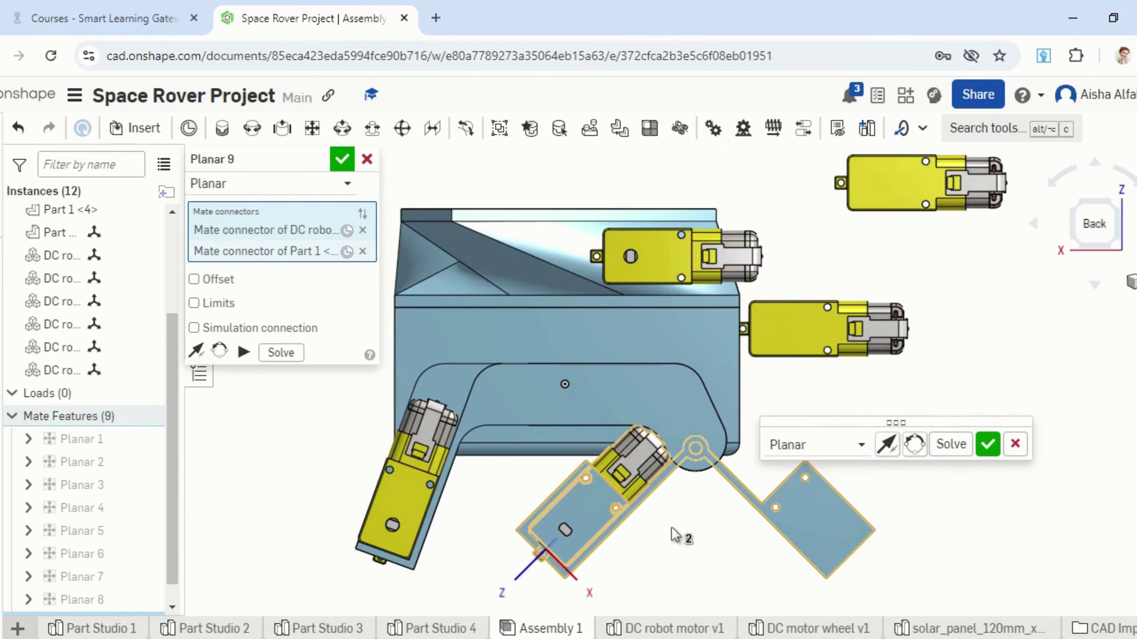
left_click(341, 160)
Add a planar mate between another free motor's broad face and the inner face of the positive Y bracket's outer holder.
right_click_drag(829, 394, 949, 347)
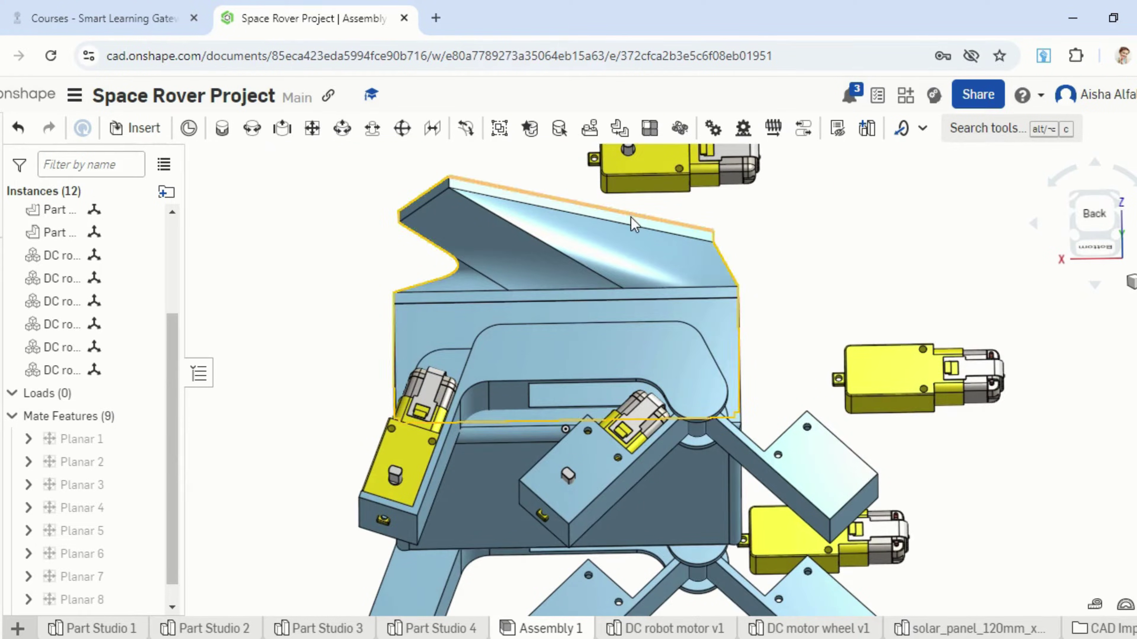
left_click(340, 134)
right_click_drag(738, 313, 926, 334)
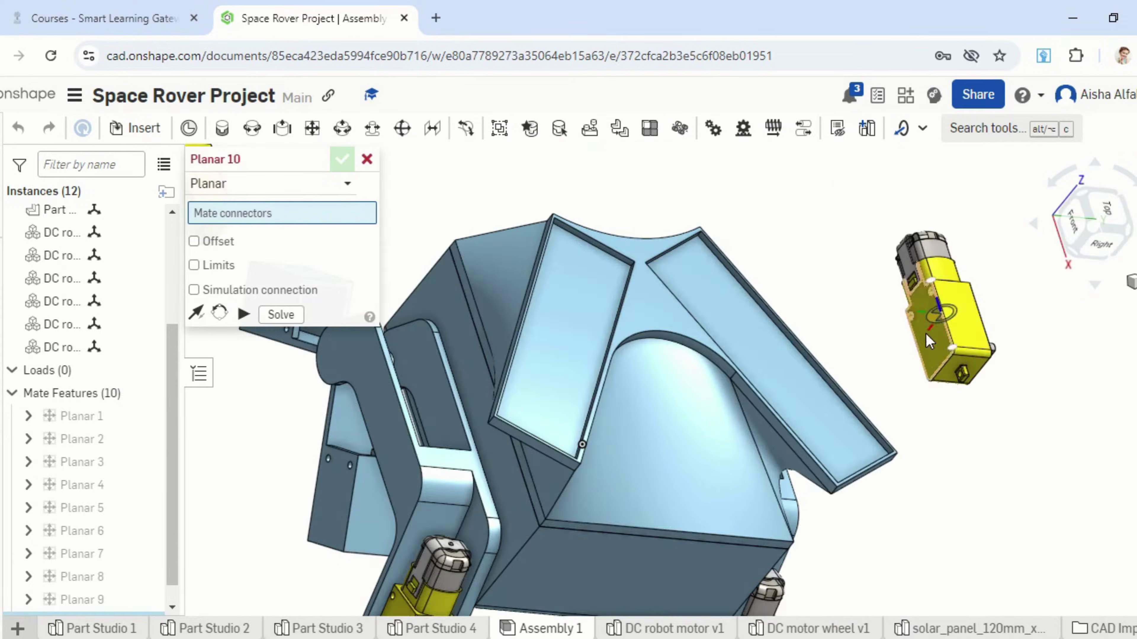
left_click(952, 351)
right_click_drag(978, 426, 915, 410)
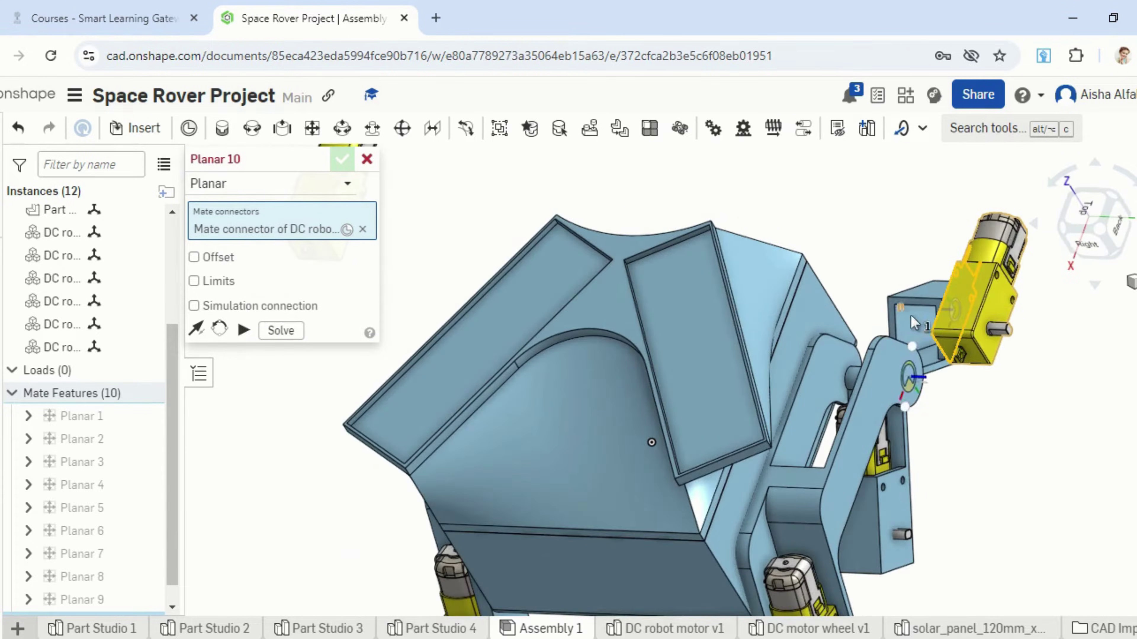
left_click(915, 330)
left_click(1118, 233)
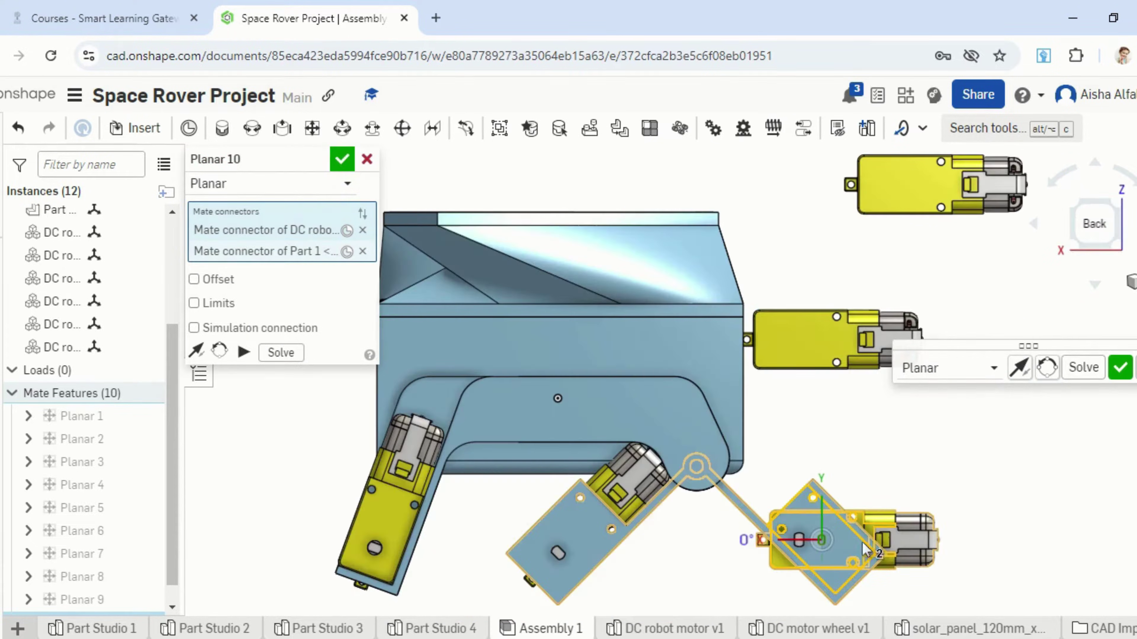
left_click(1120, 368)
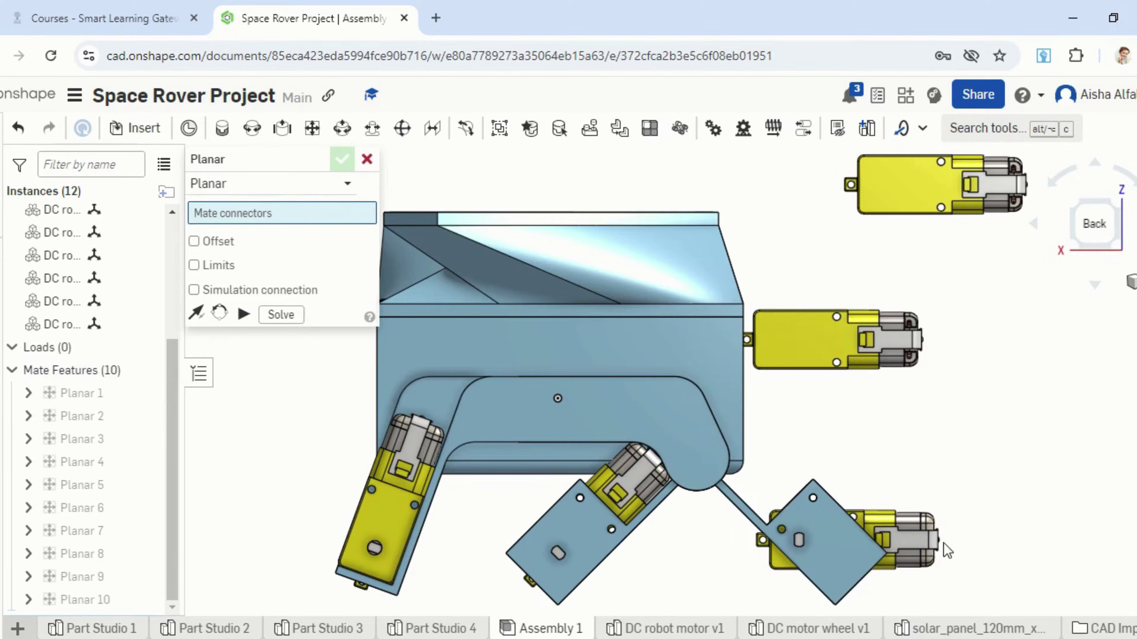
Finish mating, rotate the motor to match the angle of the positive Y bracket's outer holder, and clear the selection.
left_click(920, 537)
key("Escape")
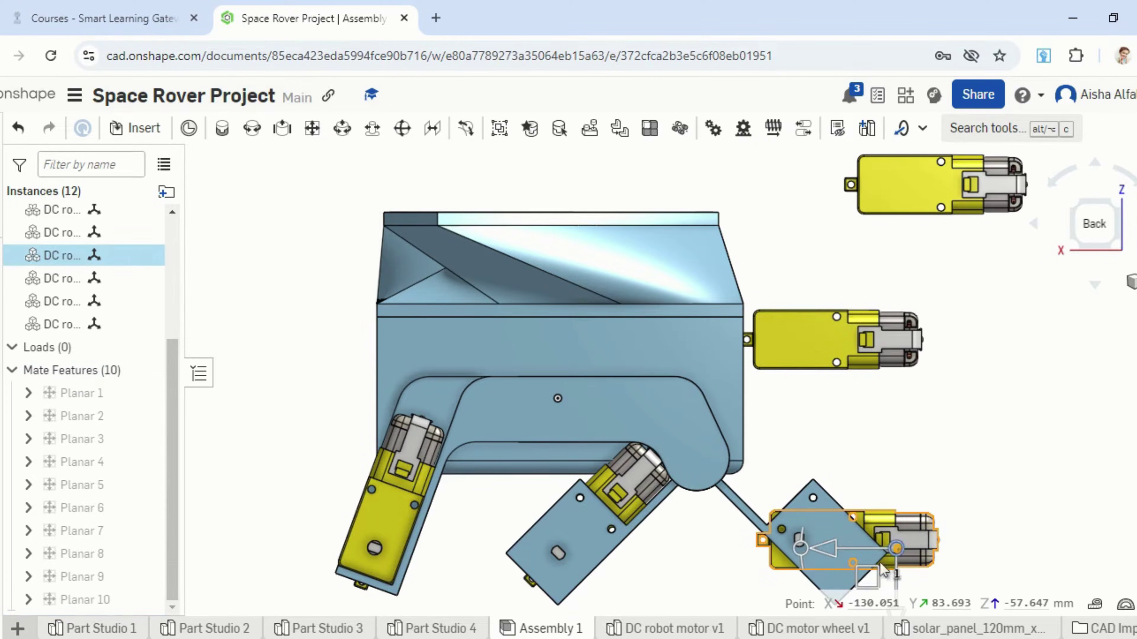
left_click_drag(808, 575, 906, 603)
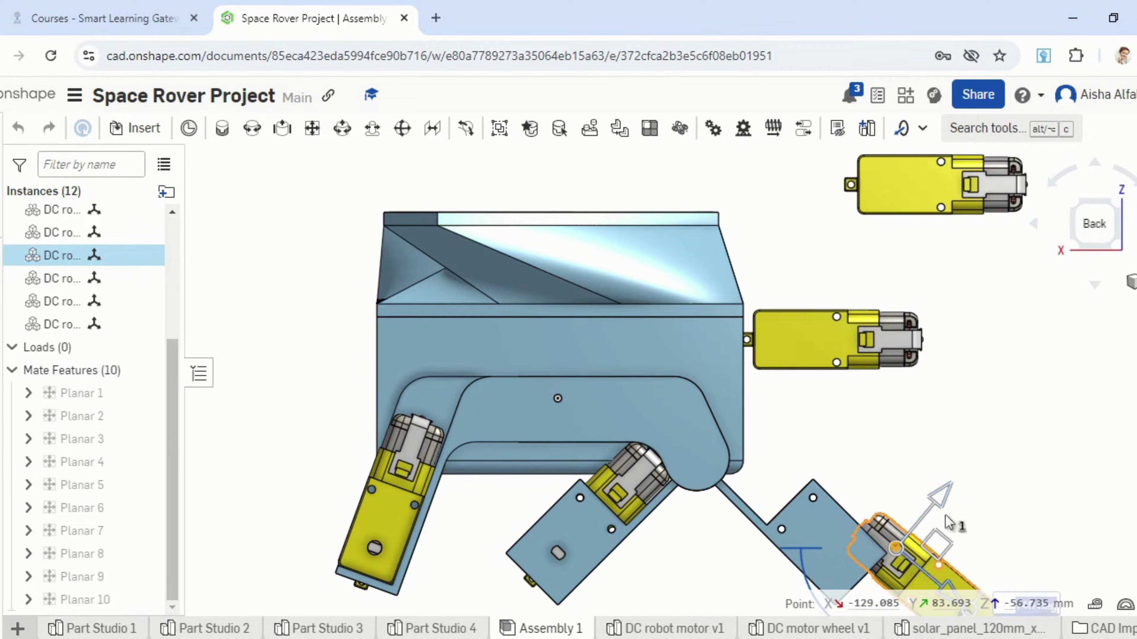
left_click(1010, 453)
Add a planar mate between that motor's end face and the inner end face of the positive Y bracket's outer holder.
scroll(1009, 452, "down", 3)
right_click_drag(1032, 543, 892, 557)
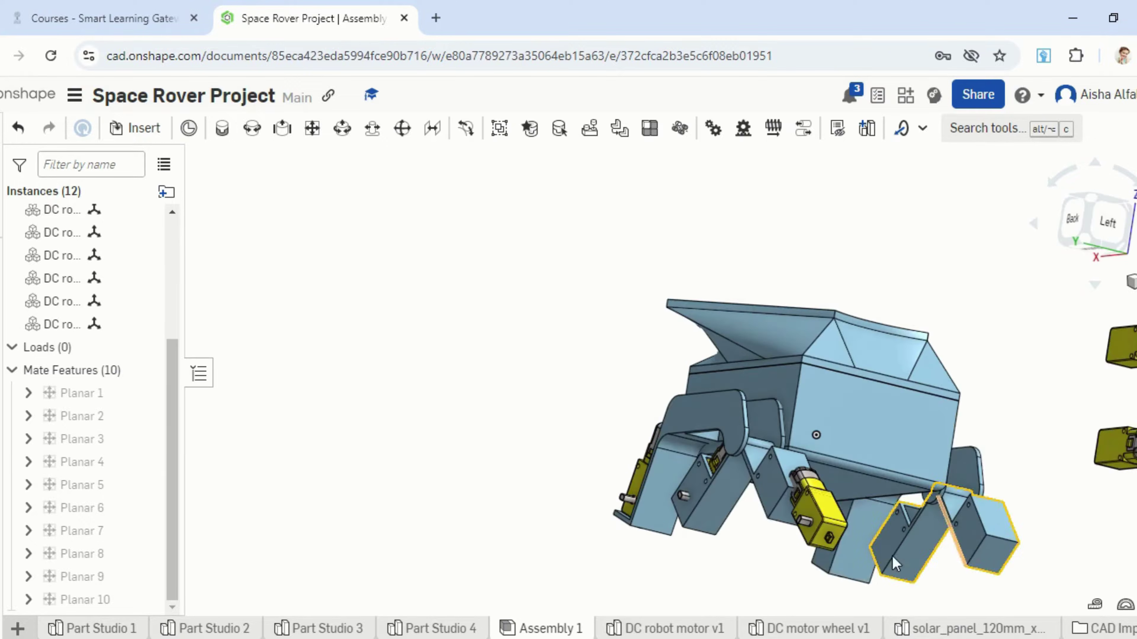
scroll(828, 537, "up", 10)
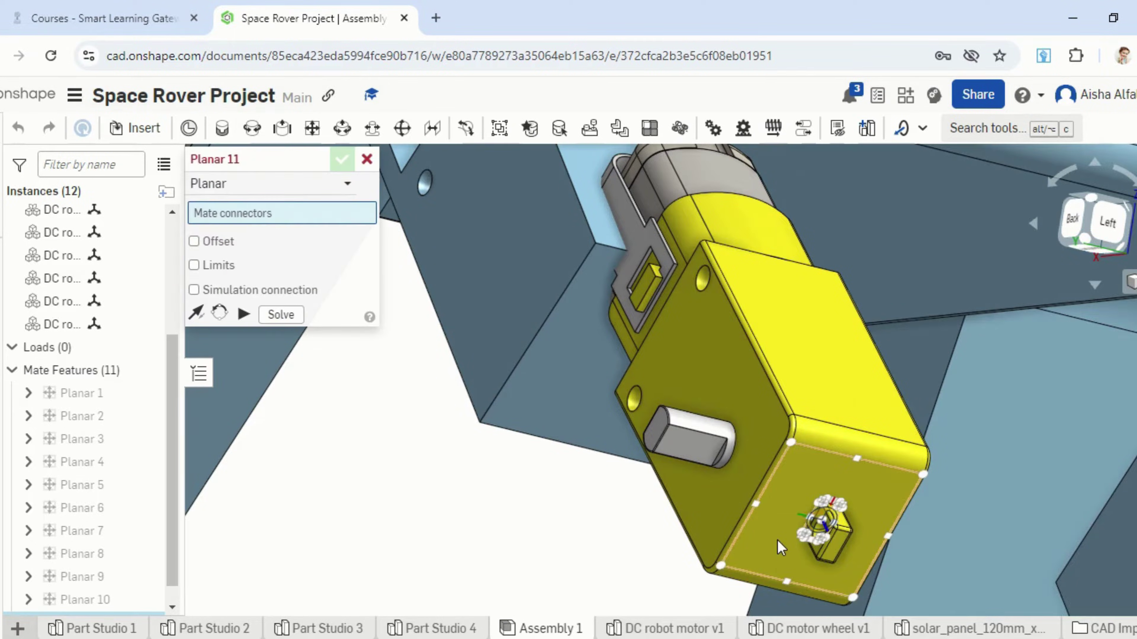
left_click(777, 540)
scroll(777, 540, "down", 5)
right_click_drag(777, 540, 883, 616)
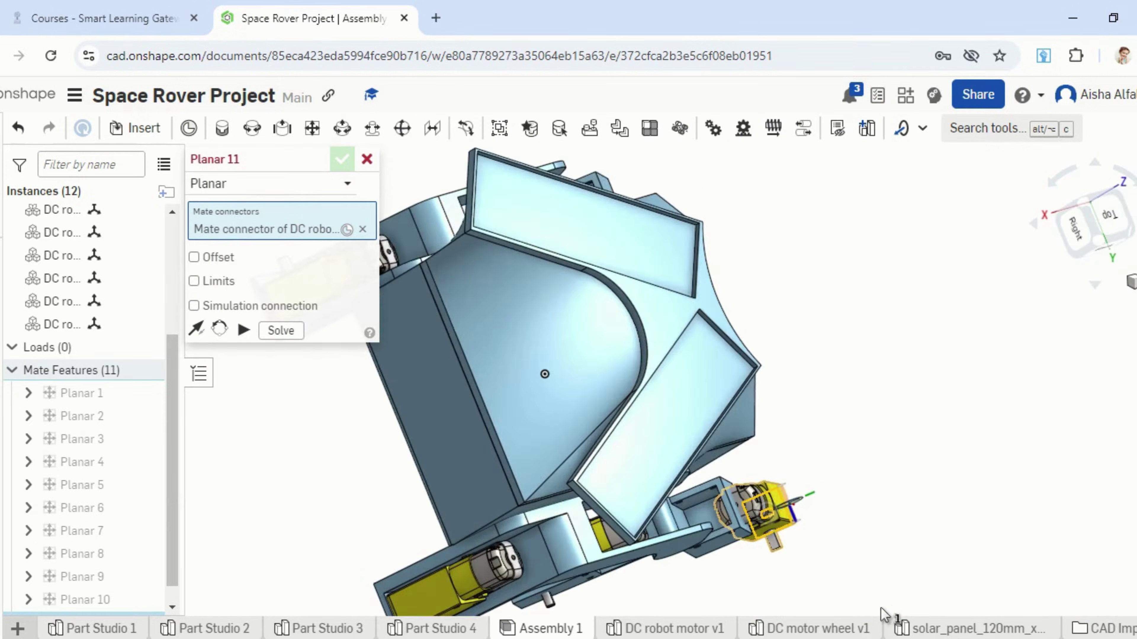
scroll(690, 504, "up", 8)
left_click(682, 496)
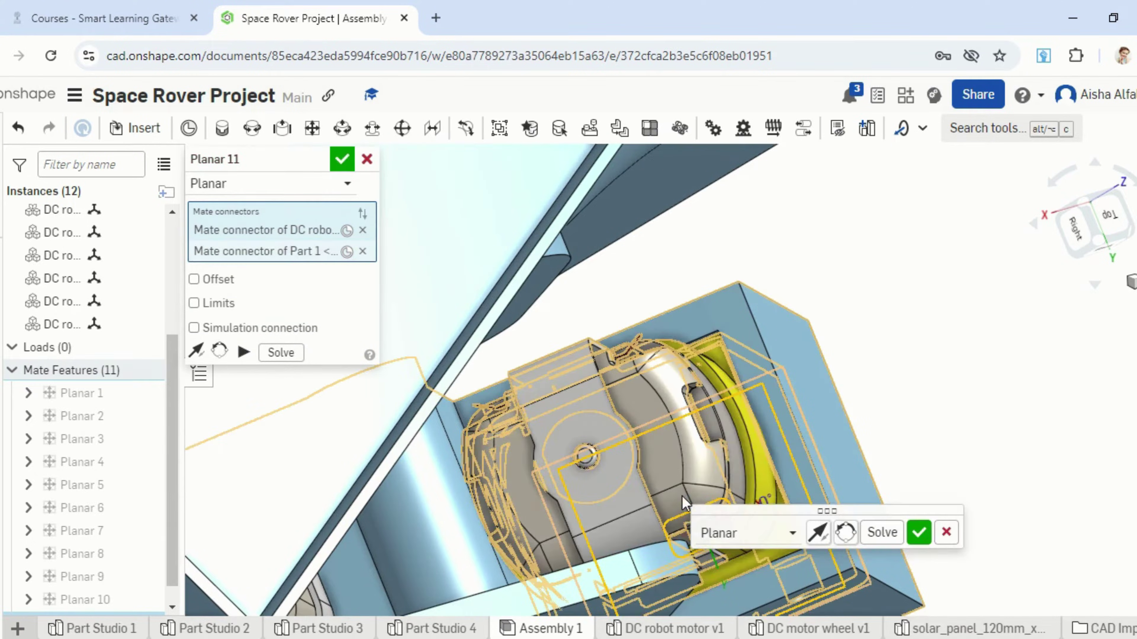
left_click(341, 159)
Add a planar mate between a free motor's broad face and the inner face of the negative Y bracket's holder nearest the leg, and finish mating.
scroll(928, 379, "down", 5)
right_click_drag(929, 380, 1066, 427)
scroll(971, 414, "down", 5)
left_click(1095, 228)
scroll(1065, 319, "down", 5)
right_click_drag(893, 421, 840, 492)
left_click(308, 134)
scroll(798, 378, "up", 4)
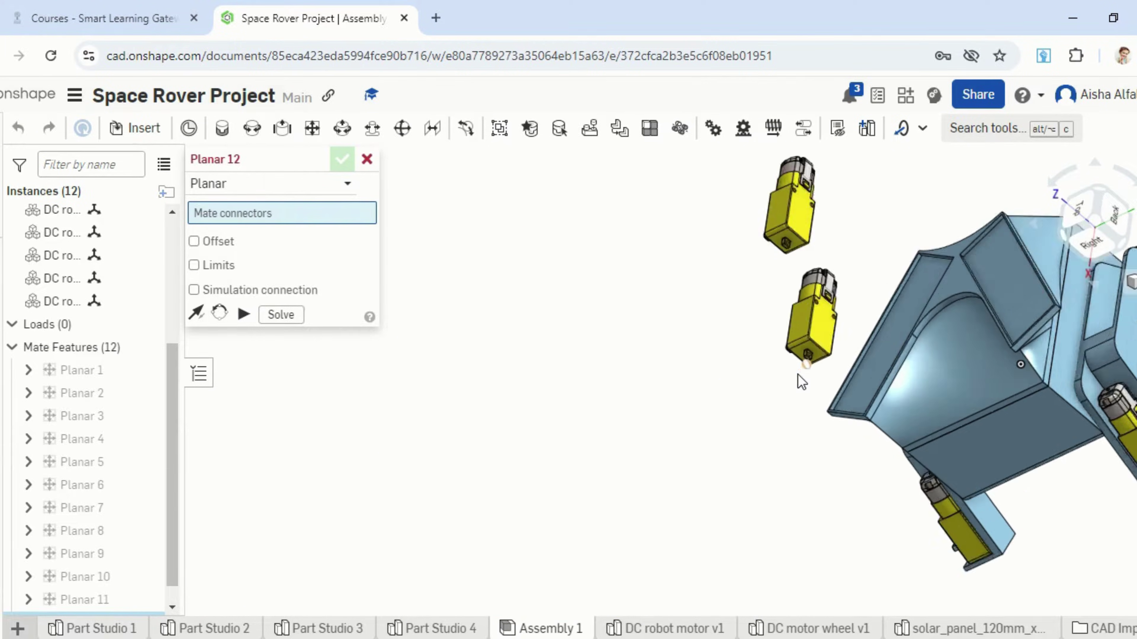
left_click(840, 309)
scroll(840, 470, "down", 5)
right_click_drag(841, 472, 965, 466)
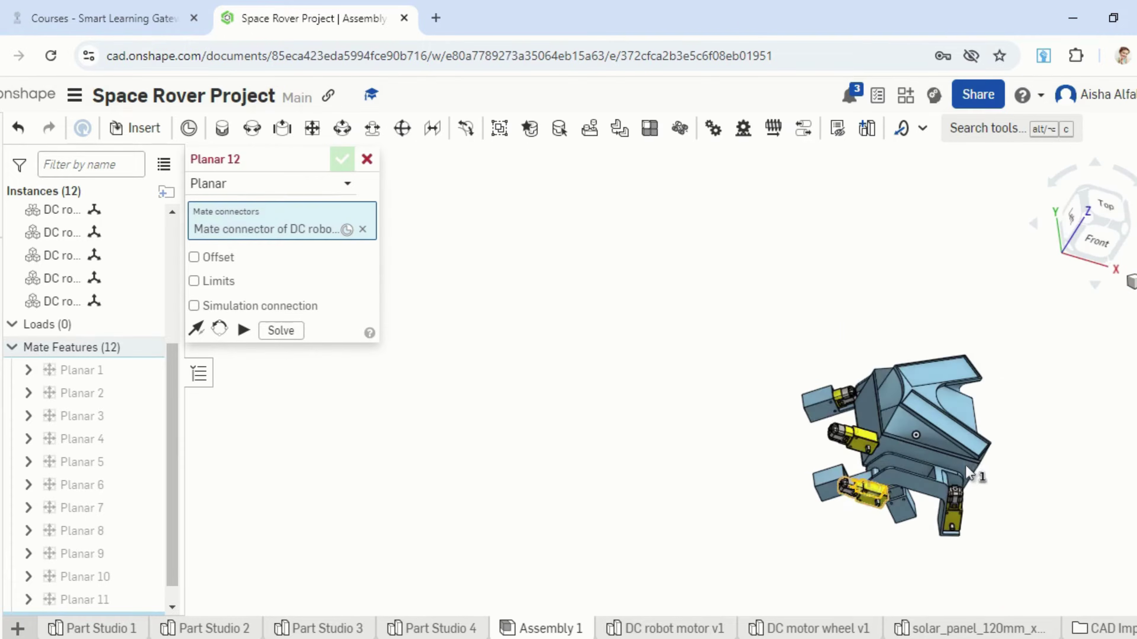
scroll(900, 509, "up", 8)
left_click(945, 503)
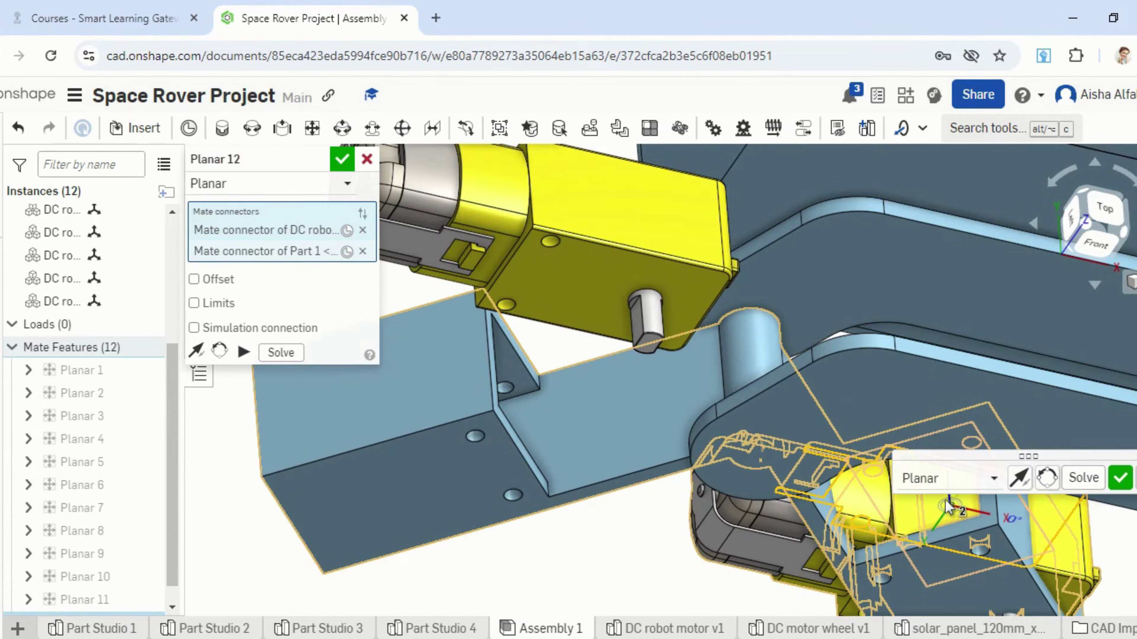
scroll(945, 499, "down", 5)
left_click(1118, 481)
key("Escape")
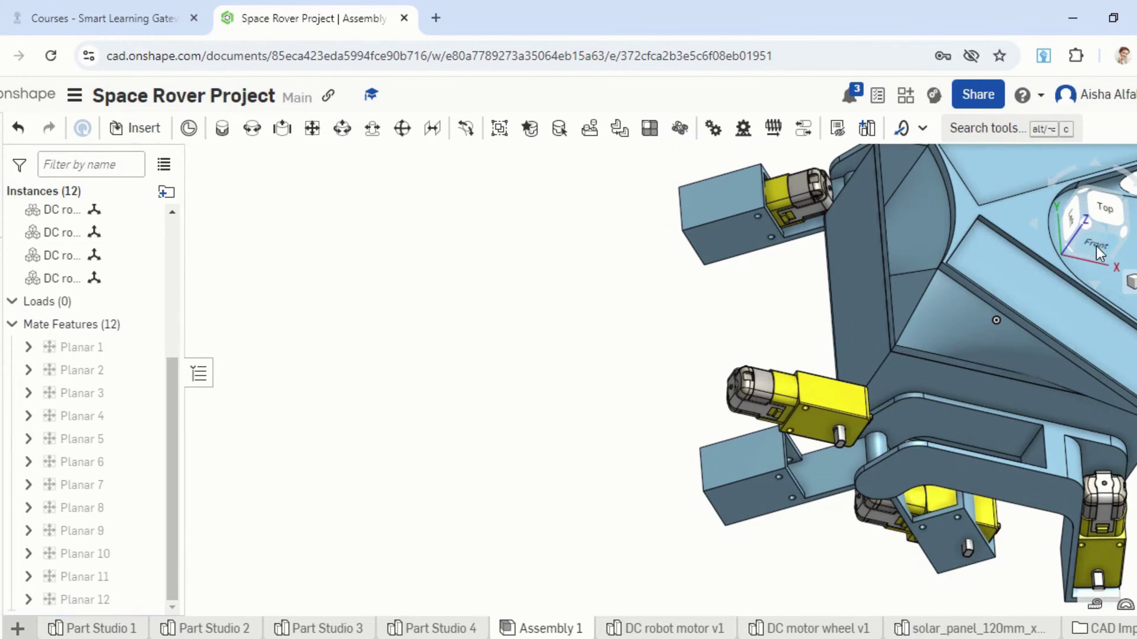
Rotate that motor to match the angle of the negative Y bracket's holder nearest the leg.
left_click(1096, 246)
left_click_drag(806, 559, 790, 598)
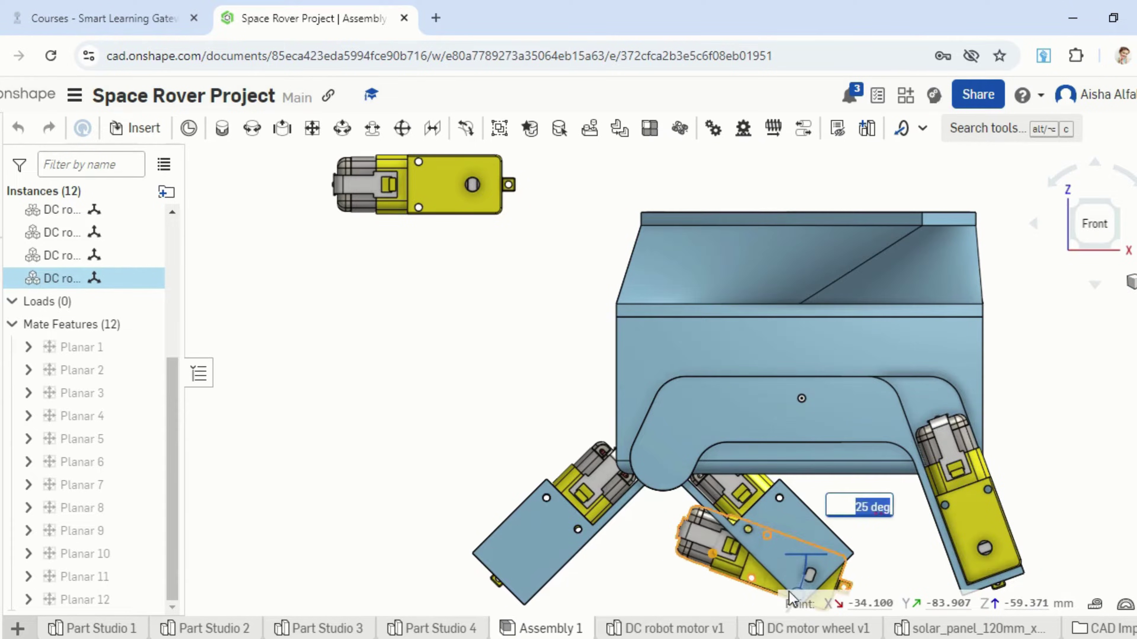
Add a planar mate between that motor's end face and the inner end face of the negative Y bracket's holder nearest the leg.
scroll(635, 577, "down", 5)
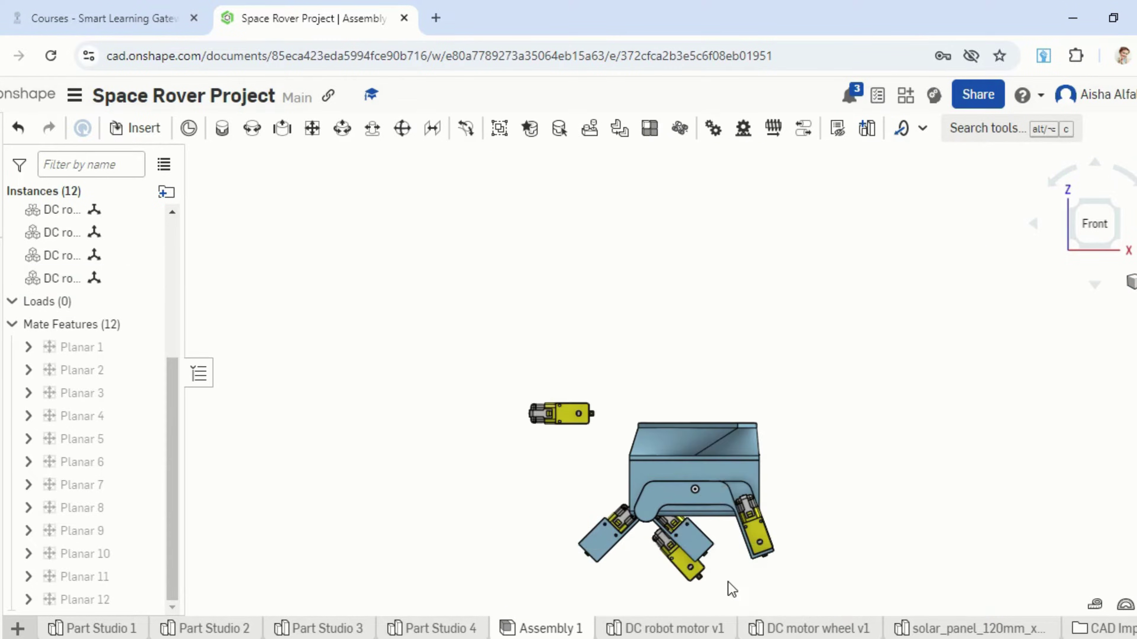
right_click_drag(727, 582, 808, 542)
left_click(342, 129)
scroll(671, 547, "up", 5)
scroll(671, 546, "up", 3)
left_click(701, 502)
scroll(701, 502, "down", 5)
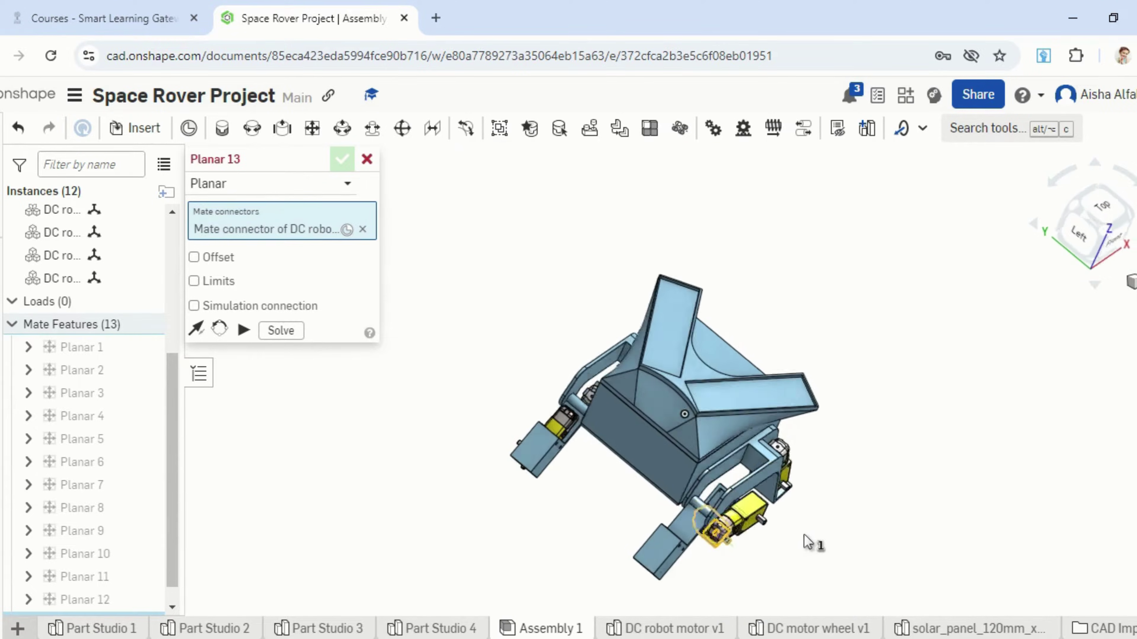
scroll(721, 489, "up", 5)
left_click(782, 491)
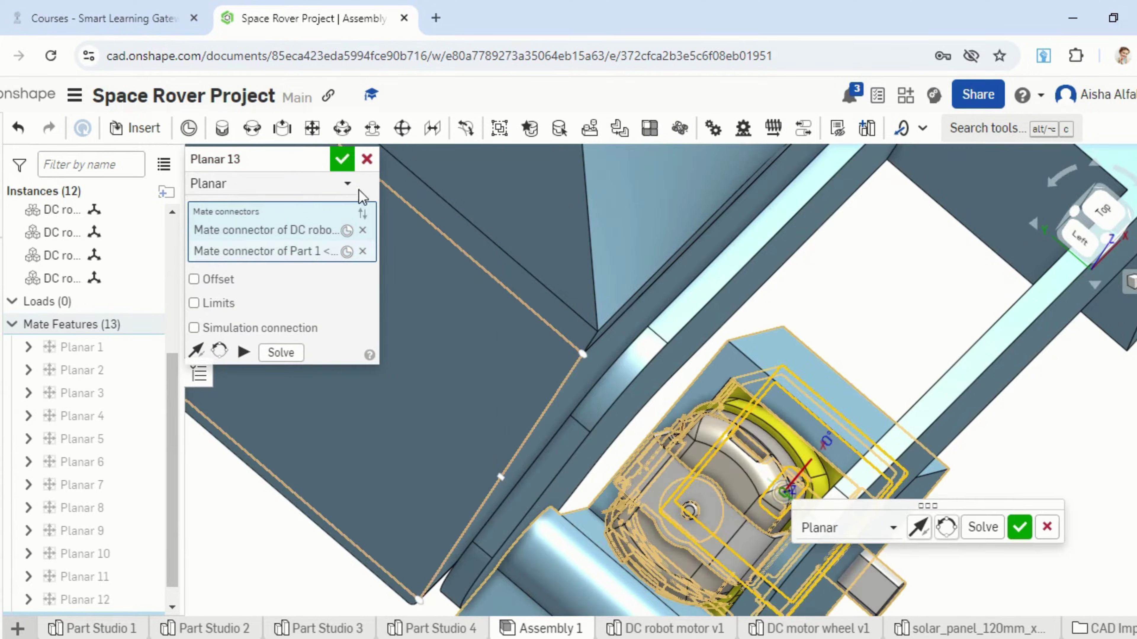
left_click(342, 159)
Add a planar mate between the last free motor's broad face and the inner face of the negative Y bracket's outer holder, and finish mating.
scroll(978, 484, "down", 5)
right_click_drag(985, 484, 1014, 407)
scroll(909, 450, "up", 5)
right_click_drag(904, 462, 952, 500)
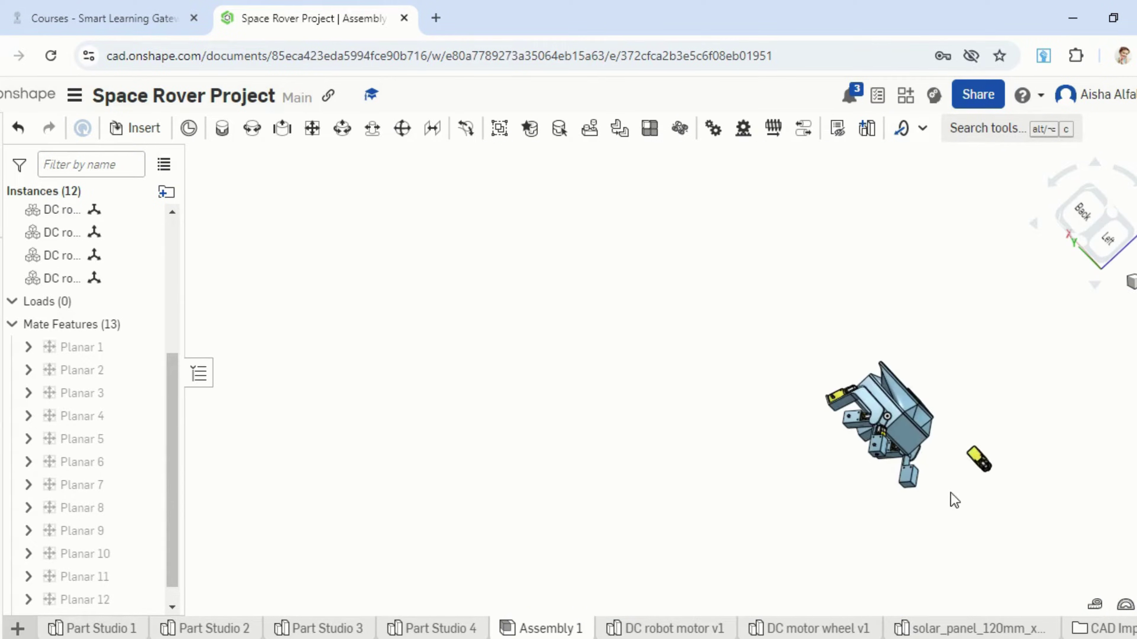
scroll(972, 472, "up", 5)
left_click(312, 128)
left_click(977, 408)
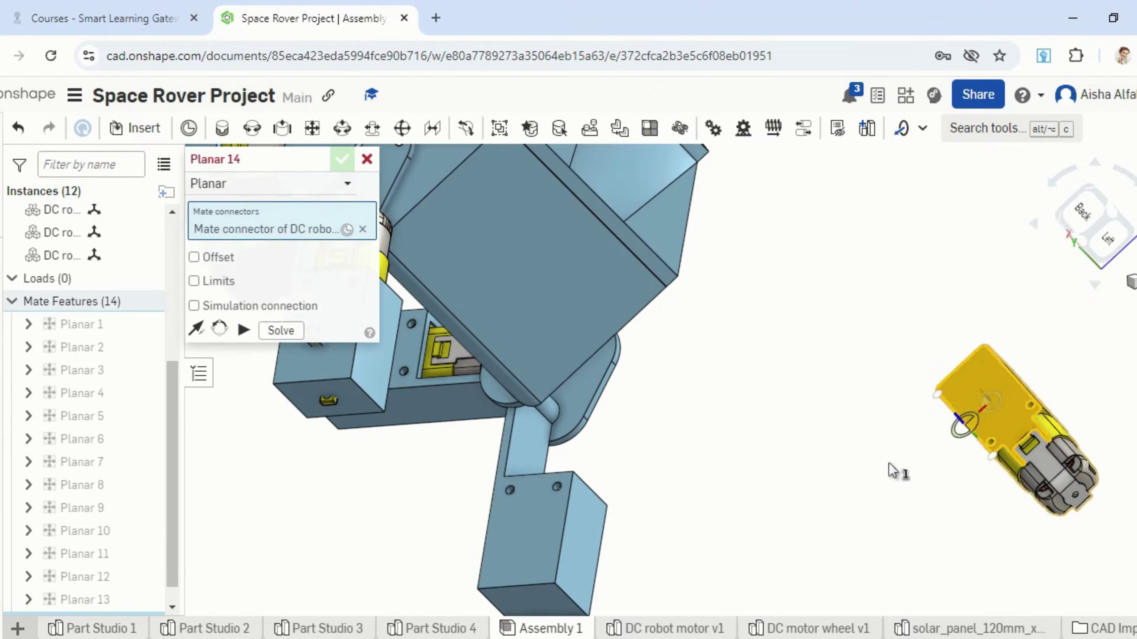
scroll(891, 468, "down", 5)
right_click_drag(888, 468, 727, 457)
scroll(615, 436, "up", 5)
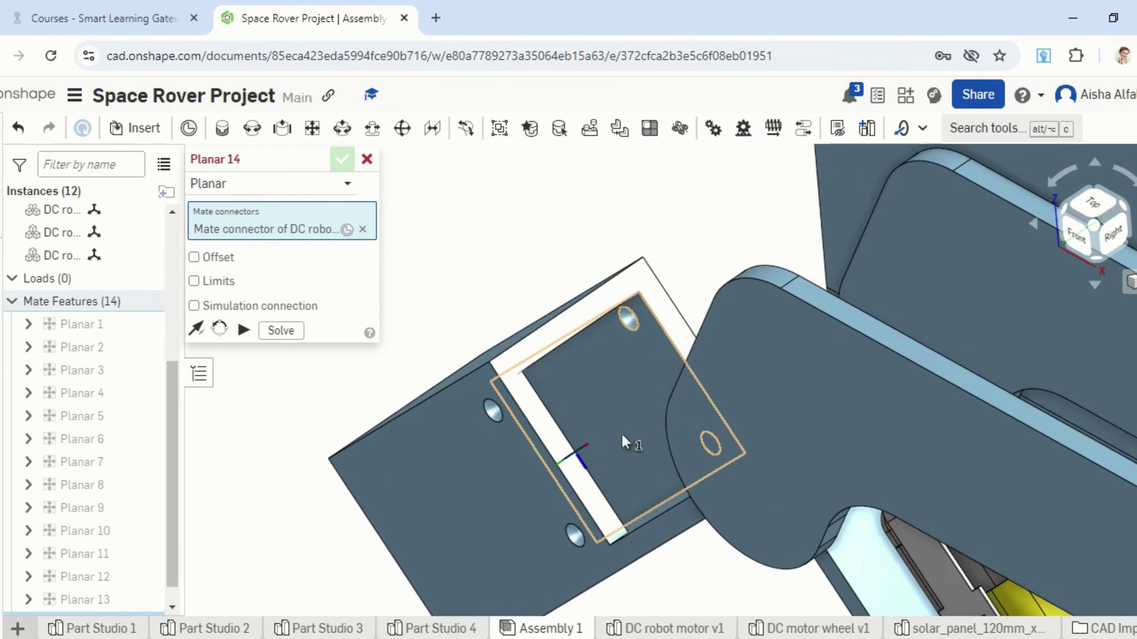
left_click(622, 434)
scroll(627, 433, "down", 3)
left_click(1077, 243)
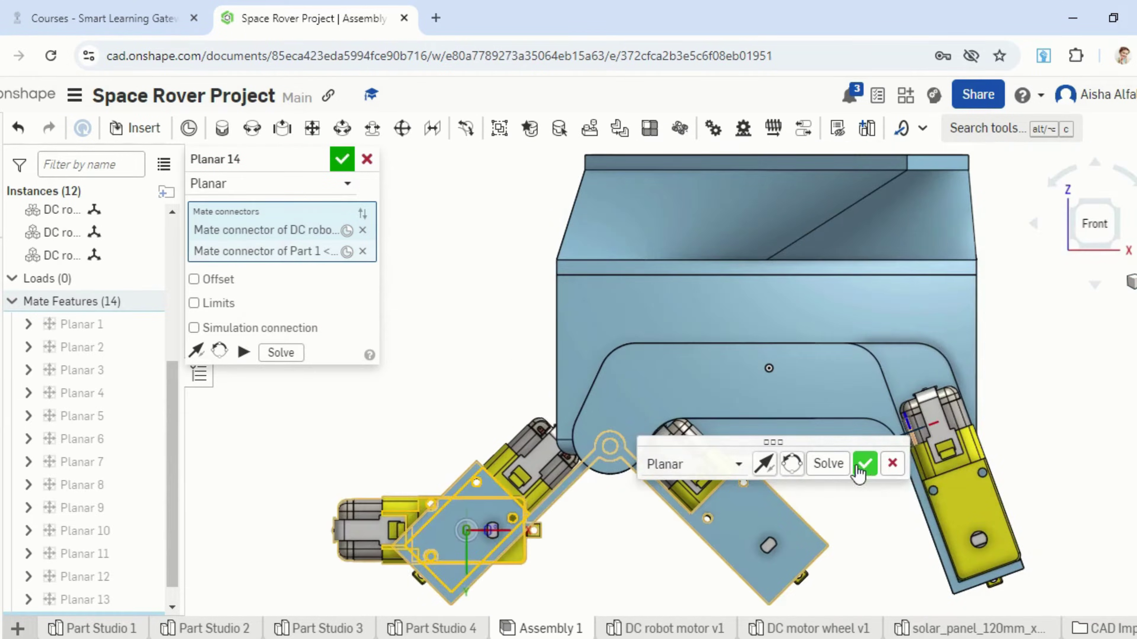
left_click(864, 464)
key("Escape")
Rotate that motor to match the angle of the negative Y bracket's outer holder, and clear the selection.
left_click(382, 511)
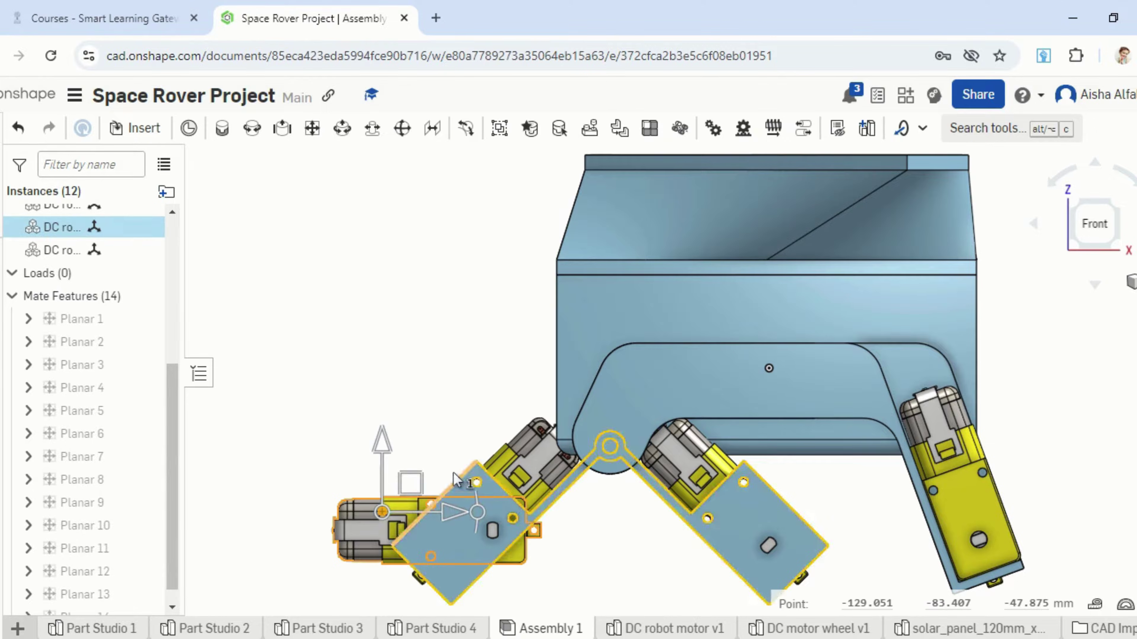
left_click_drag(477, 511, 358, 526)
left_click(399, 365)
Add a planar mate between that motor's end face and the inner end face of the negative Y bracket's outer holder.
right_click_drag(447, 399, 571, 388)
left_click(312, 128)
scroll(494, 465, "up", 6)
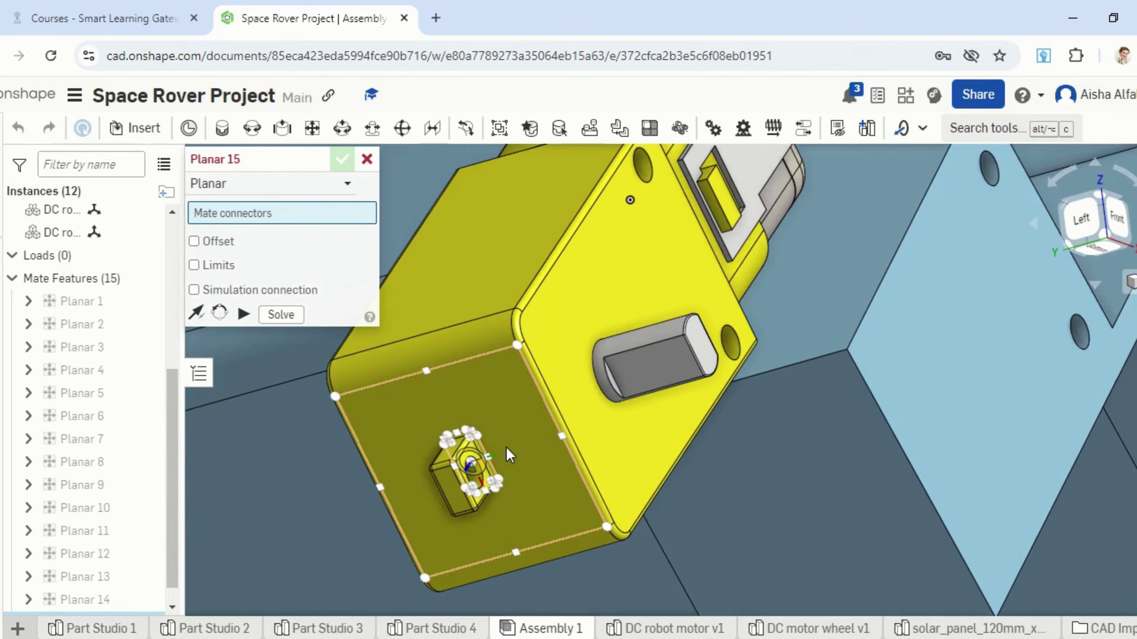
left_click(505, 458)
scroll(505, 458, "down", 5)
right_click_drag(635, 430, 547, 412)
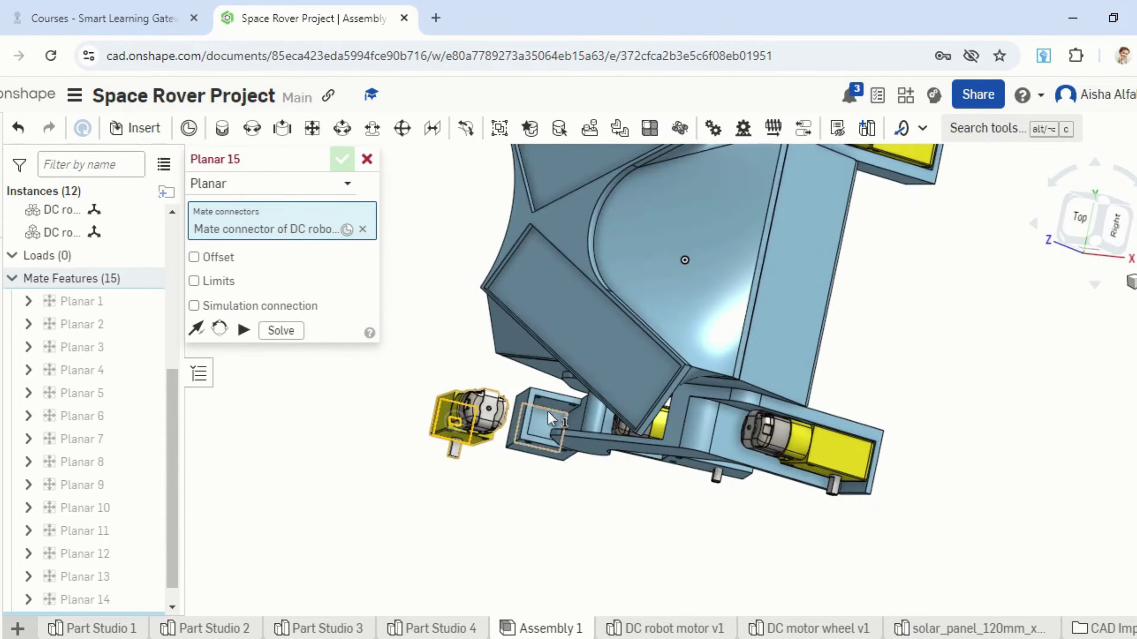
scroll(547, 411, "up", 5)
left_click(542, 403)
left_click(341, 159)
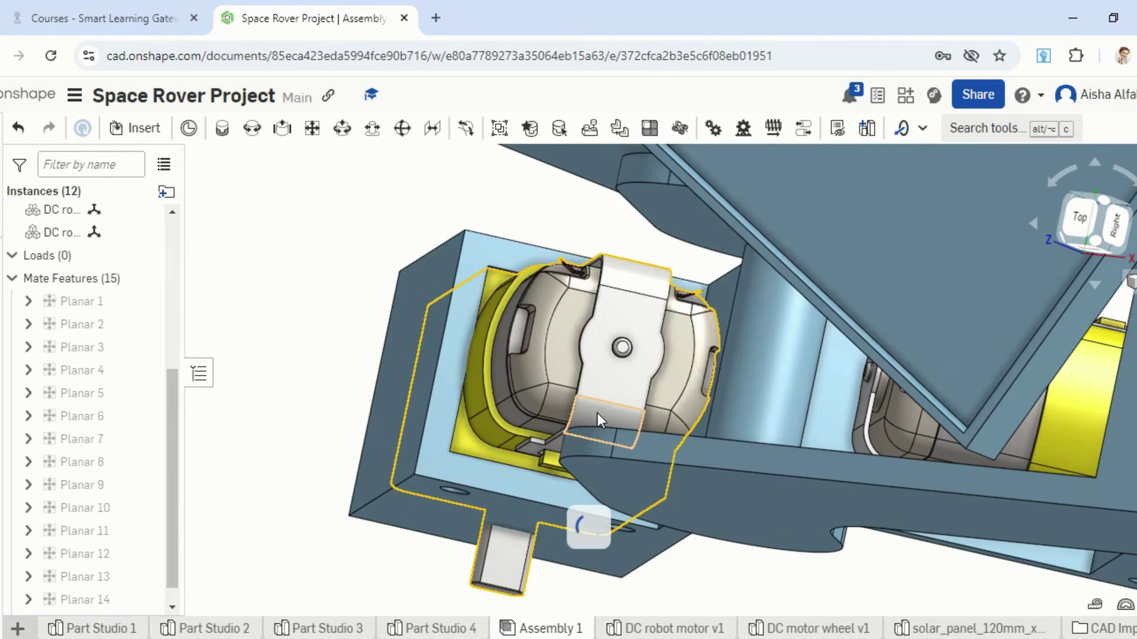
Set the isometric view and examine how the motors sit in the rover's legs and wheel brackets.
scroll(598, 422, "down", 5)
right_click_drag(718, 515, 746, 466)
scroll(846, 417, "down", 4)
mouse_move(1071, 333)
right_mouse_down()
mouse_move(1085, 358)
mouse_move(1068, 340)
right_mouse_up()
left_click(1126, 282)
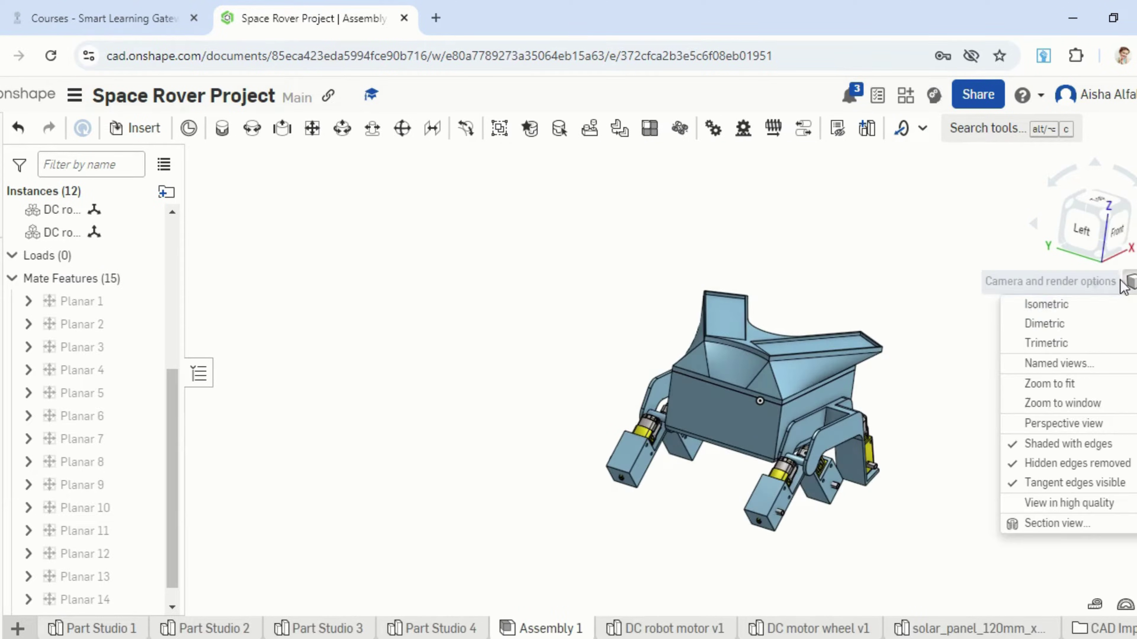
left_click(1047, 305)
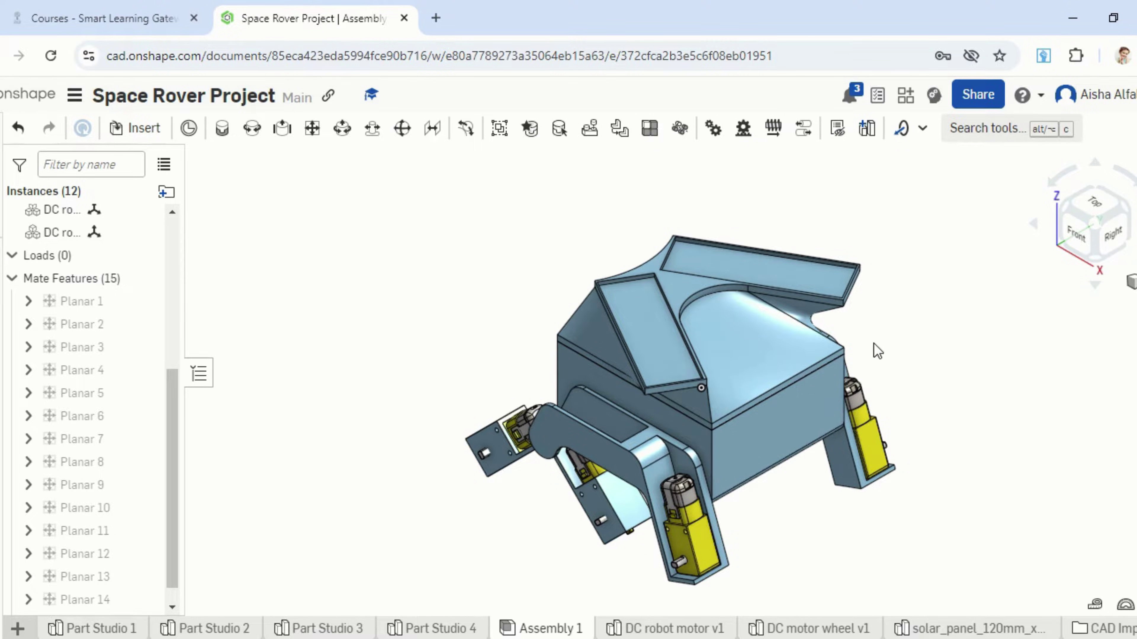
right_click_drag(764, 556, 770, 593)
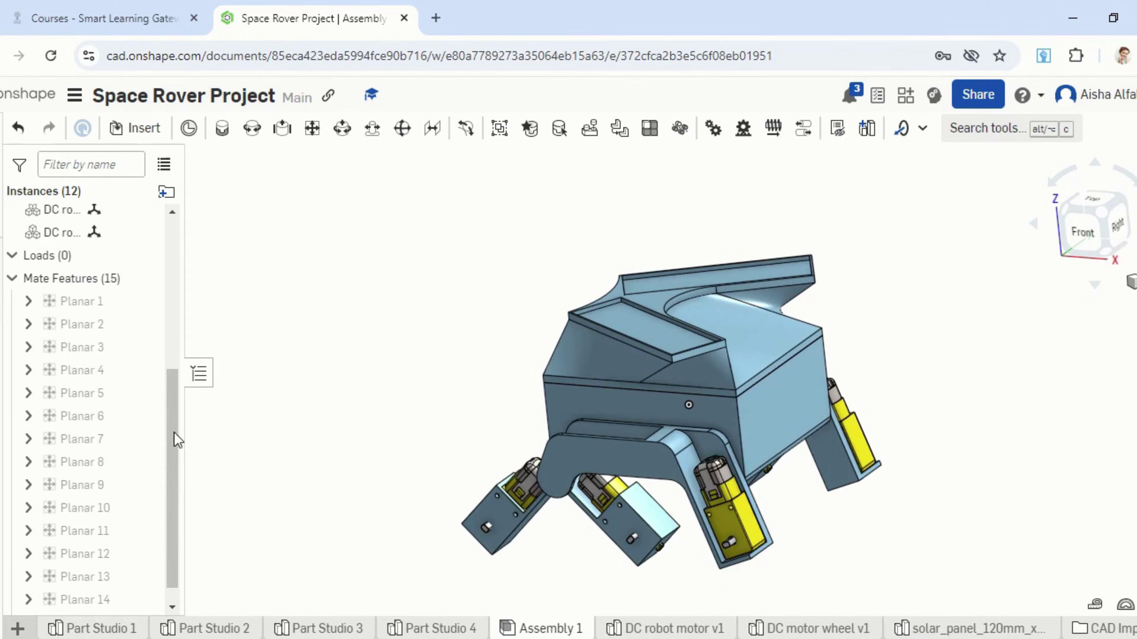
Include assemblies in the insertable items and insert three DC motor wheel v1 instances beside the rover's positive Y side.
left_click(142, 129)
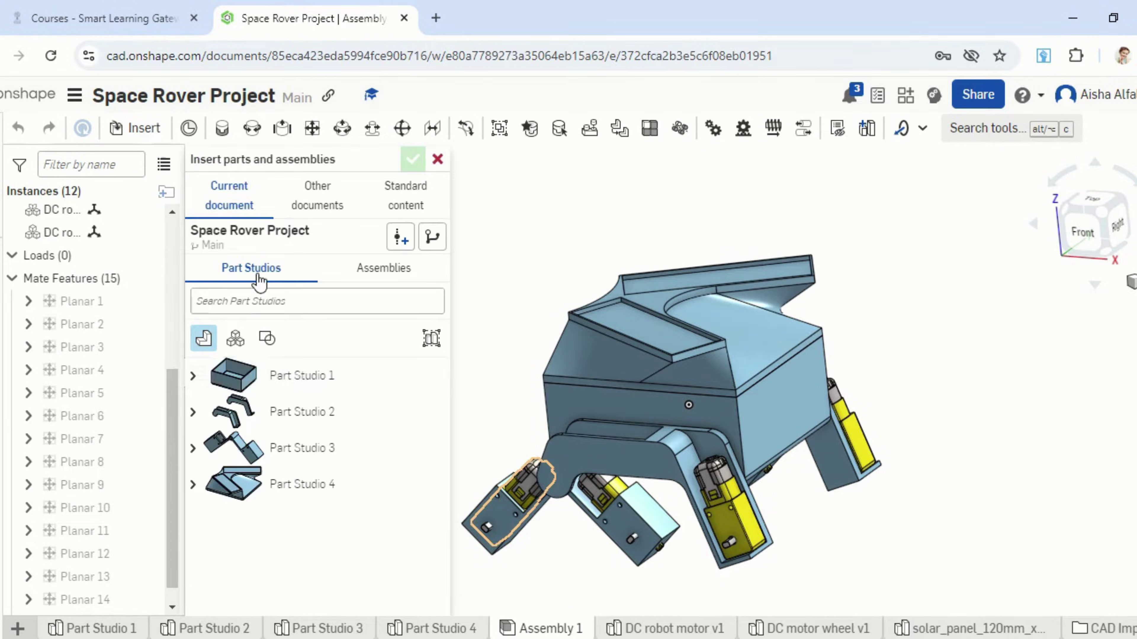
left_click(234, 337)
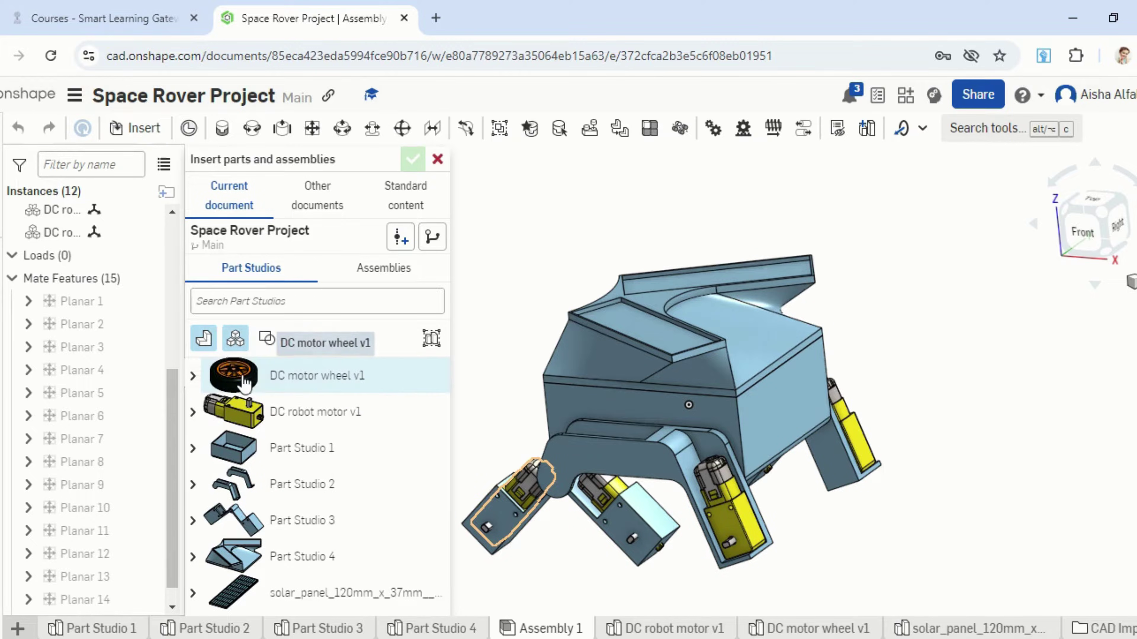
left_click(260, 381)
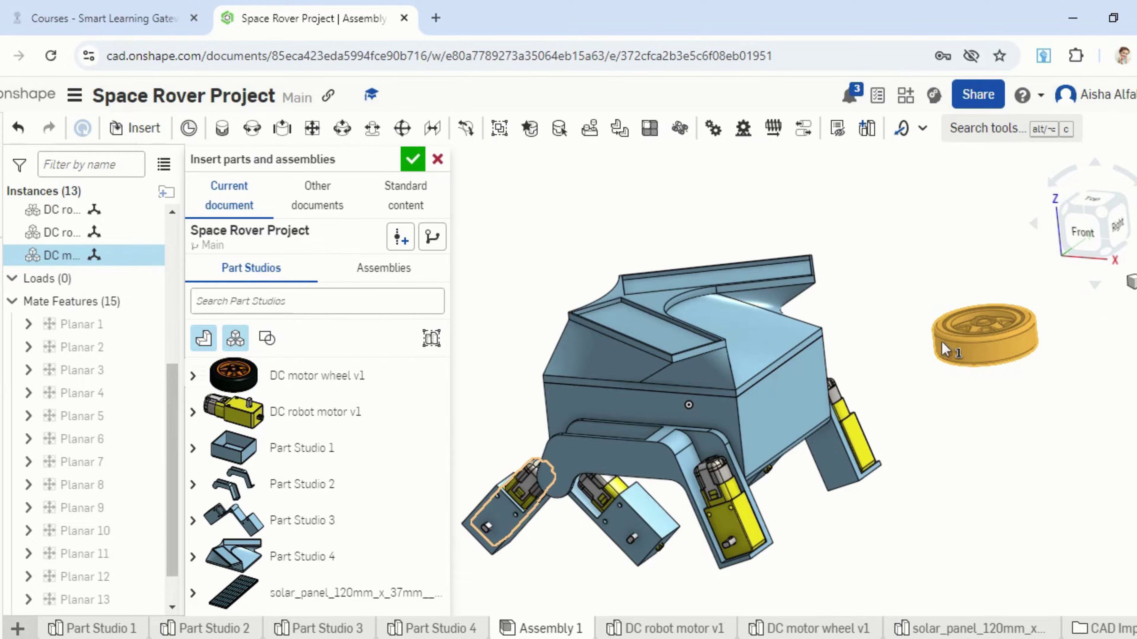
left_click(1063, 341)
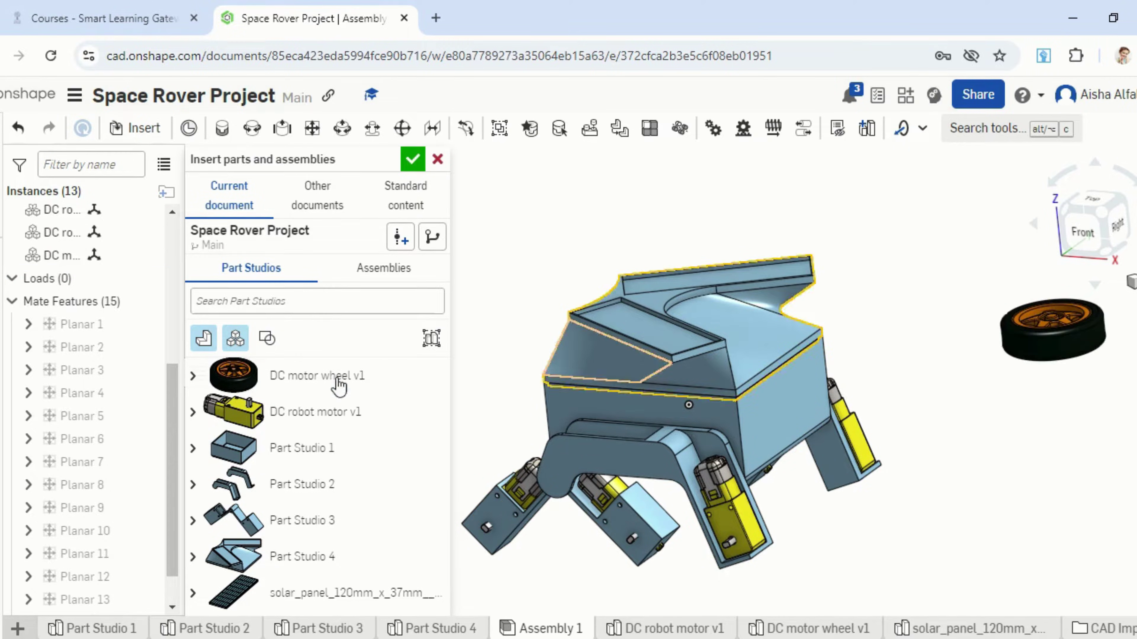
left_click(313, 376)
left_click(929, 260)
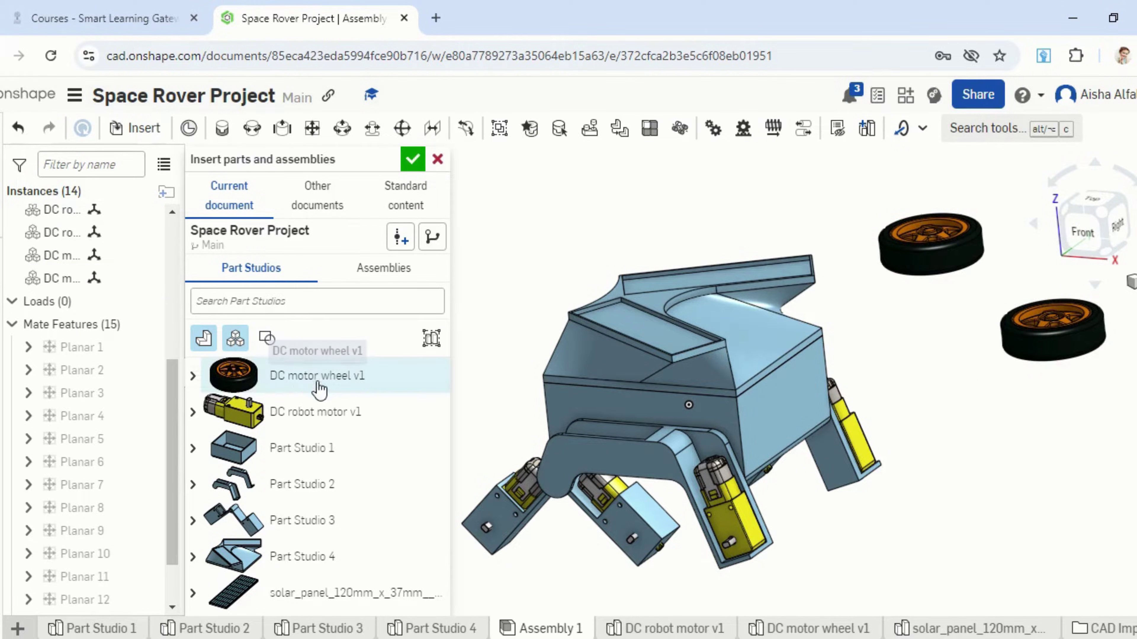
left_click(315, 379)
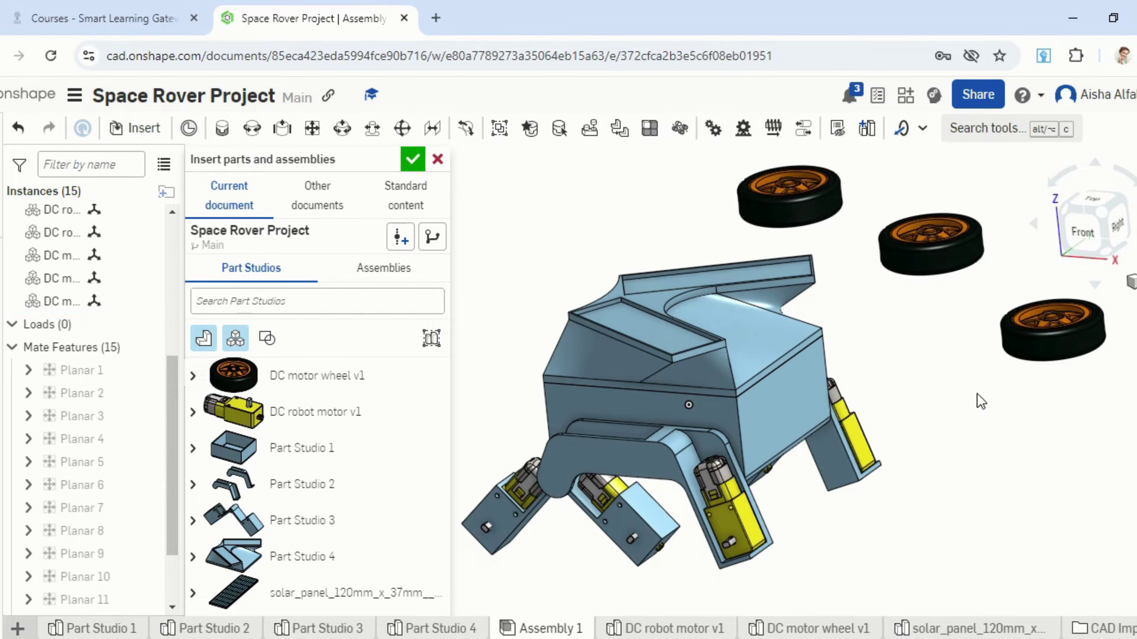
Insert three more DC motor wheel v1 instances beside the rover's negative Y side and finish inserting.
right_click_drag(977, 394, 872, 437)
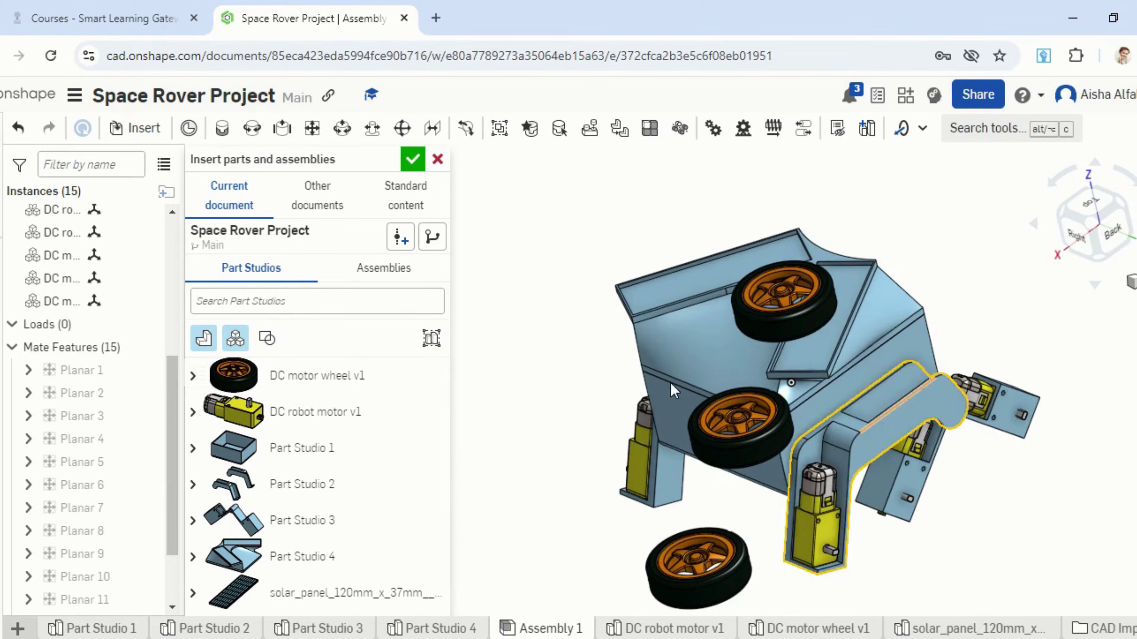
left_click(243, 390)
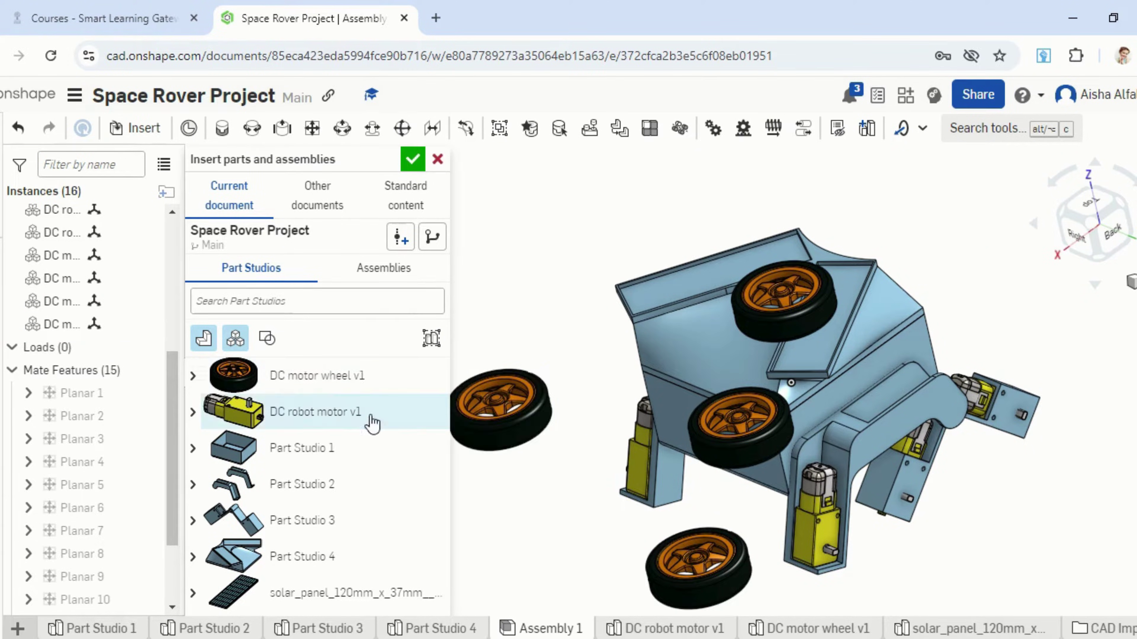
left_click(299, 381)
left_click(531, 267)
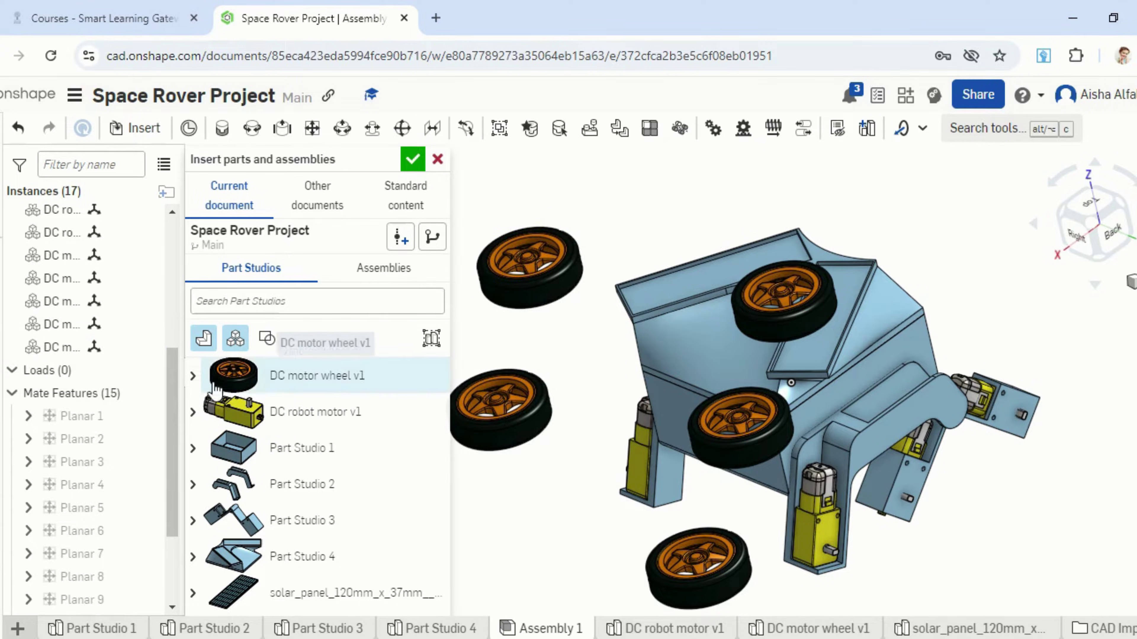
left_click(215, 390)
left_click(656, 195)
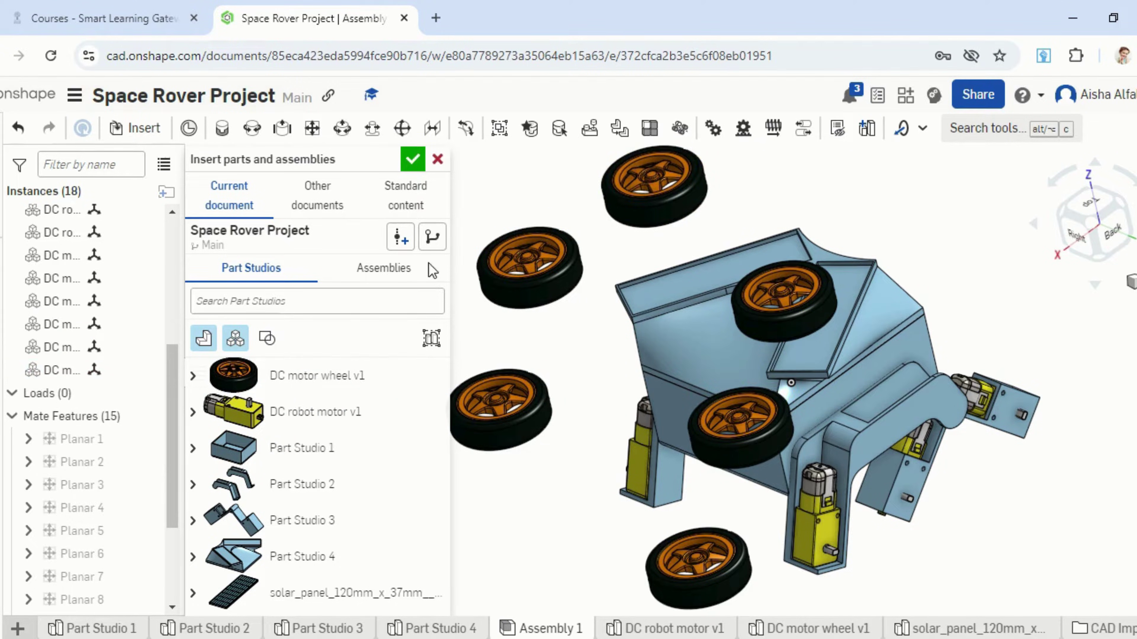
left_click(412, 160)
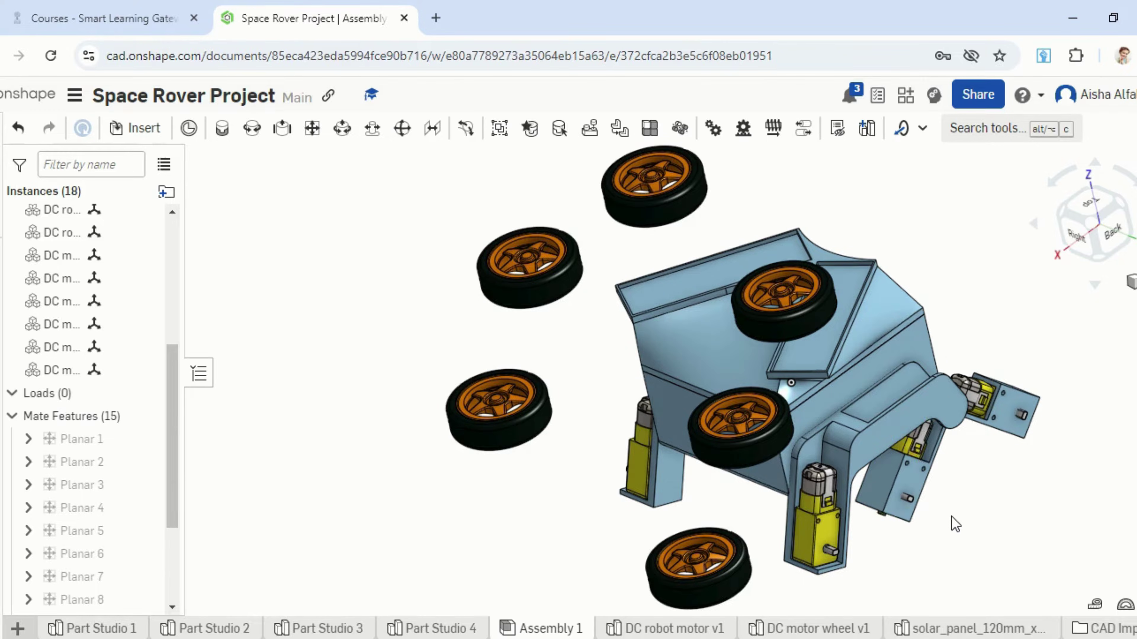
Rotate the lowest wheel on the negative Y side by 90 degrees so its hub faces the rover, and clear the selection.
right_click_drag(951, 517, 991, 486)
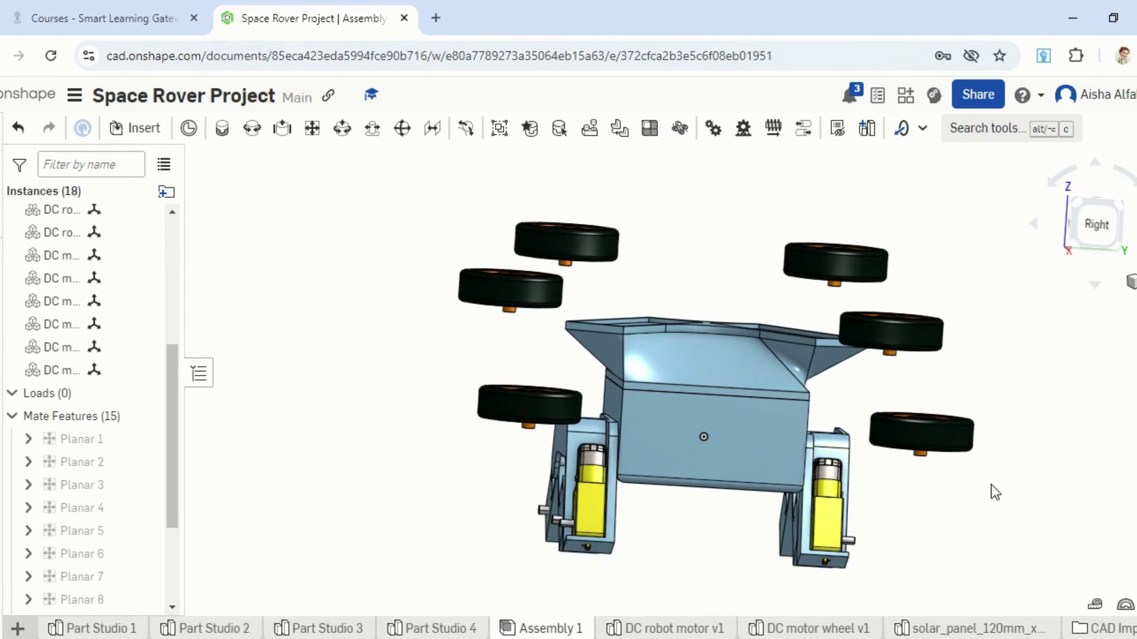
left_click(542, 421)
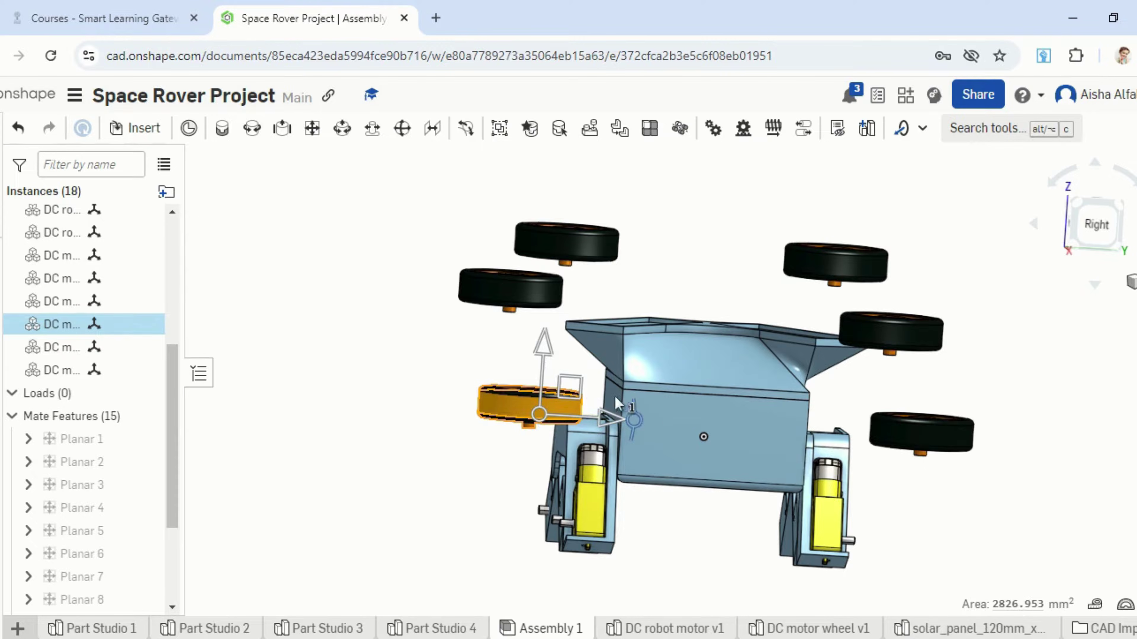
left_click_drag(616, 403, 541, 390)
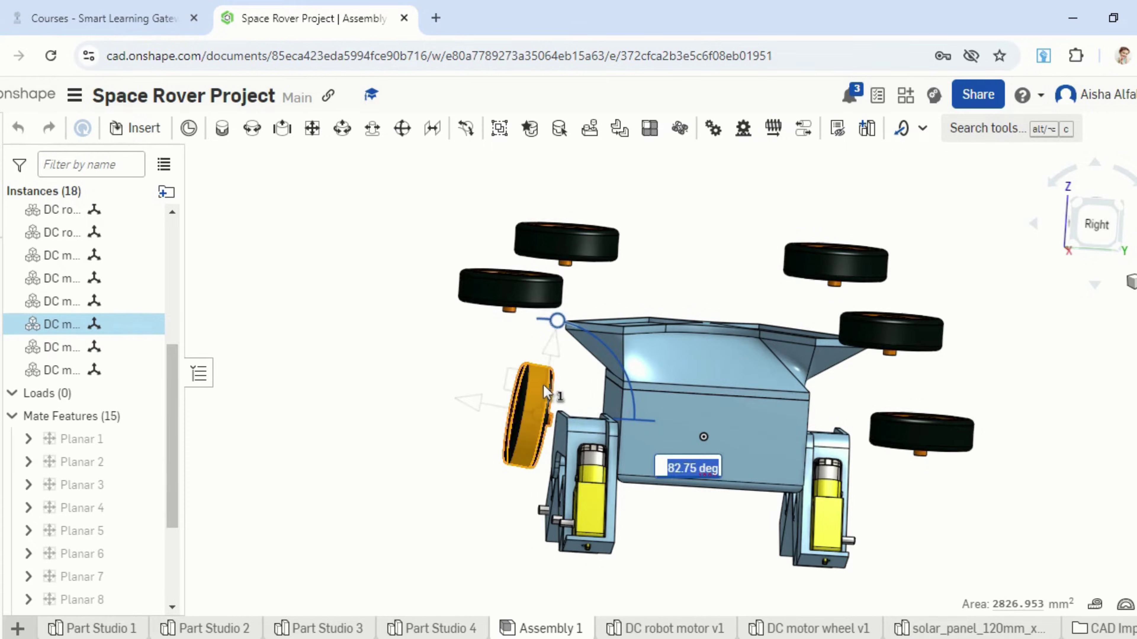
left_click(539, 296)
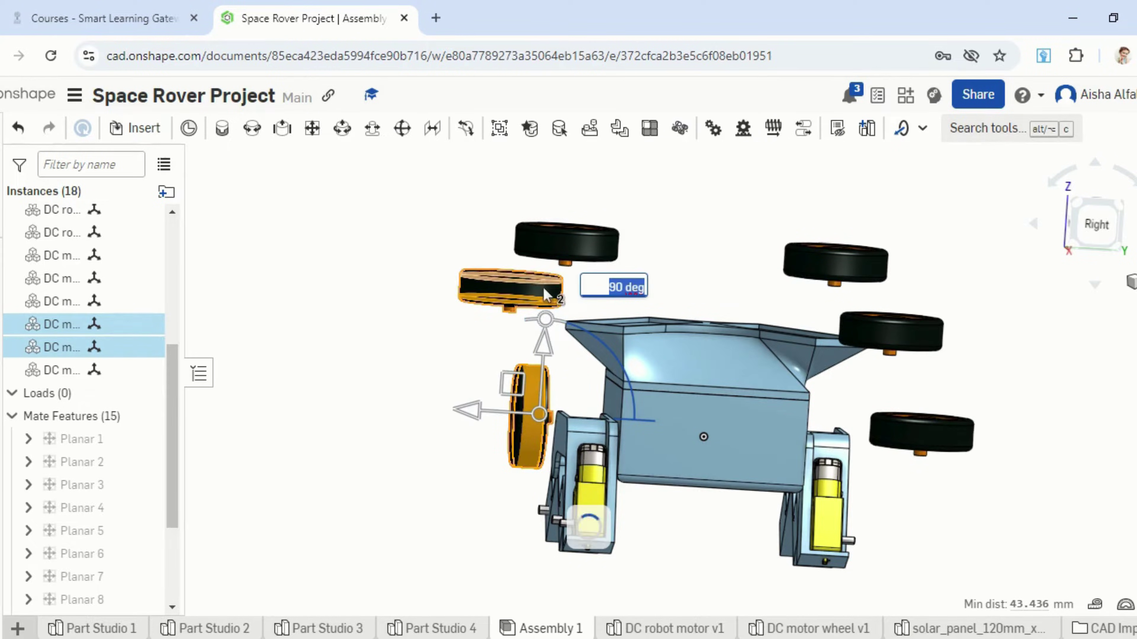
left_click(399, 327)
Rotate the other two wheels on the negative Y side by about 90 degrees so their hubs face the rover.
left_click(520, 297)
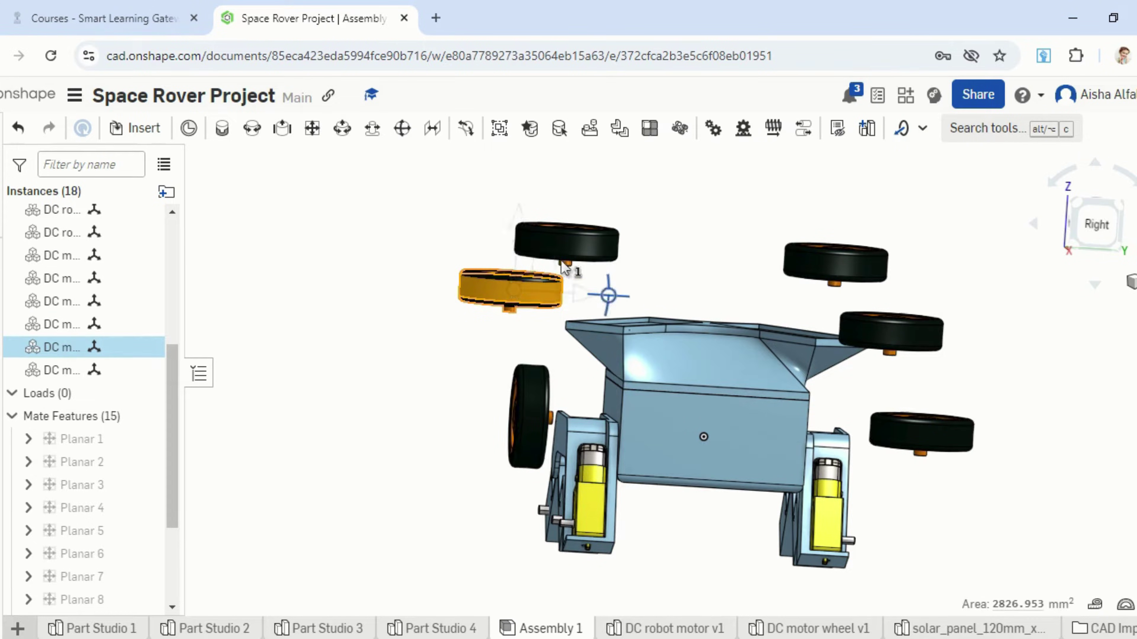
left_click_drag(565, 267, 517, 254)
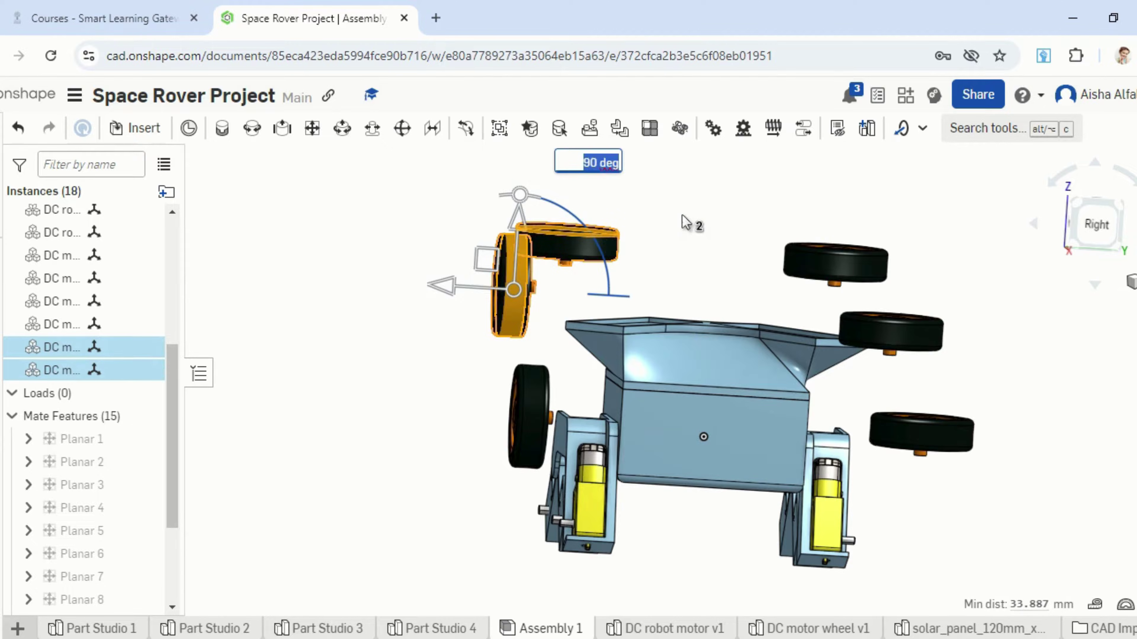
left_click(639, 247)
left_click(620, 244)
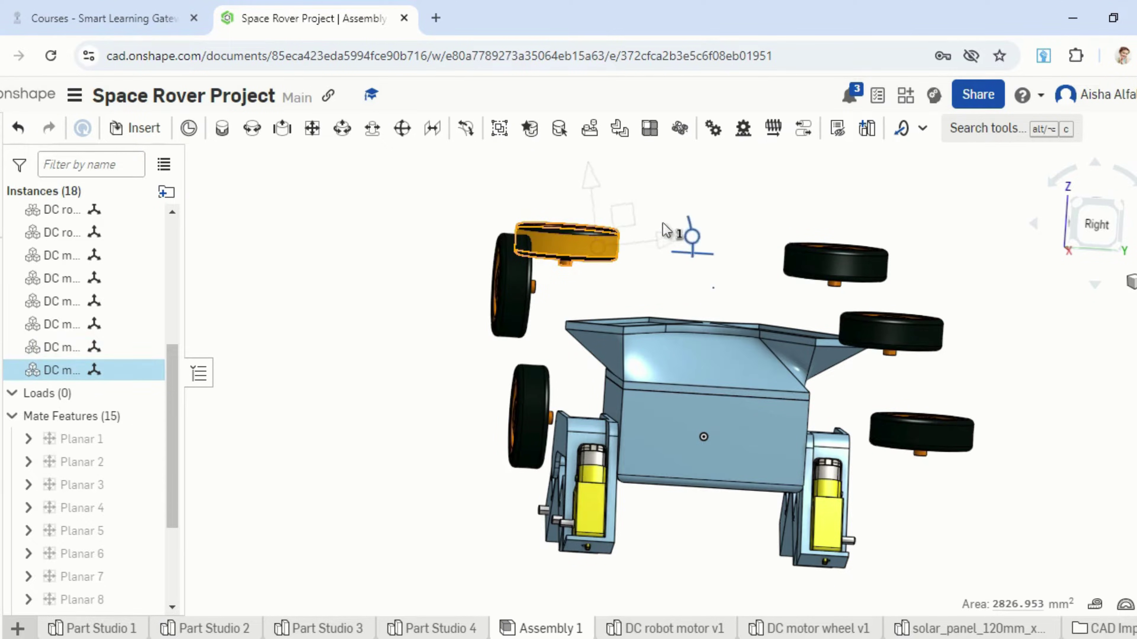
left_click_drag(622, 211, 598, 201)
left_click(908, 230)
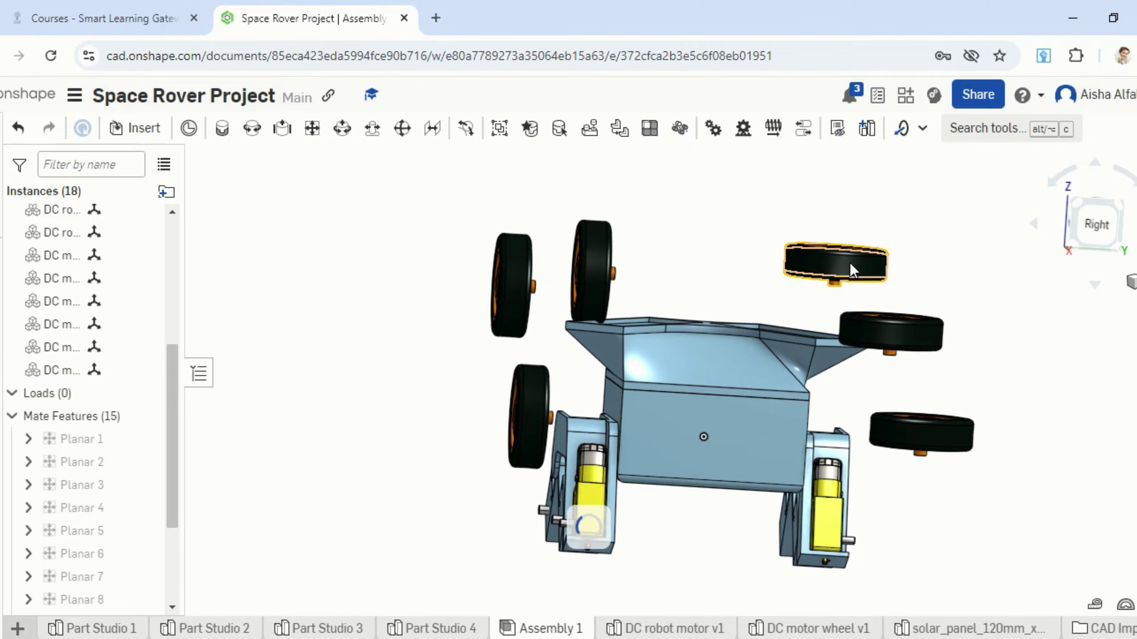
Rotate the uppermost wheel on the positive Y side by 90 degrees so its hub faces the rover.
left_click(848, 264)
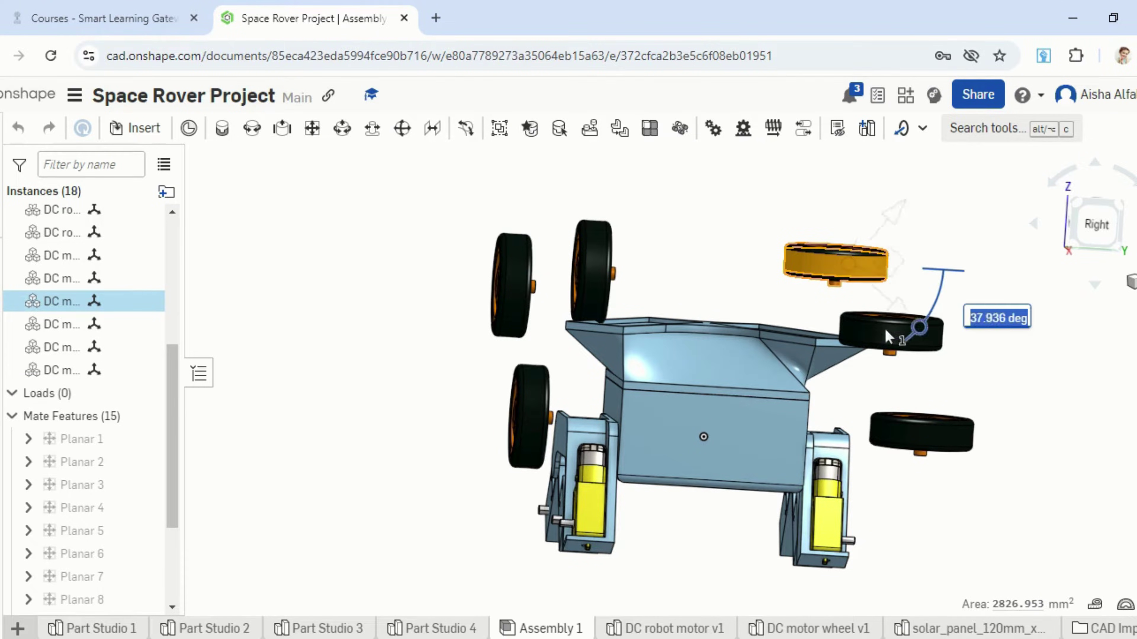
left_click_drag(887, 333, 842, 351)
left_click(933, 345)
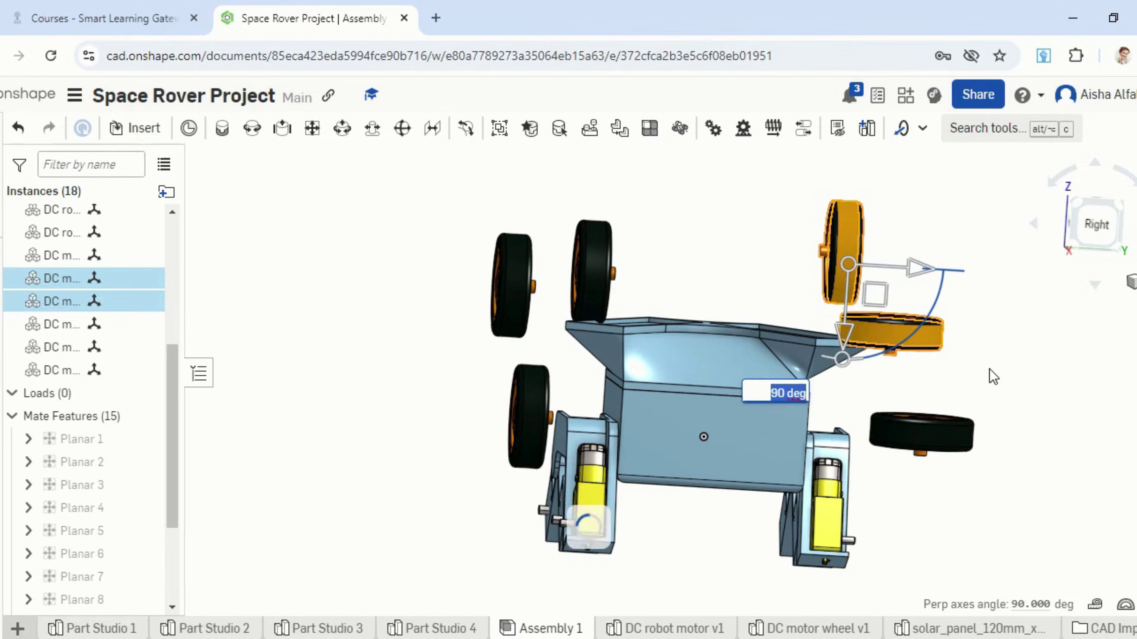
Rotate the middle and lowest wheels on the positive Y side by 90 degrees so their hubs face the rover.
left_click_drag(976, 372, 909, 406)
left_click(1077, 414)
left_click(928, 442)
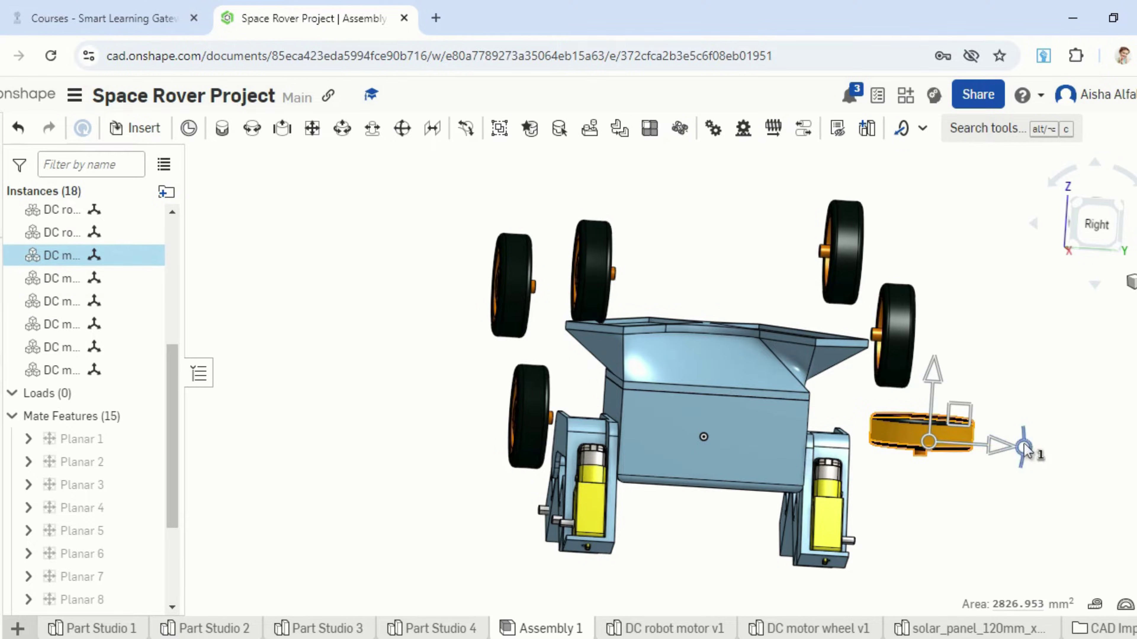
left_click_drag(979, 520, 946, 532)
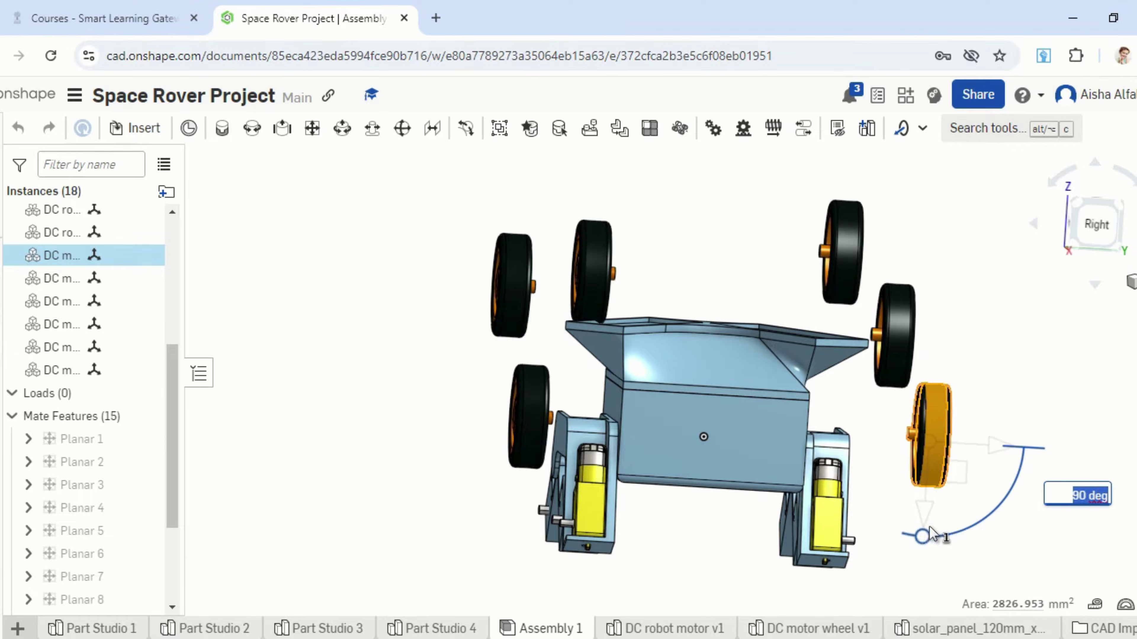
left_click(1003, 509)
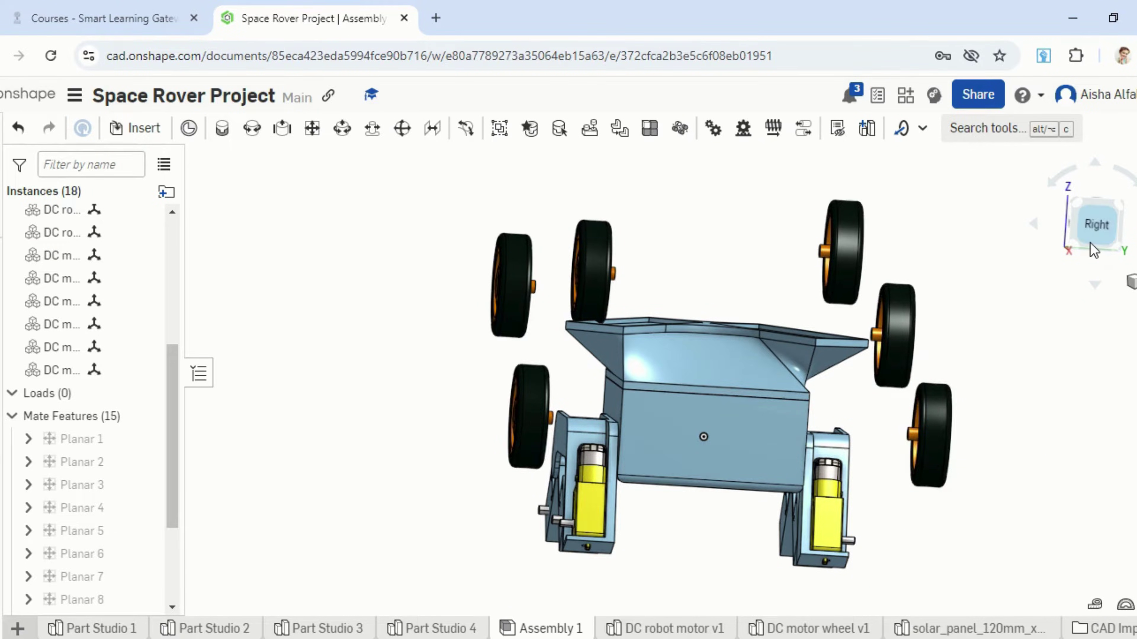
In the right view, move two of the wheels on the negative Y side farther away from the rover body.
left_click(1092, 250)
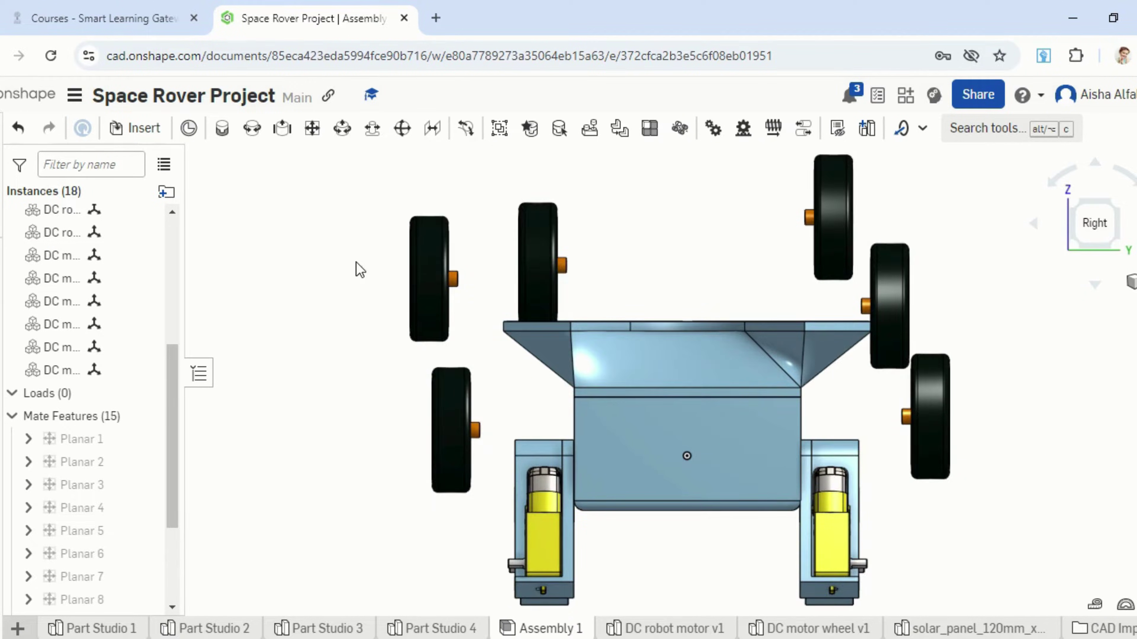
left_click_drag(356, 262, 297, 268)
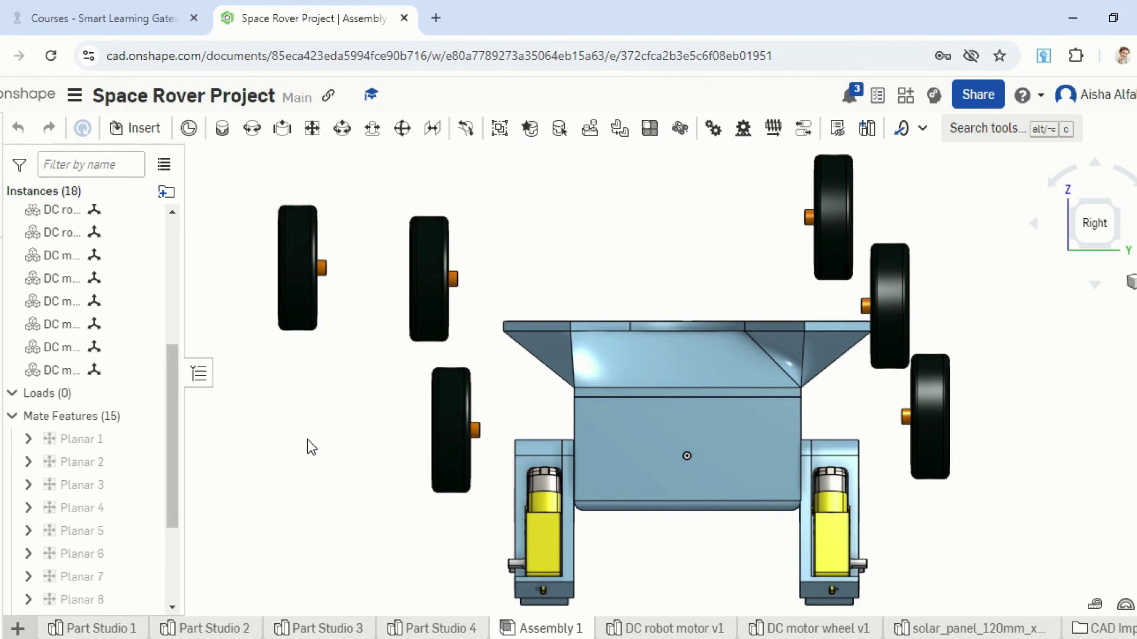
key("ctrl+z")
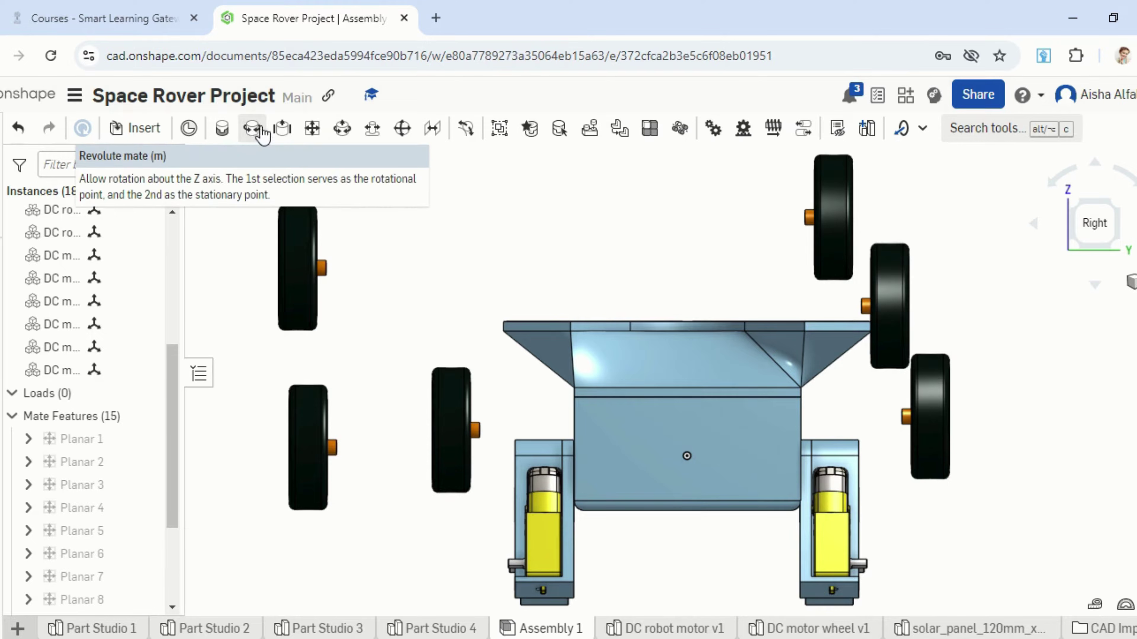
Add a revolute mate joining a loose wheel's hub bore to the motor shaft on the positive X end leg, negative Y side.
left_click(253, 130)
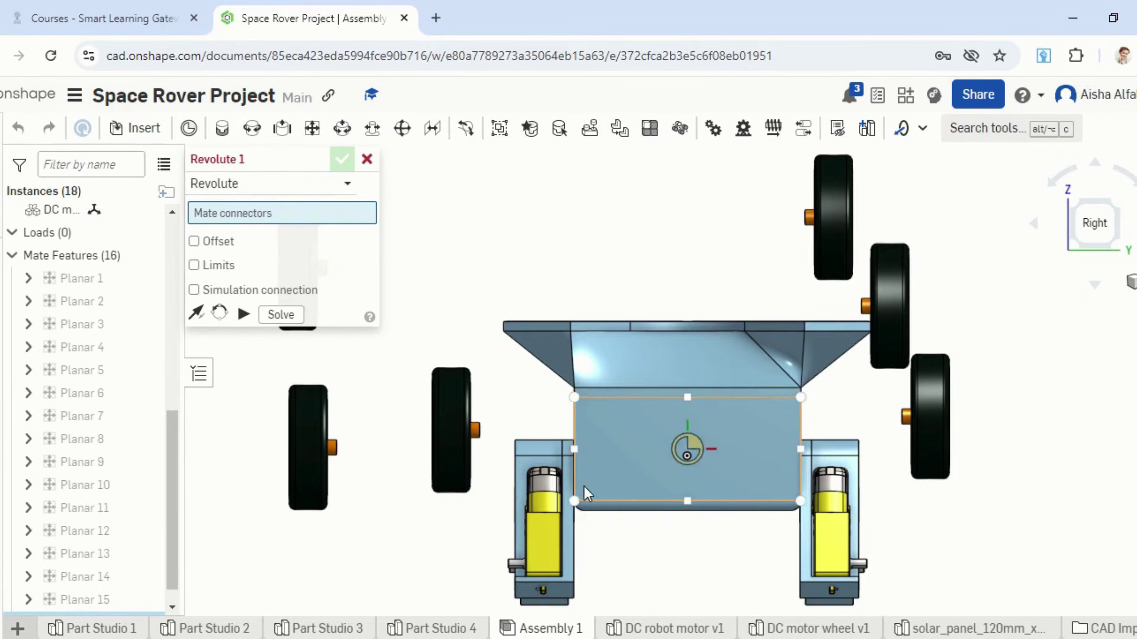
right_click_drag(585, 487, 447, 462)
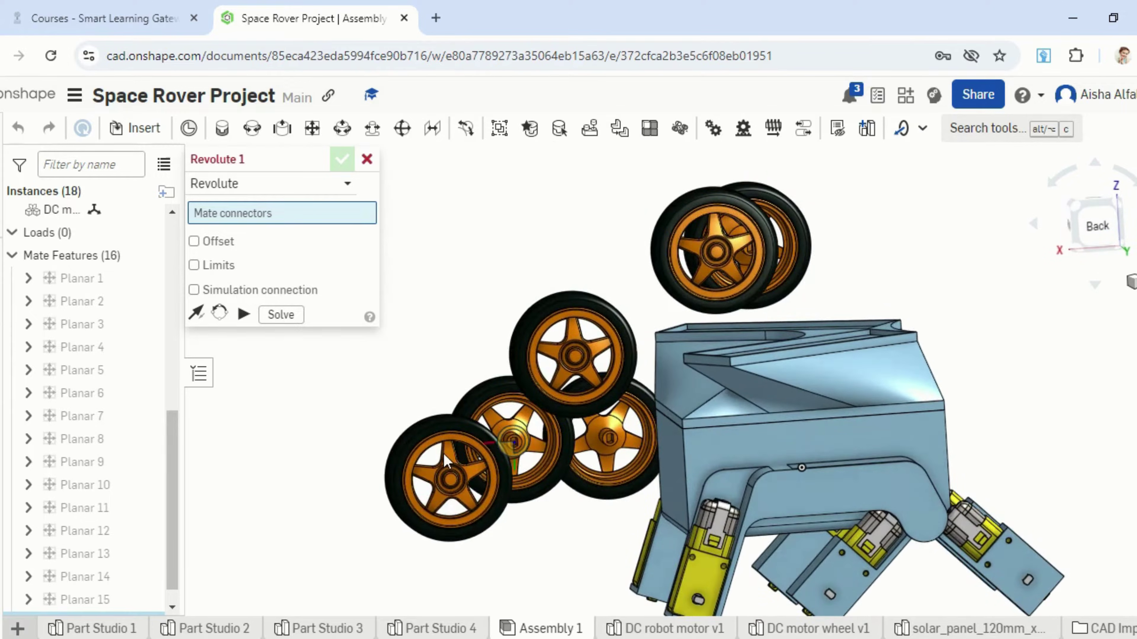
scroll(518, 438, "up", 8)
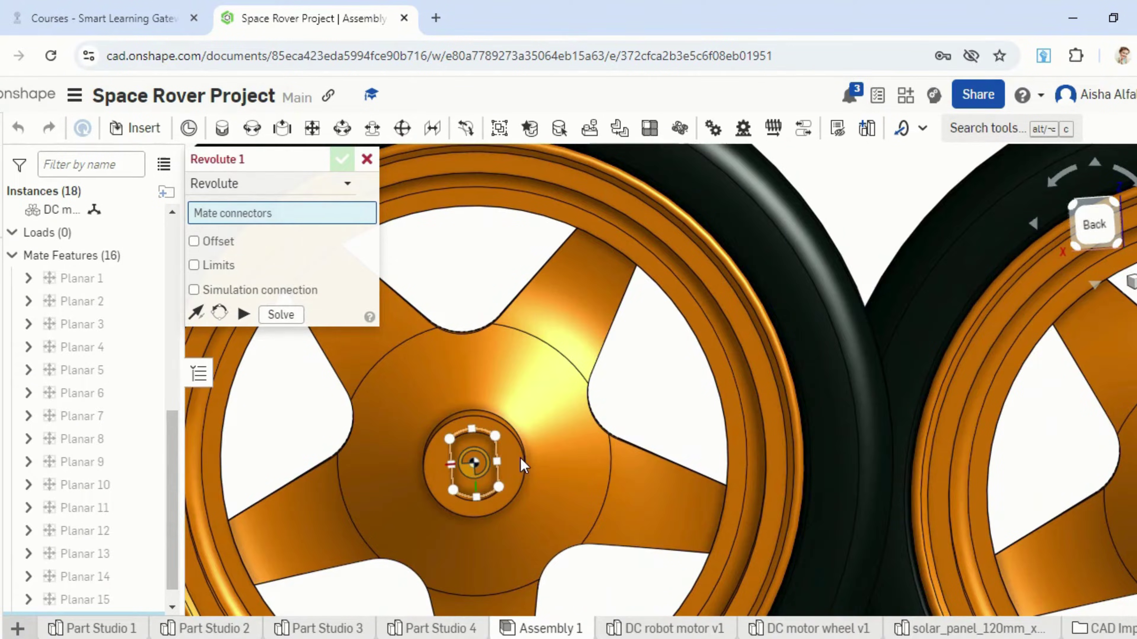
left_click(473, 471)
scroll(520, 457, "down", 10)
right_click_drag(604, 473, 721, 483)
scroll(485, 562, "up", 5)
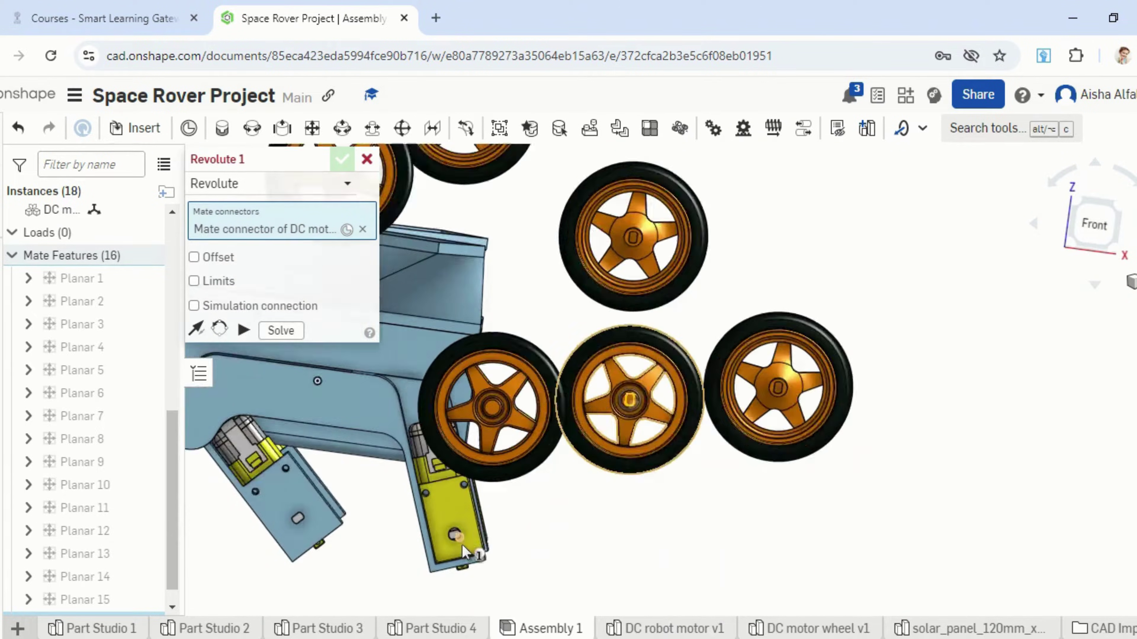
scroll(450, 536, "up", 5)
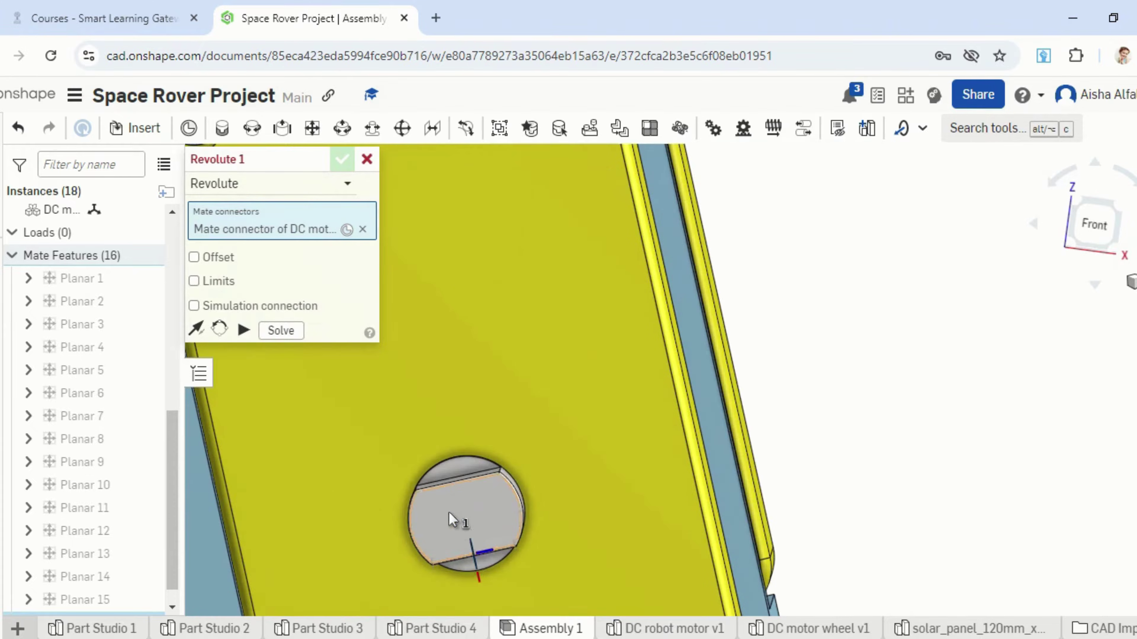
left_click(464, 521)
scroll(464, 519, "down", 5)
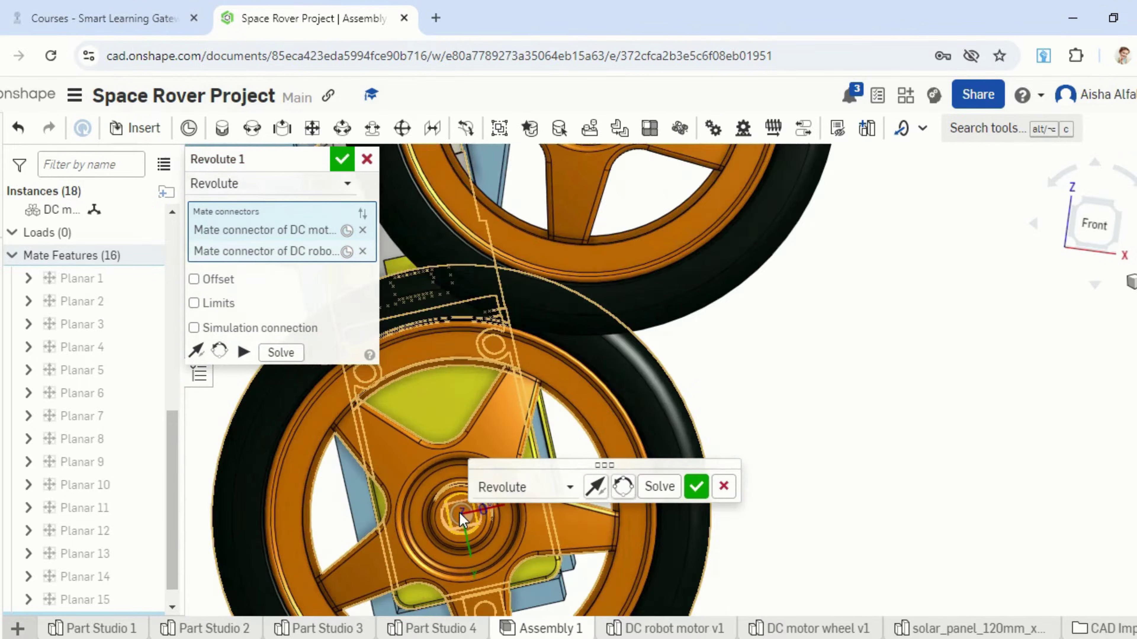
left_click(697, 488)
Add a revolute mate joining another wheel's hub bore to the motor shaft on the negative X end leg, negative Y side.
scroll(788, 478, "down", 3)
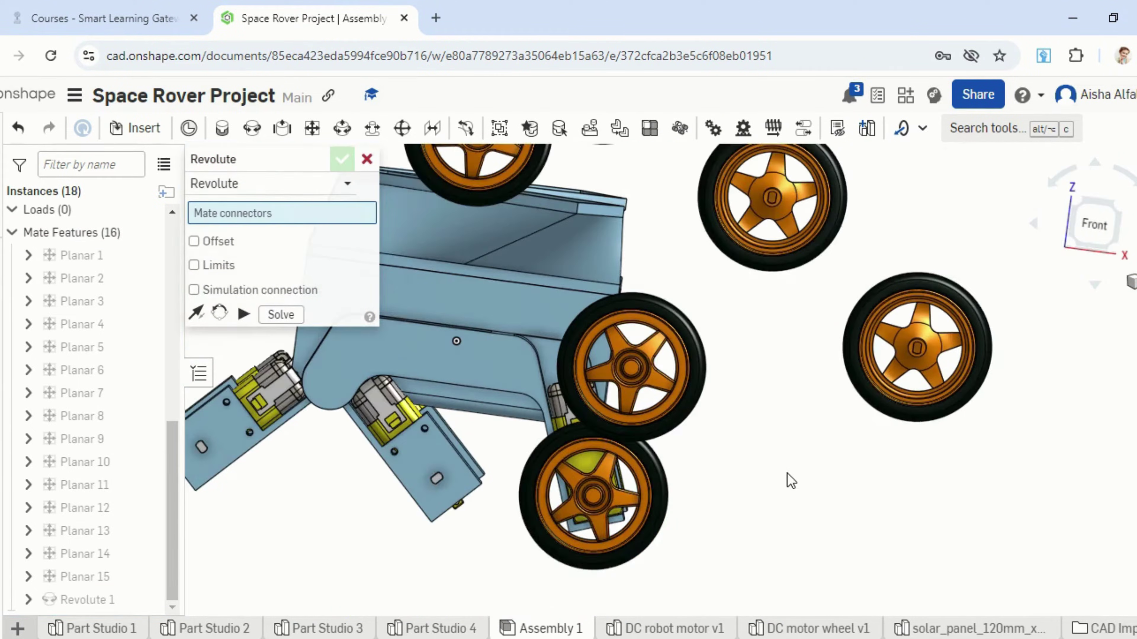
right_click_drag(864, 401, 677, 485)
scroll(463, 397, "up", 10)
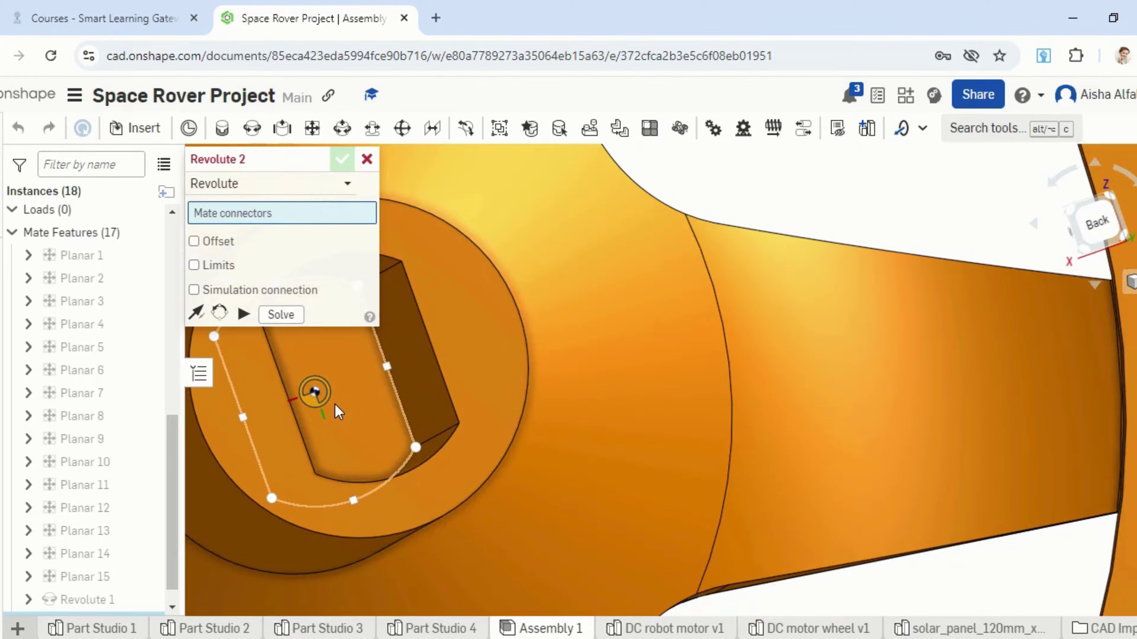
left_click(335, 405)
scroll(474, 452, "down", 10)
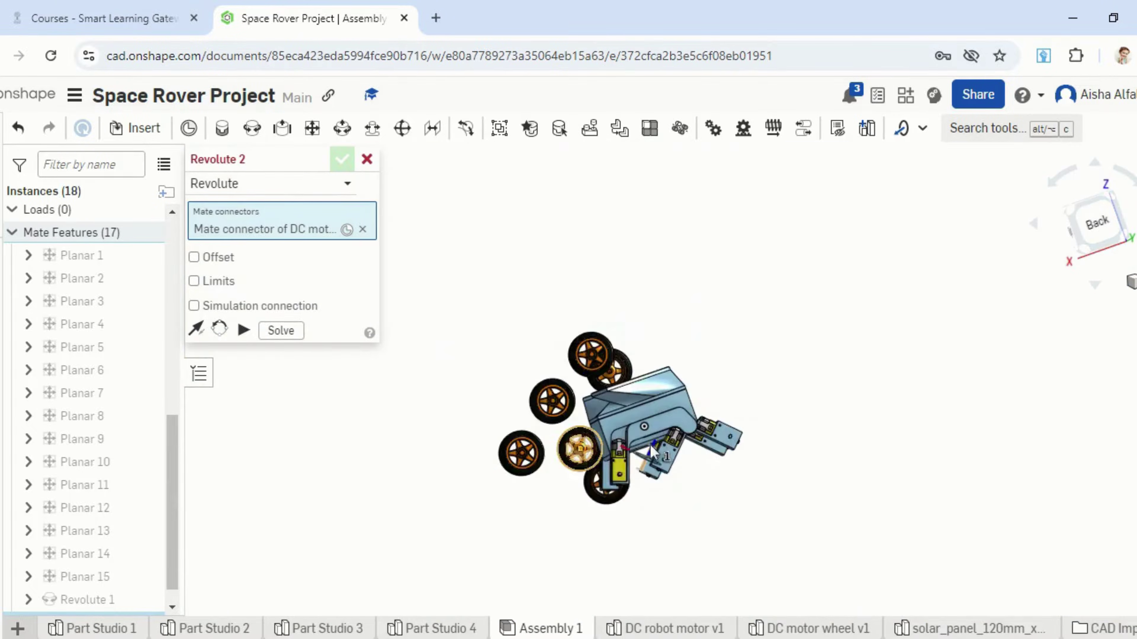
right_click_drag(651, 446, 793, 454)
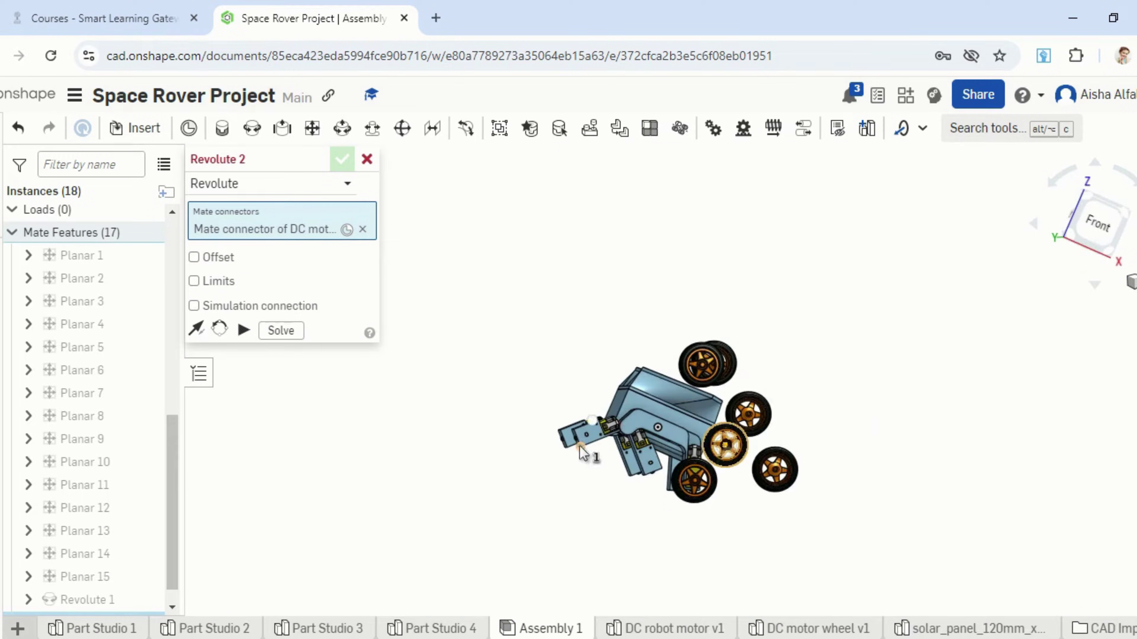
scroll(581, 448, "up", 10)
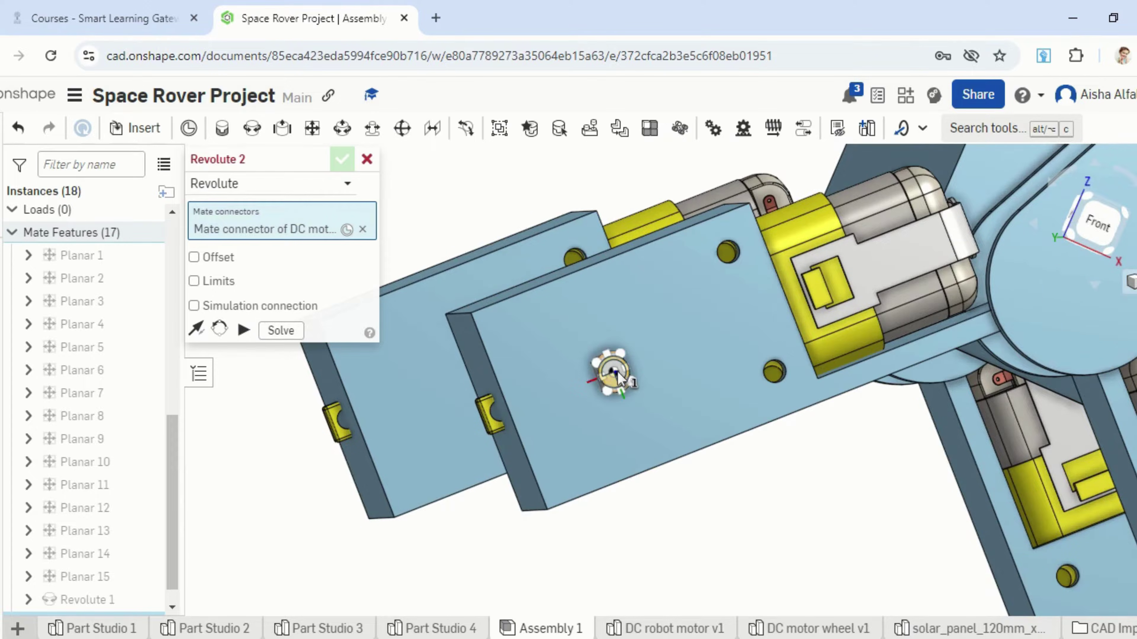
left_click(618, 372)
scroll(618, 371, "down", 10)
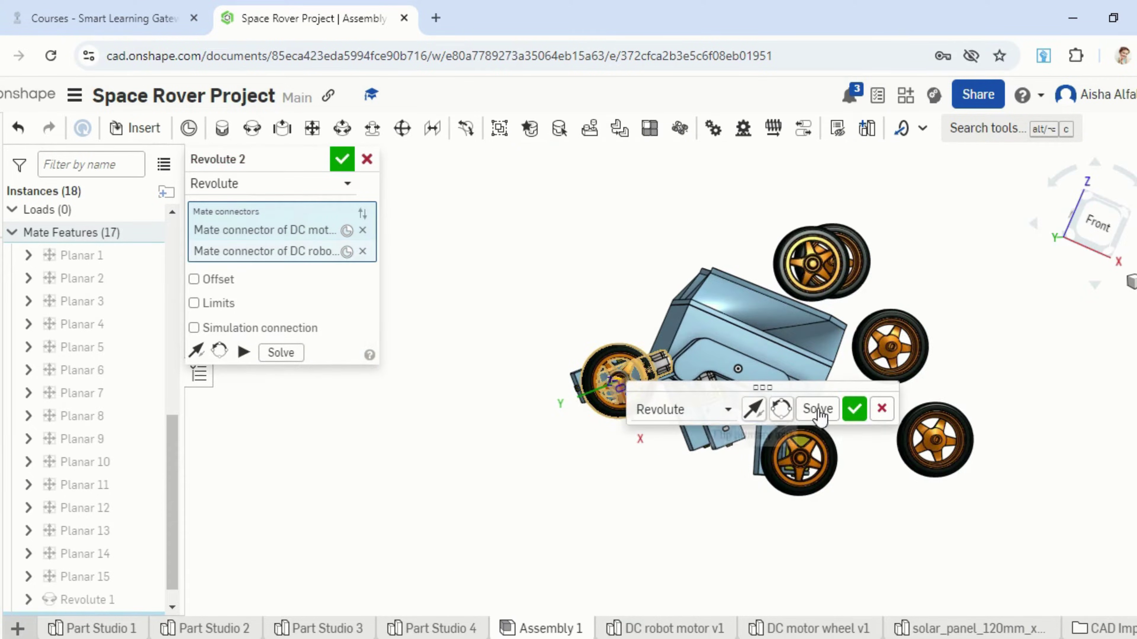
left_click(855, 410)
Add a revolute mate joining the last loose negative-Y-side wheel's hub bore to the motor shaft on that side's middle leg.
right_click_drag(822, 378, 734, 403)
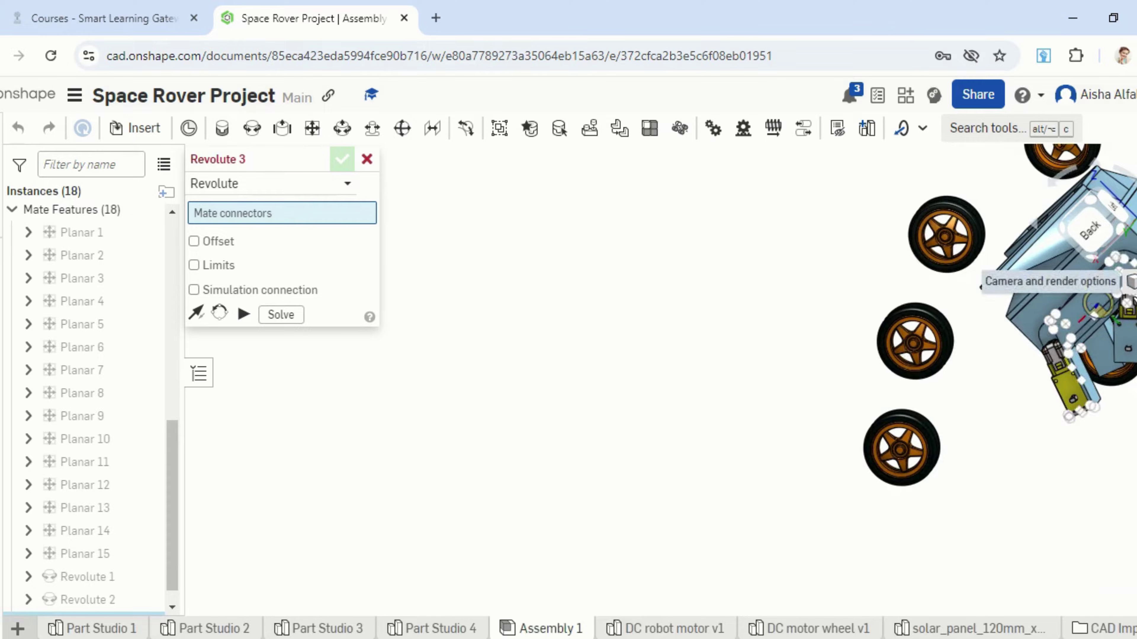
left_click(1130, 282)
left_click(1082, 324)
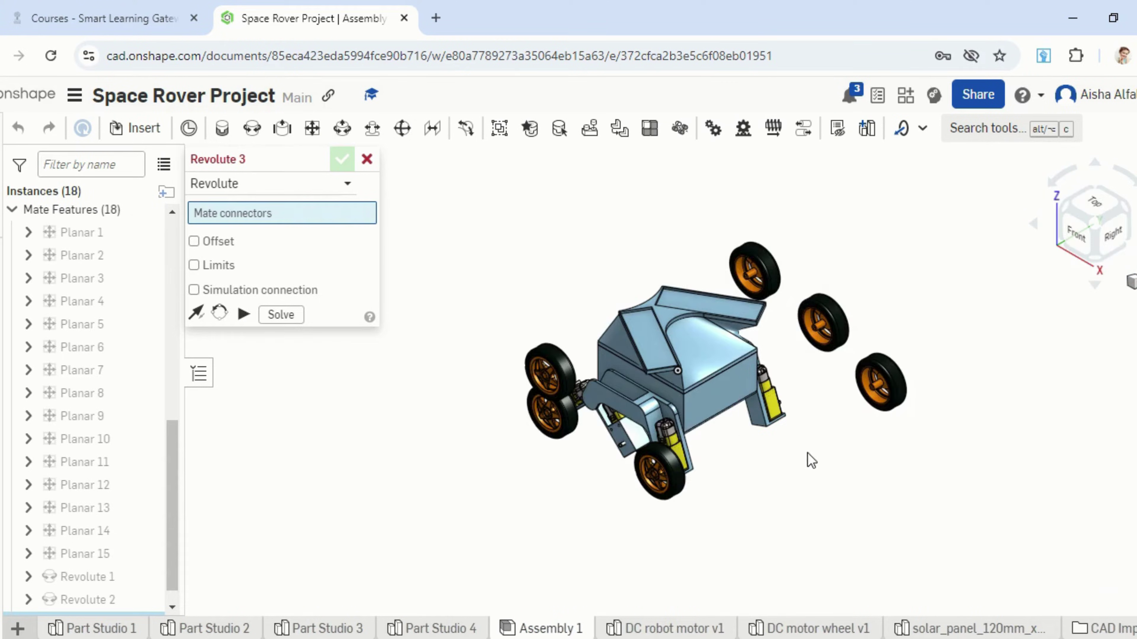
right_click_drag(756, 475, 678, 491)
scroll(622, 312, "up", 10)
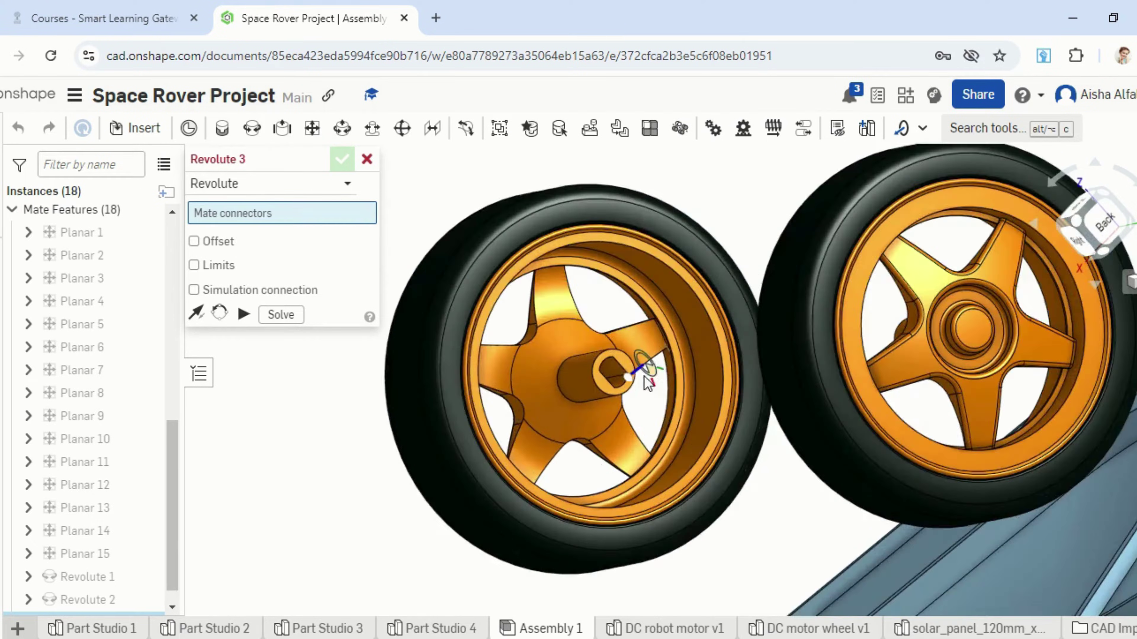
right_click_drag(644, 376, 635, 385)
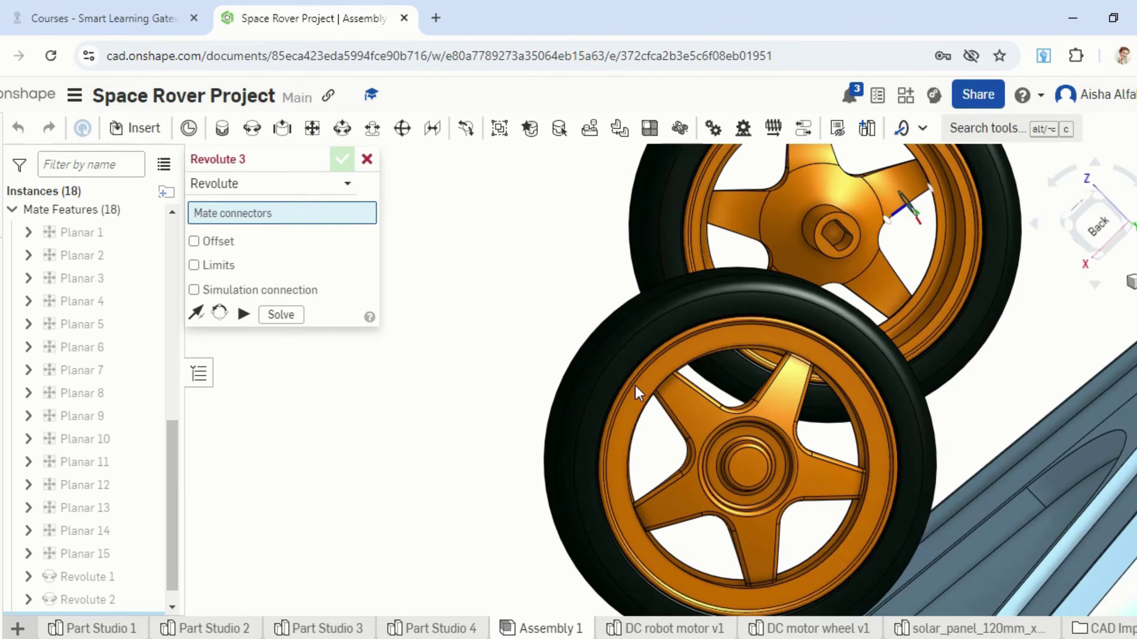
scroll(835, 239, "up", 6)
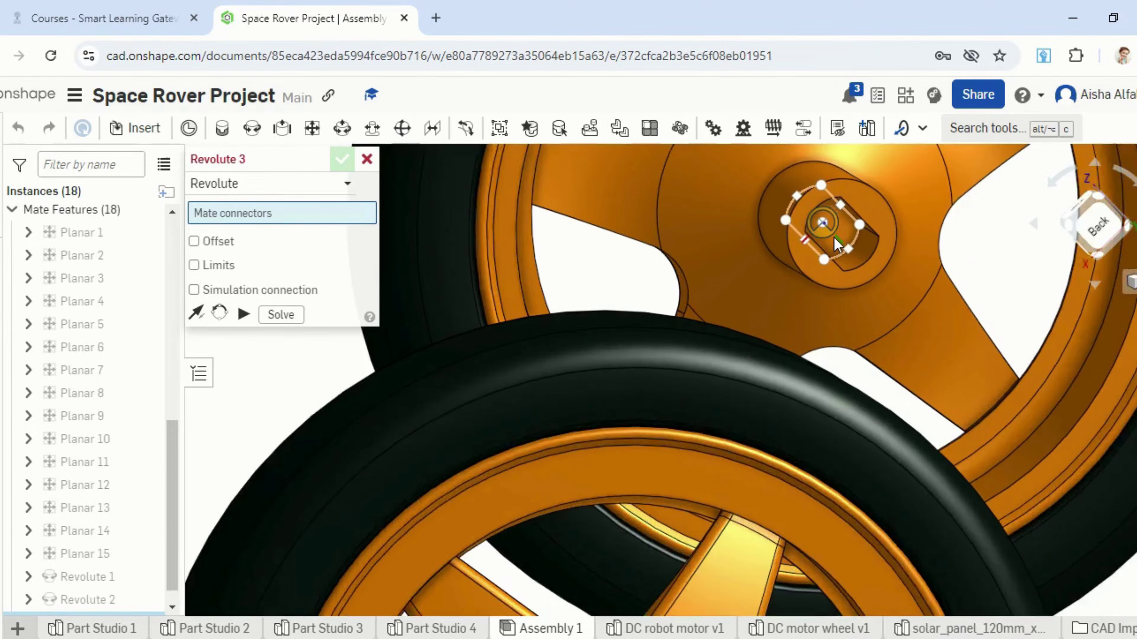
left_click(834, 237)
scroll(834, 237, "down", 12)
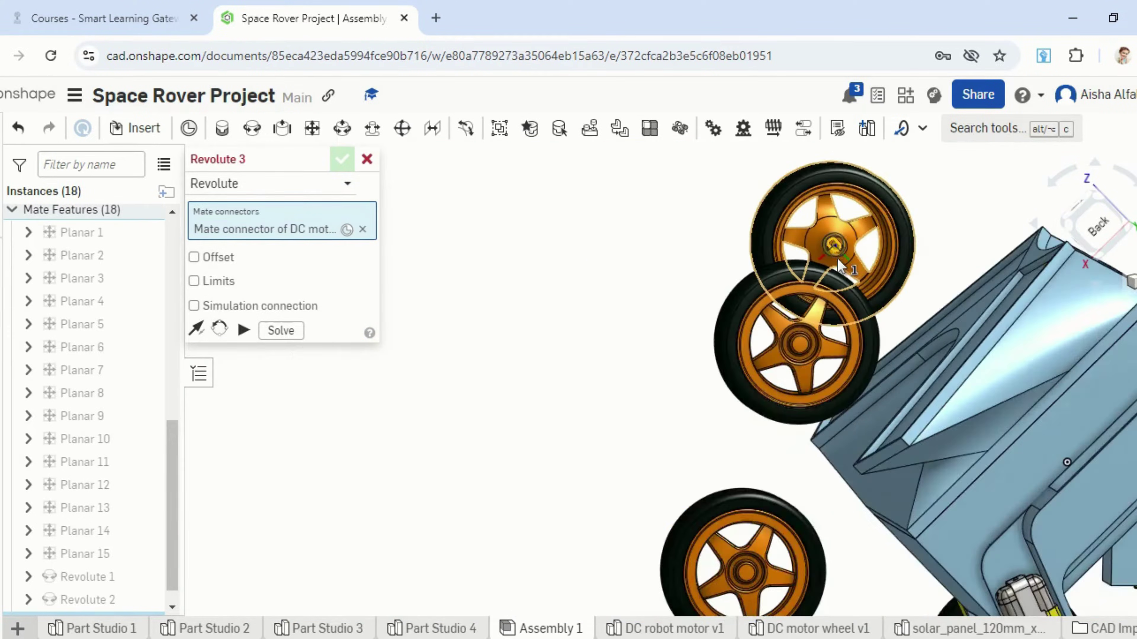
right_click_drag(869, 356, 748, 417)
scroll(789, 426, "up", 8)
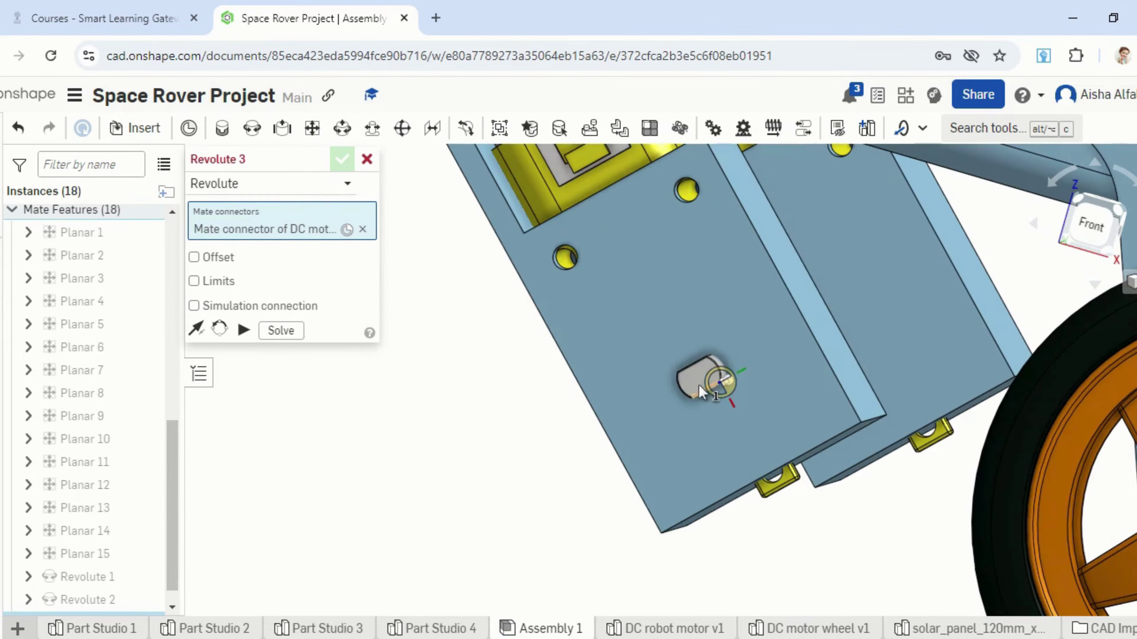
left_click(697, 380)
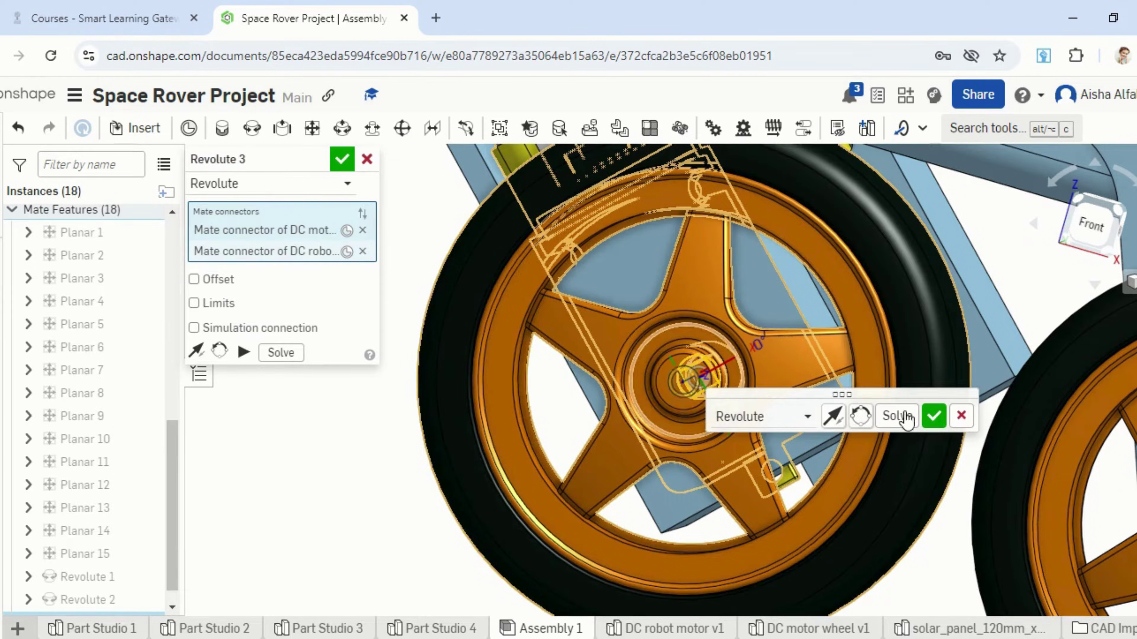
left_click(933, 415)
Add a revolute mate joining the lowest positive-Y-side wheel's hub bore to the motor shaft on that side's positive X end leg.
scroll(606, 412, "down", 10)
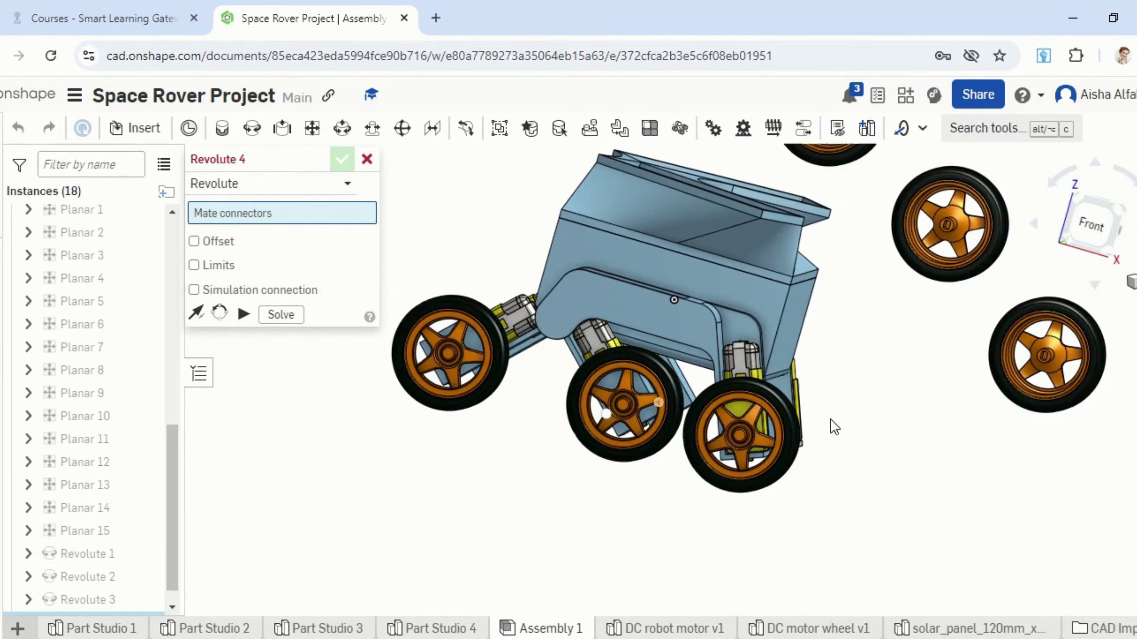
right_click_drag(966, 464, 942, 456)
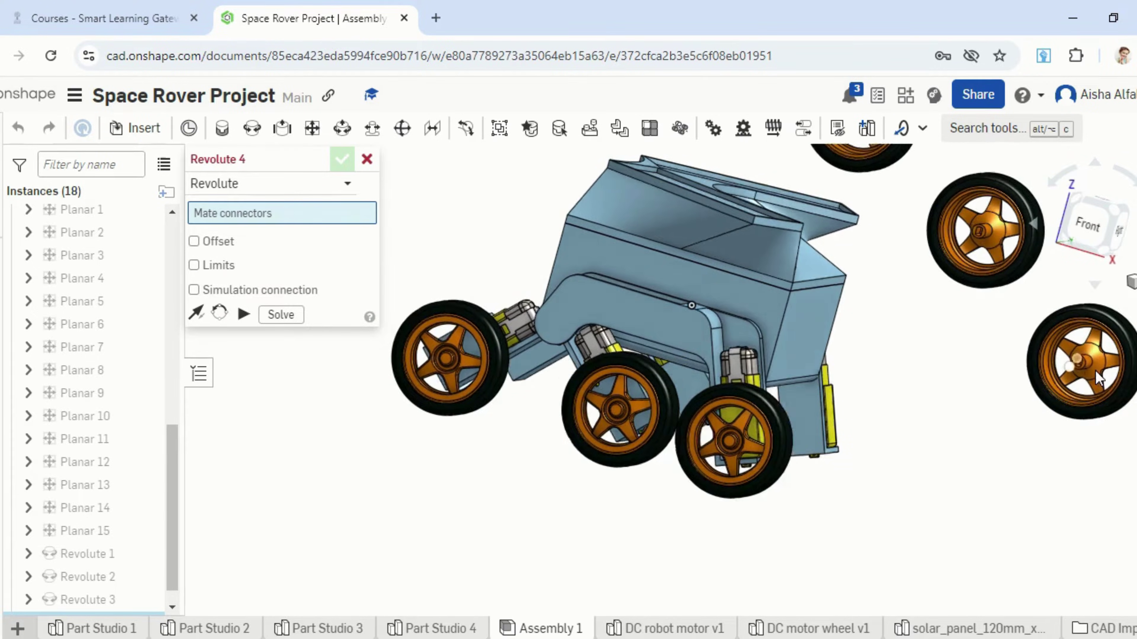
scroll(1092, 369, "up", 10)
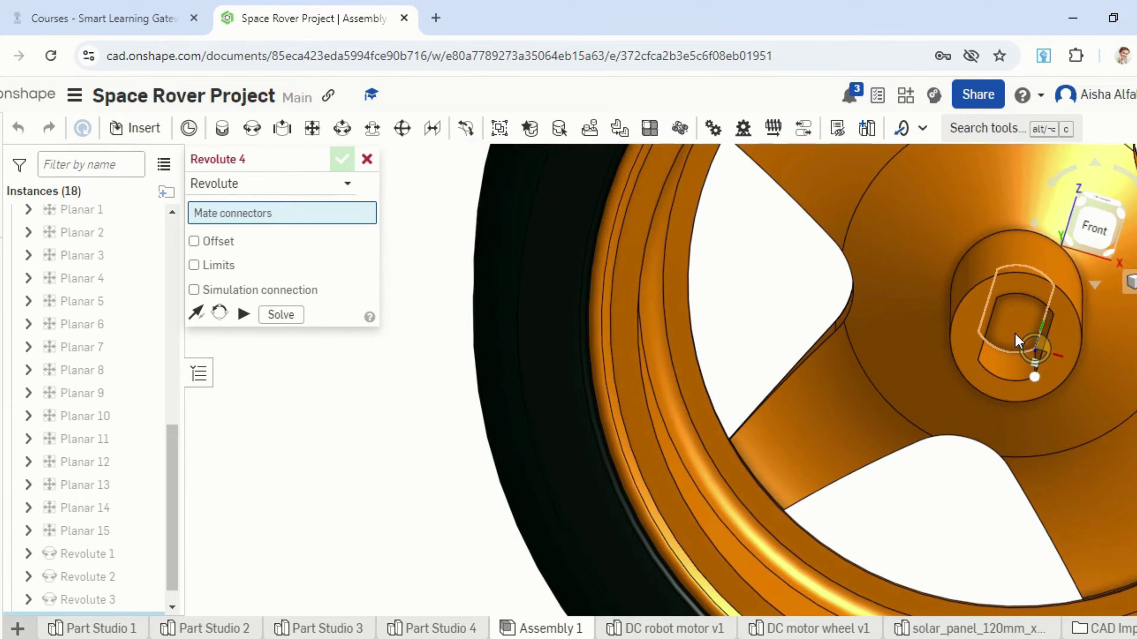
left_click(1015, 331)
scroll(997, 399, "down", 10)
right_click_drag(997, 399, 707, 461)
scroll(533, 483, "up", 5)
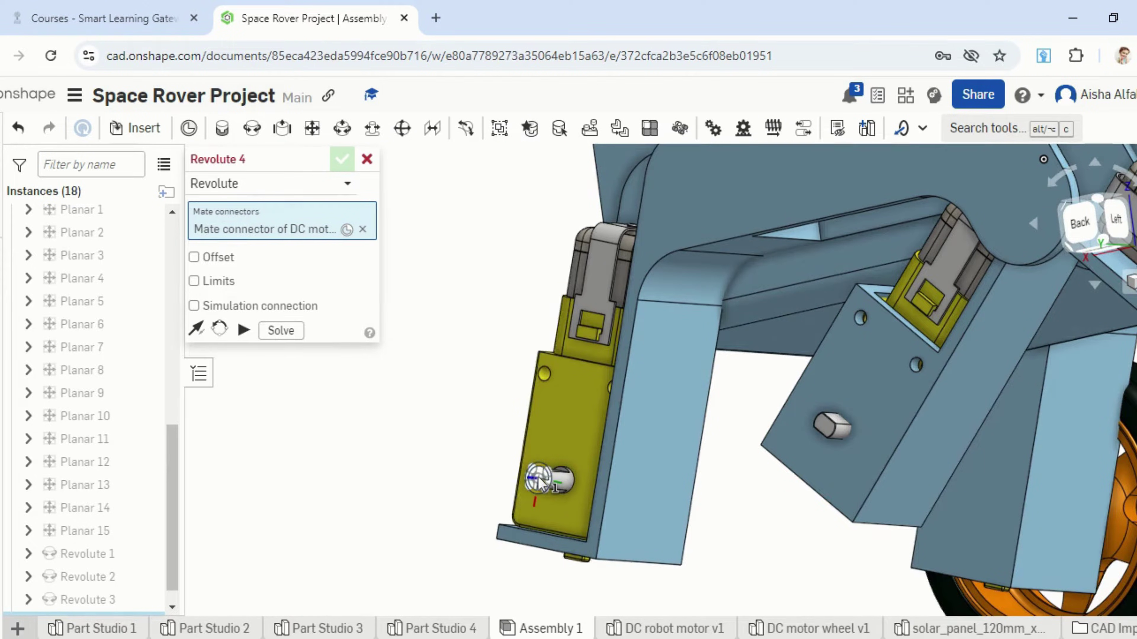
left_click(540, 483)
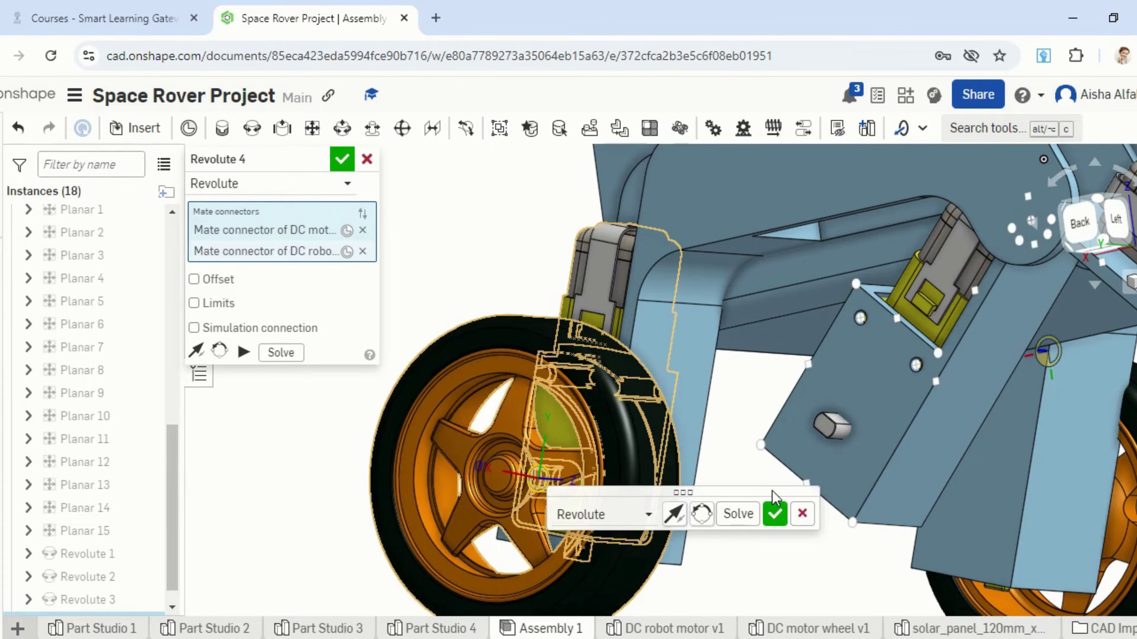
left_click(775, 514)
Add a revolute mate joining the lower loose wheel's hub bore to the motor shaft on the positive Y side's negative X end leg.
right_click_drag(761, 501, 932, 500)
scroll(932, 500, "up", 3)
scroll(933, 500, "down", 5)
scroll(933, 501, "down", 5)
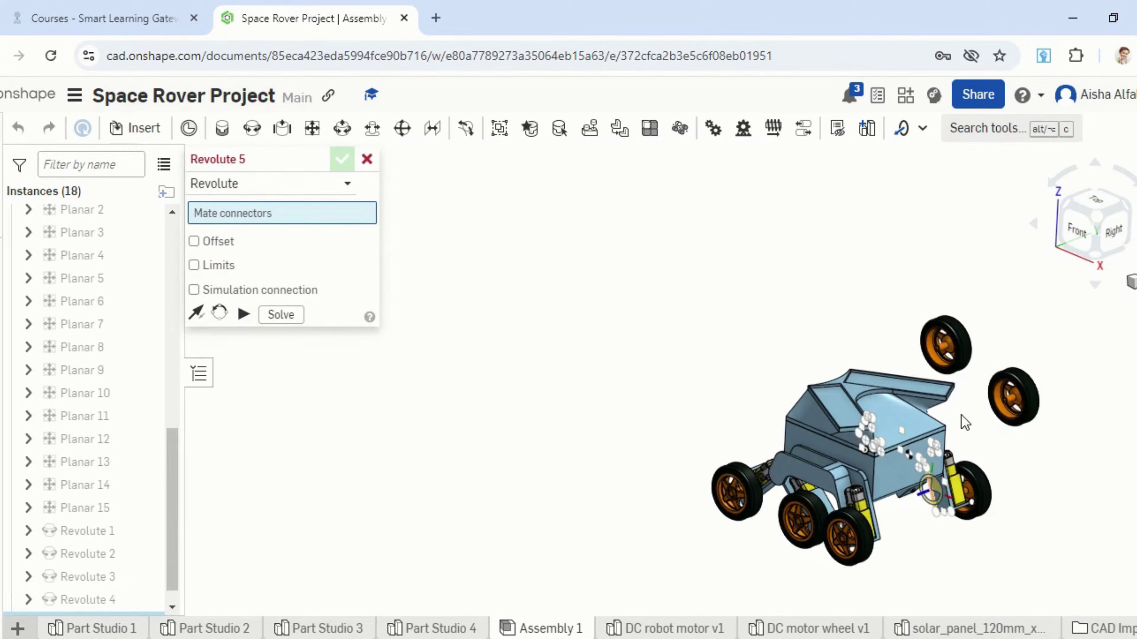
scroll(1007, 390, "up", 8)
right_click_drag(1021, 433, 1057, 419)
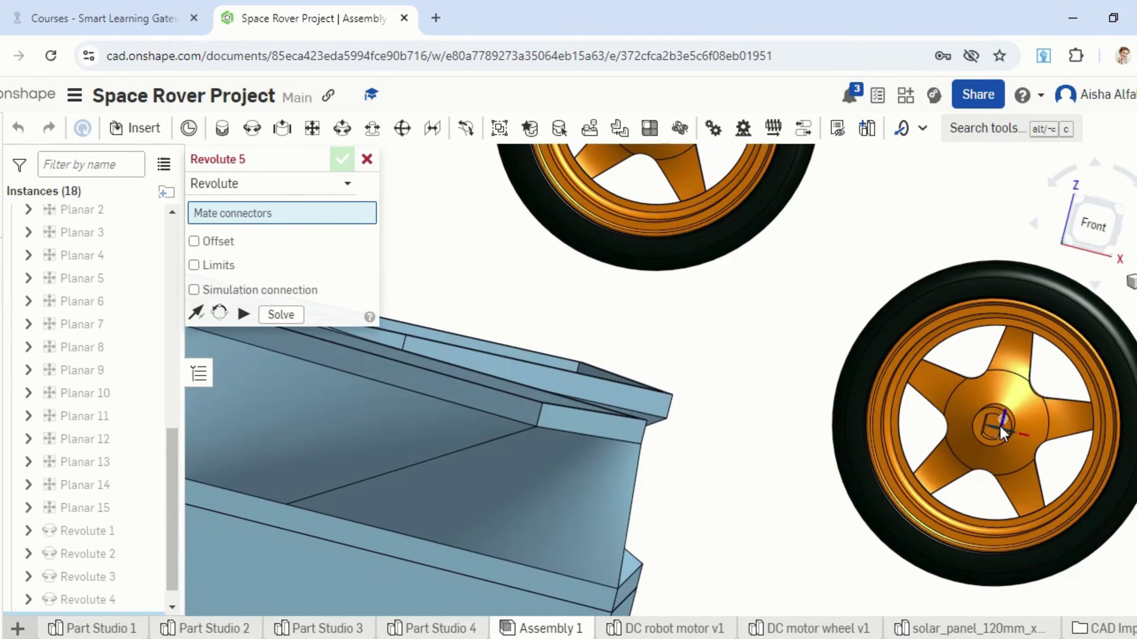
scroll(1000, 427, "up", 5)
left_click(984, 428)
scroll(984, 440, "down", 6)
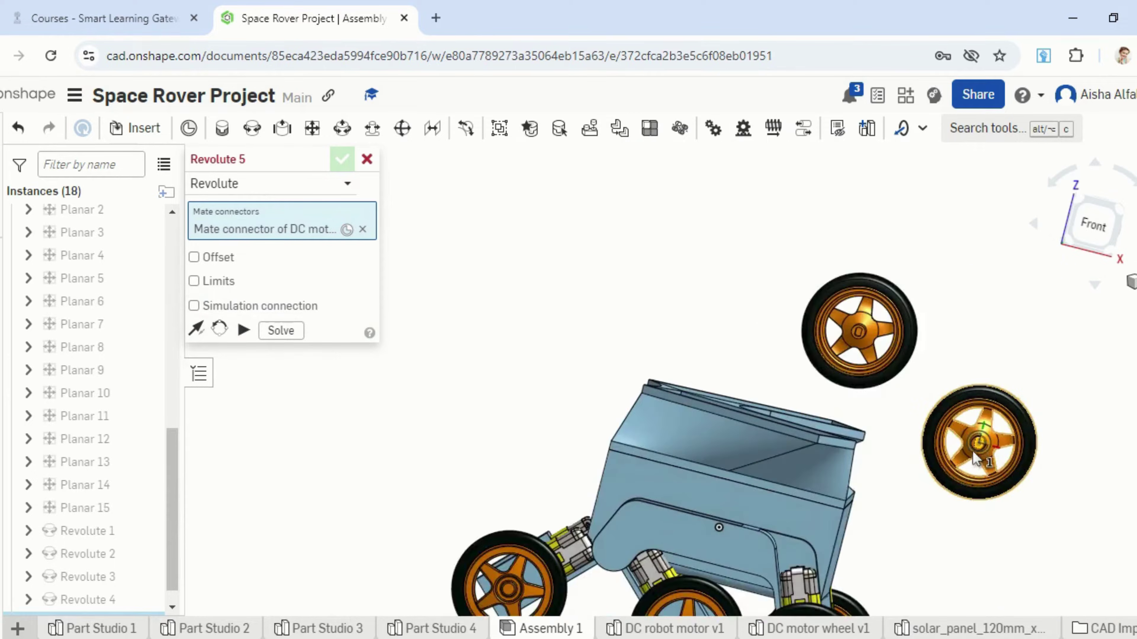
right_click_drag(984, 440, 774, 504)
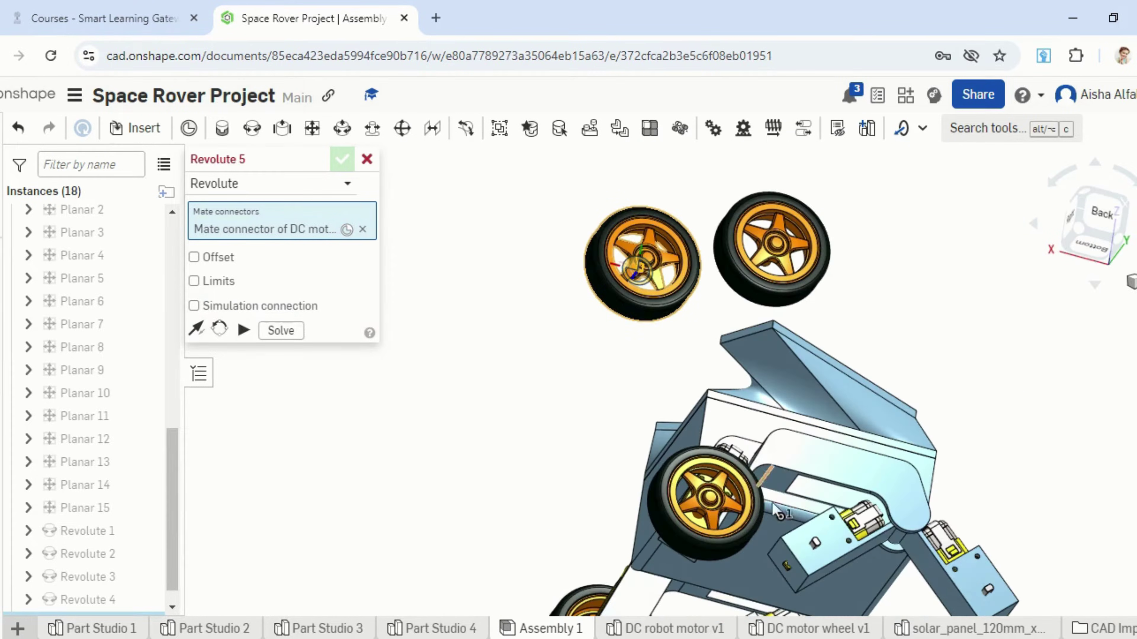
scroll(991, 594, "up", 5)
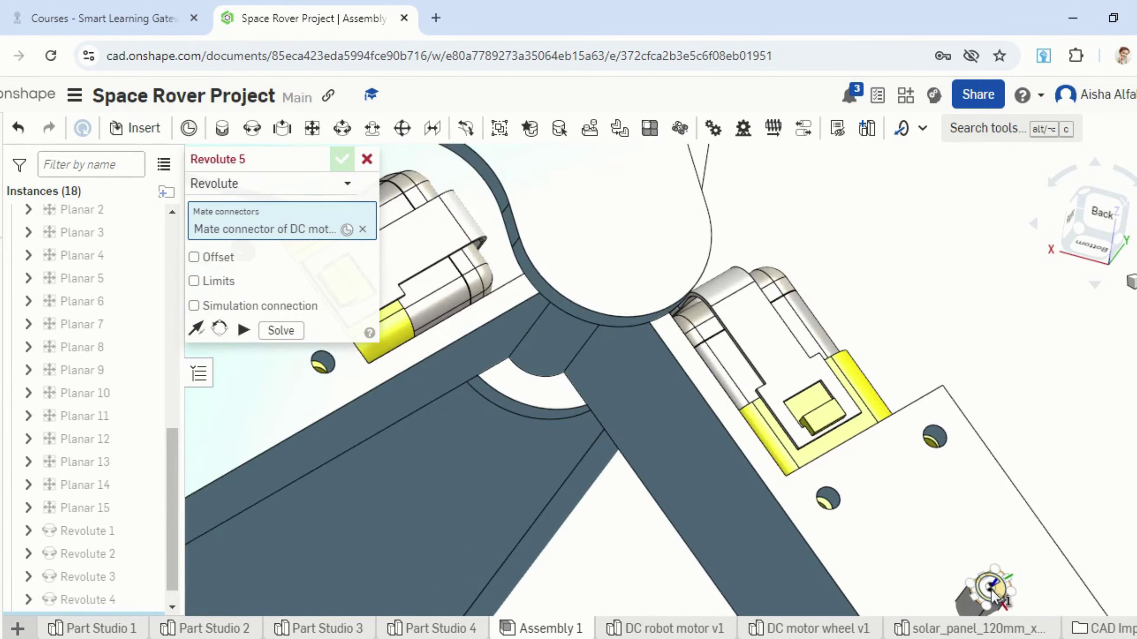
left_click(992, 592)
scroll(992, 592, "down", 5)
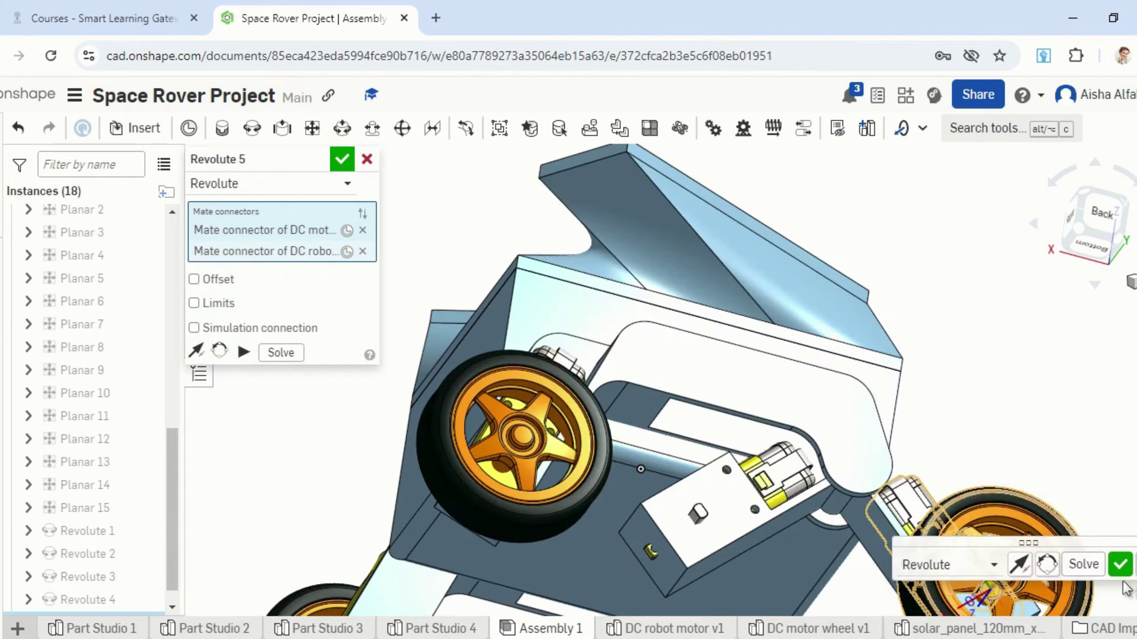
left_click(1120, 564)
Add a revolute mate joining the last loose wheel's hub bore to the motor shaft on the positive Y side's middle leg.
scroll(951, 443, "down", 2)
right_click_drag(951, 444, 998, 347)
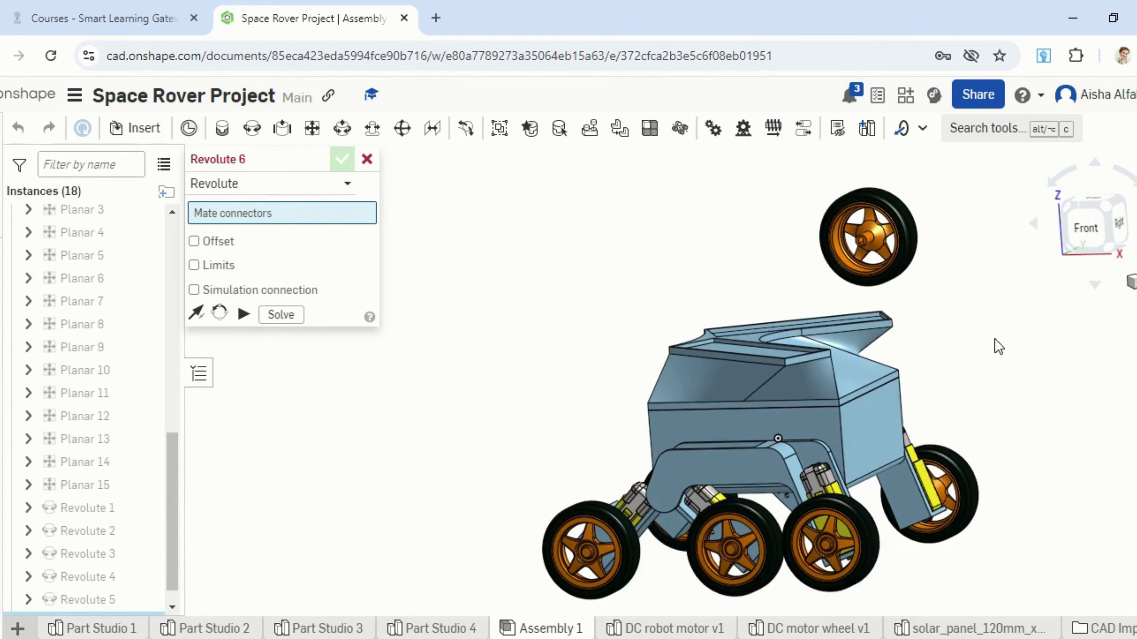
right_click_drag(877, 242, 887, 245)
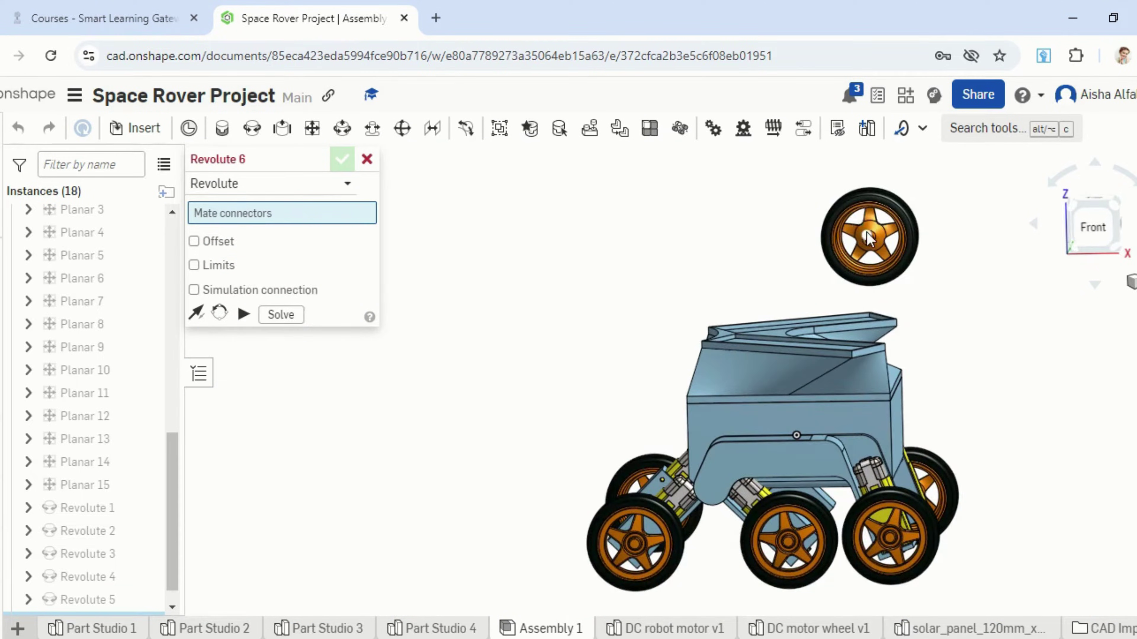
scroll(868, 238, "up", 5)
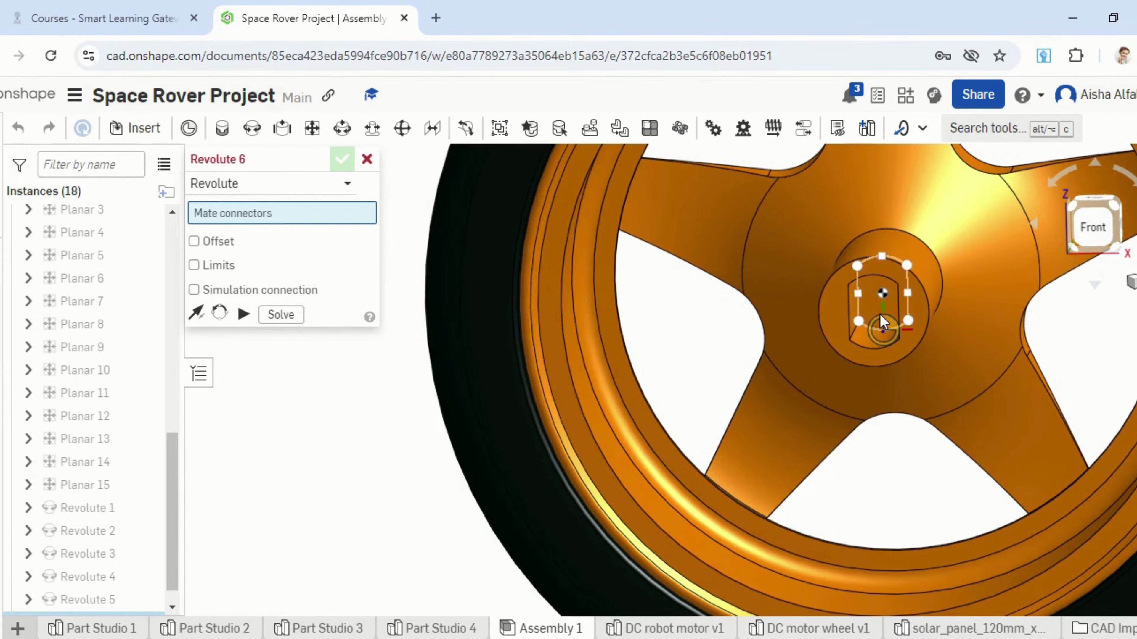
right_click_drag(881, 314, 903, 293)
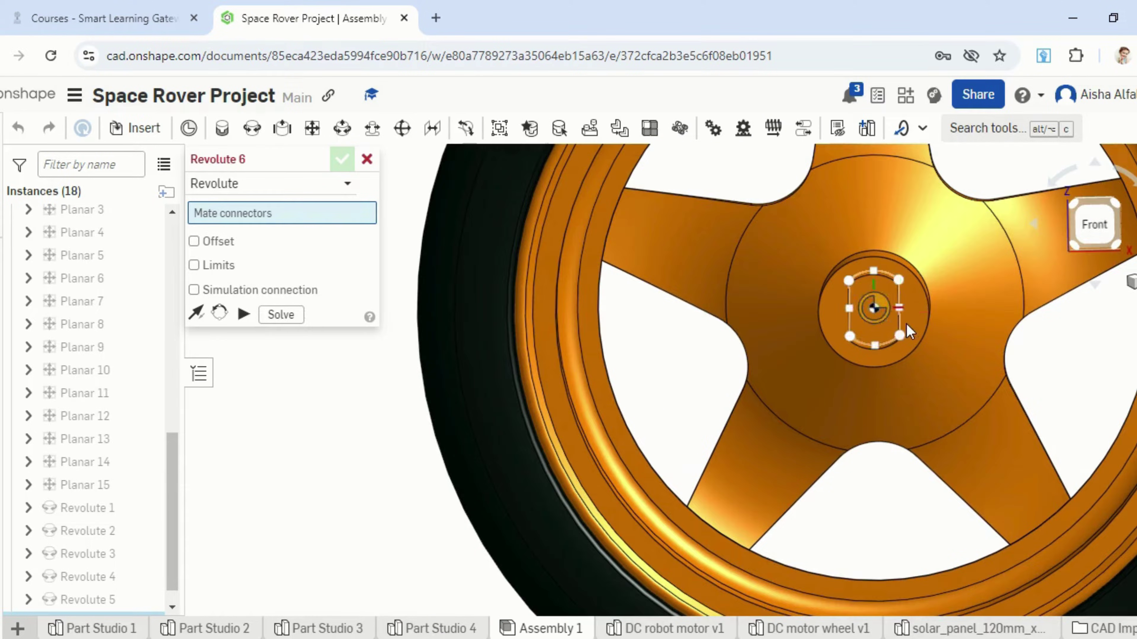
left_click(880, 310)
right_click(946, 393)
left_click(376, 523)
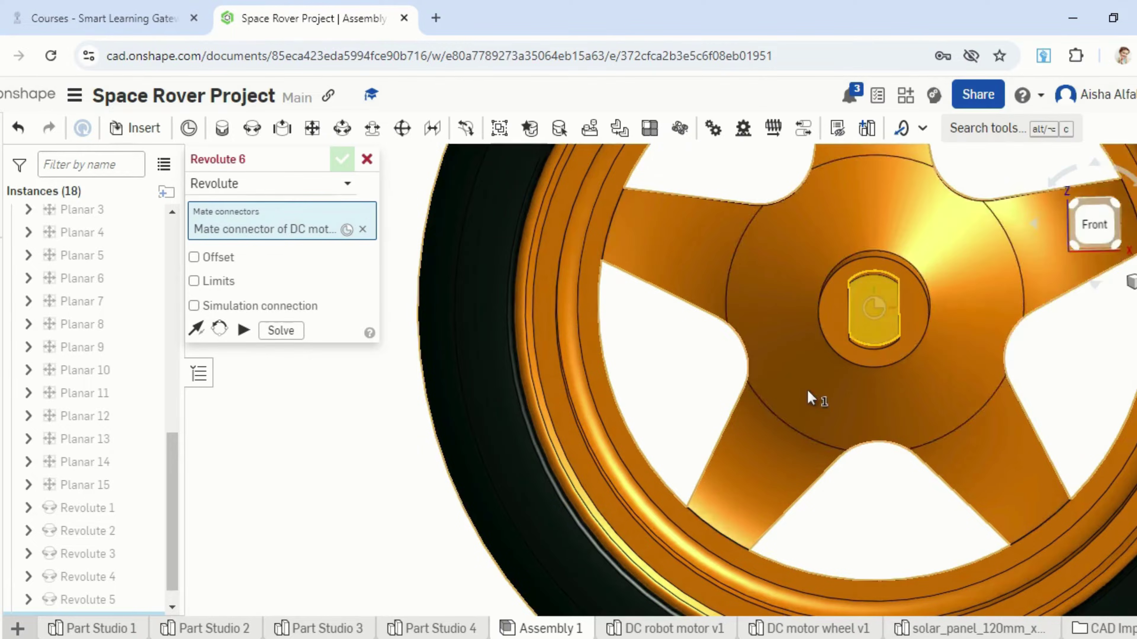
scroll(807, 396, "down", 8)
right_click_drag(944, 447, 850, 447)
key("shift+2")
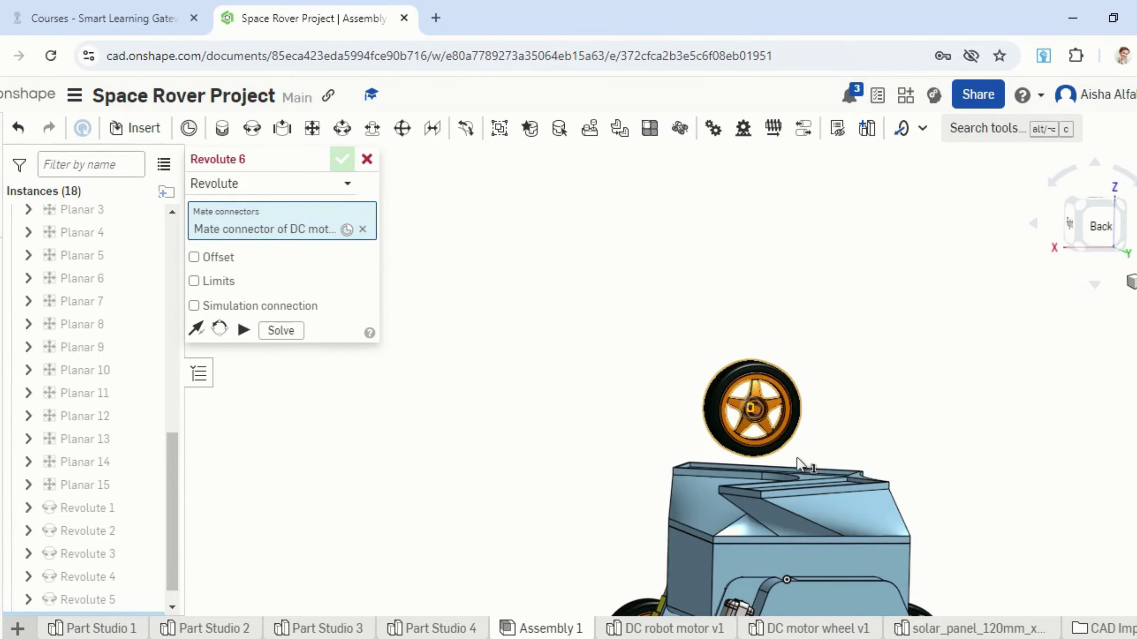
scroll(799, 430, "down", 5)
scroll(799, 520, "up", 10)
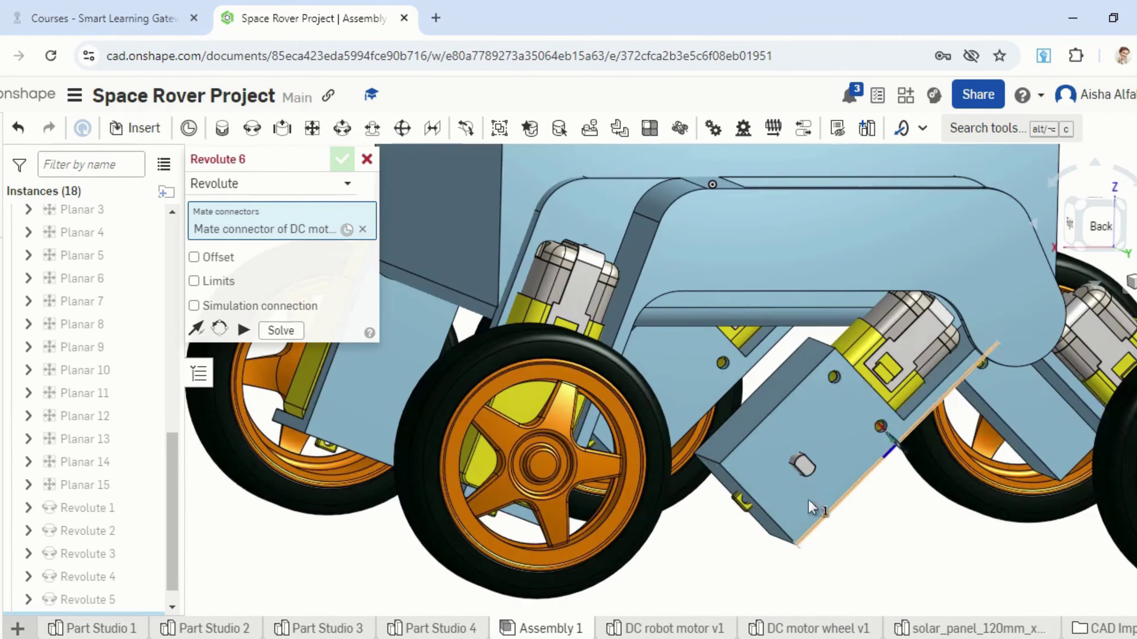
scroll(806, 469, "up", 8)
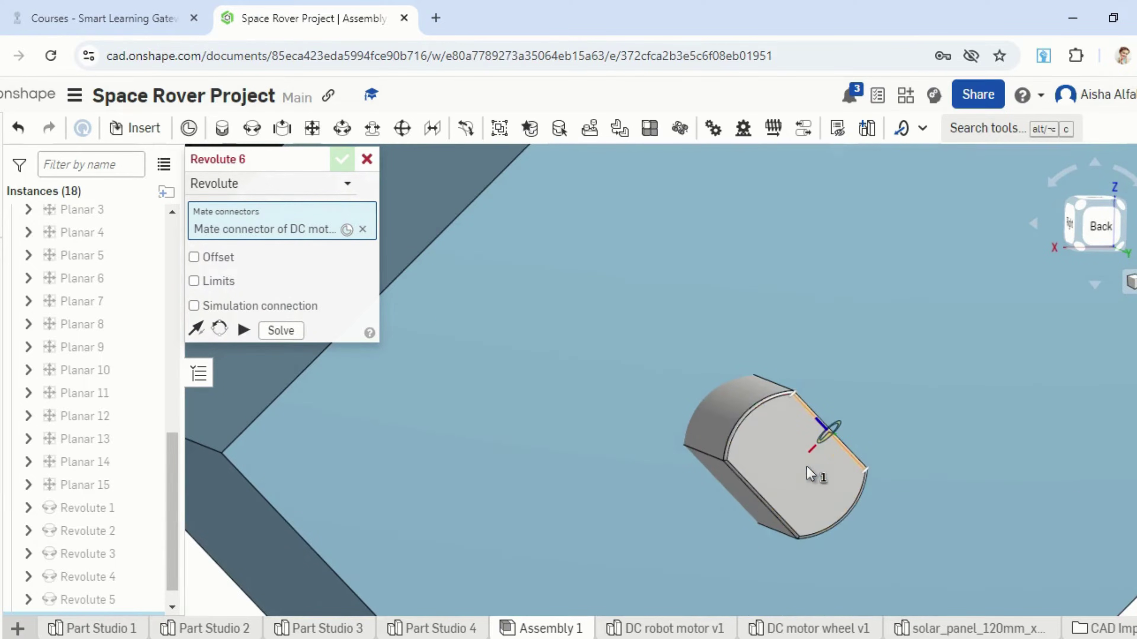
left_click(801, 471)
scroll(800, 471, "down", 3)
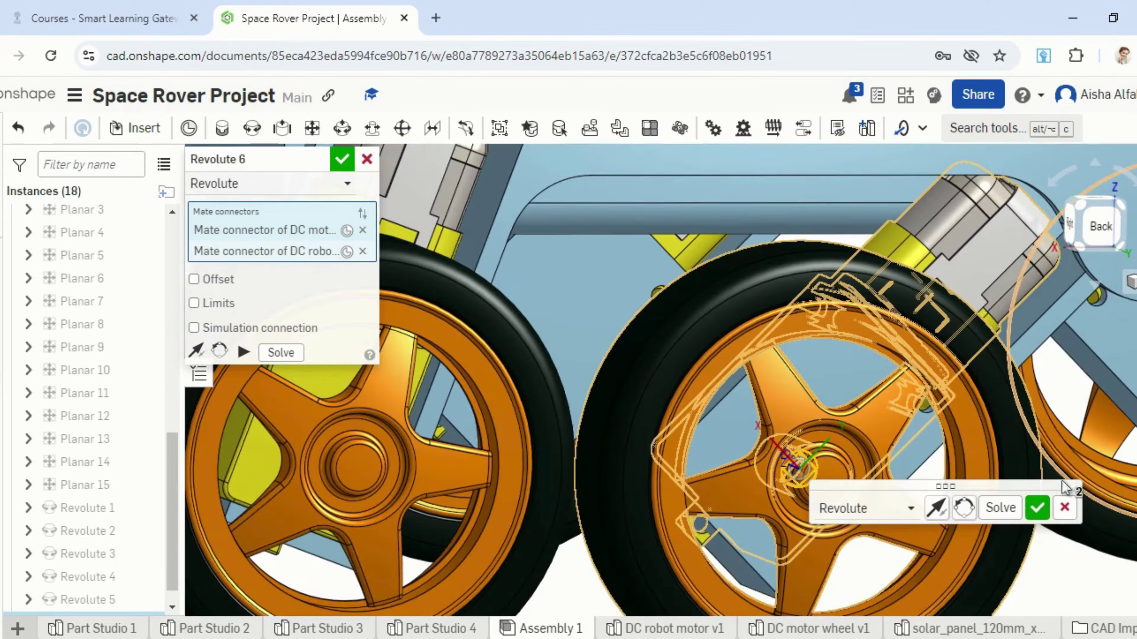
left_click(1037, 509)
scroll(857, 442, "down", 10)
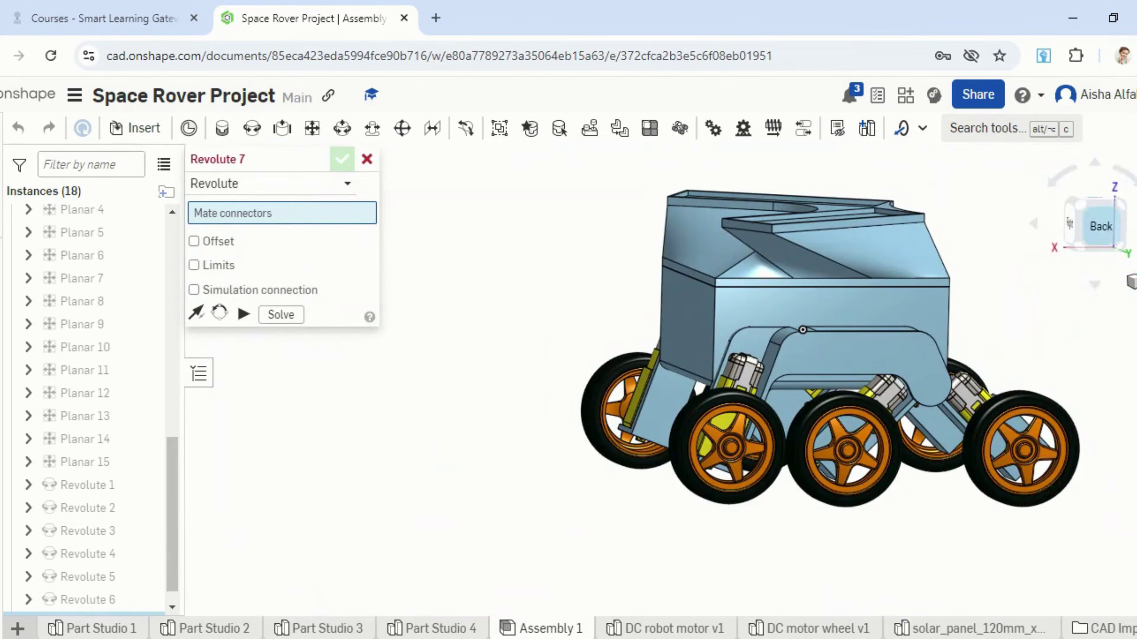
Examine the six mounted wheels and the cover's panel recesses from several sides, and close the revolute mate command.
left_click(1131, 282)
left_click(1084, 315)
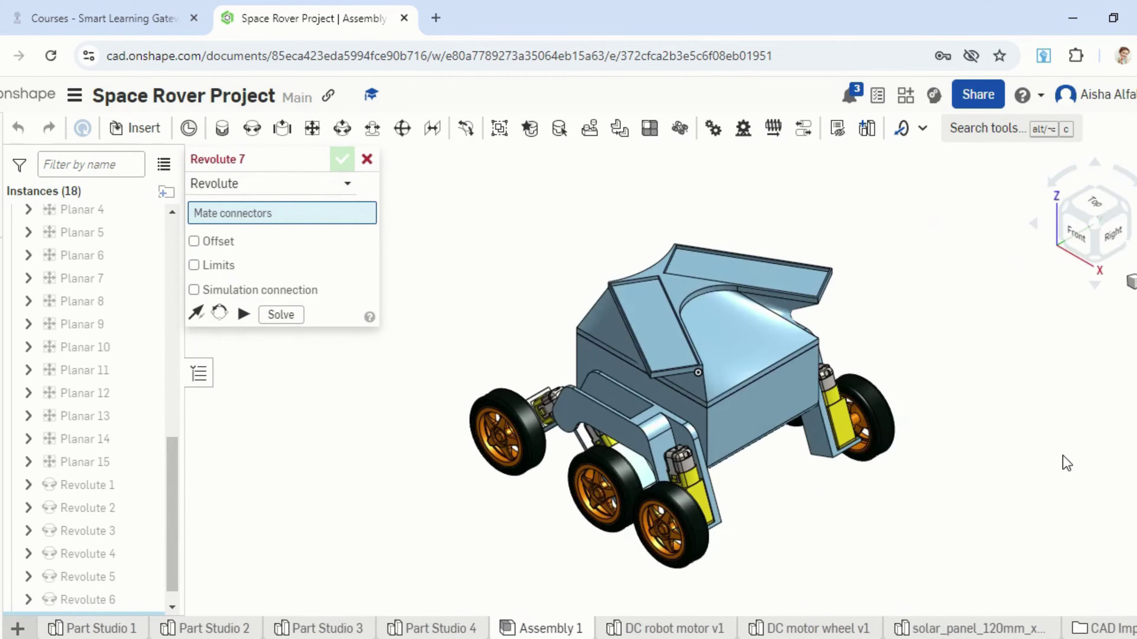
right_click_drag(958, 558, 1017, 550)
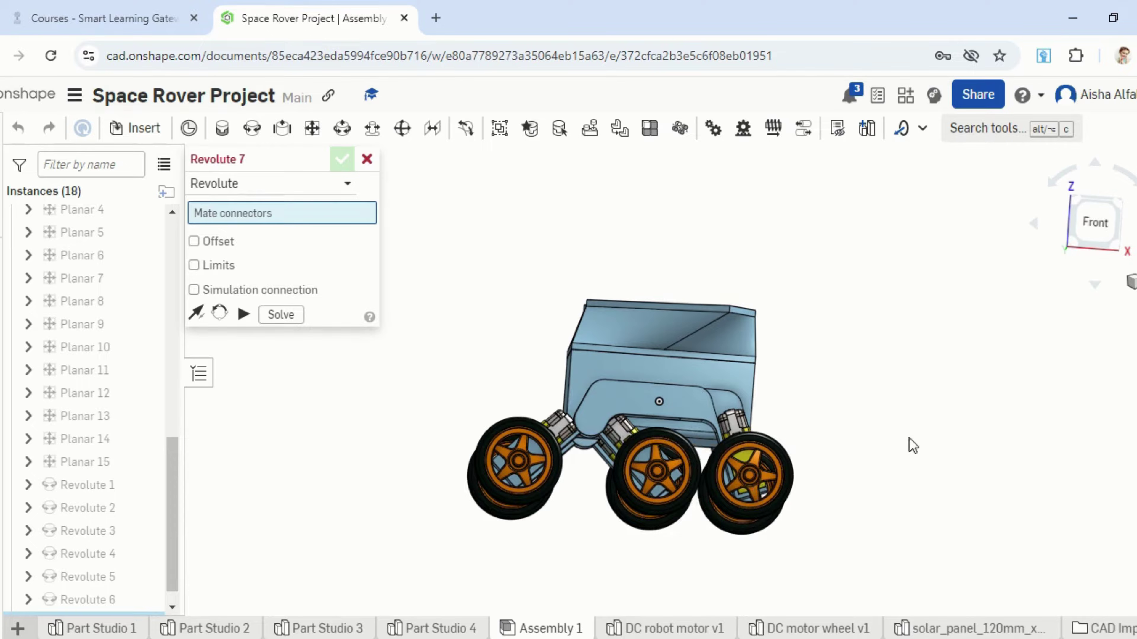
right_click_drag(913, 445, 848, 439)
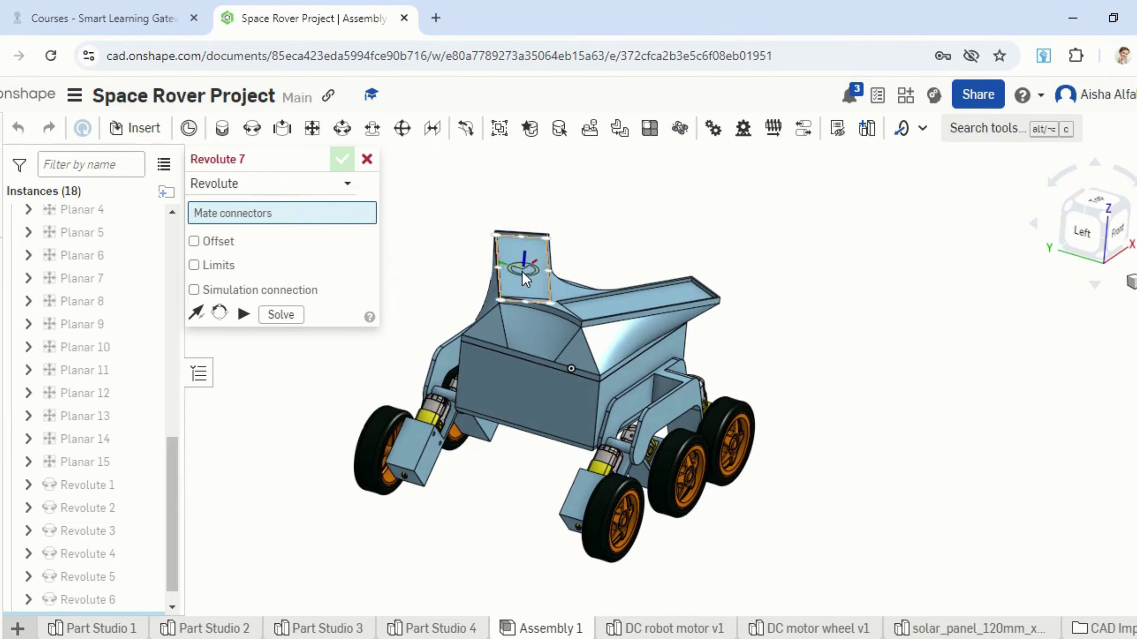
left_click(368, 161)
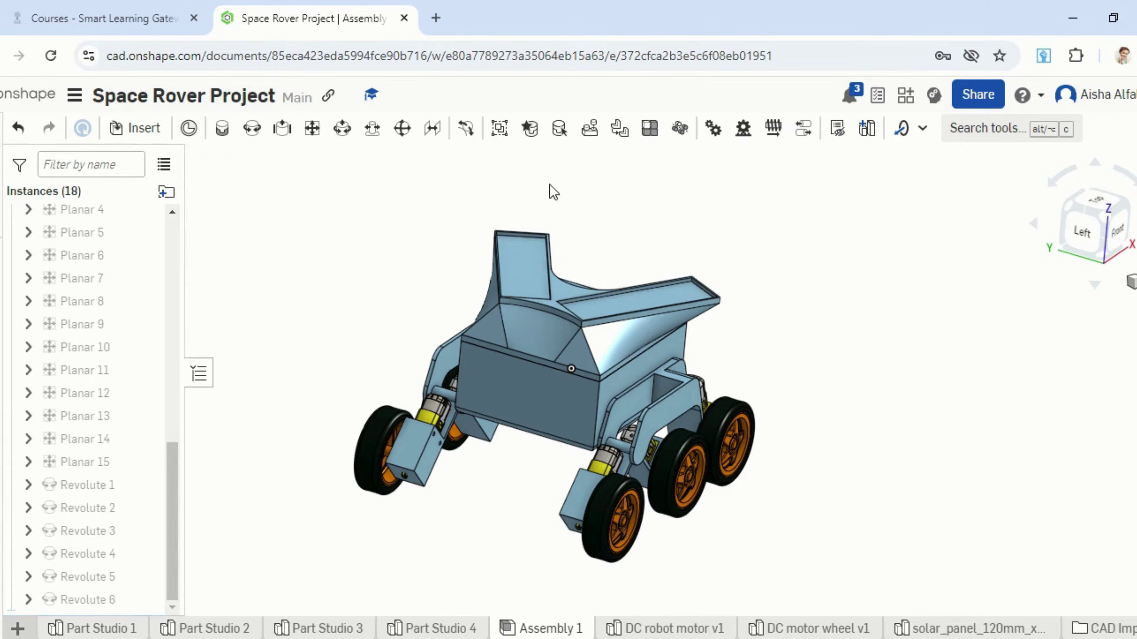
right_click_drag(872, 458, 1029, 326)
left_click(1131, 281)
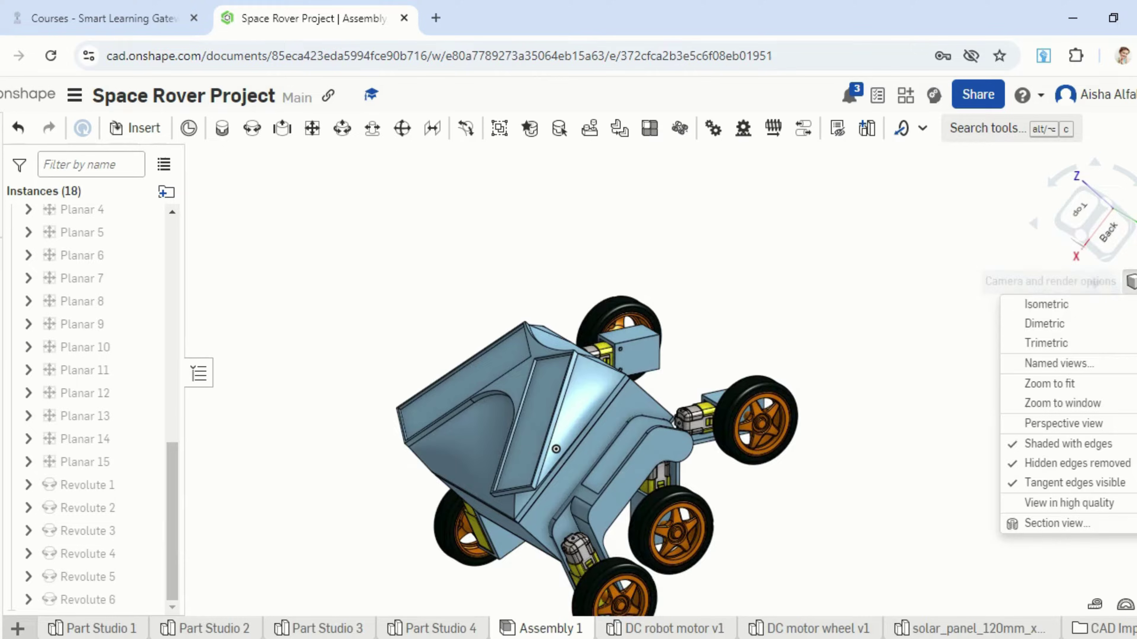
left_click(1094, 308)
Insert two copies of the solar_panel_120mm_x_37mm part, one beyond the rover's positive Y side and one beyond its negative Y side.
left_click(133, 131)
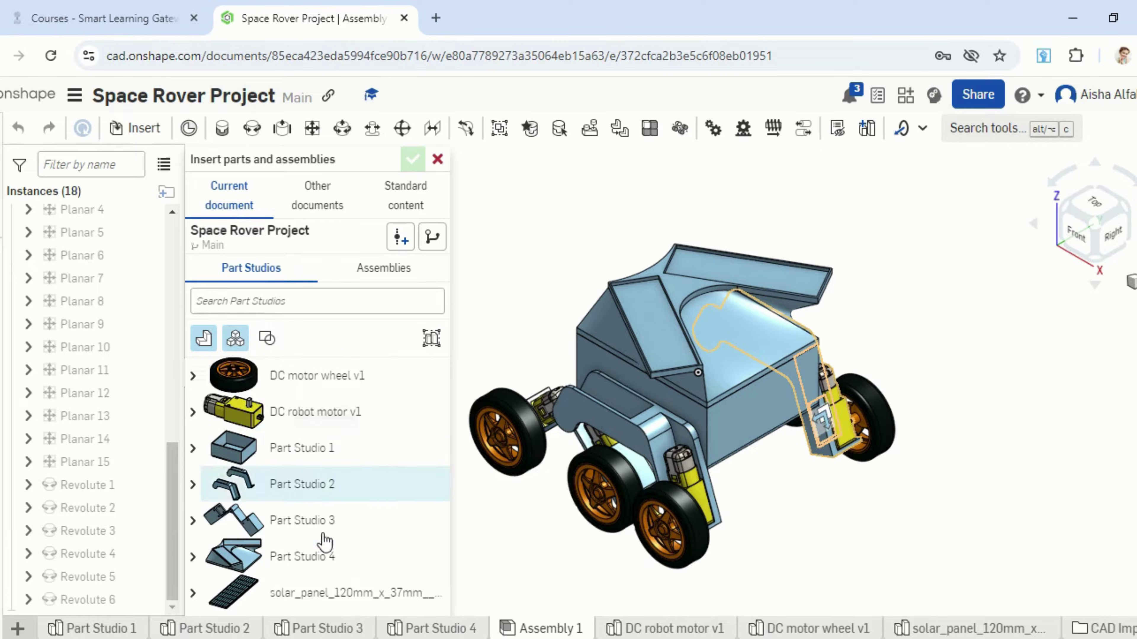
left_click(325, 601)
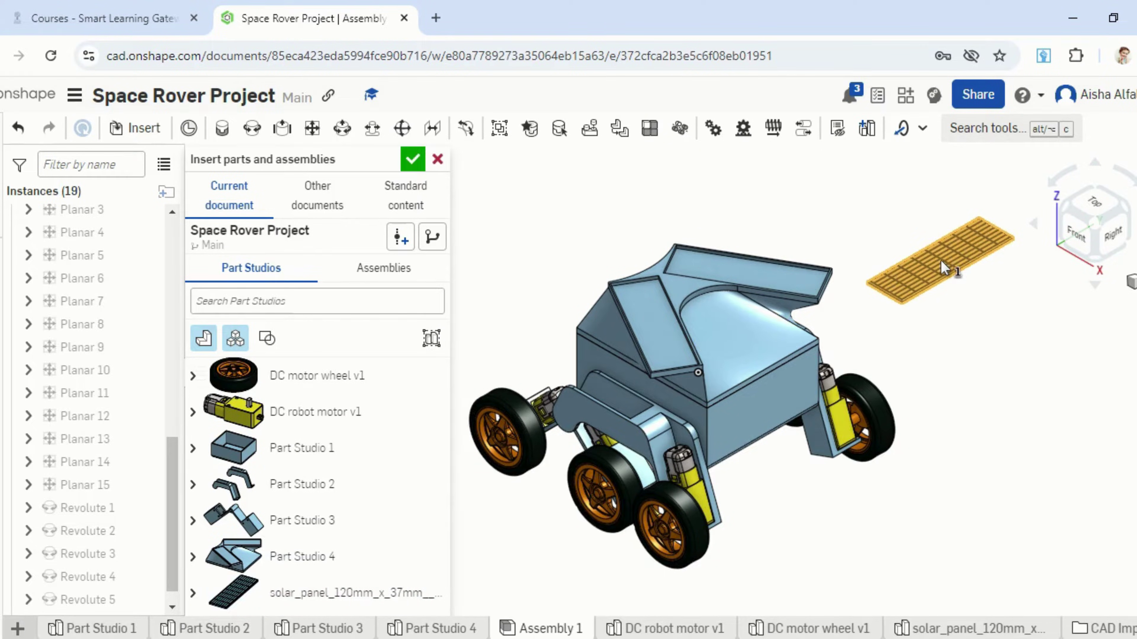
left_click(942, 267)
left_click(304, 593)
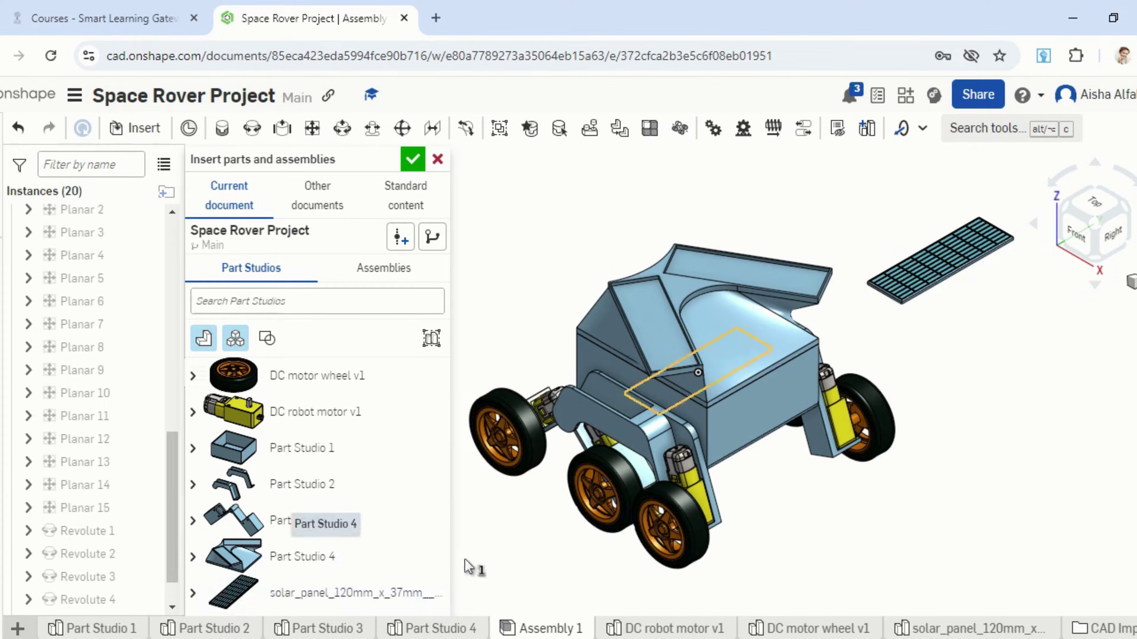
left_click(413, 159)
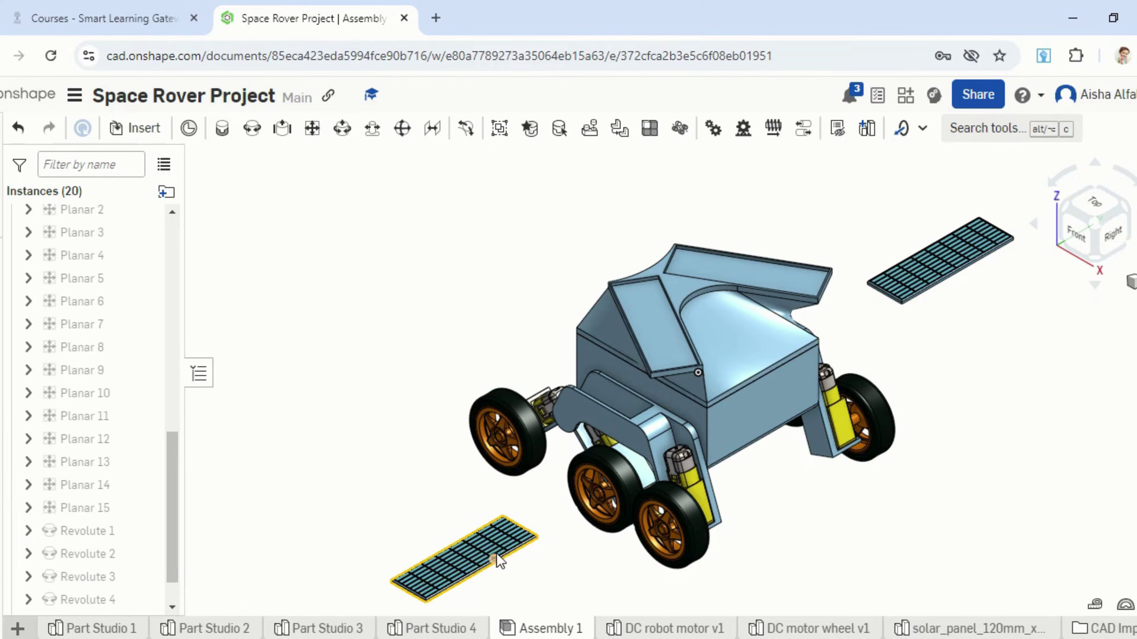
Rotate the positive-Y-side solar panel about the vertical axis until it runs parallel to the cover's slanted recess on that side.
scroll(492, 556, "down", 2)
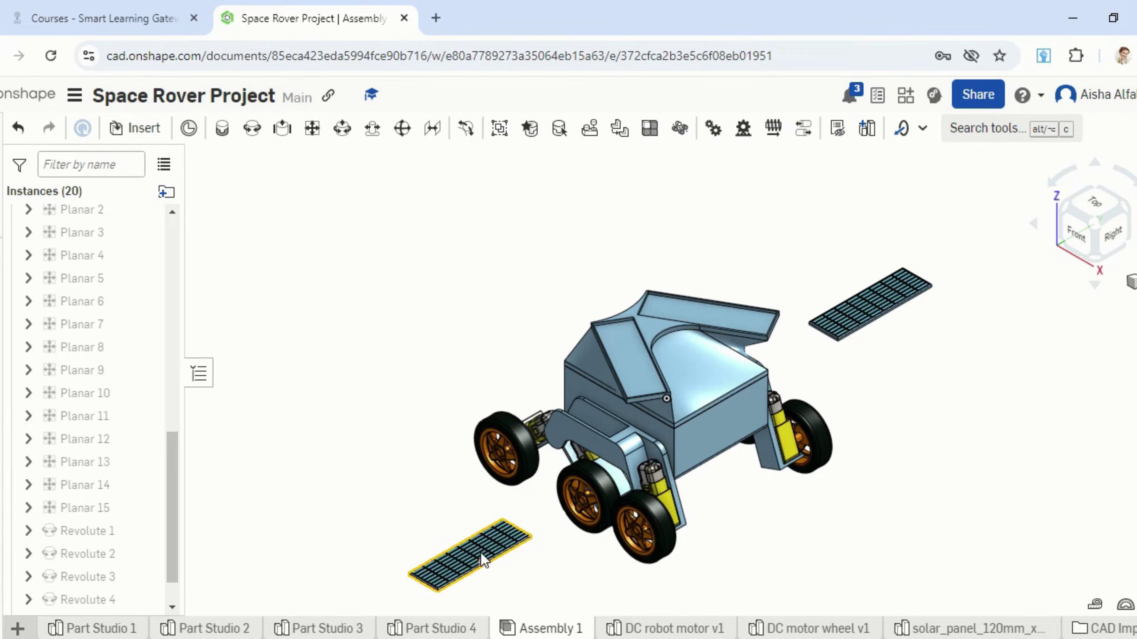
left_click(1118, 205)
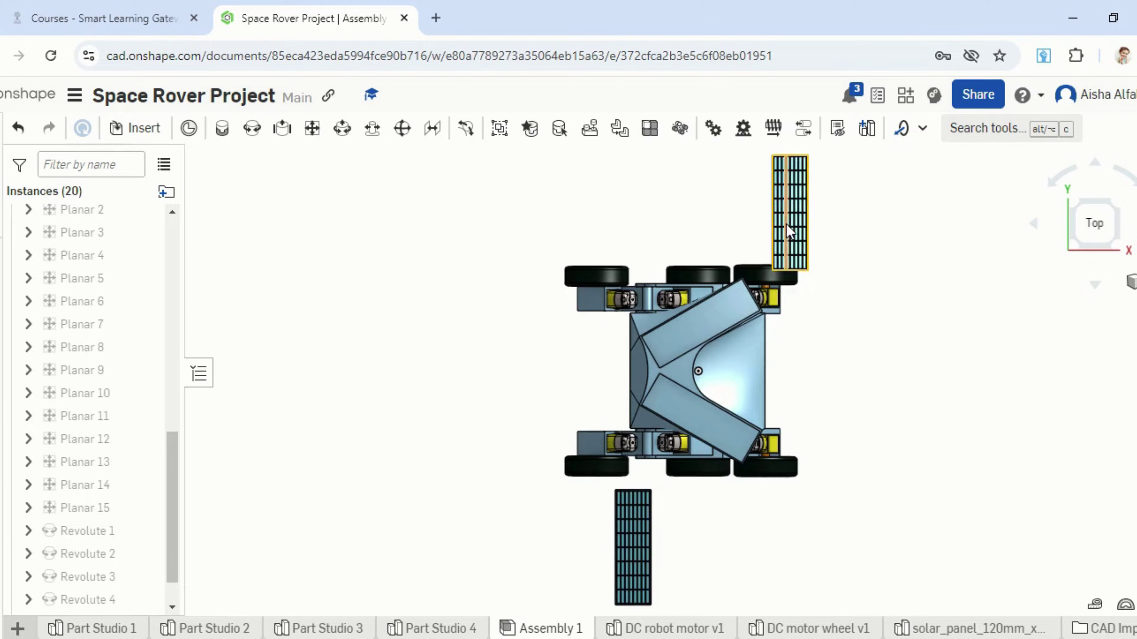
left_click(789, 231)
left_click_drag(852, 299, 827, 319)
left_click(751, 549)
Rotate the negative-Y-side solar panel about the vertical axis until it runs parallel to the cover's slanted recess on that side.
left_click(648, 543)
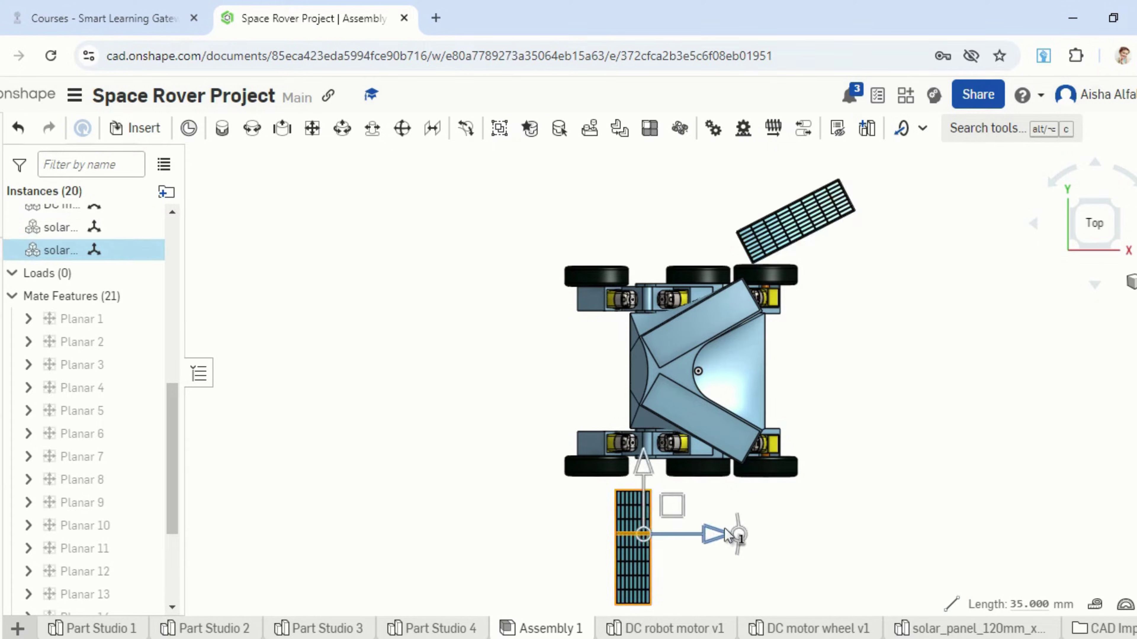
left_click_drag(709, 503, 685, 468)
left_click(830, 547)
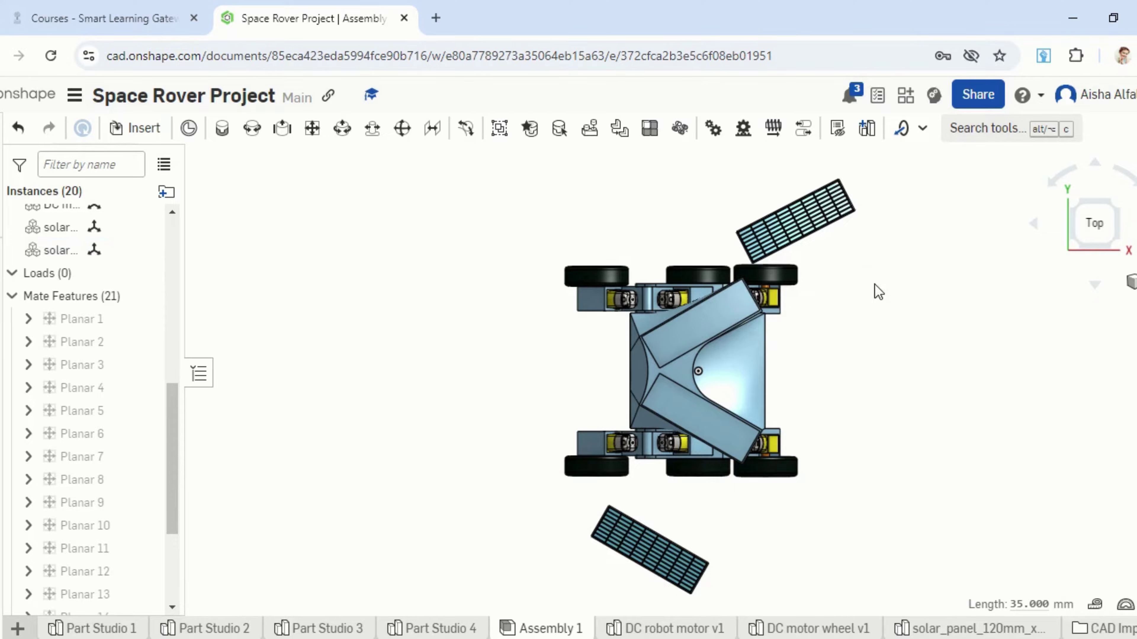
Add a planar mate between the positive-Y-side solar panel's underside and the floor of the cover's recess on that side.
right_click_drag(864, 294, 760, 229)
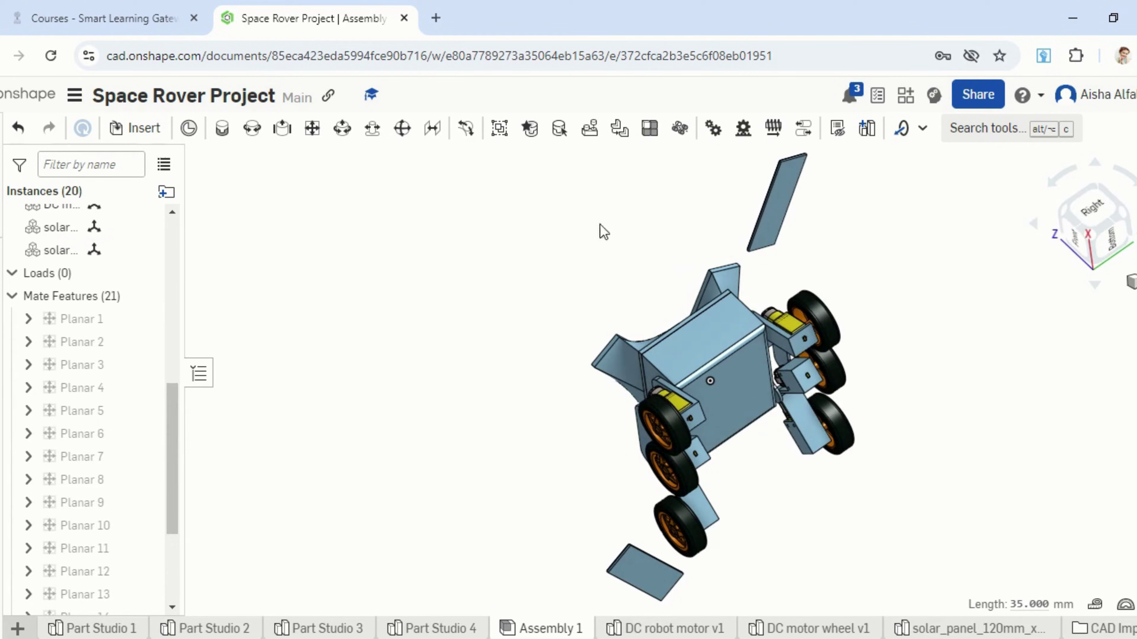
key("m")
scroll(791, 194, "up", 5)
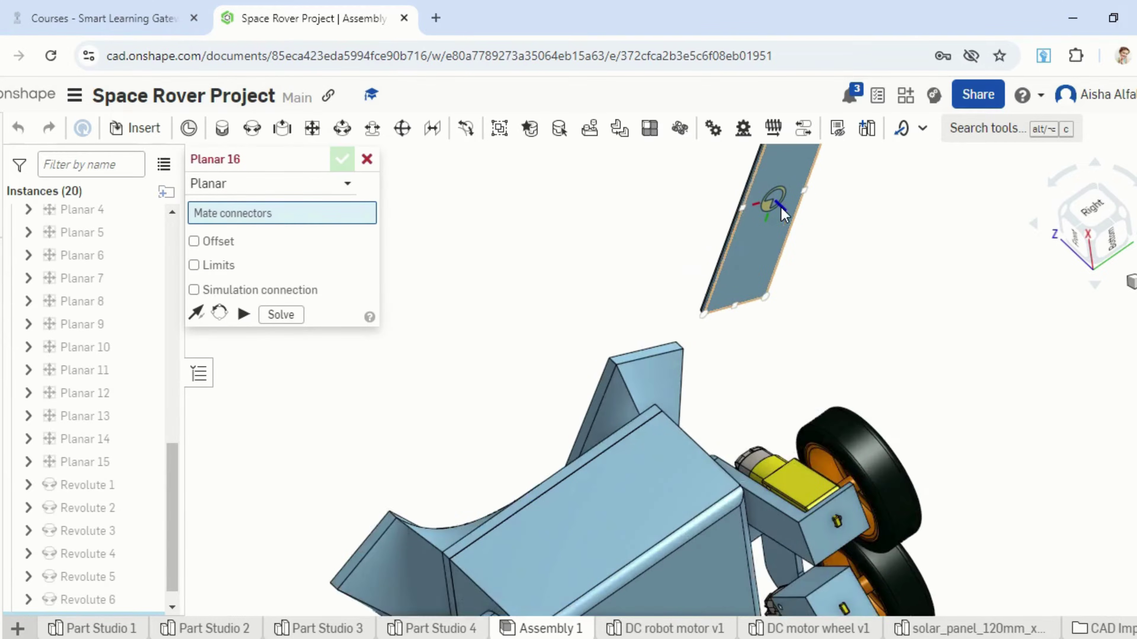
left_click(775, 222)
scroll(801, 286, "down", 5)
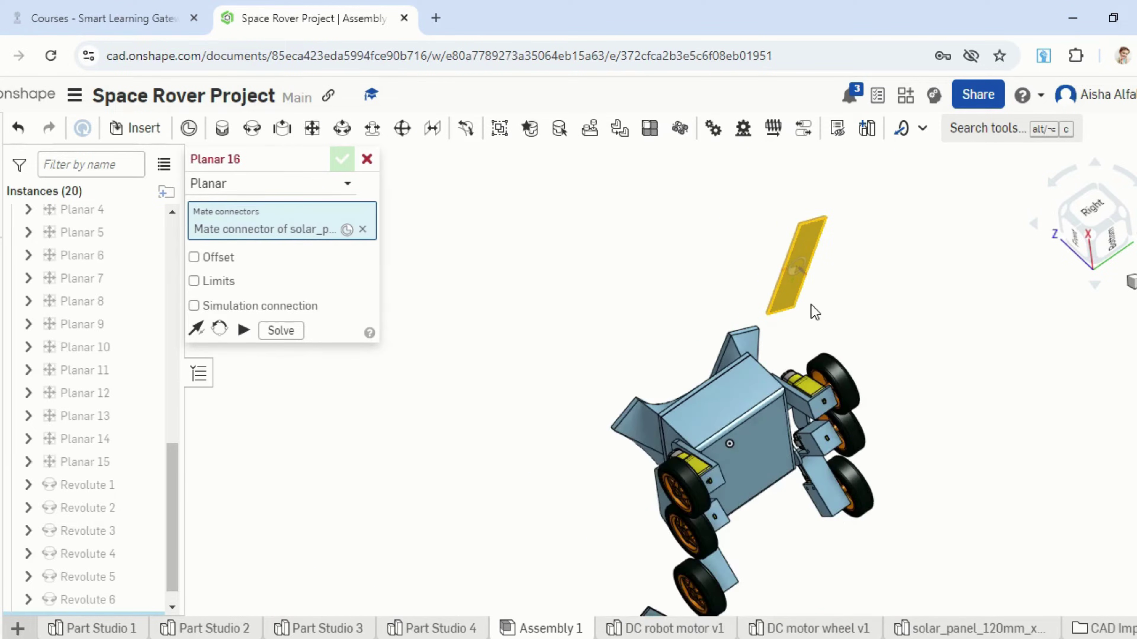
right_click_drag(812, 312, 822, 376)
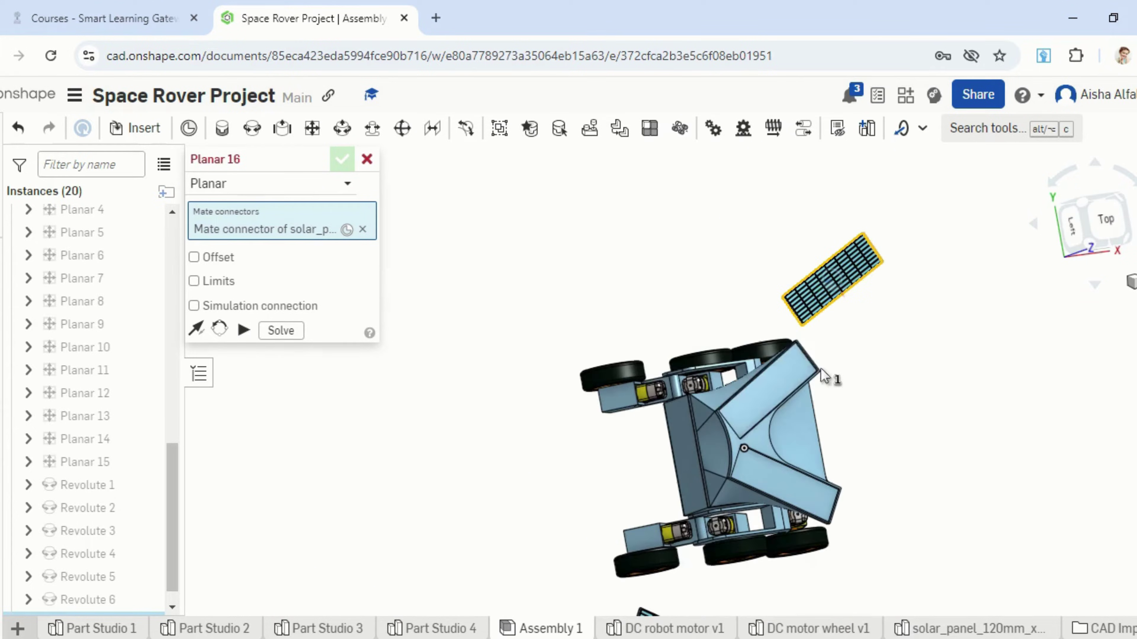
left_click(767, 391)
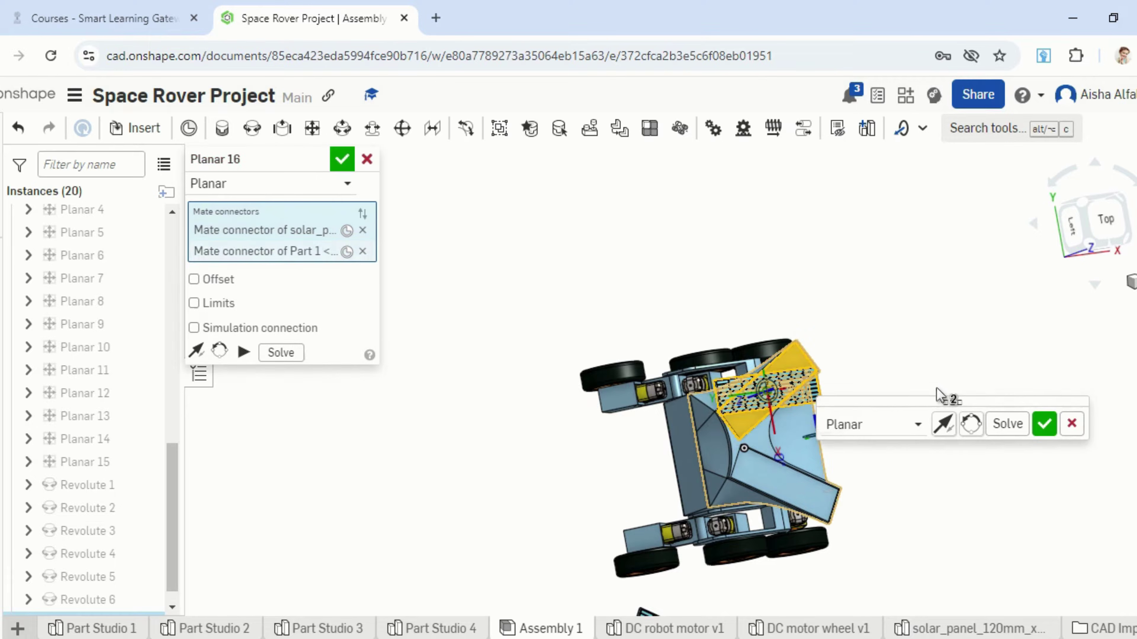
left_click(1040, 428)
scroll(783, 407, "up", 6)
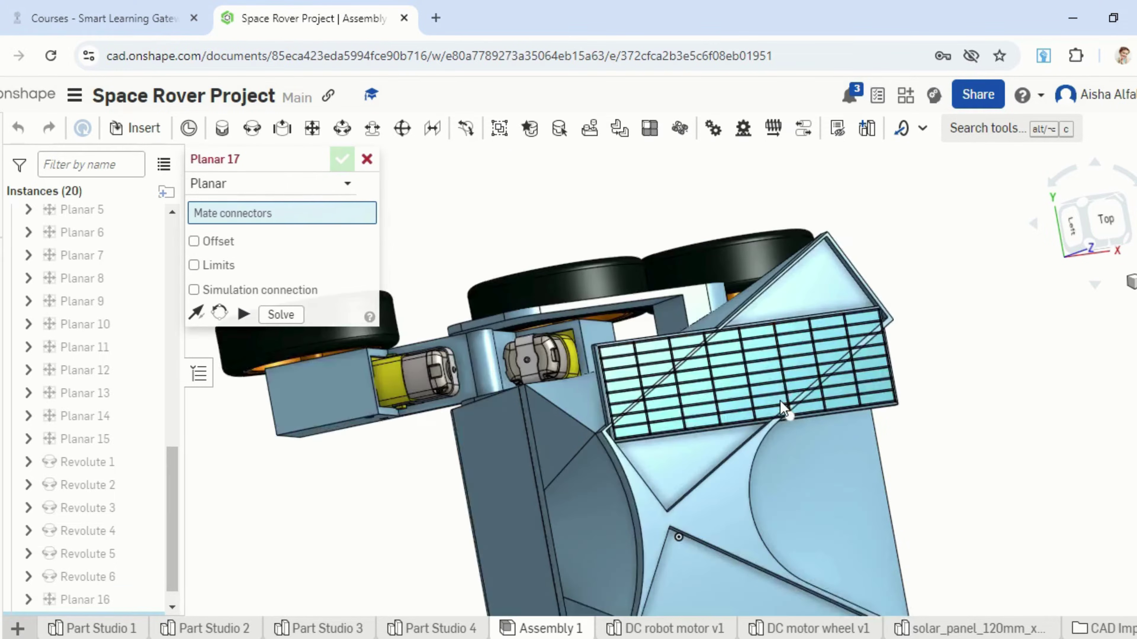
Add a planar mate between the positive-Y-side solar panel's long side face and the matching long wall of the cover's recess.
right_click_drag(822, 316, 852, 387)
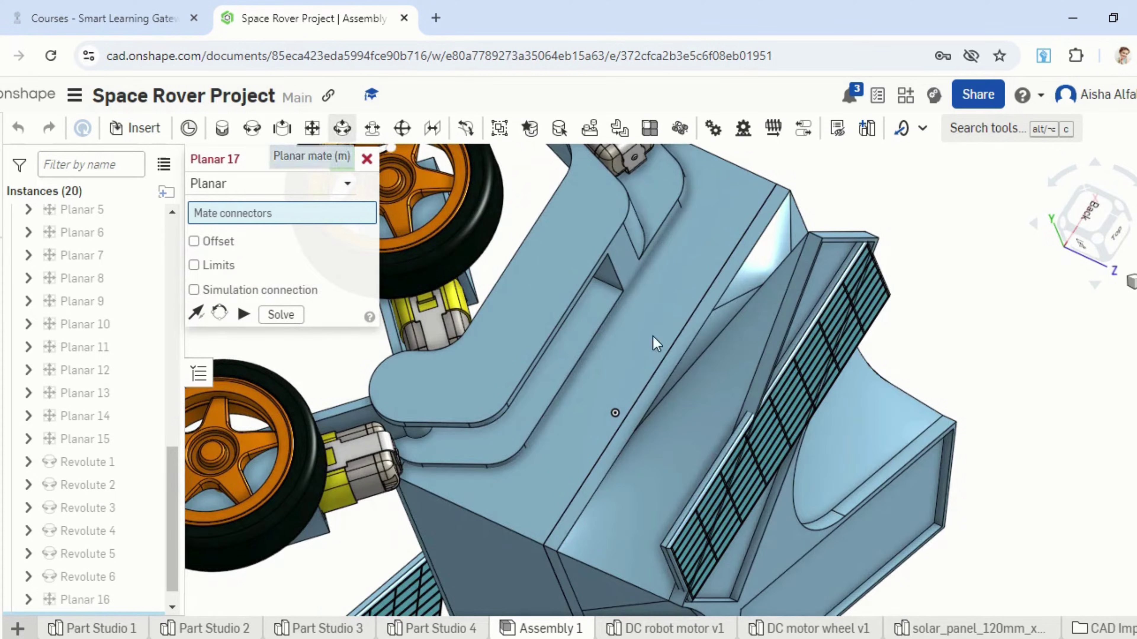
scroll(775, 366, "up", 4)
scroll(787, 368, "up", 3)
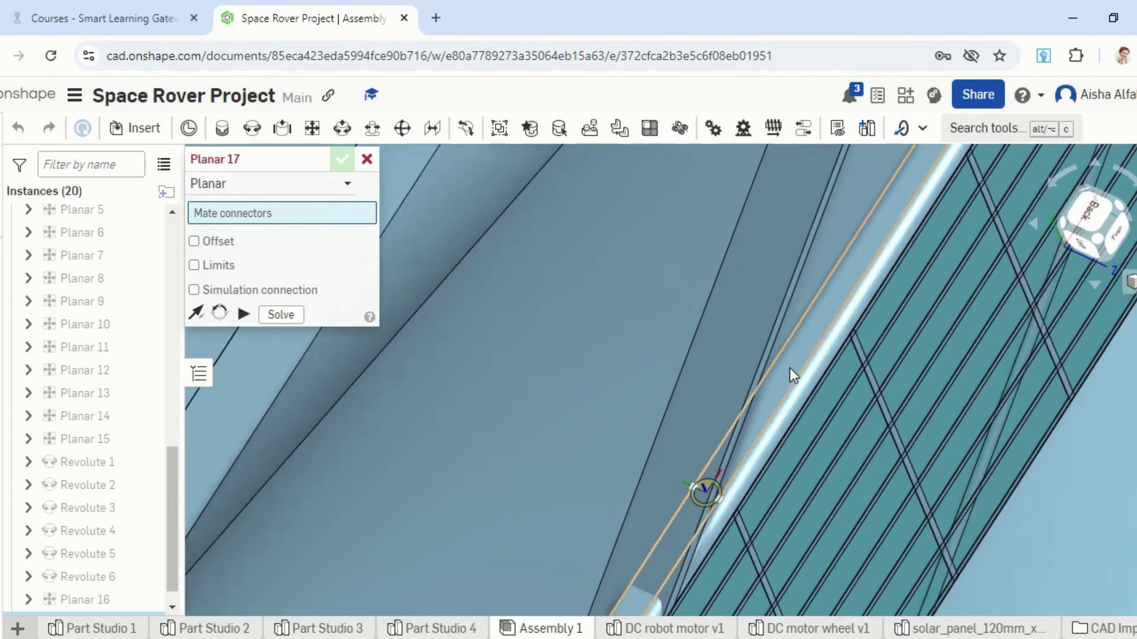
scroll(791, 365, "up", 2)
left_click(792, 353)
scroll(794, 358, "down", 5)
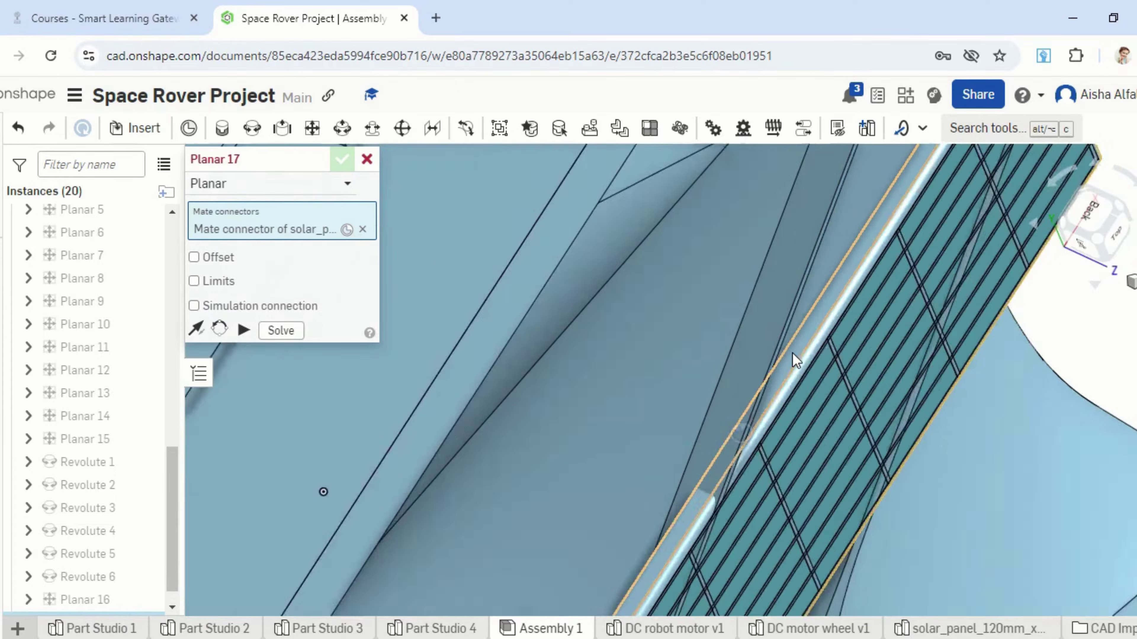
right_click_drag(795, 360, 741, 360)
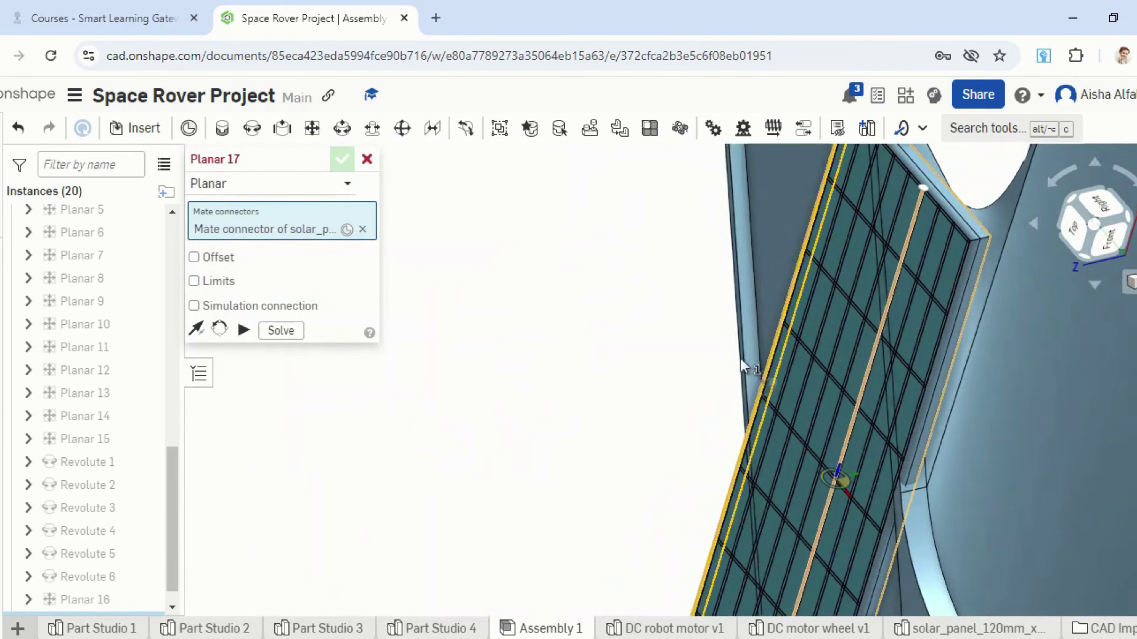
left_click(755, 366)
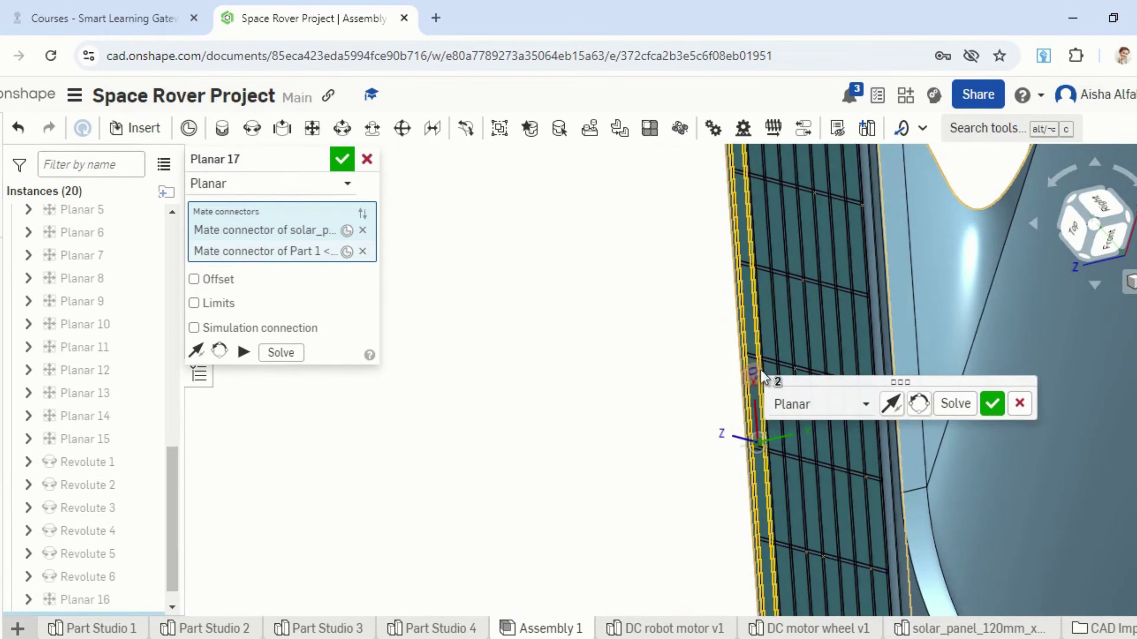
left_click(990, 403)
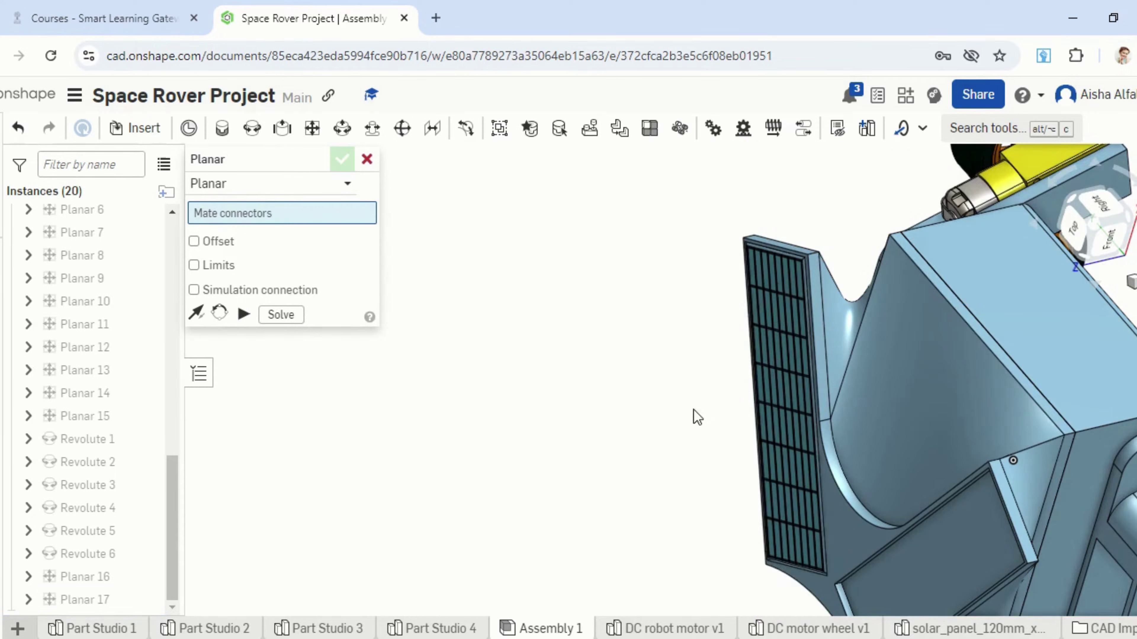
Add a planar mate between the negative-Y-side solar panel's underside and the floor of the cover's recess on that side.
scroll(693, 417, "down", 3)
right_click_drag(693, 417, 846, 323)
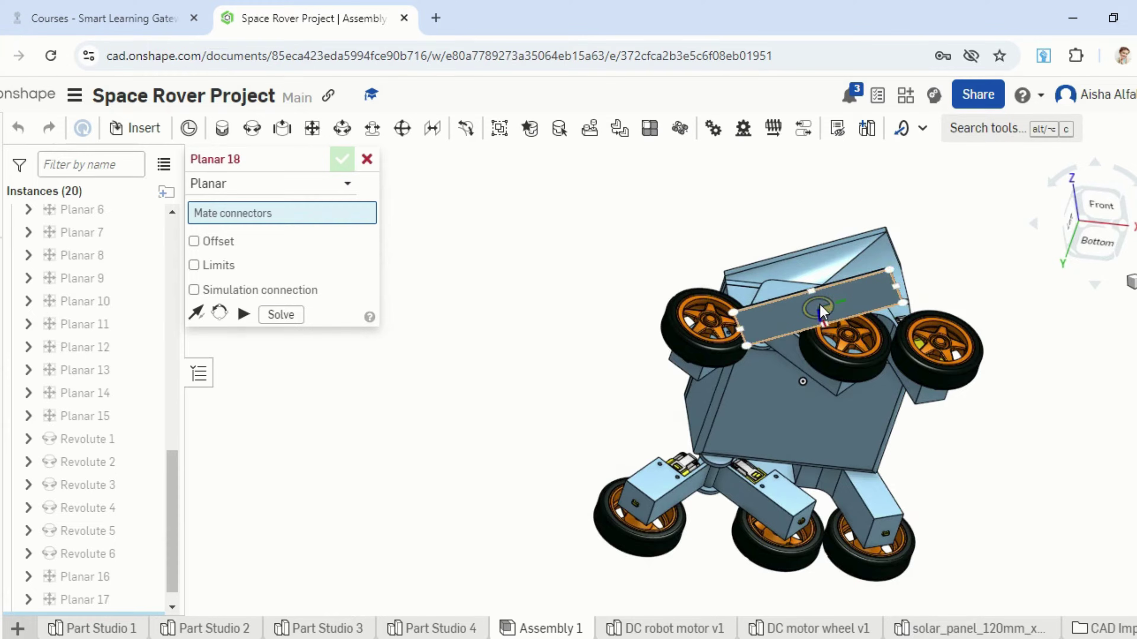
left_click(820, 312)
right_click_drag(984, 264, 1007, 396)
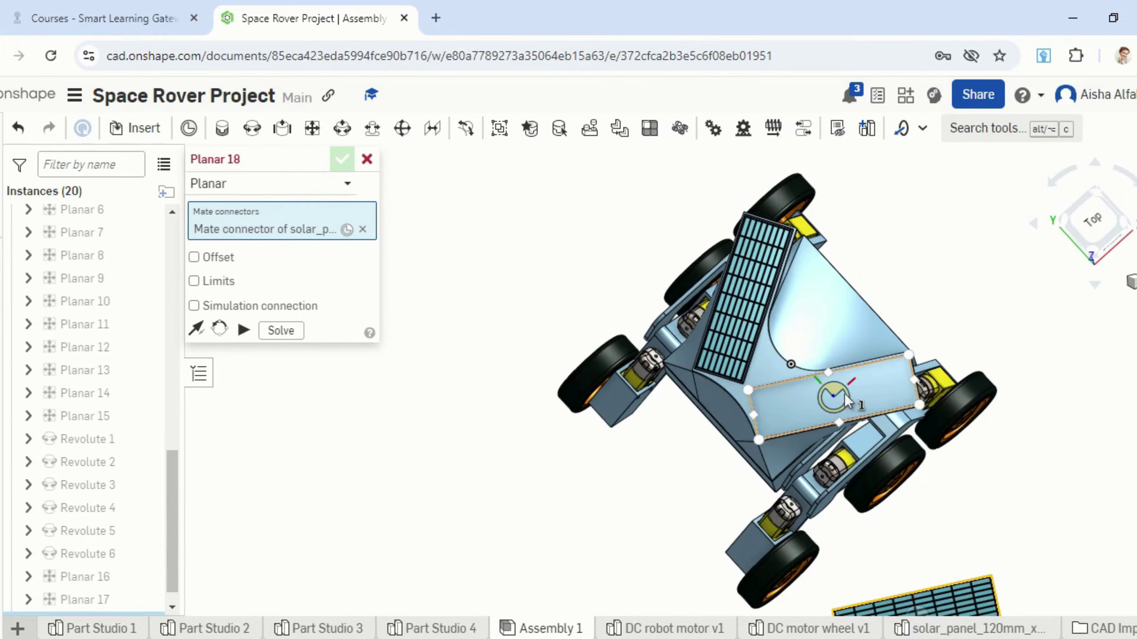
left_click(839, 395)
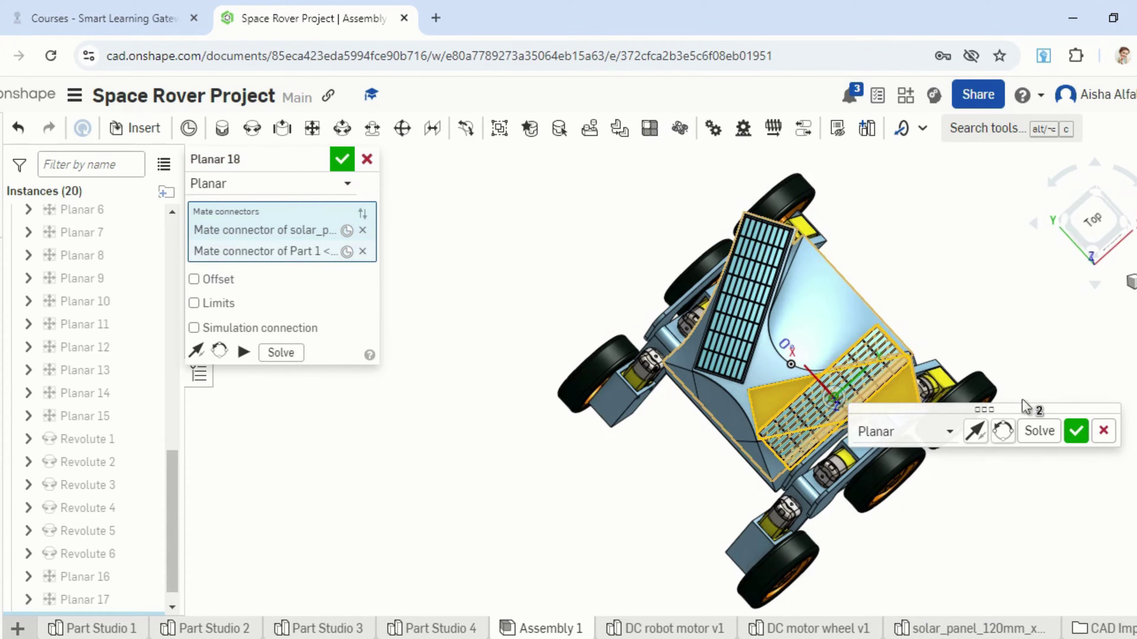
left_click(1075, 431)
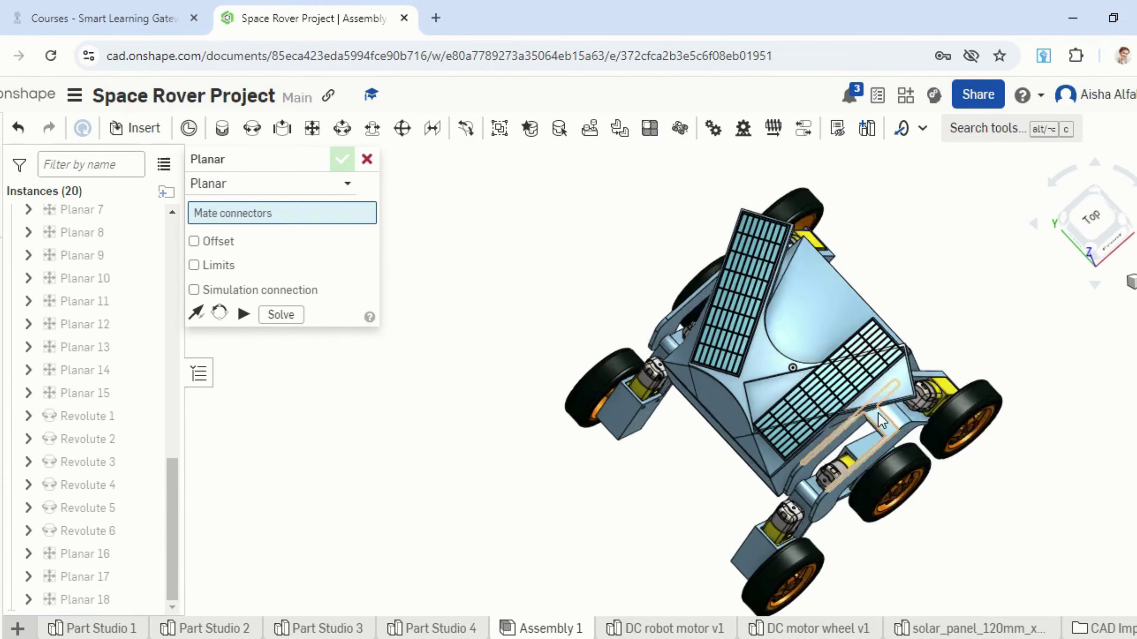
Add a planar mate between the negative-Y-side solar panel's long side face and the matching long wall of its recess.
right_click_drag(878, 413, 840, 383)
scroll(832, 369, "up", 10)
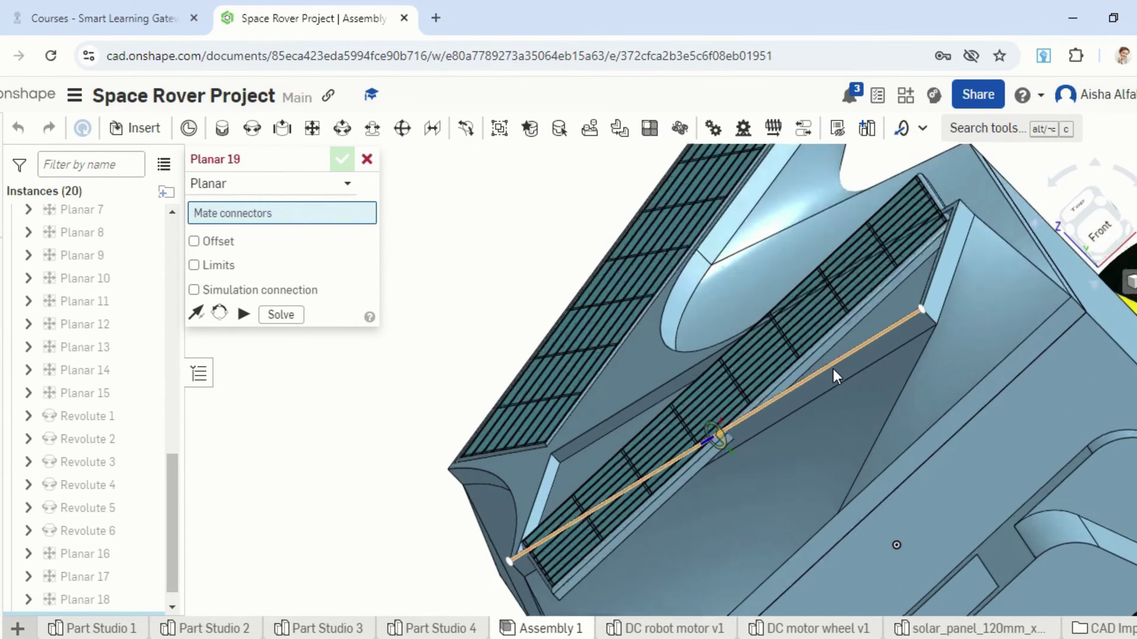
left_click(761, 361)
scroll(762, 365, "down", 6)
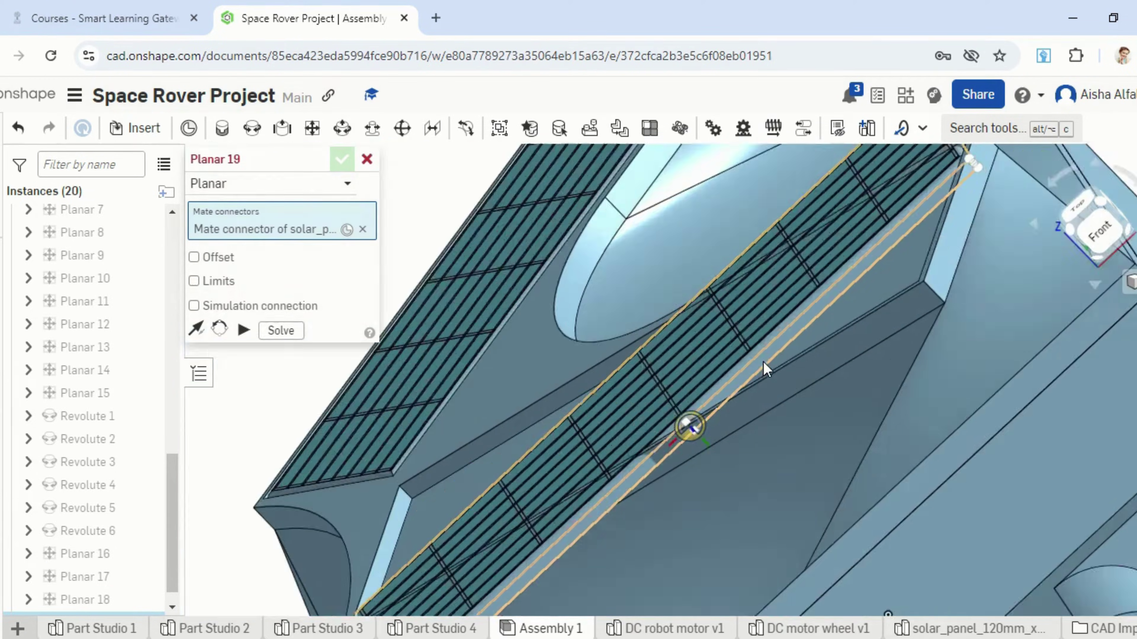
right_click_drag(764, 368, 827, 472)
scroll(734, 365, "up", 5)
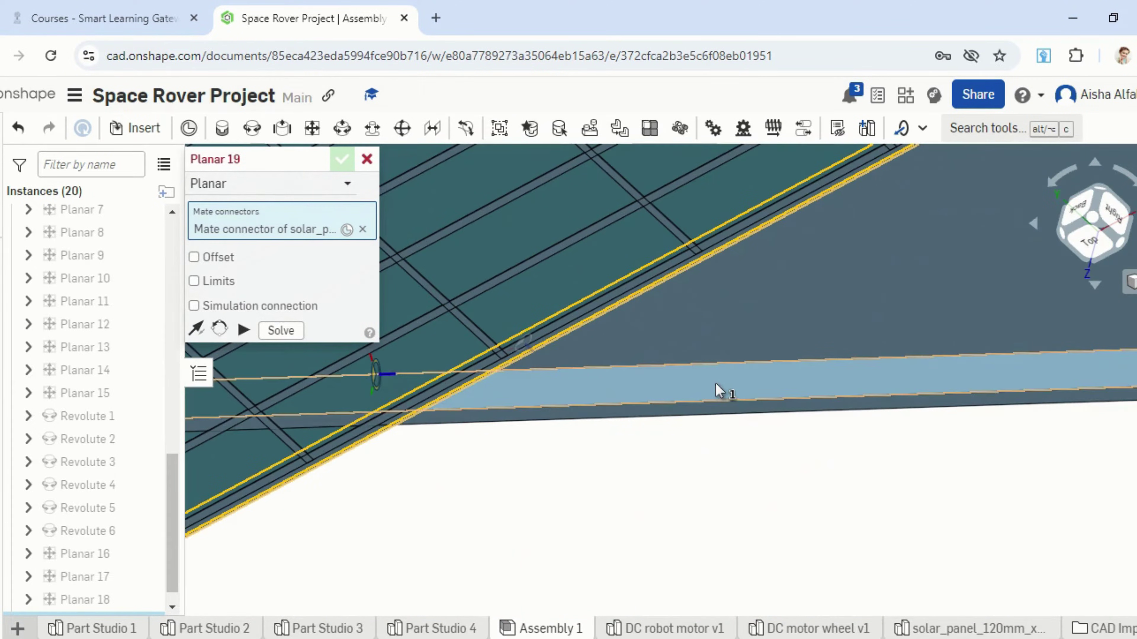
left_click(713, 385)
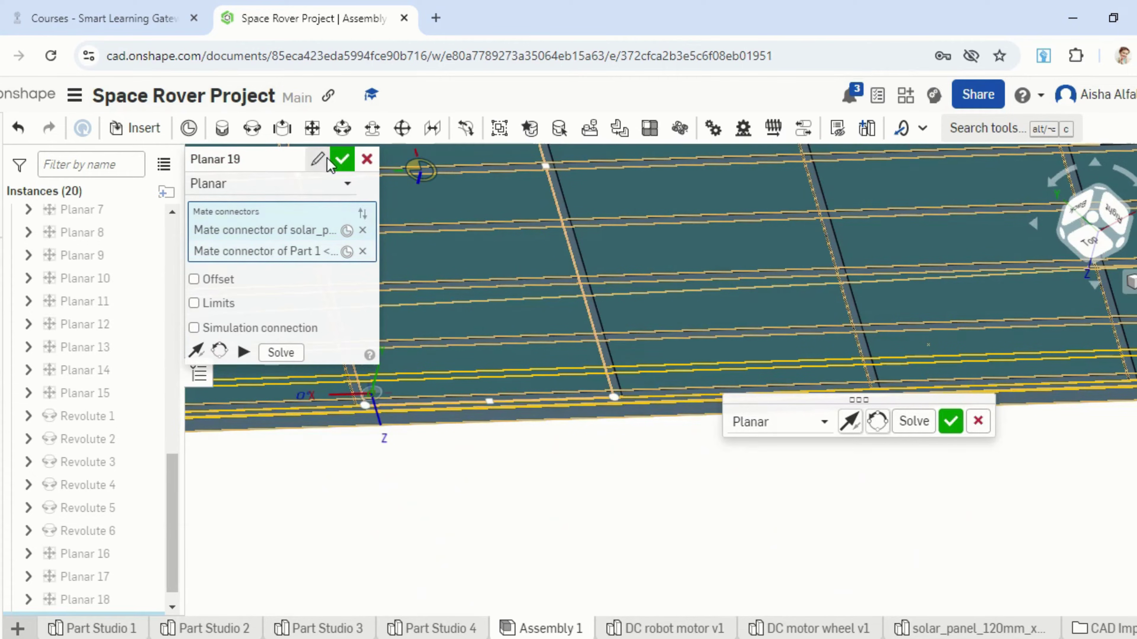
left_click(342, 159)
Show the whole rover in an isometric view and inspect both mounted solar panels from several sides.
scroll(481, 319, "down", 10)
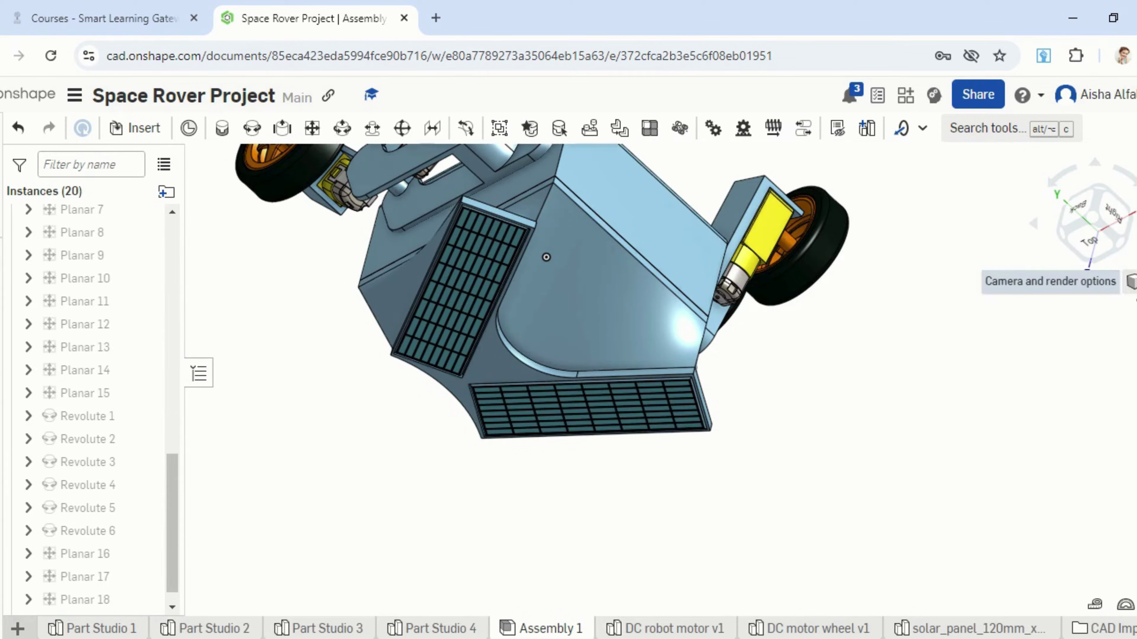
left_click(1124, 289)
left_click(1073, 307)
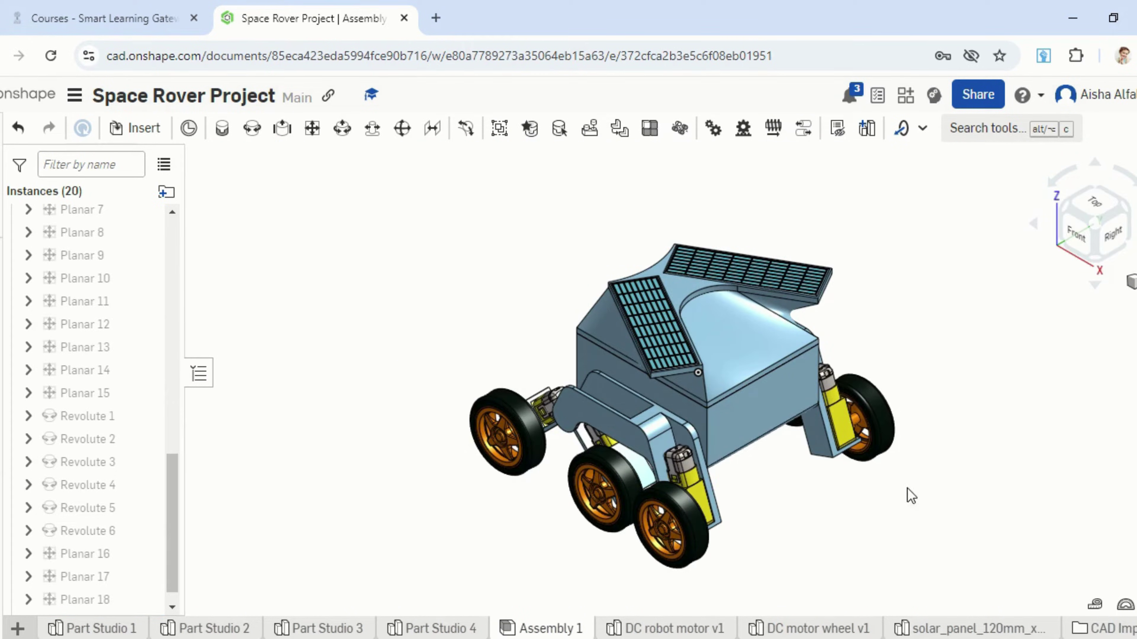
key("shift+3")
mouse_move(892, 481)
right_mouse_down()
mouse_move(830, 505)
mouse_move(944, 460)
mouse_move(1006, 477)
mouse_move(1015, 437)
mouse_move(893, 459)
mouse_move(873, 486)
right_mouse_up()
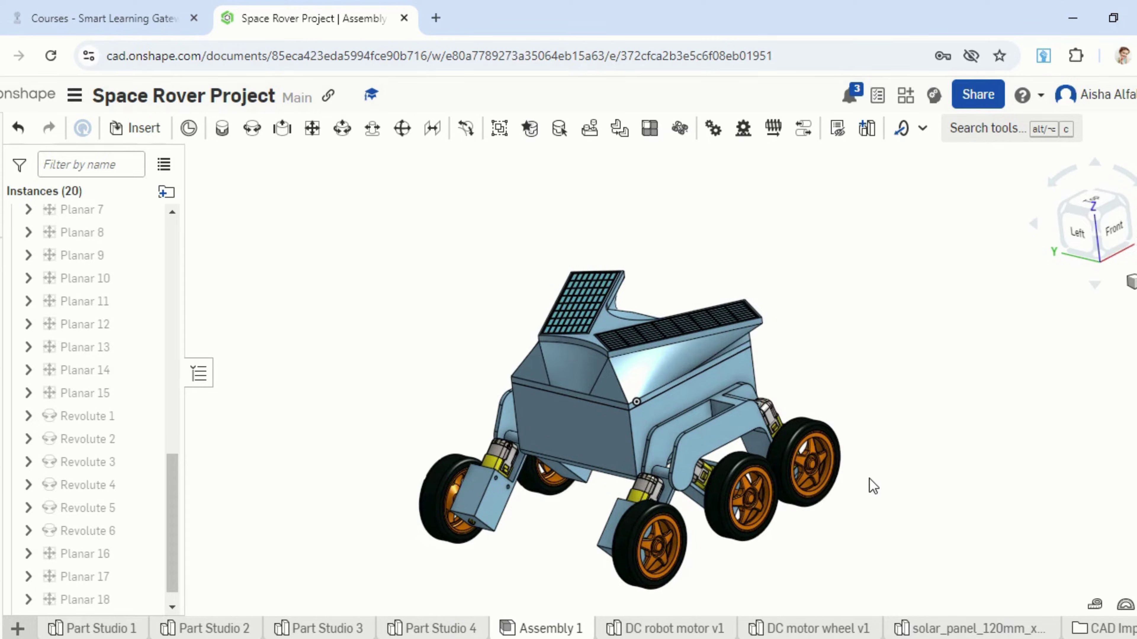